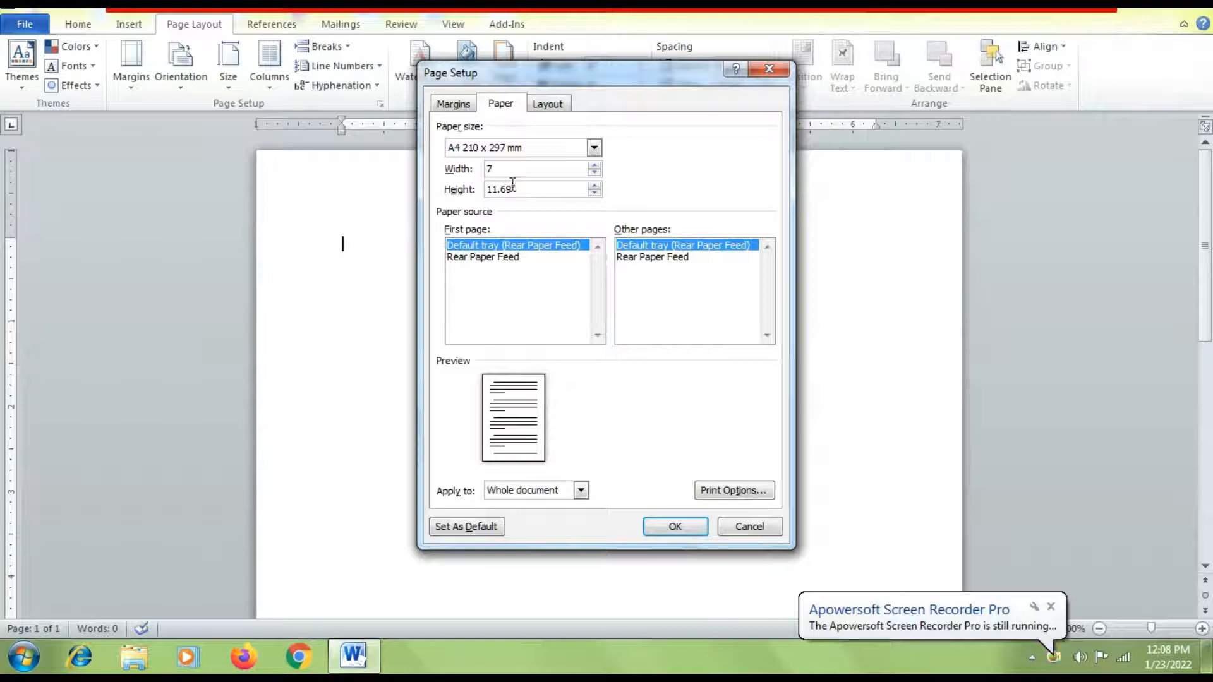
Step: Set the custom paper height to 5 inches and apply the page size to the whole document
click(513, 189)
drag(512, 189, 479, 189)
text(5)
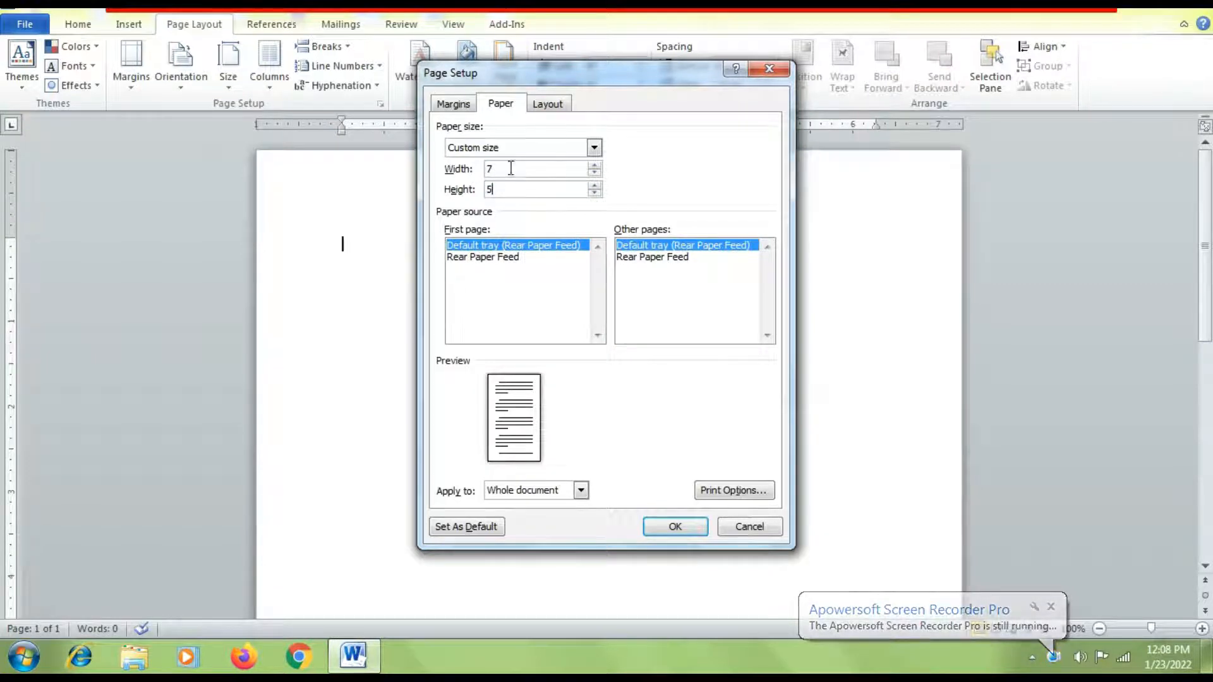
click(675, 526)
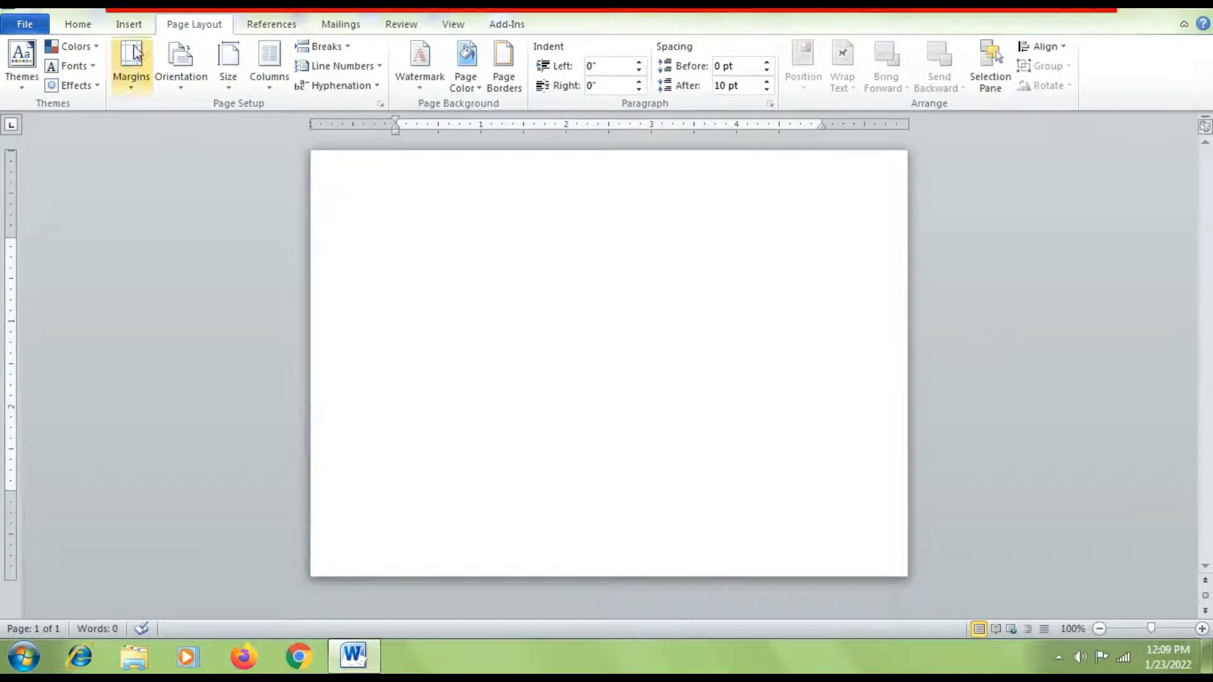
Step: Draw a rectangle about 6.83" wide and 4.83" high that covers nearly the whole page
click(128, 24)
click(260, 64)
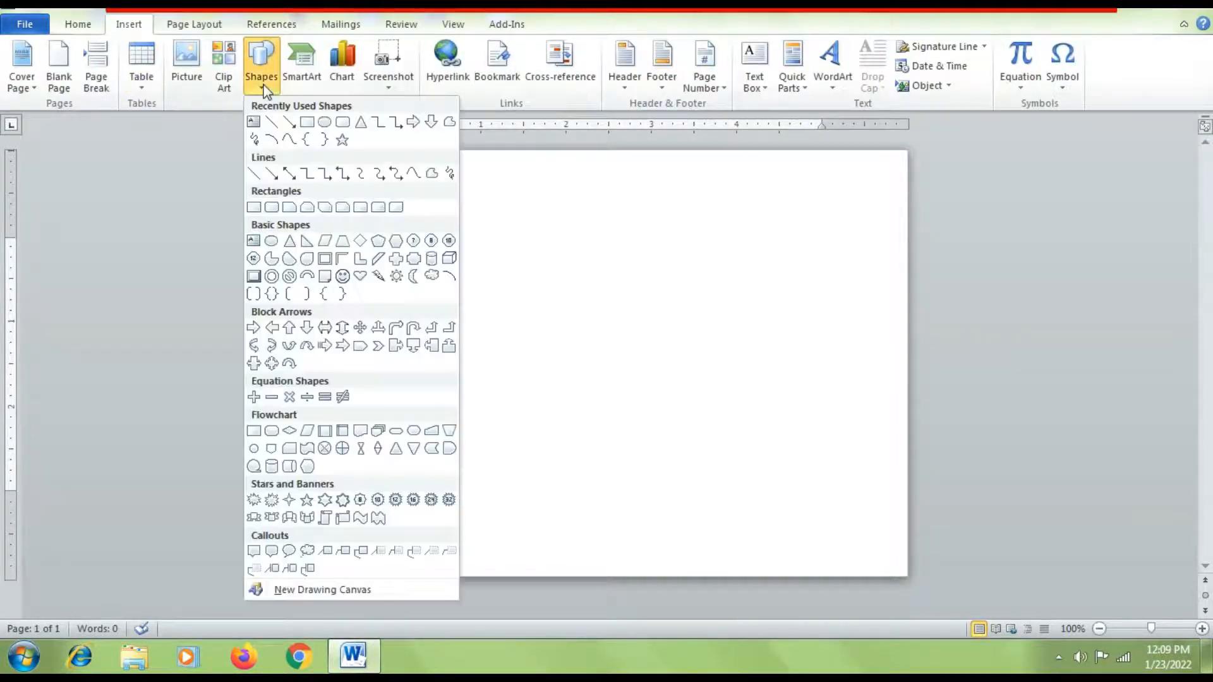
click(254, 207)
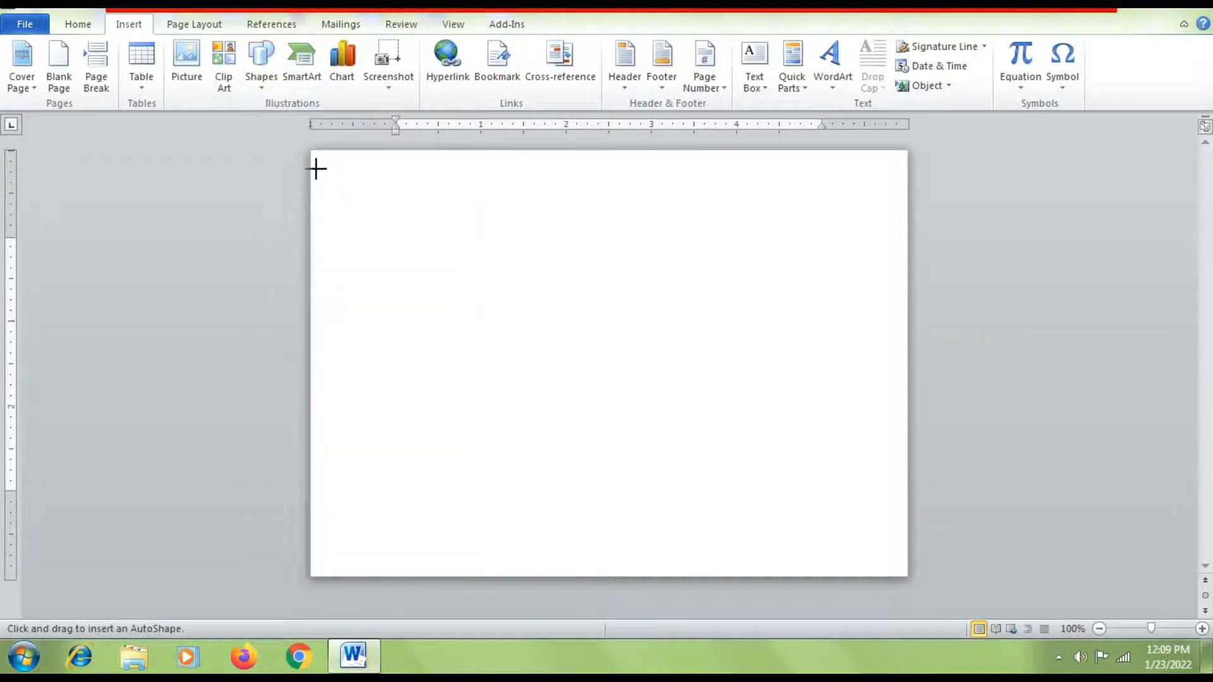
drag(317, 157, 900, 570)
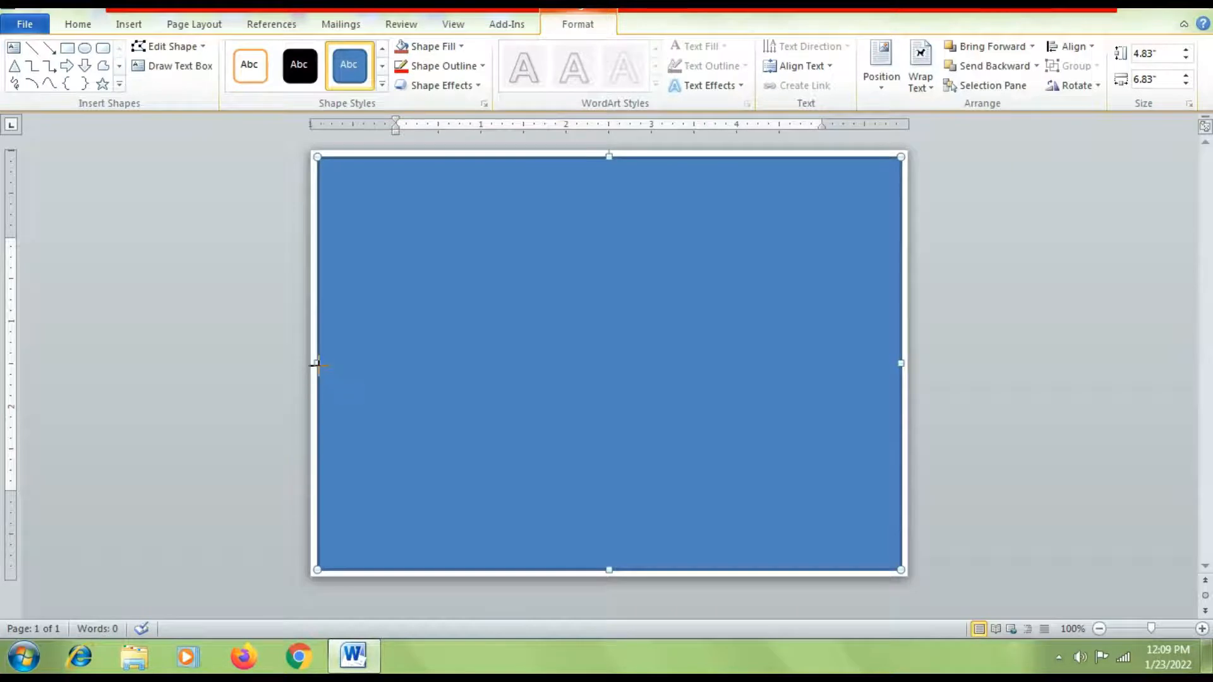
Step: Stretch the rectangle to about 6.89" by 4.92" and nudge it right to centre it on the page
drag(314, 367, 313, 366)
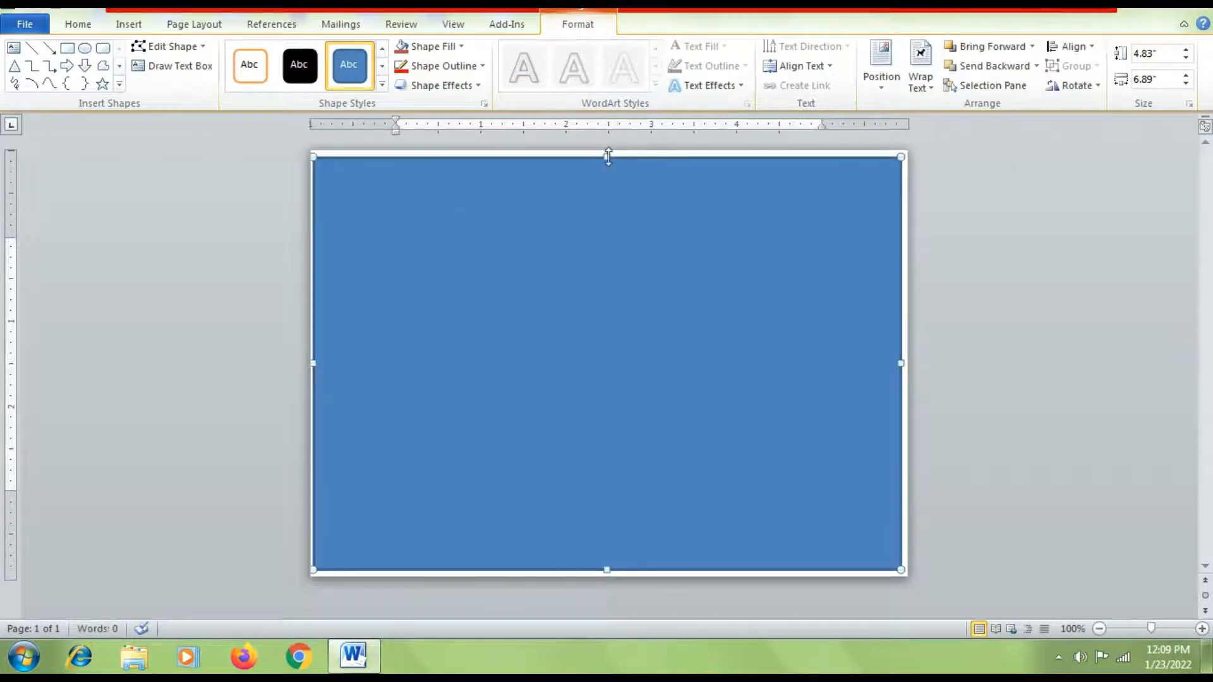
drag(606, 155, 605, 147)
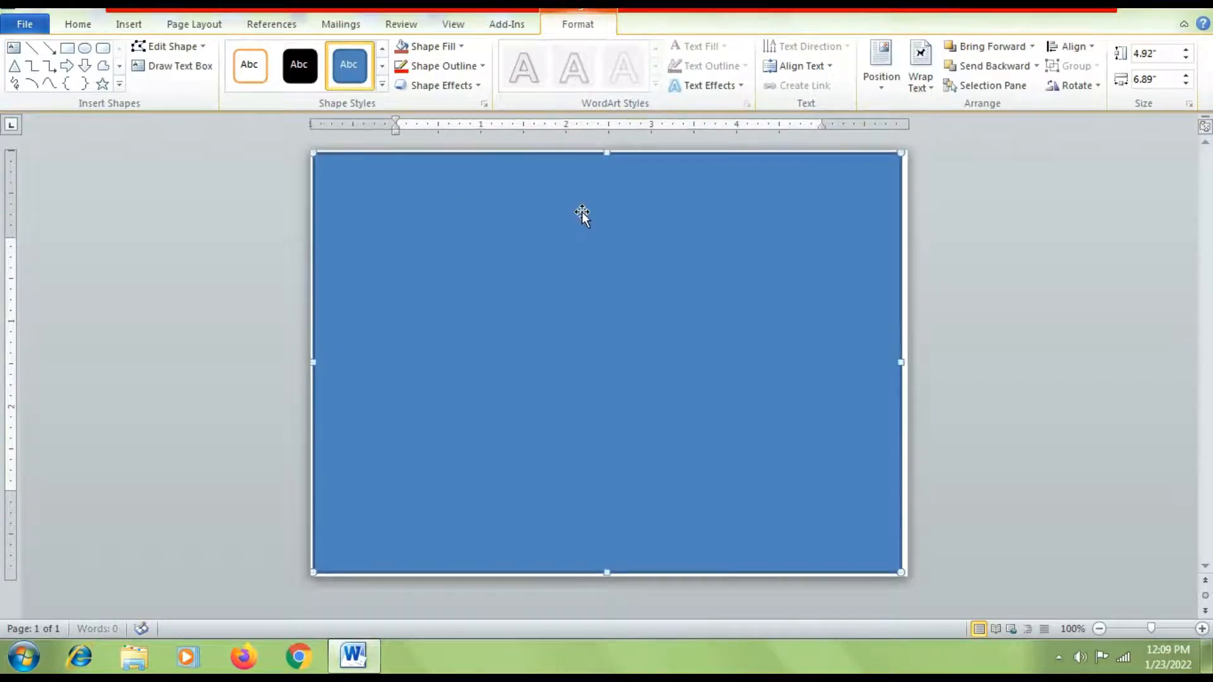
key(Right)
key(Right)
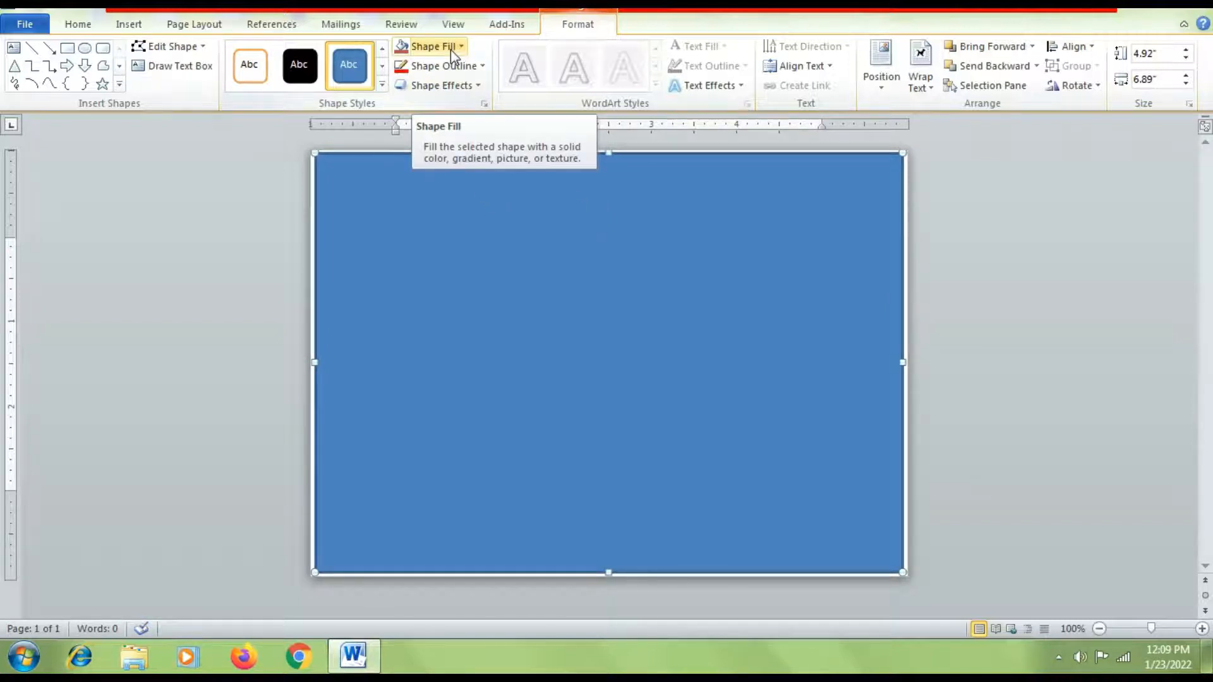
Step: Give the page-sized rectangle a red outline with a weight of 3 pt
click(446, 65)
click(415, 195)
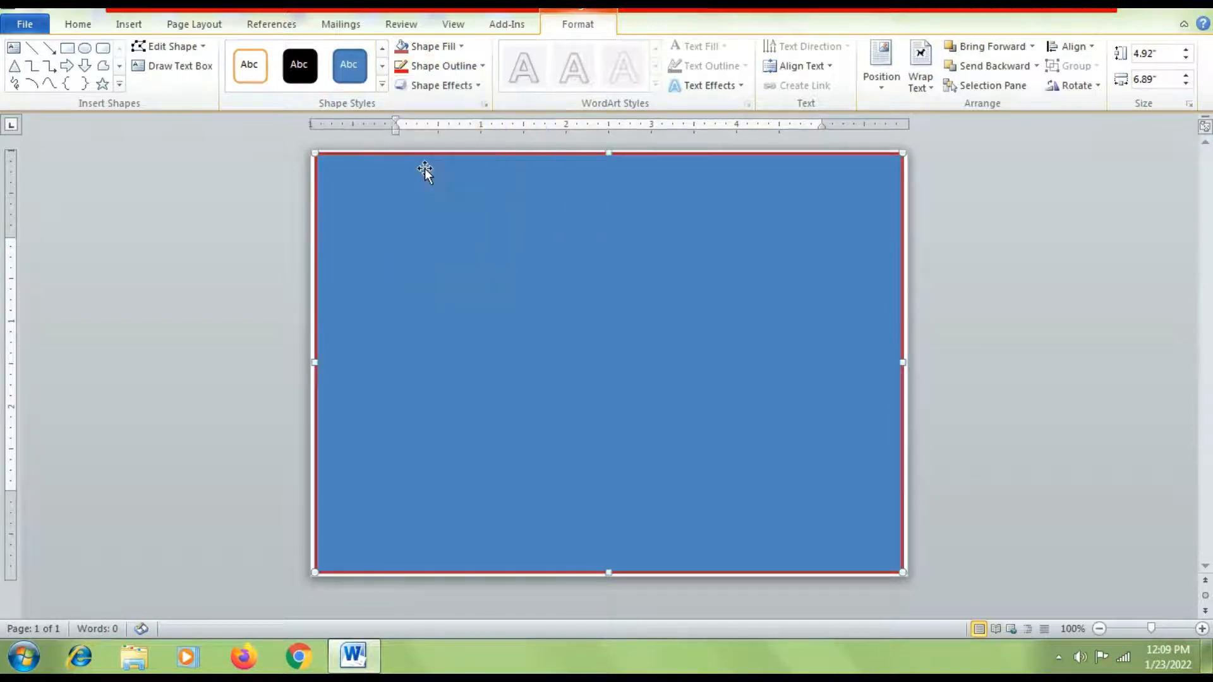
click(461, 66)
mouse_move(461, 253)
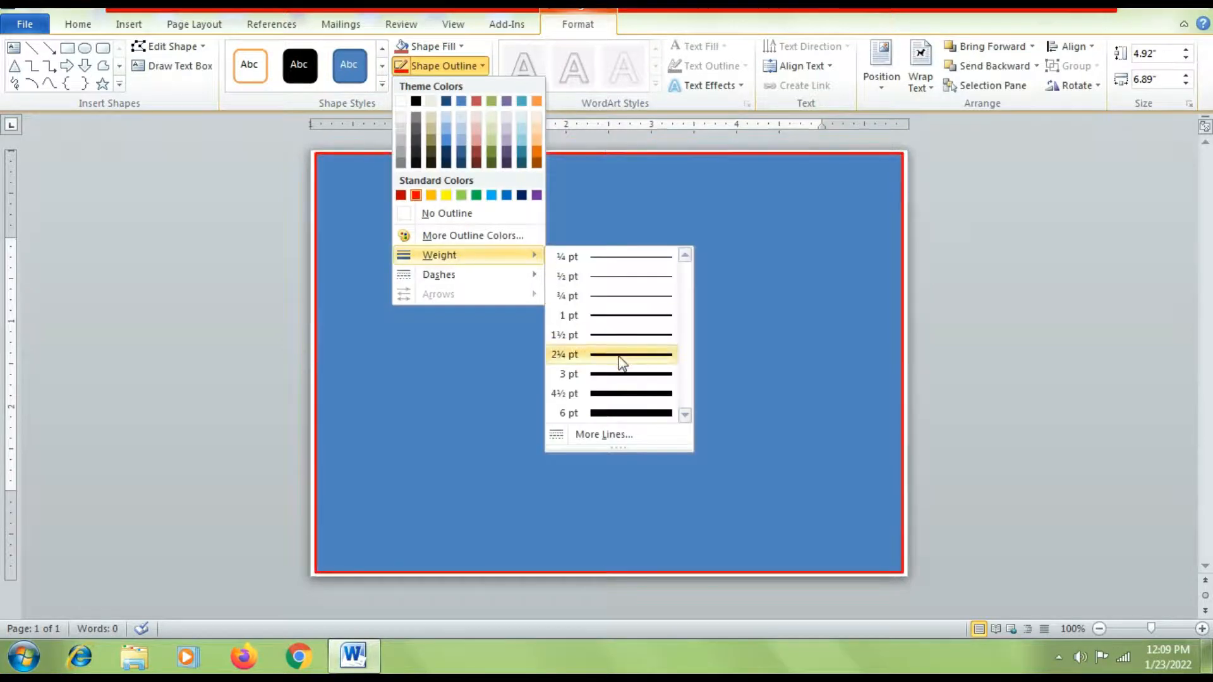
click(624, 378)
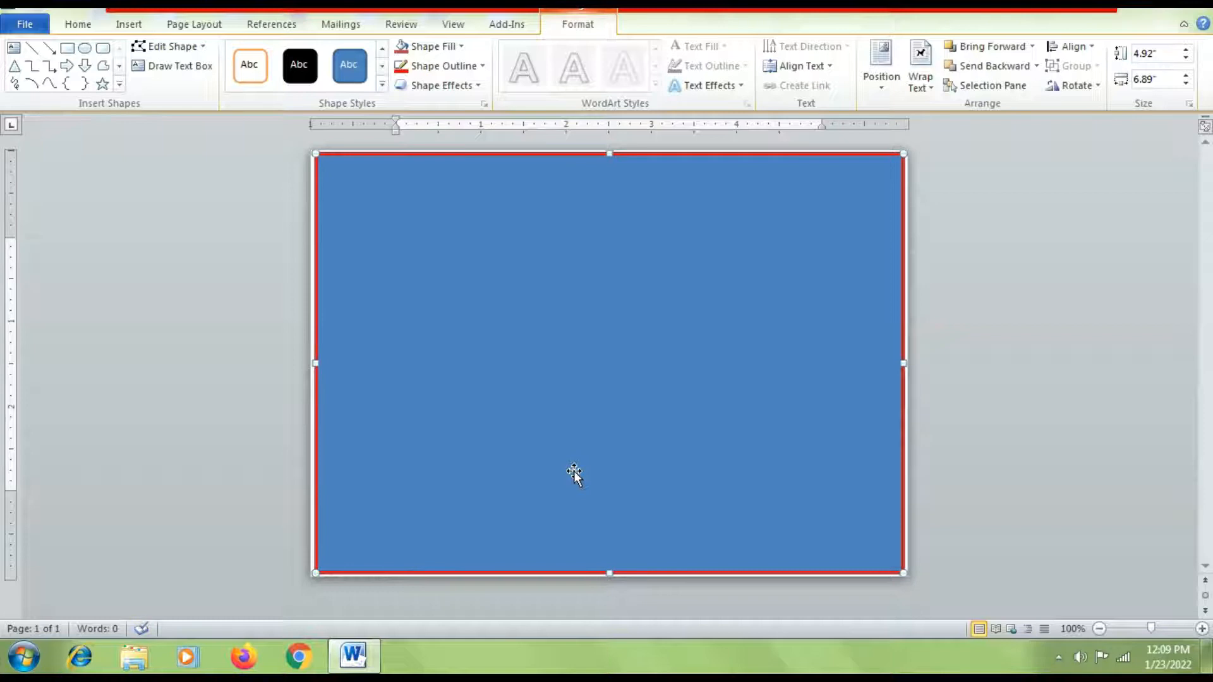
Step: Apply a radial gradient fill spreading from the center to the page-sized rectangle
click(443, 50)
mouse_move(464, 256)
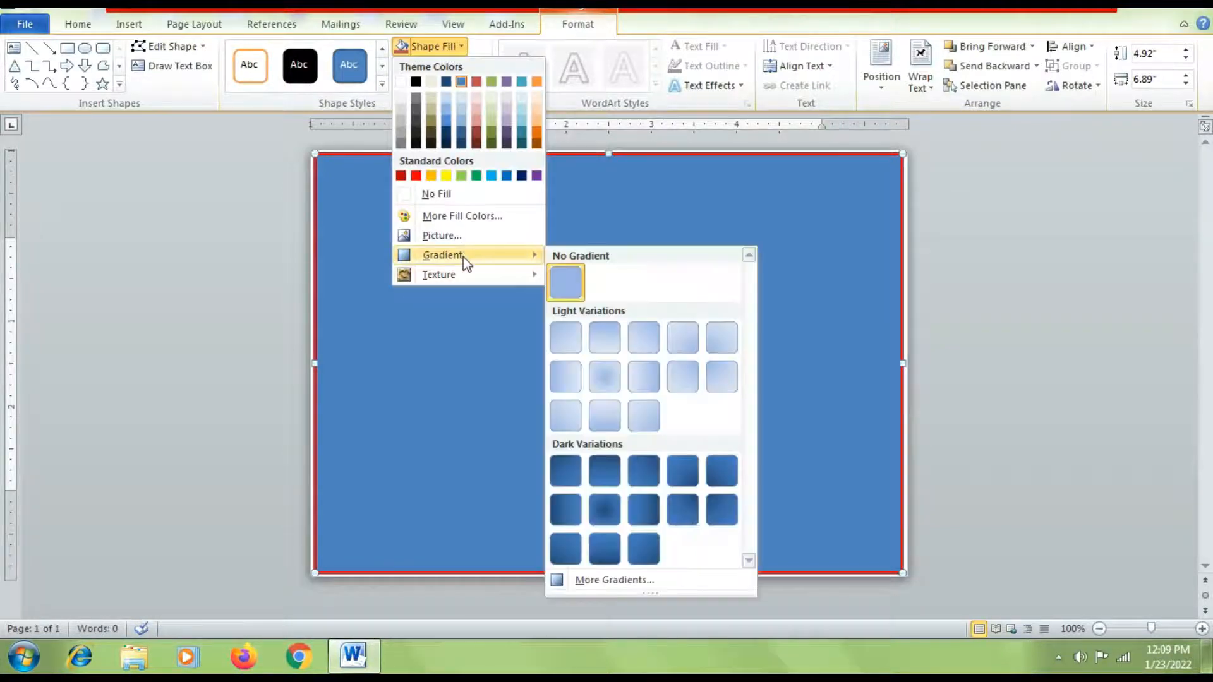
click(616, 581)
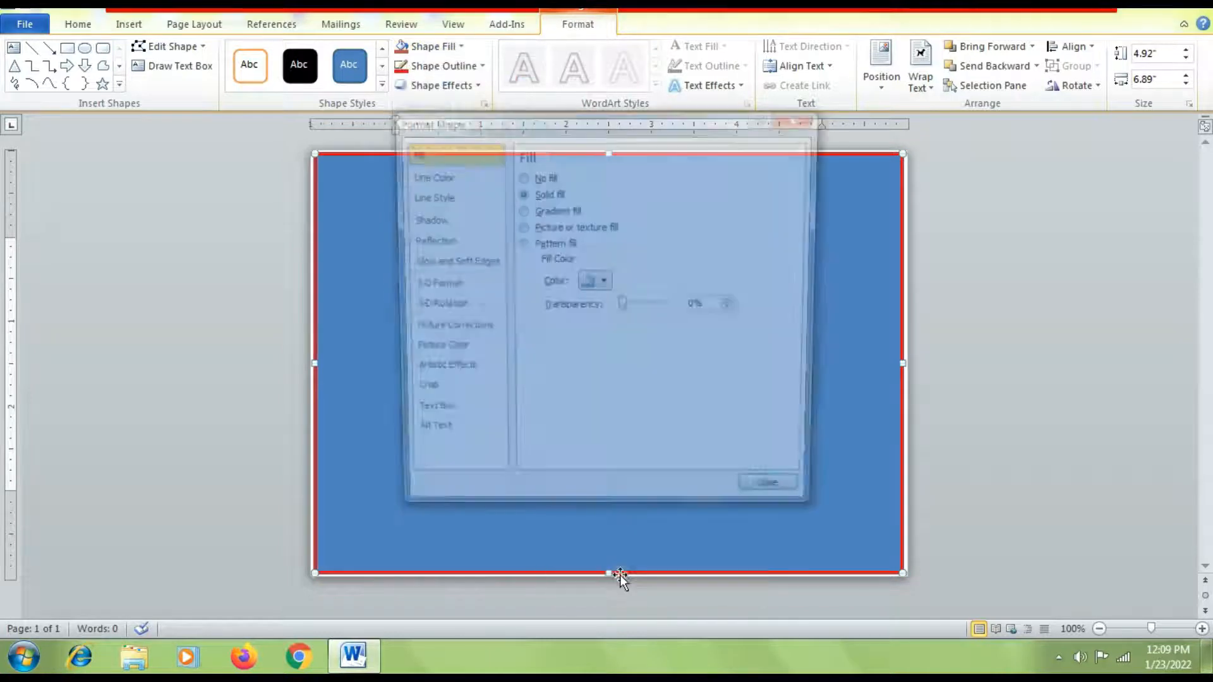
drag(584, 117, 444, 160)
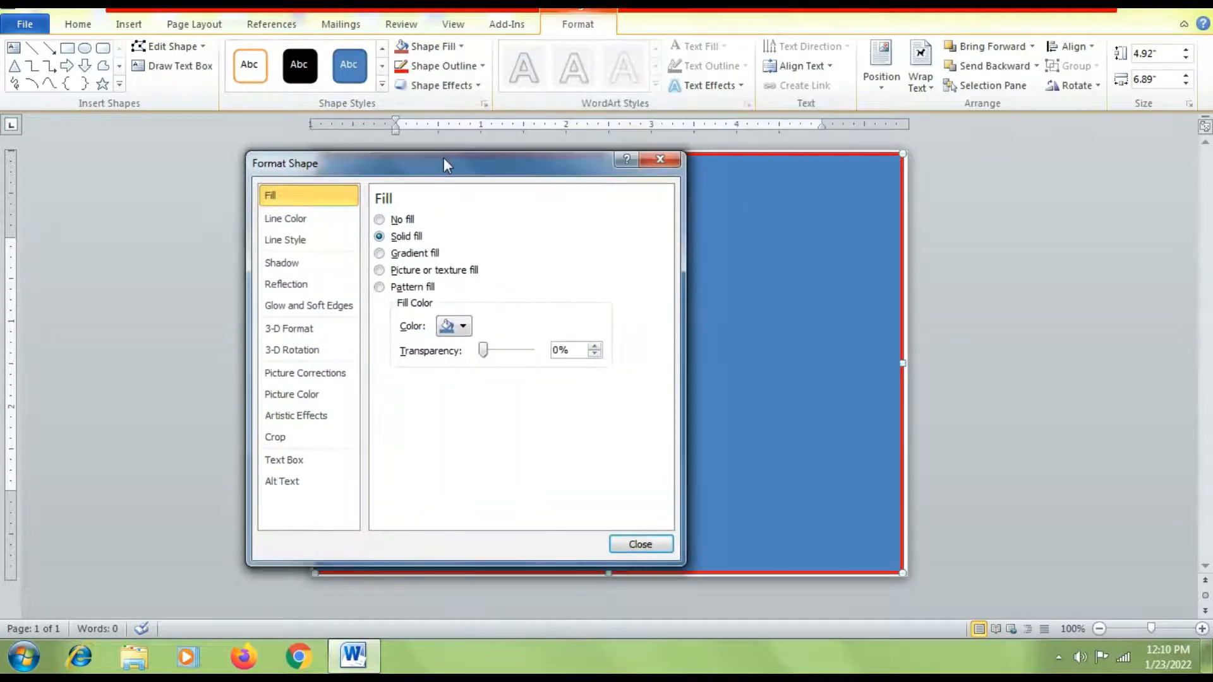
click(380, 254)
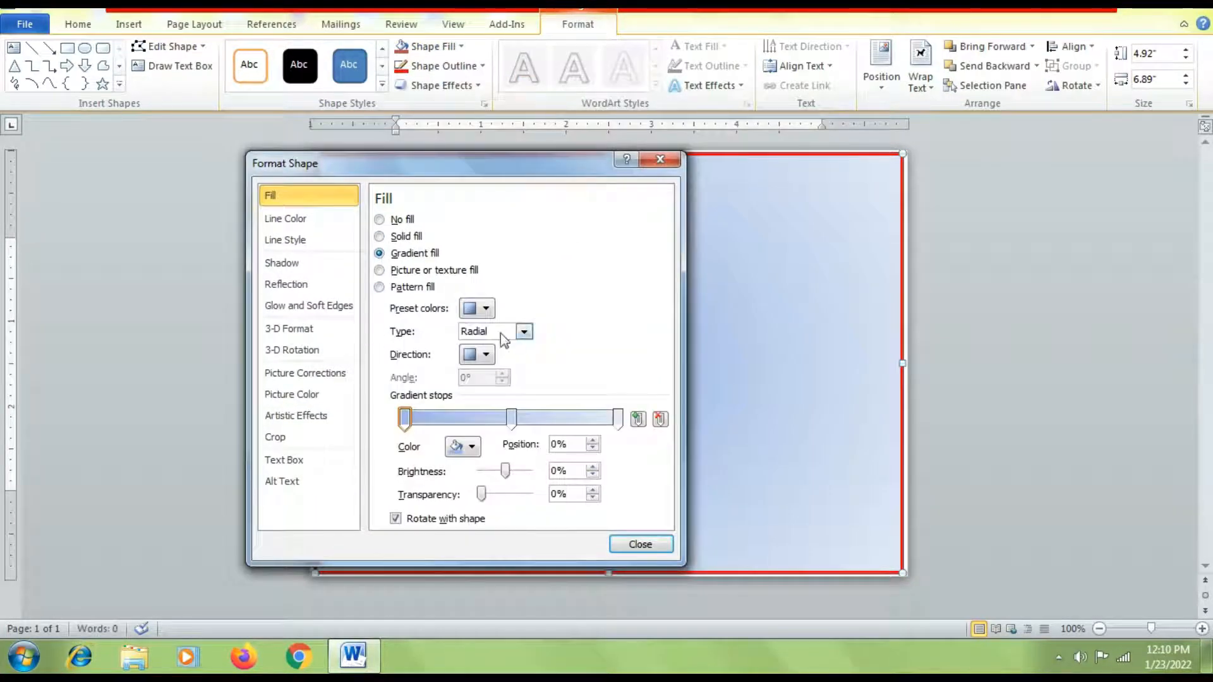
click(524, 332)
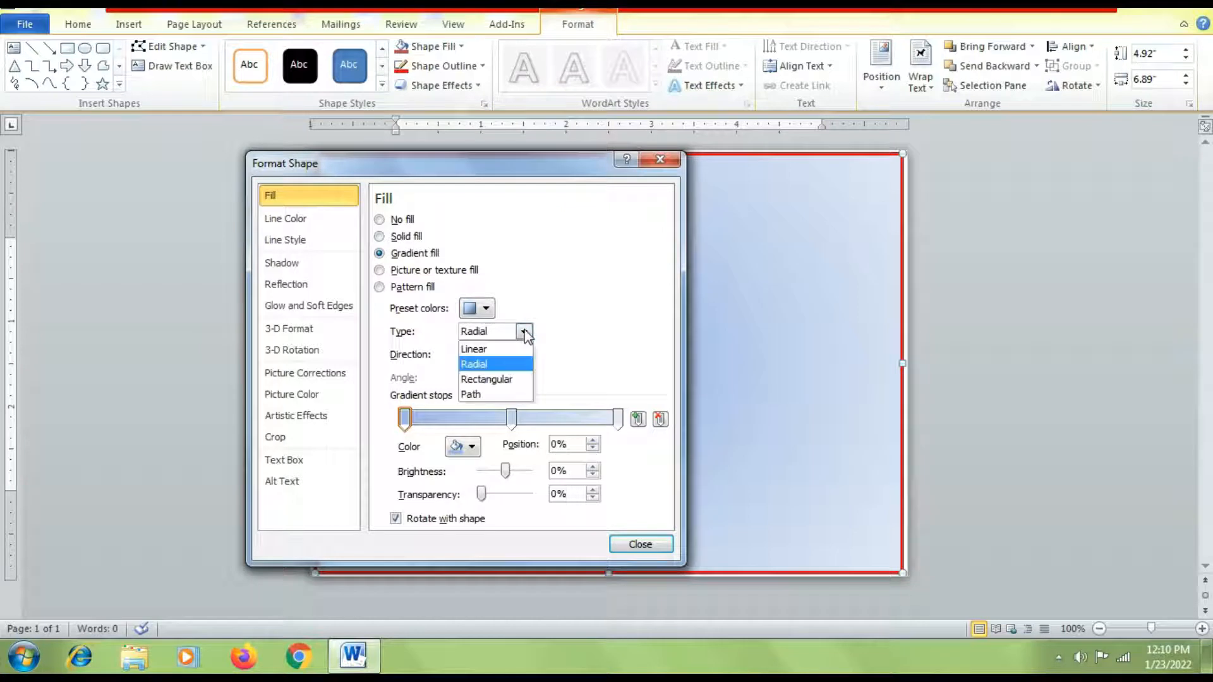
click(474, 365)
click(477, 354)
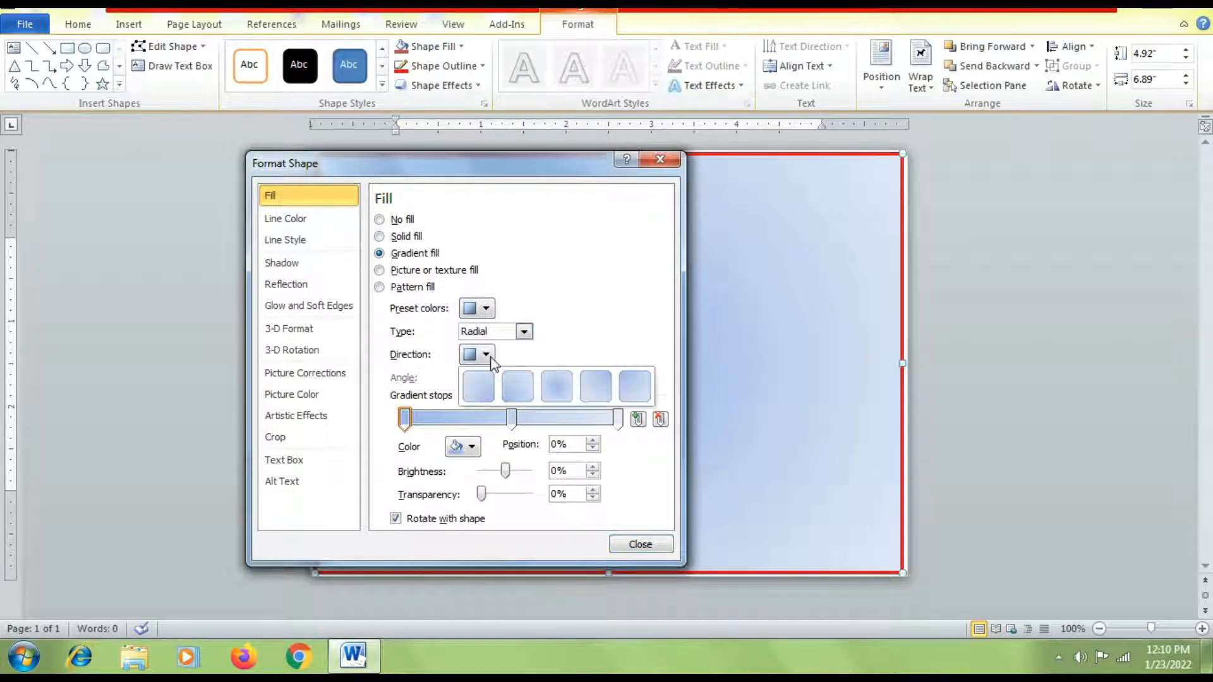
click(556, 395)
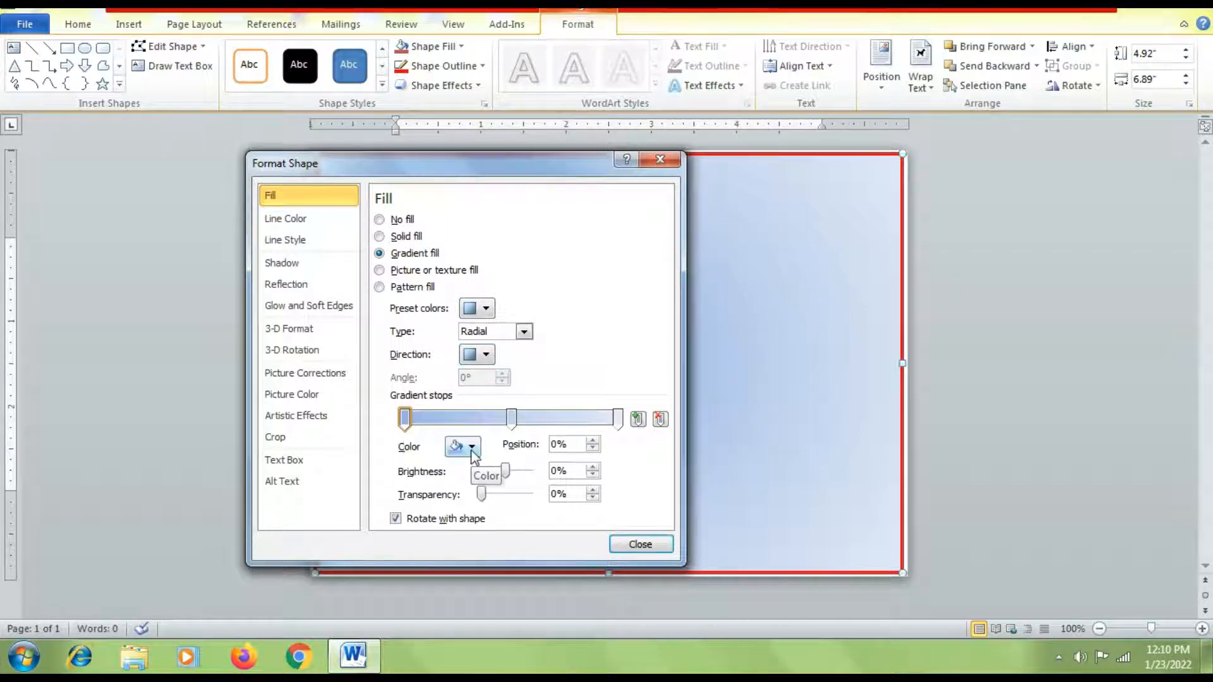
Step: Set the color of the gradient stop at 0% to white
click(471, 447)
click(497, 577)
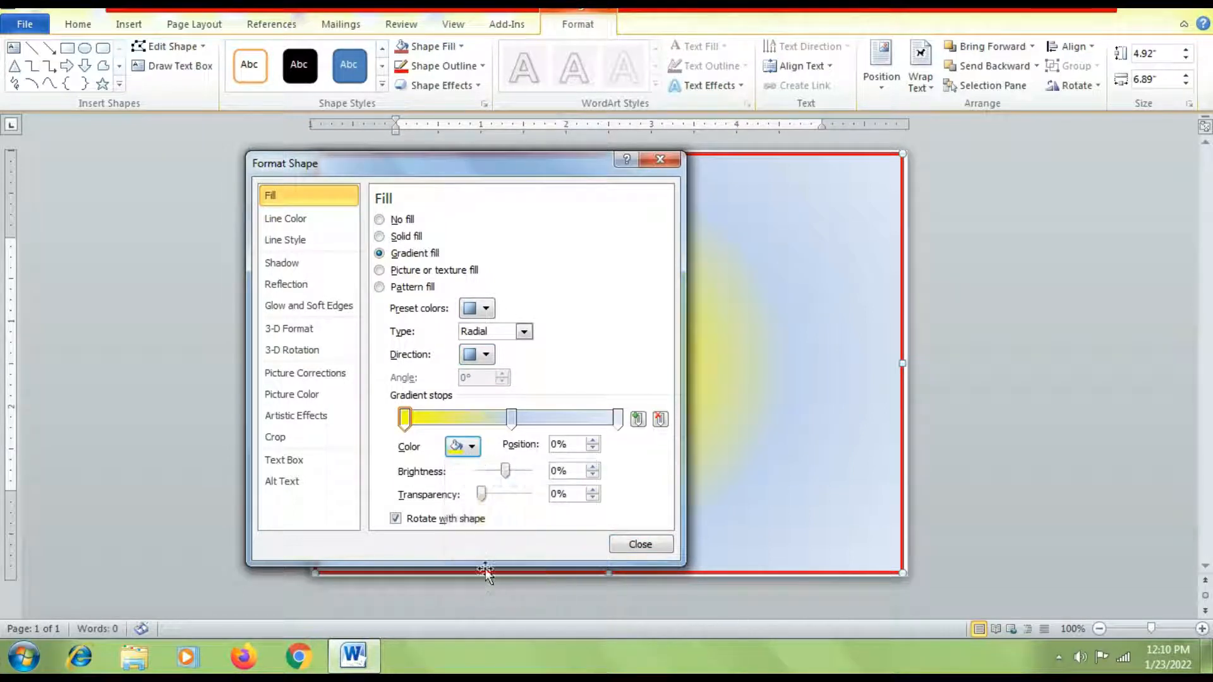
click(468, 447)
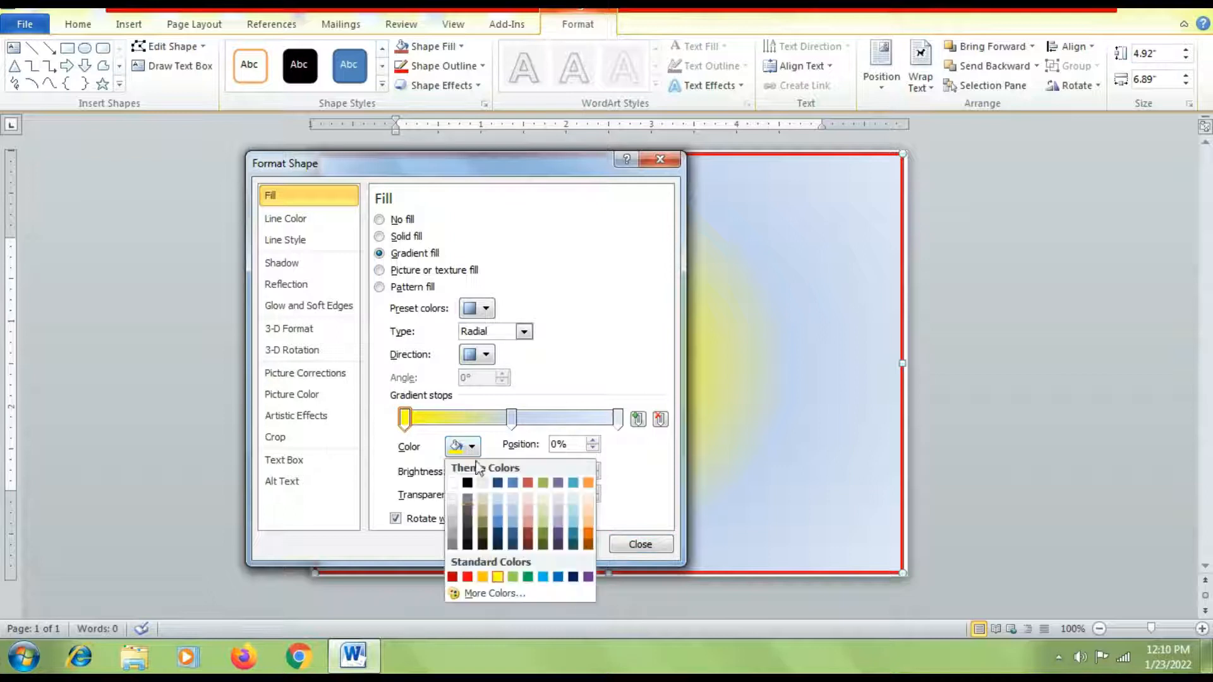
click(452, 483)
Step: Set the colors of the gradient stops at 50% and 100% to standard yellow
click(511, 418)
click(476, 447)
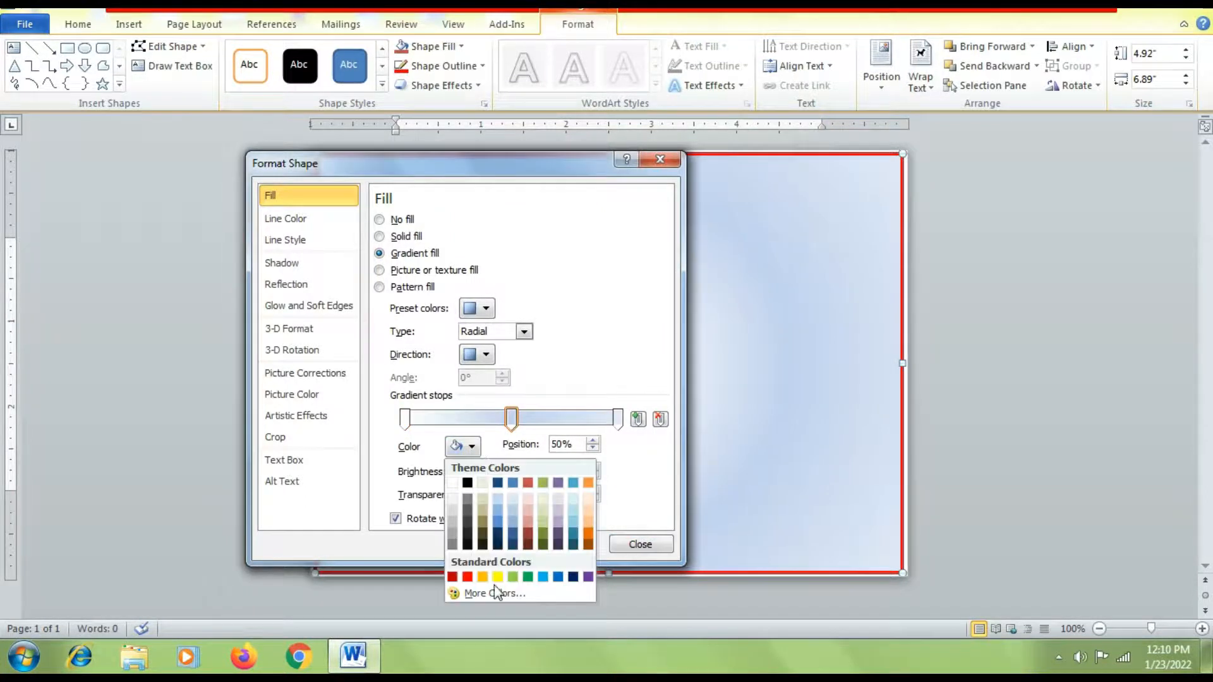
click(497, 576)
click(617, 417)
click(468, 447)
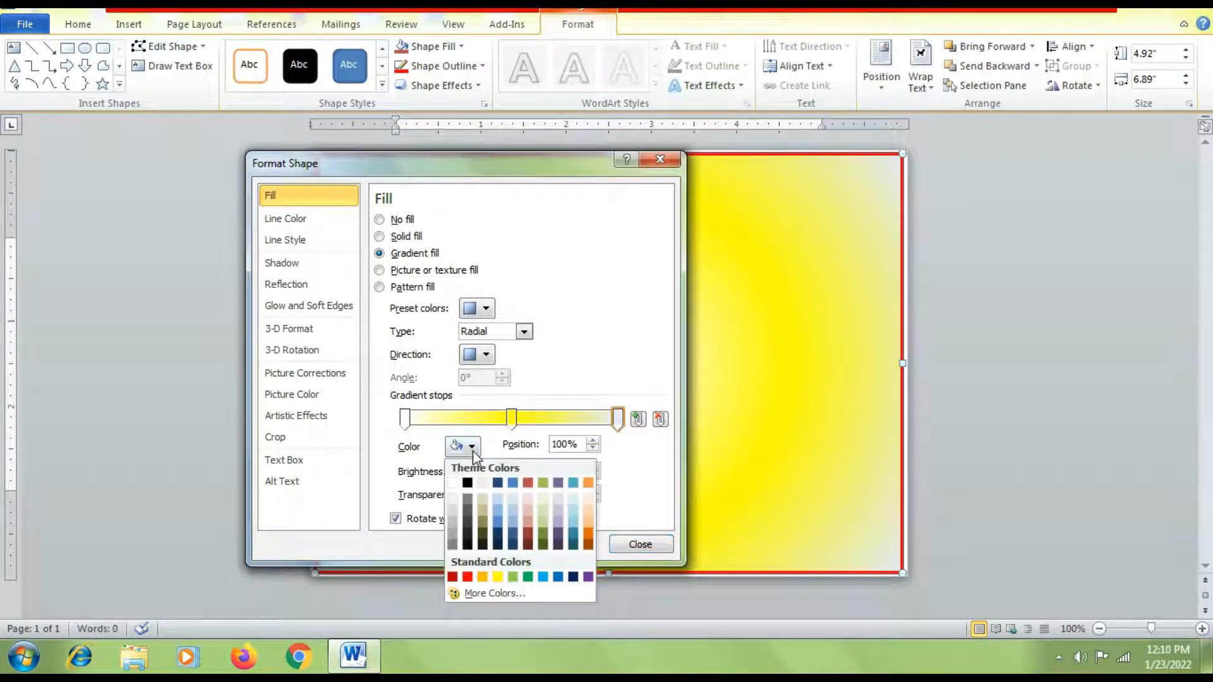
click(491, 570)
Step: Change the 50% gradient stop to a custom lighter yellow and close the shape formatting settings
click(510, 418)
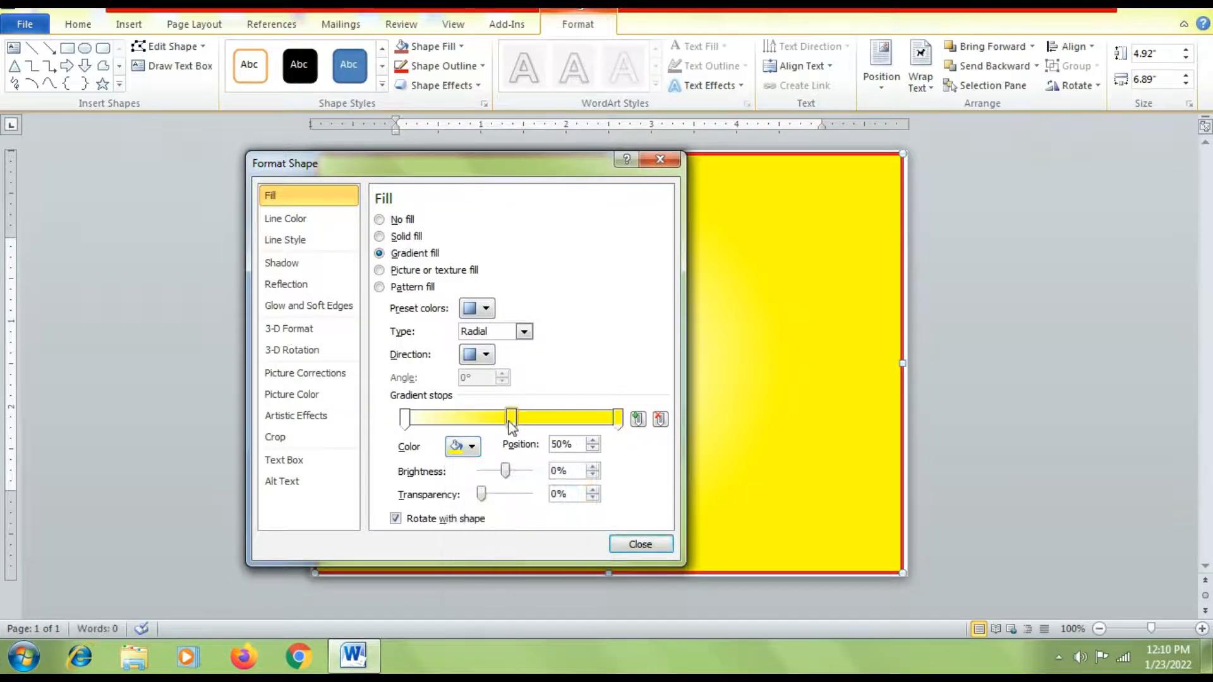
click(478, 449)
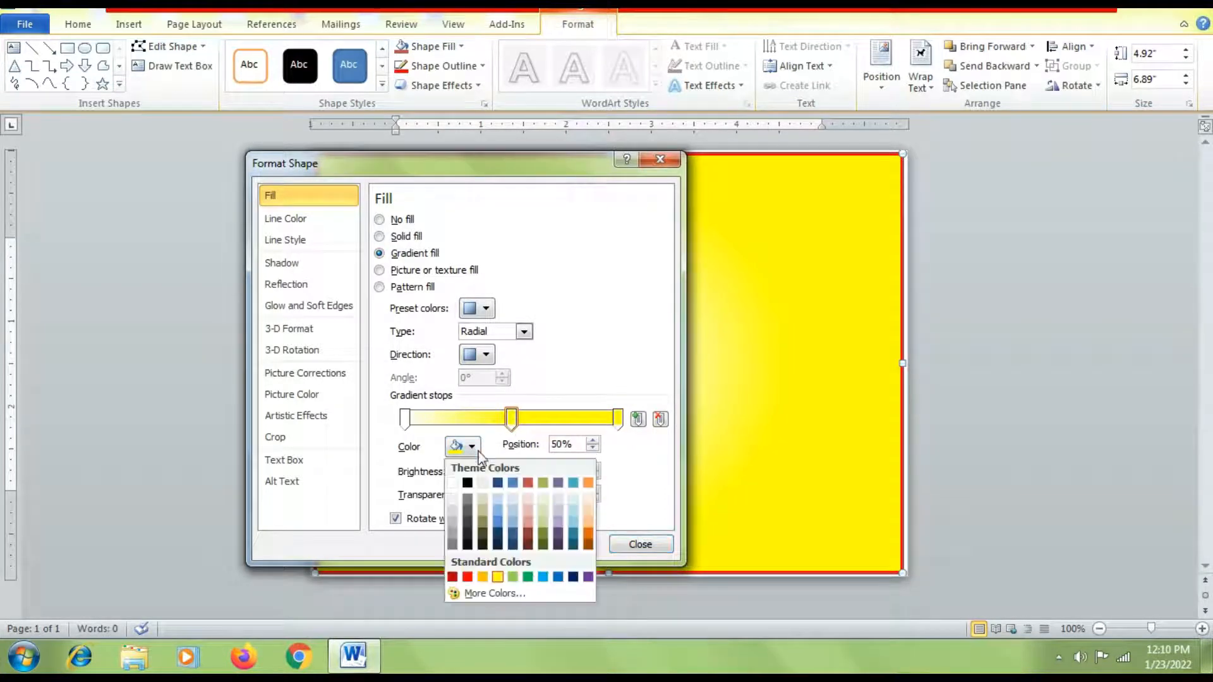
click(492, 594)
click(771, 402)
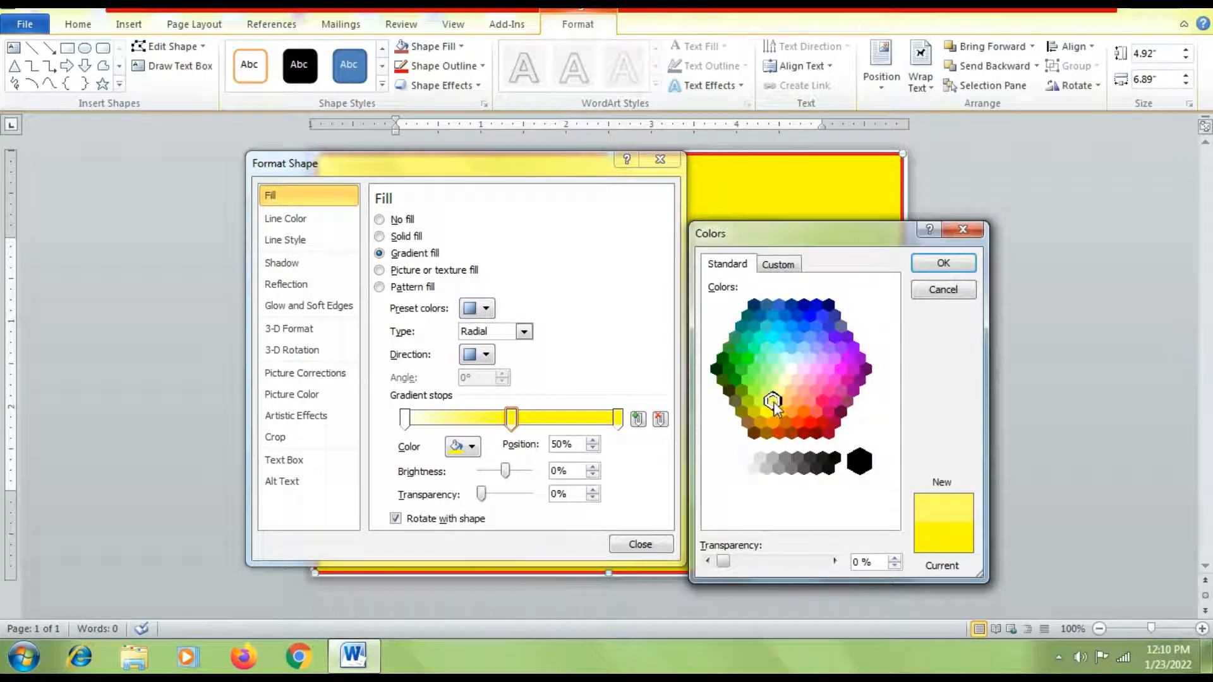
click(778, 390)
click(773, 401)
click(944, 263)
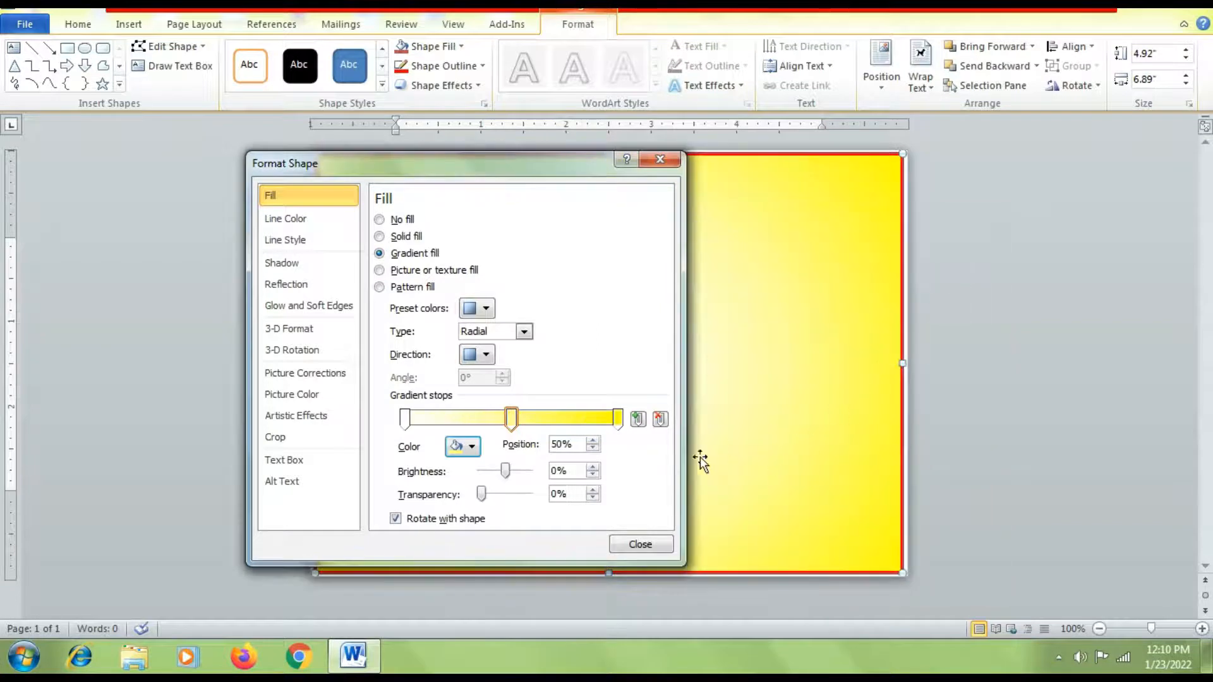
click(639, 546)
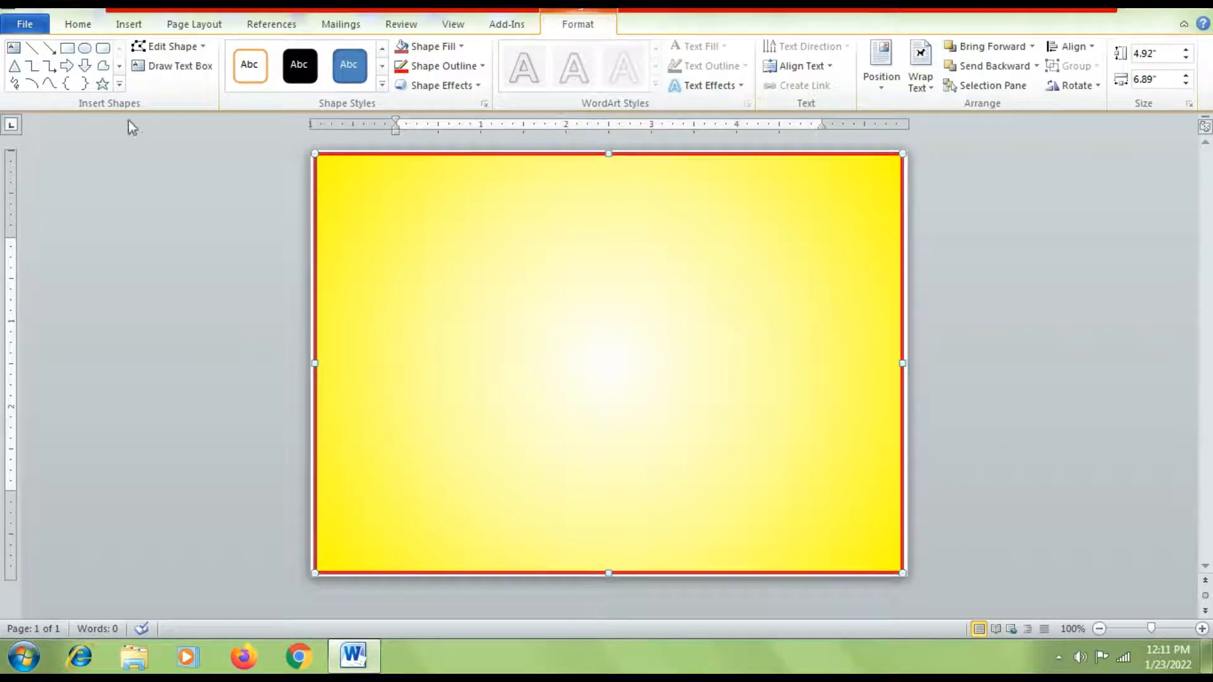
Step: Draw an upright rectangle about 2.43" wide and 3.06" high in the middle of the yellow background
click(129, 26)
click(261, 70)
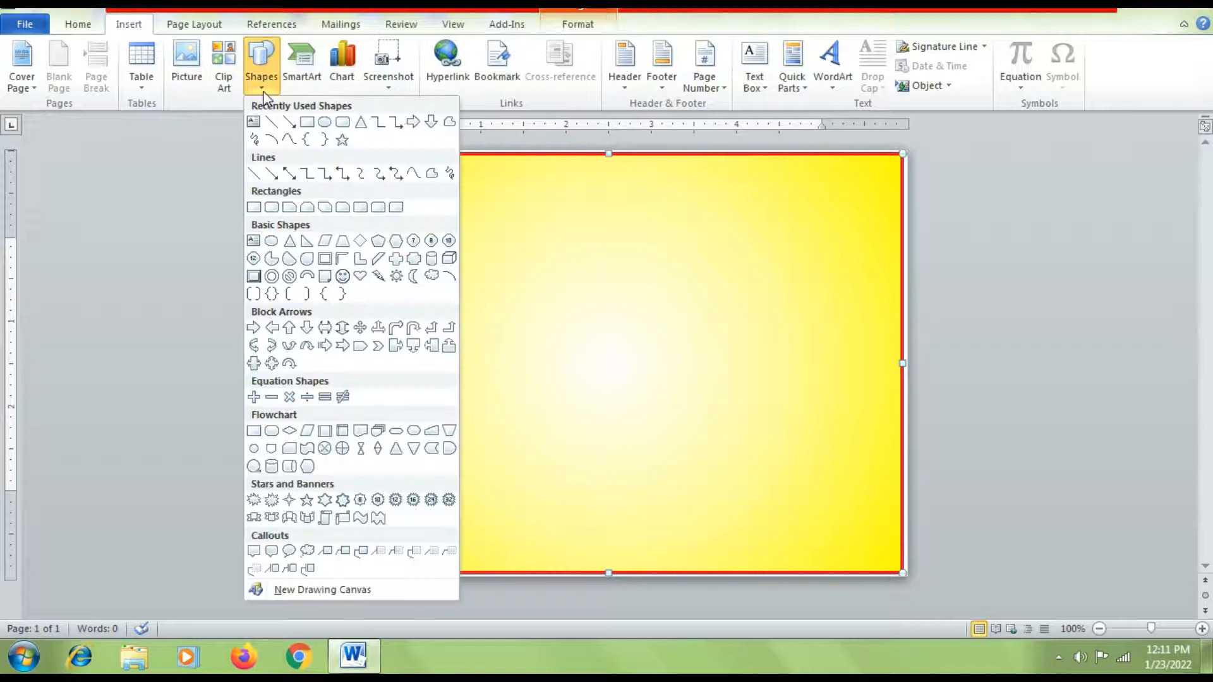
click(254, 208)
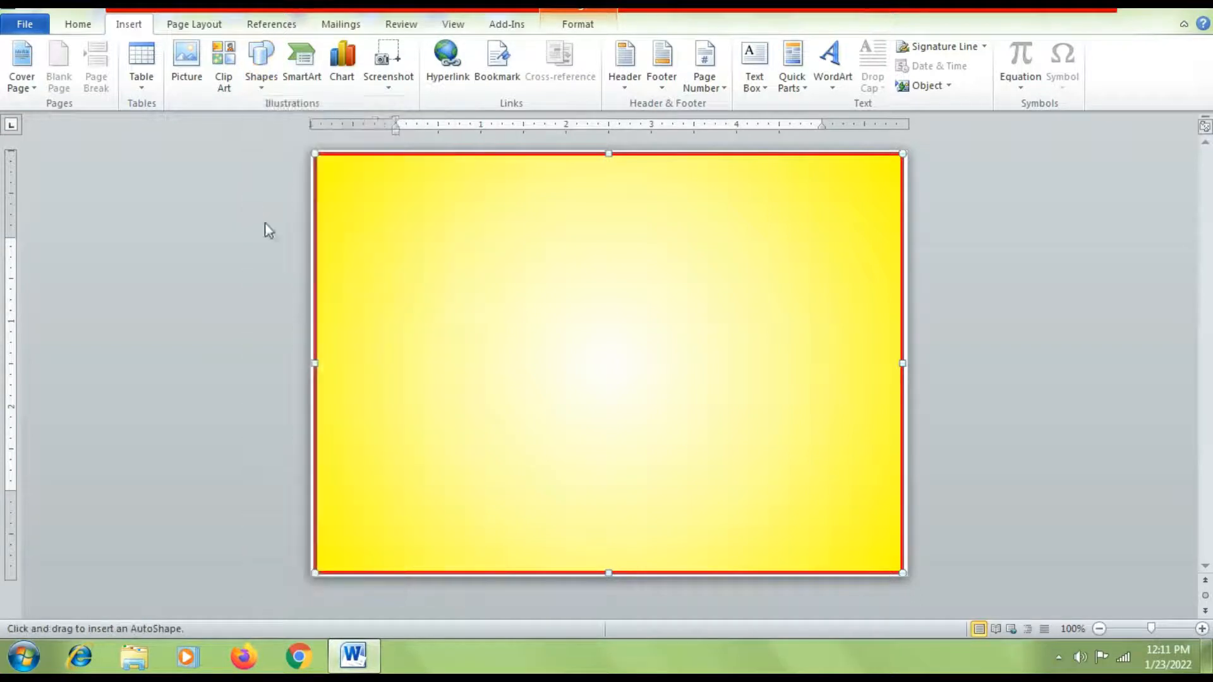
drag(509, 241, 717, 503)
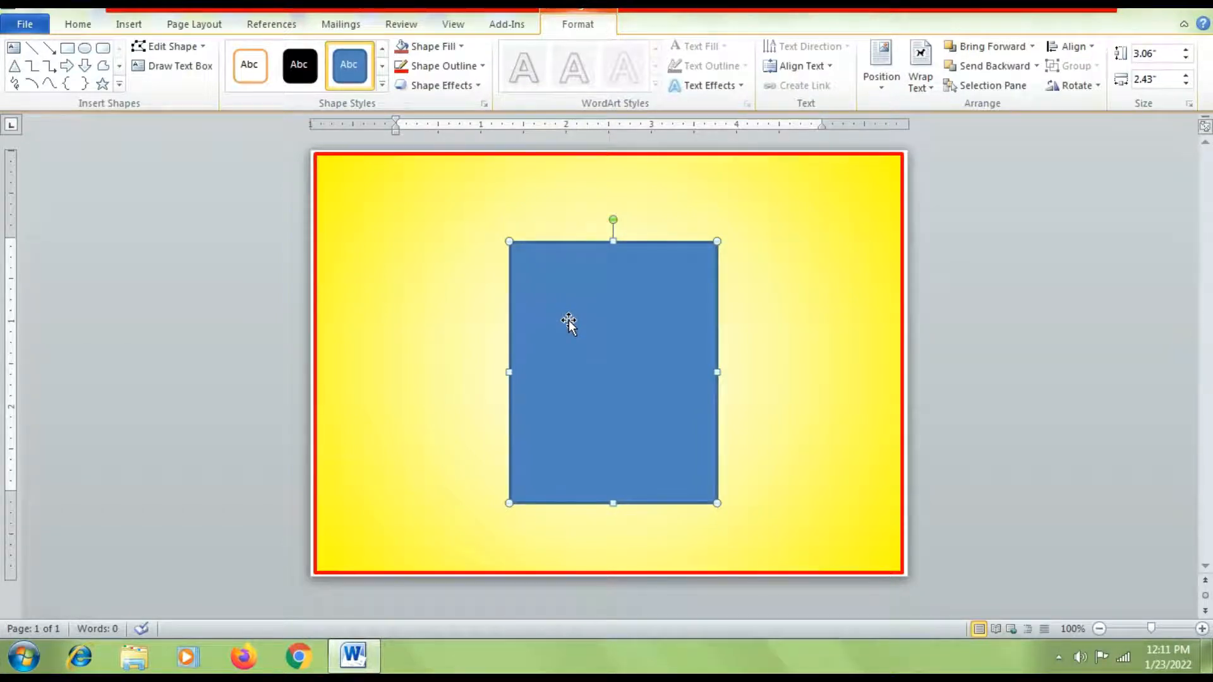
click(930, 391)
Step: Fill the blue rectangle with the picture photo63 from New folder (3) on the Desktop
click(625, 319)
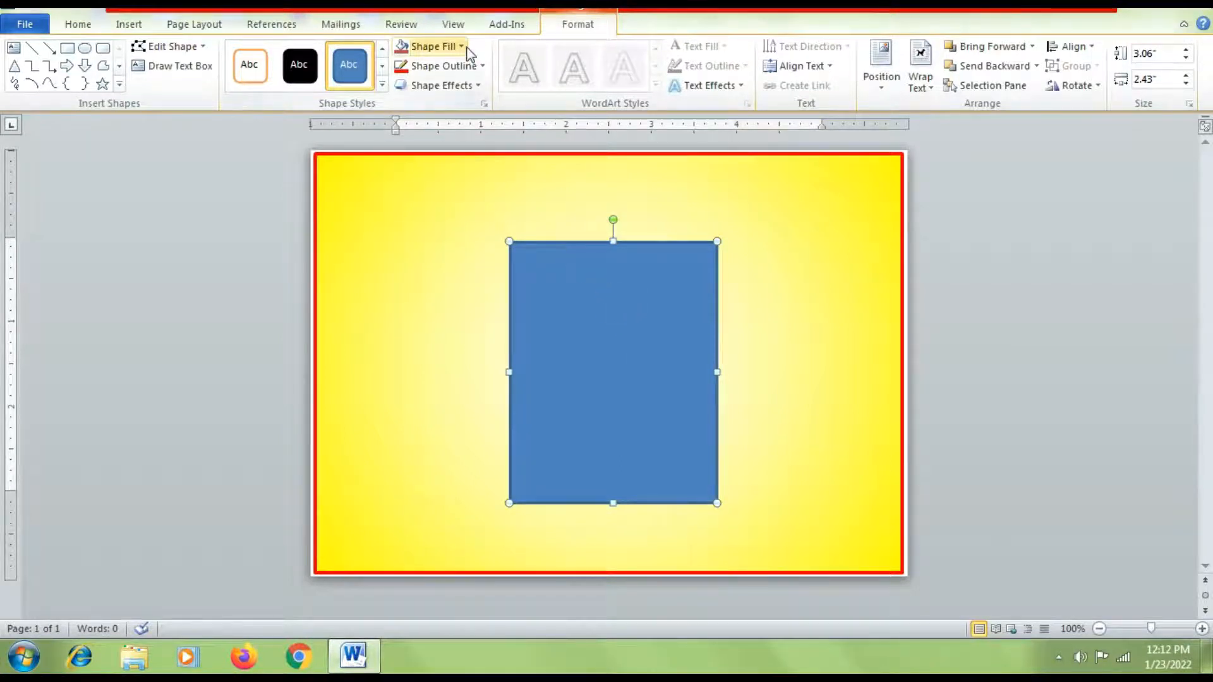
click(435, 46)
click(439, 268)
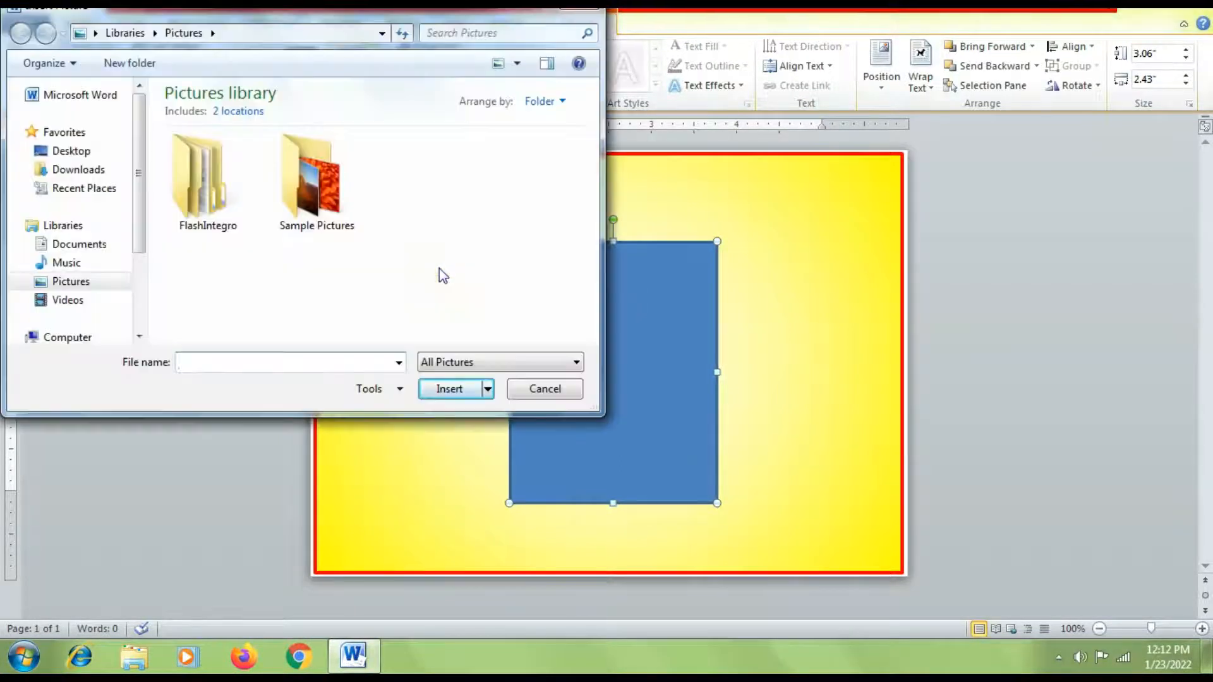
click(95, 154)
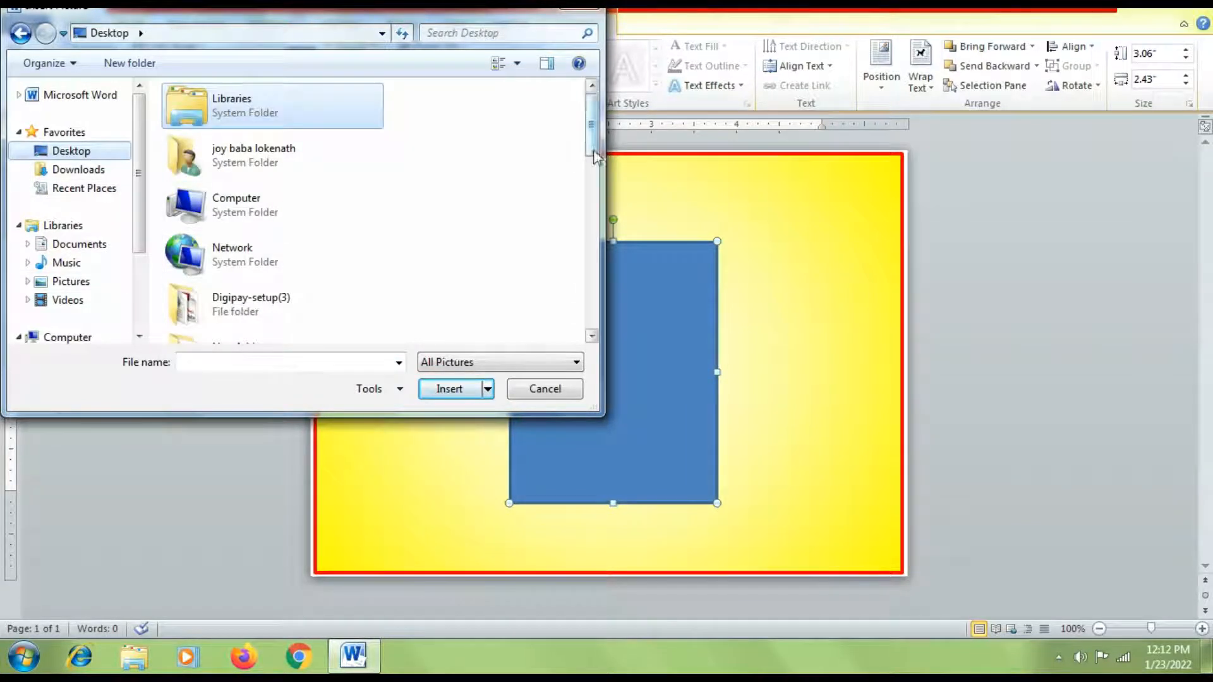
scroll(589, 162, down, 1)
scroll(589, 162, down, 2)
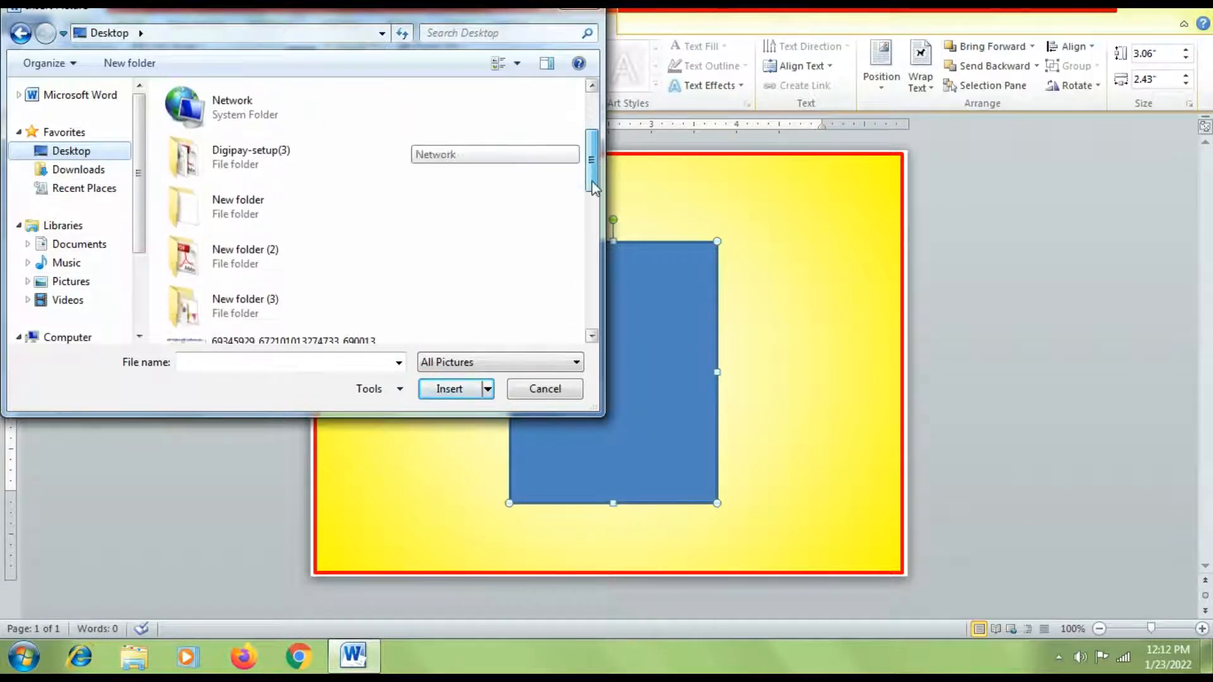
double_click(253, 308)
click(524, 272)
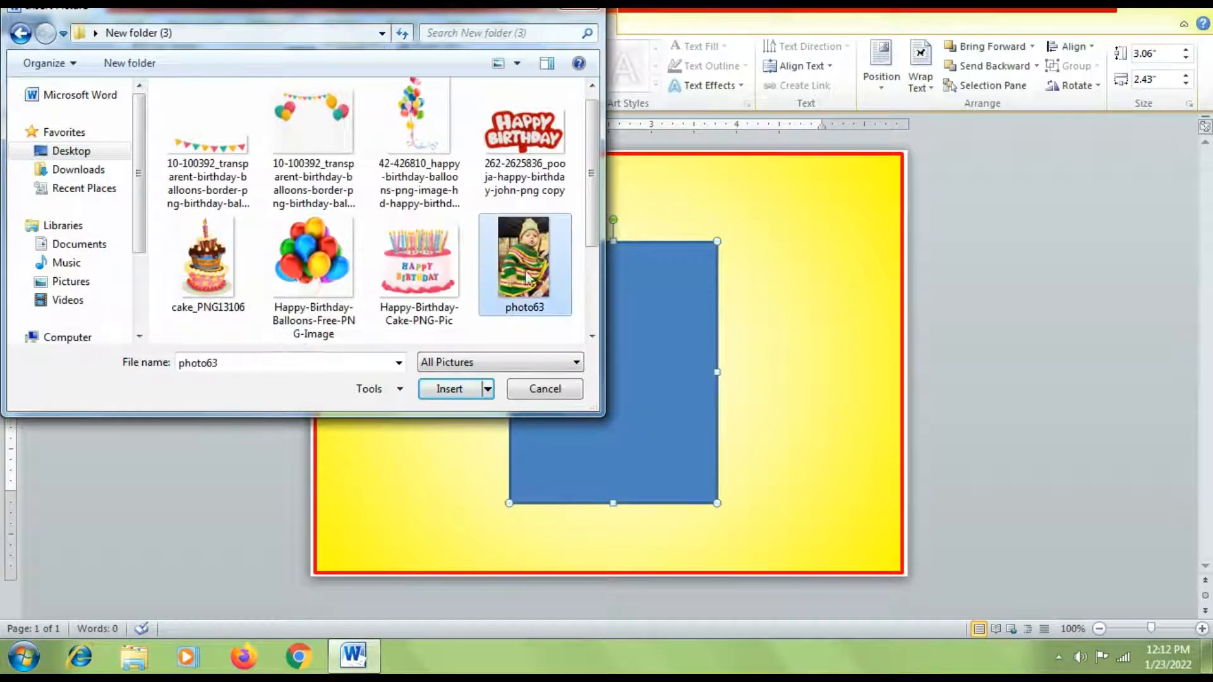
click(450, 390)
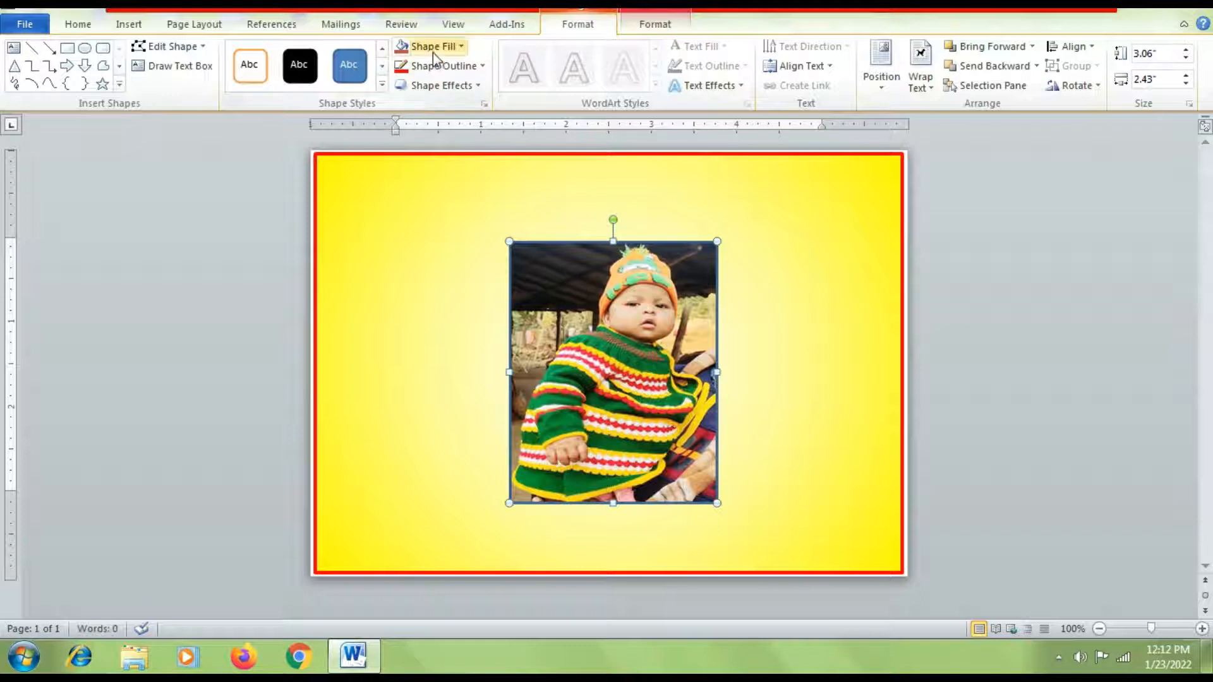
Step: Set the transparency of the rectangle's picture fill to about 75% and close the picture formatting settings
click(654, 24)
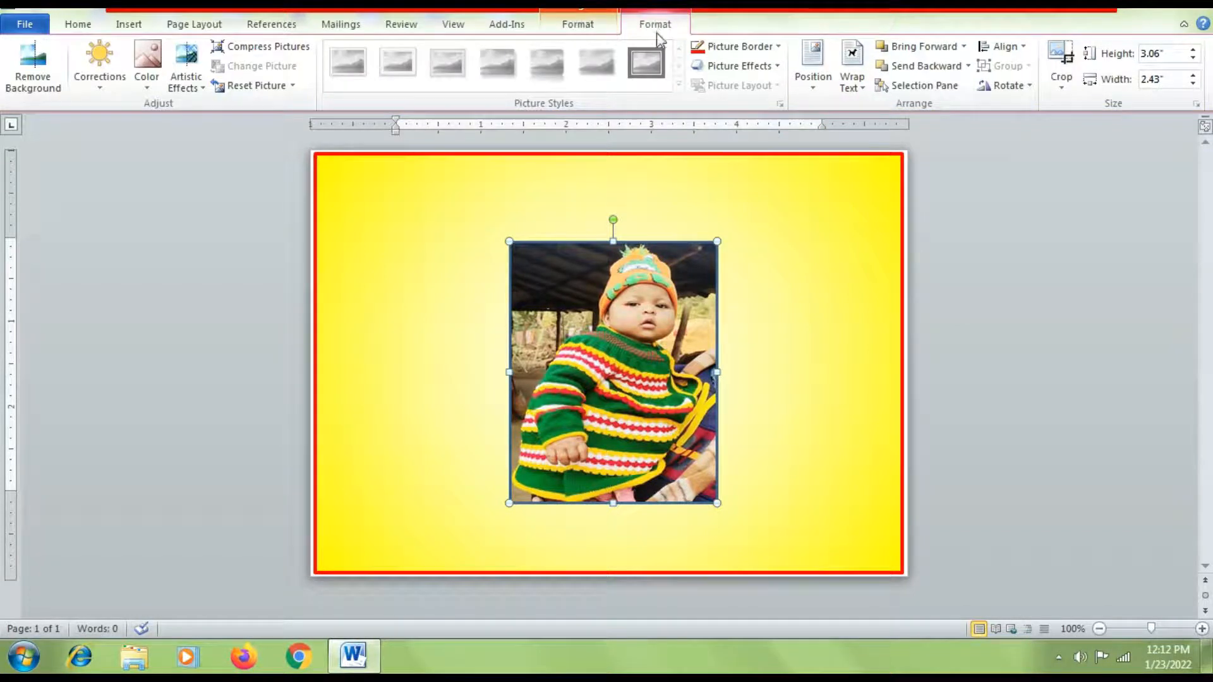
click(779, 105)
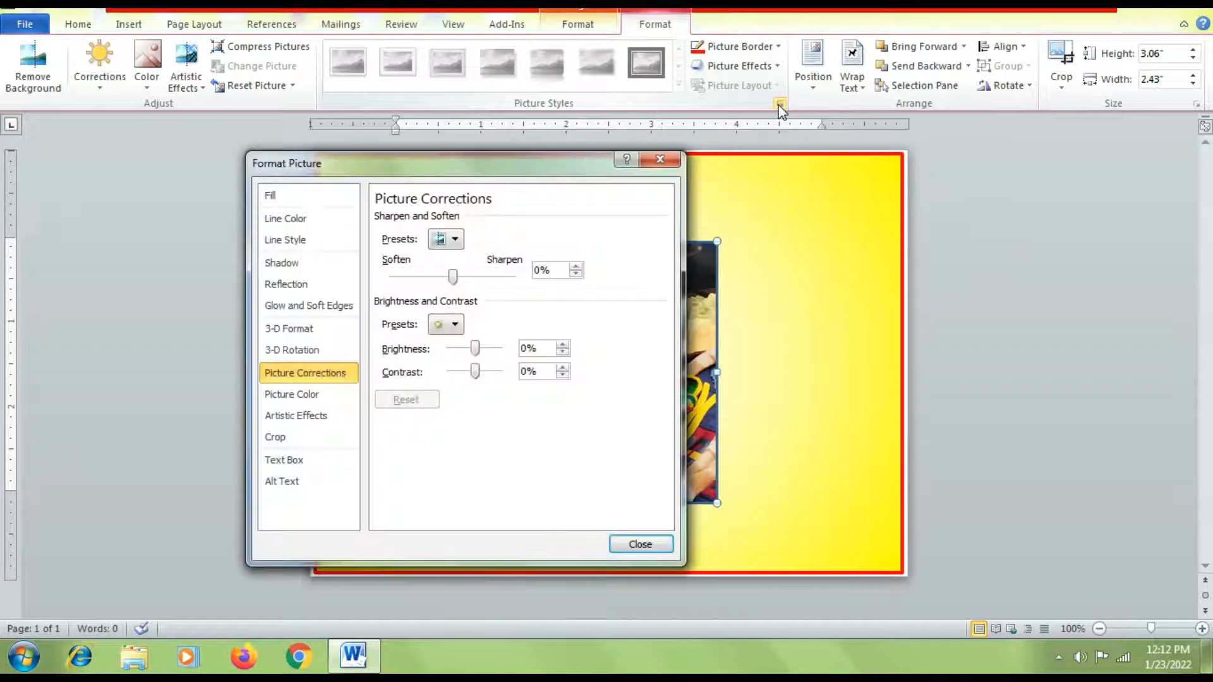
click(286, 194)
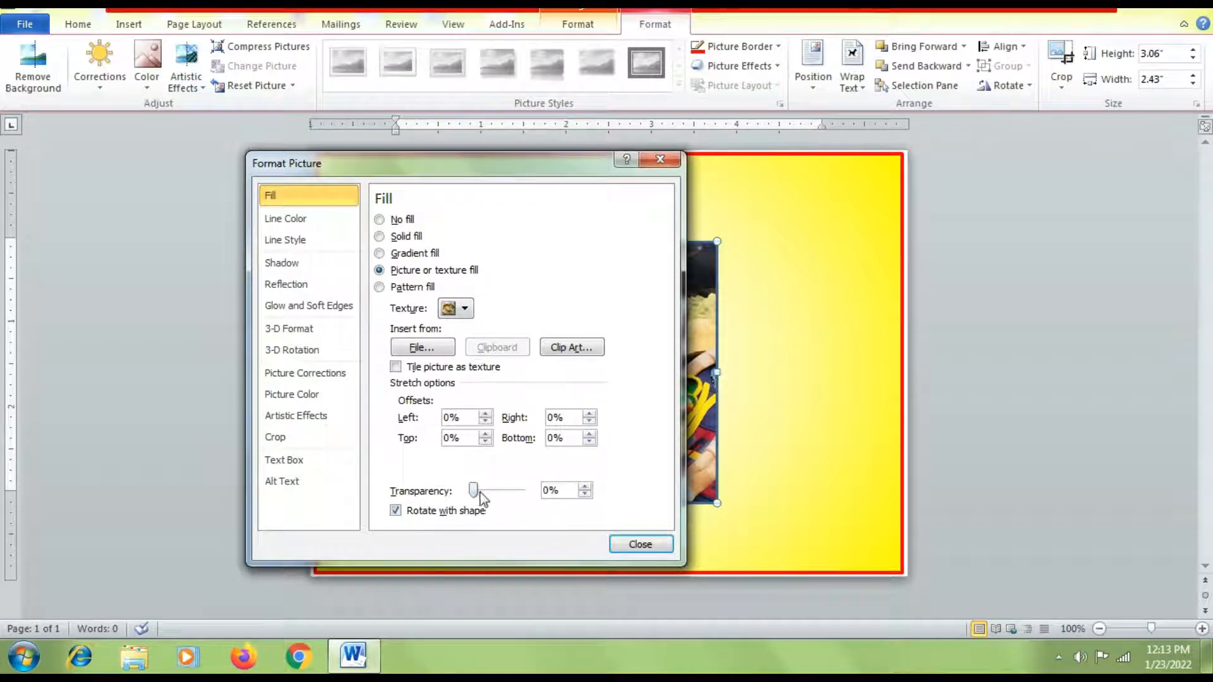
drag(476, 491, 512, 496)
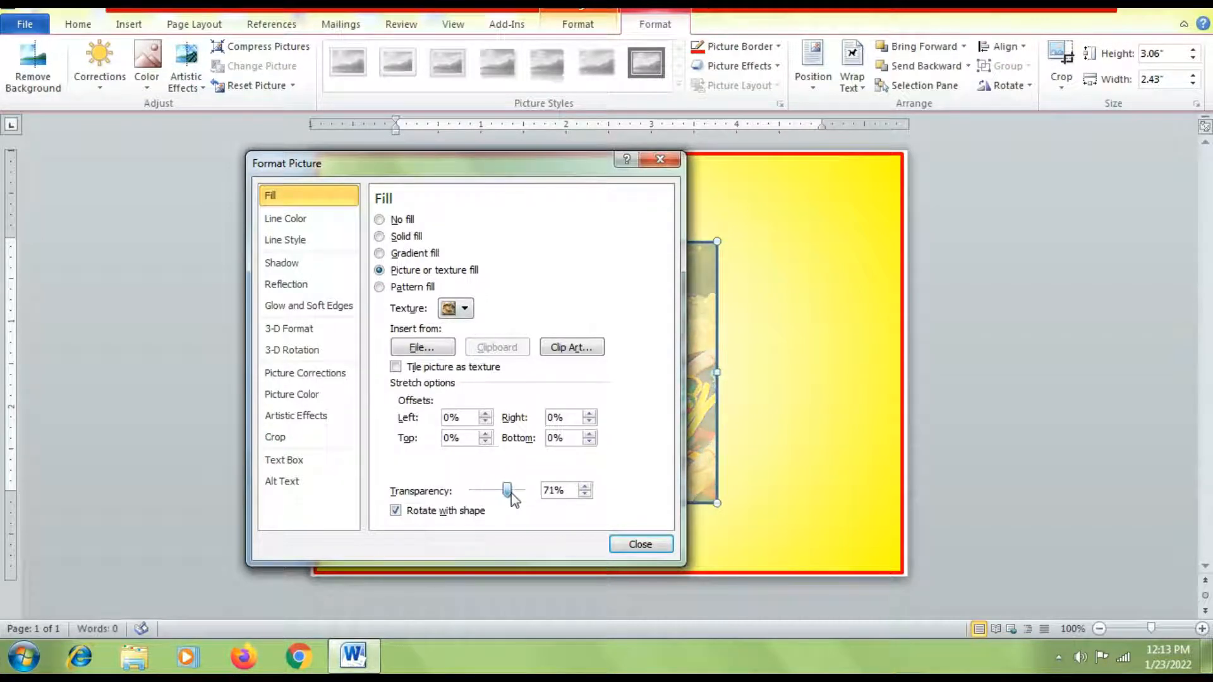
click(584, 487)
click(584, 487)
click(584, 487)
click(584, 487)
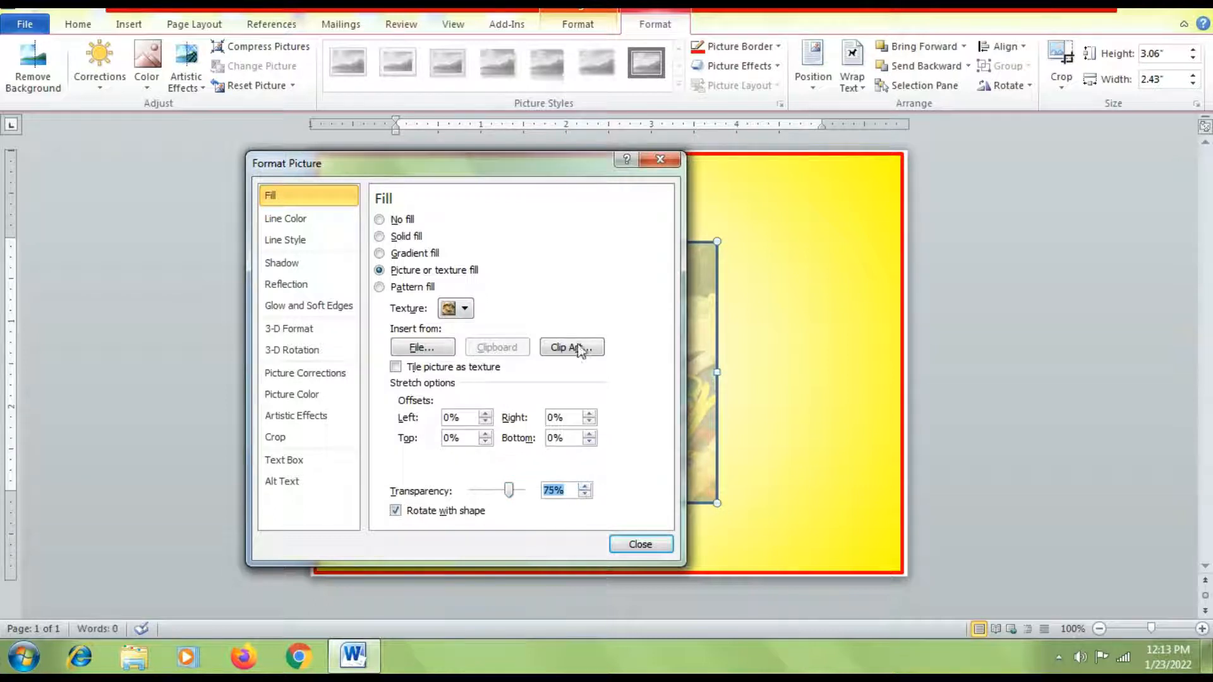
drag(555, 182, 474, 182)
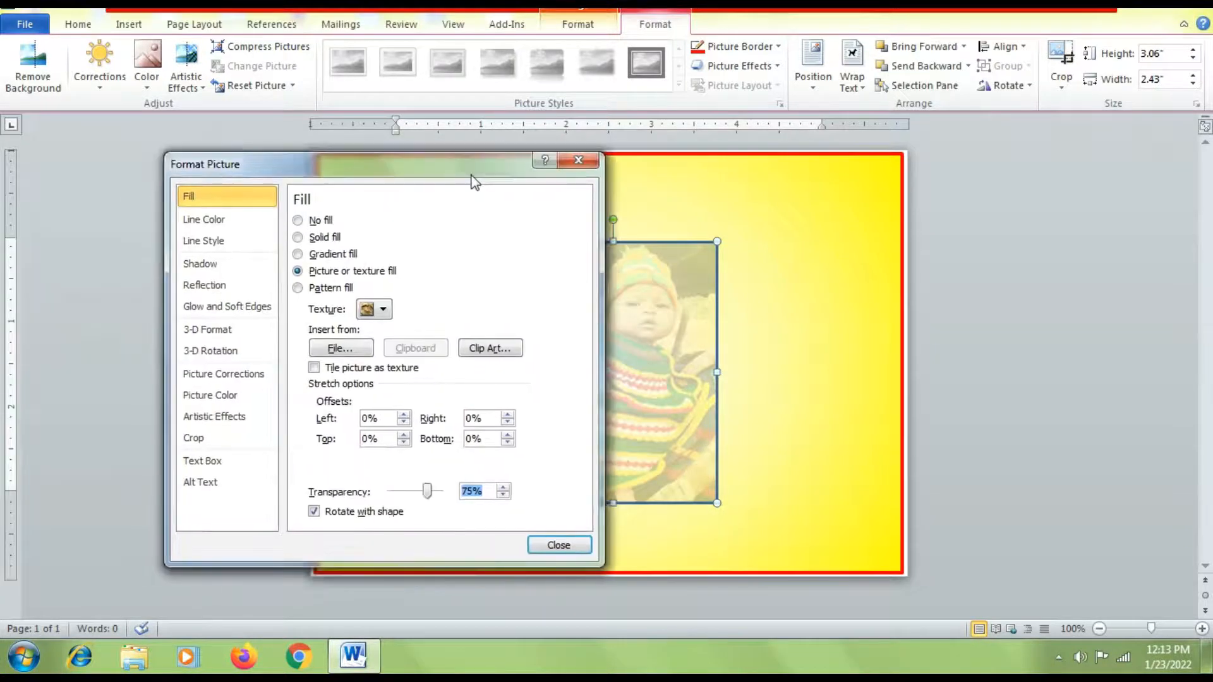
click(504, 487)
click(568, 549)
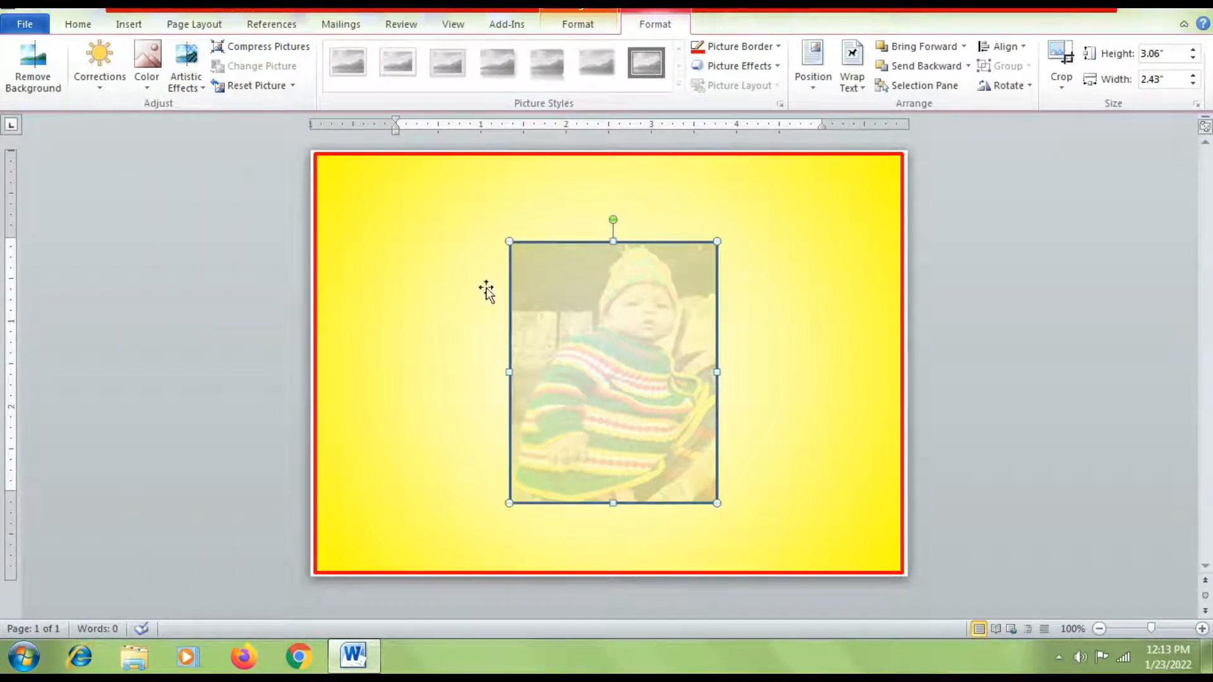
Step: Remove the outline from the photo rectangle
click(87, 30)
click(575, 28)
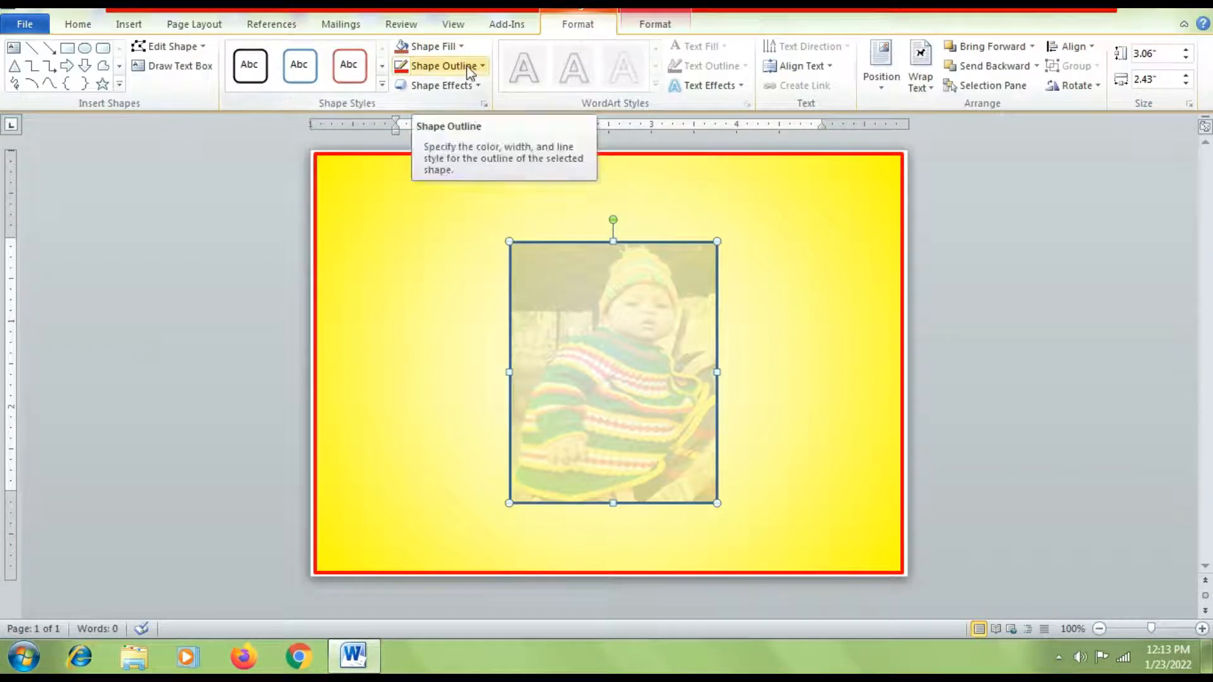
click(467, 66)
click(440, 245)
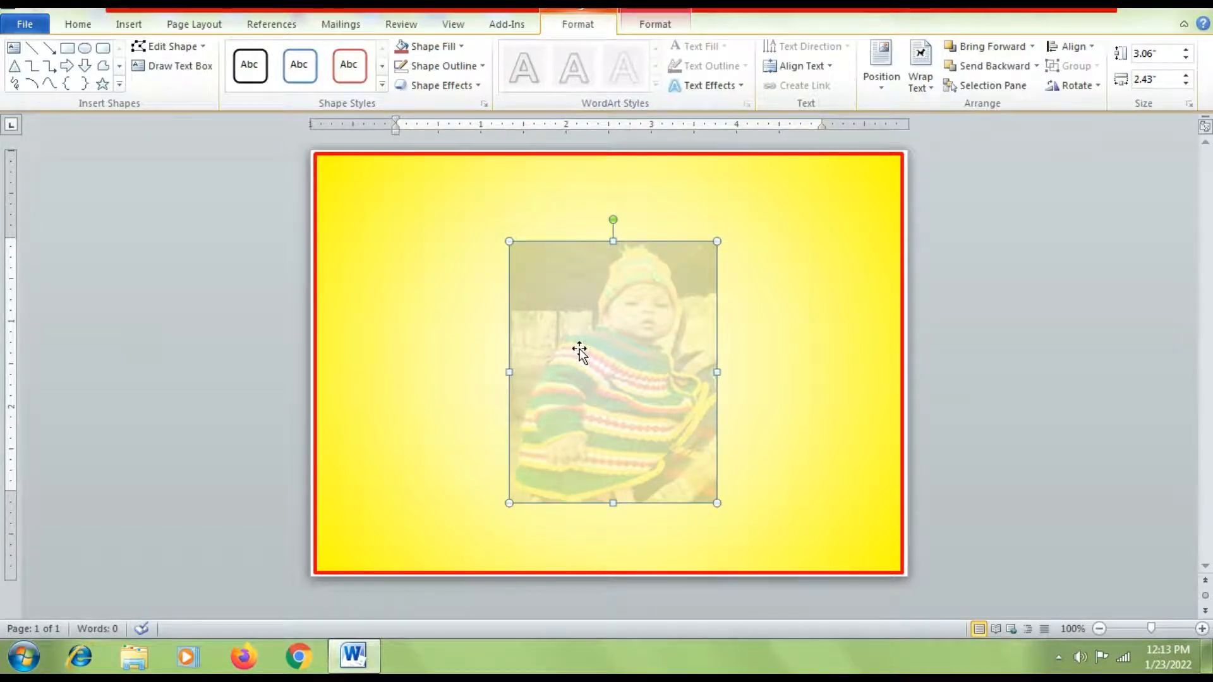
Step: Apply 25 Point soft edges to the photo
click(651, 25)
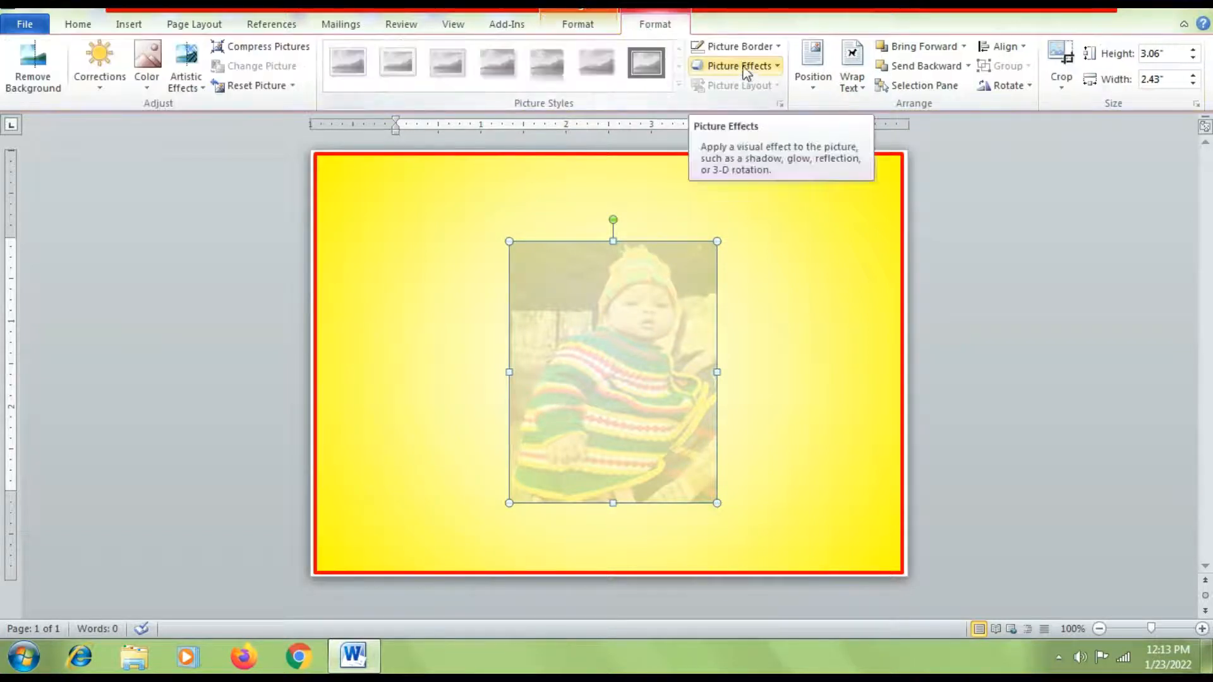
click(762, 65)
mouse_move(773, 257)
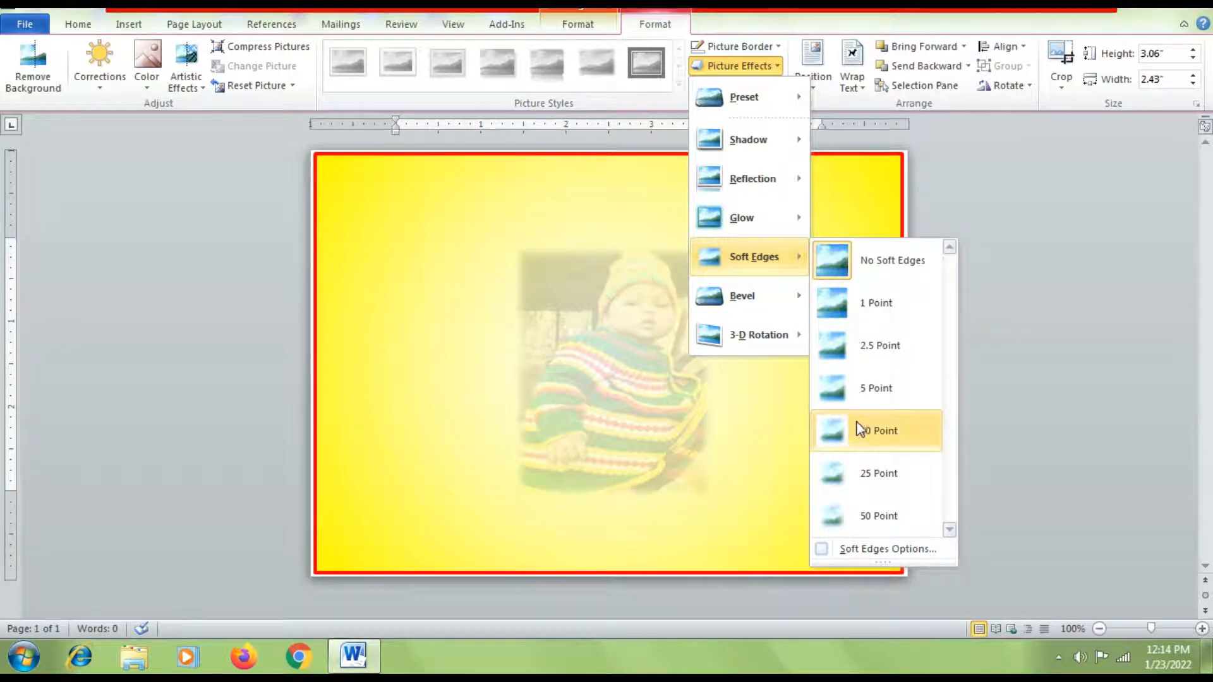
click(866, 473)
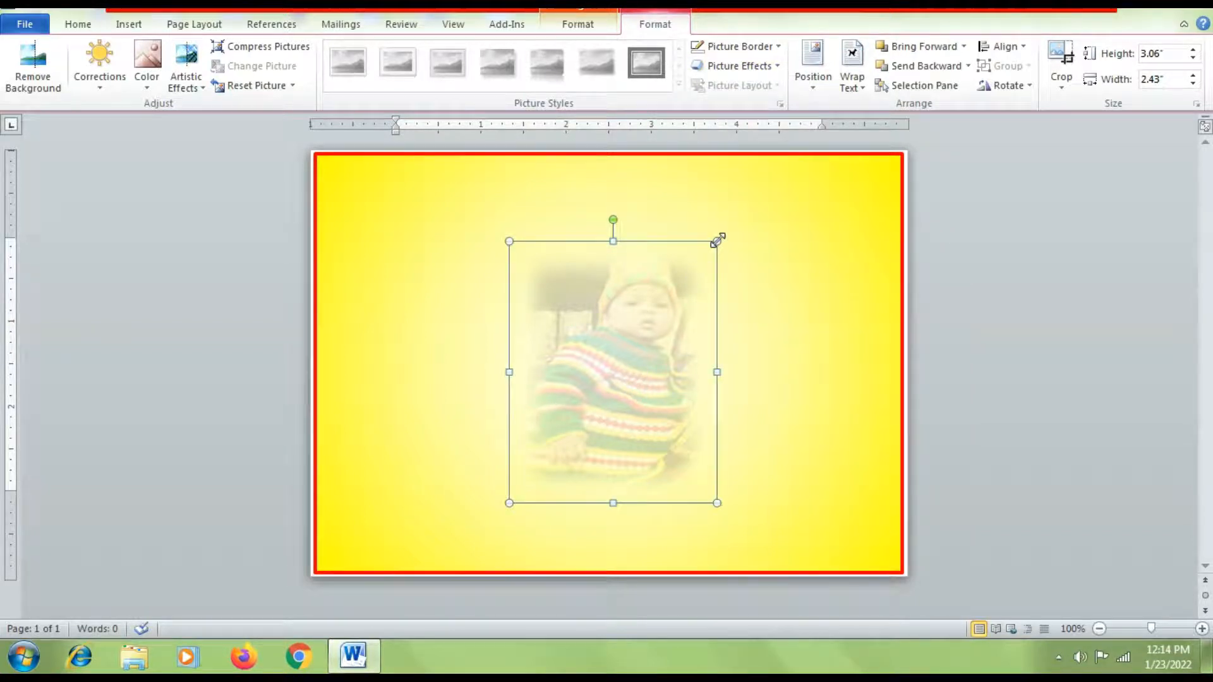
Step: Enlarge the photo to about 3.9" wide and 4.92" high and move it to fill the card's height
drag(718, 240, 774, 153)
drag(671, 292, 637, 358)
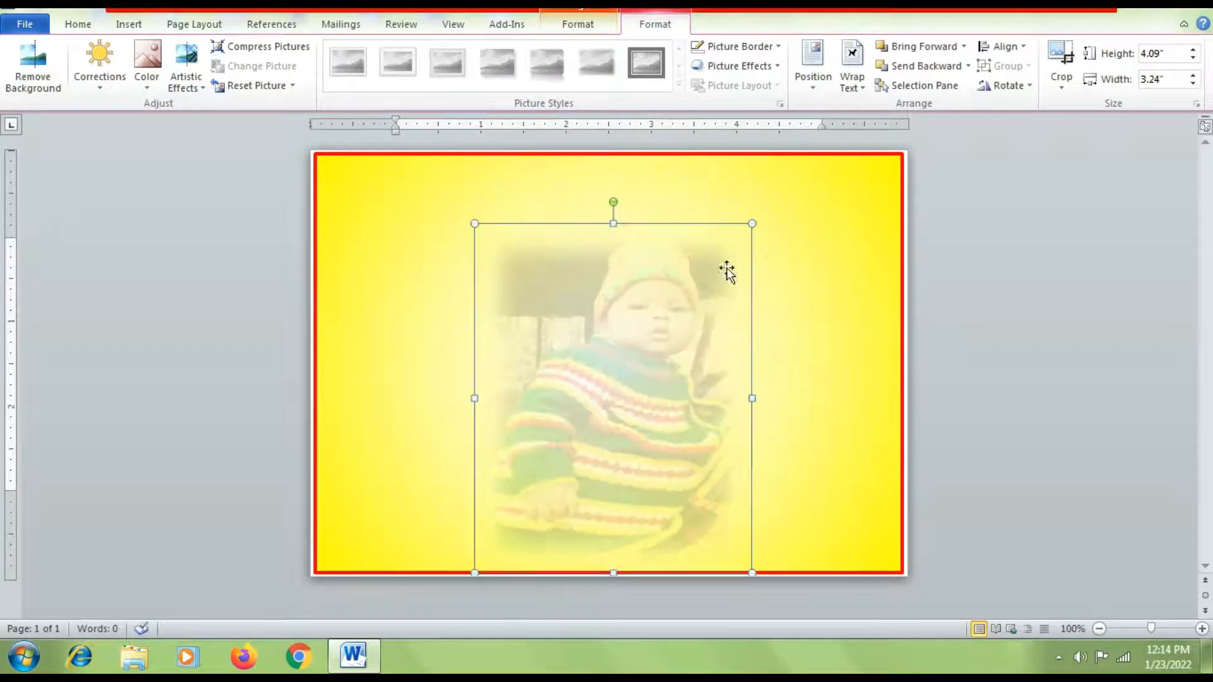
drag(751, 223, 777, 151)
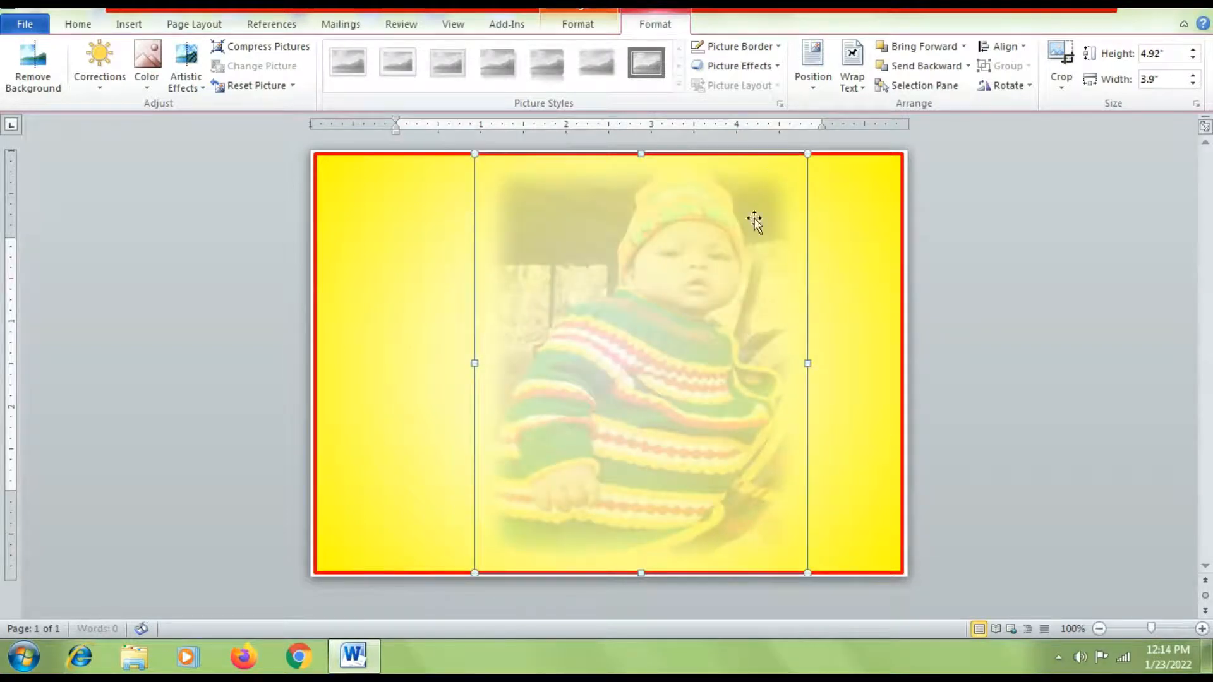
Step: Nudge the photo slightly down and to the left toward the middle of the card
key(Down)
key(Down)
key(Down)
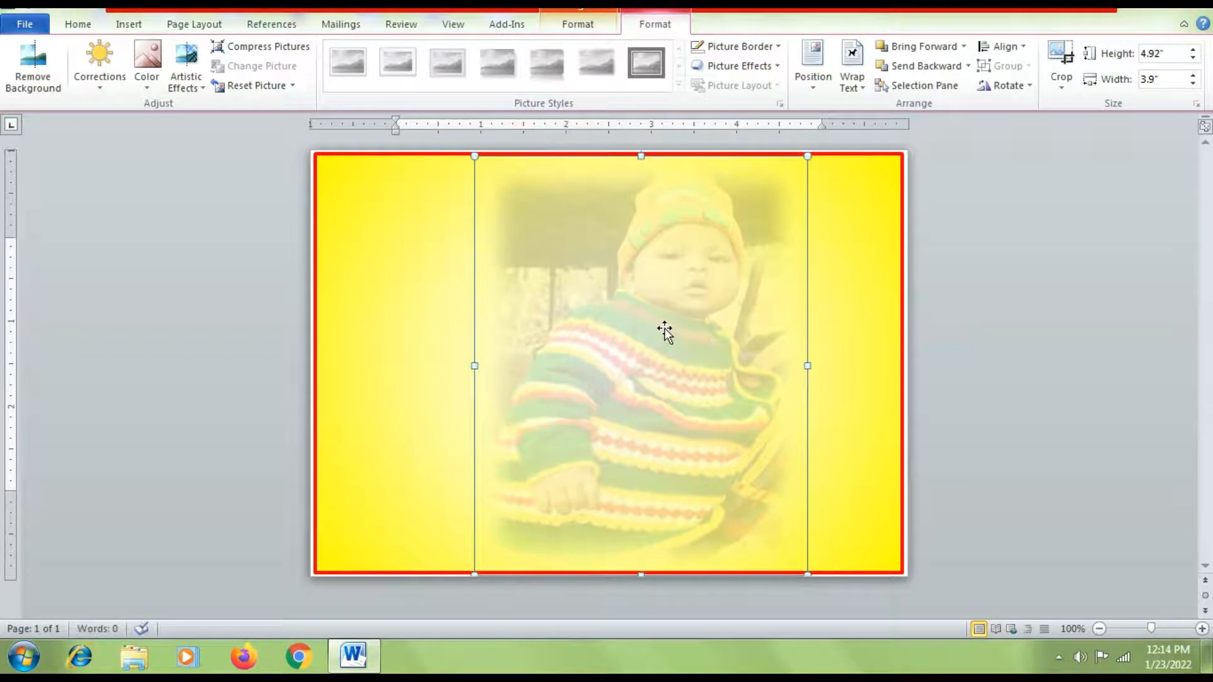
key(Left)
key(Left)
key(Left)
key(Left)
key(Left)
key(Left)
key(Left)
key(Left)
key(Left)
key(Left)
key(Left)
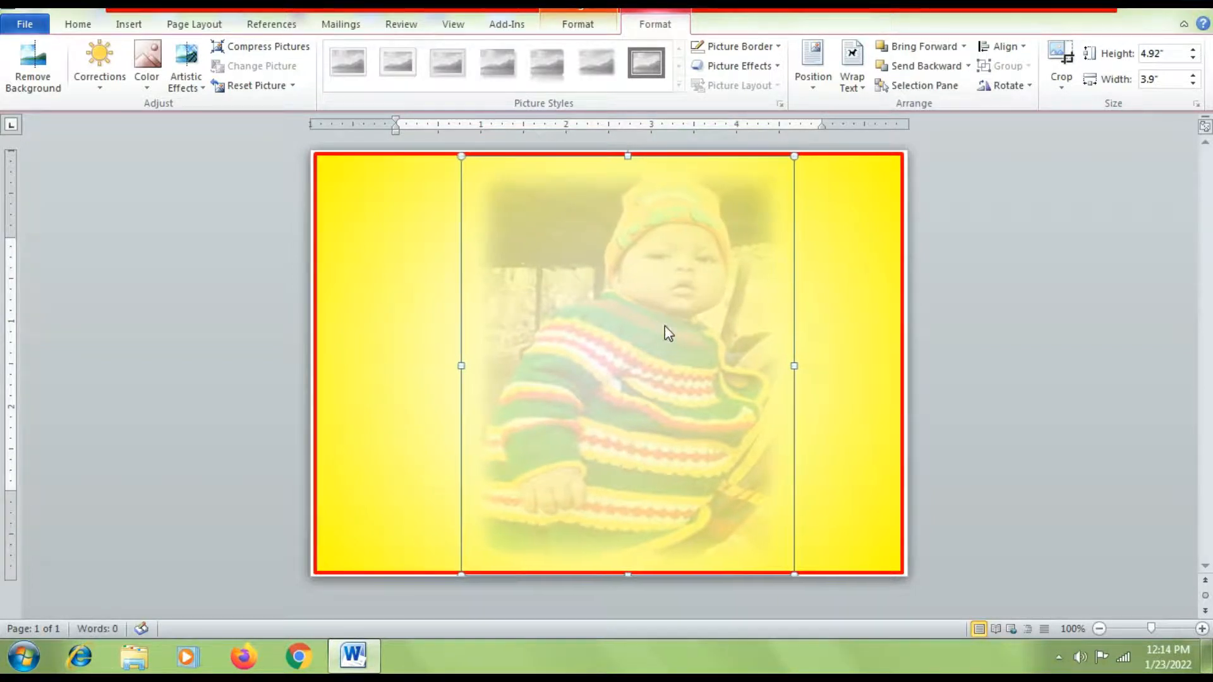
key(Down)
key(Down)
key(Down)
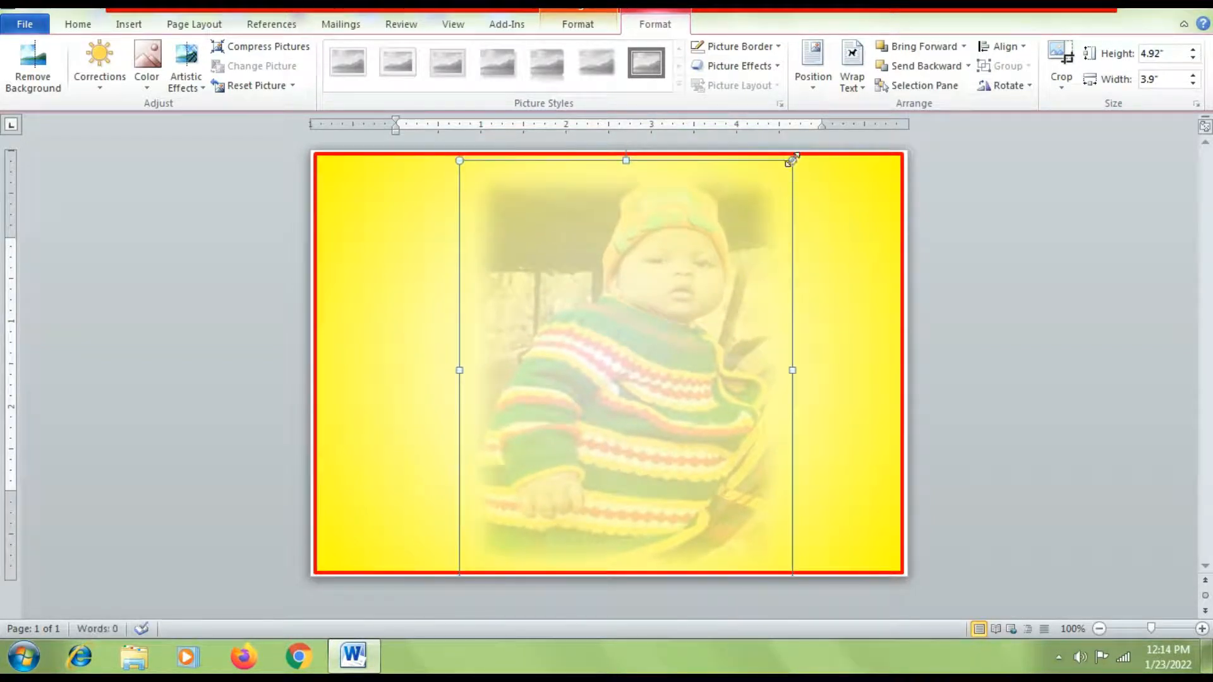
Step: Shrink the photo to about 3.66" wide and 4.7" high, nudge it left and down to center it, and deselect it
drag(792, 160, 772, 179)
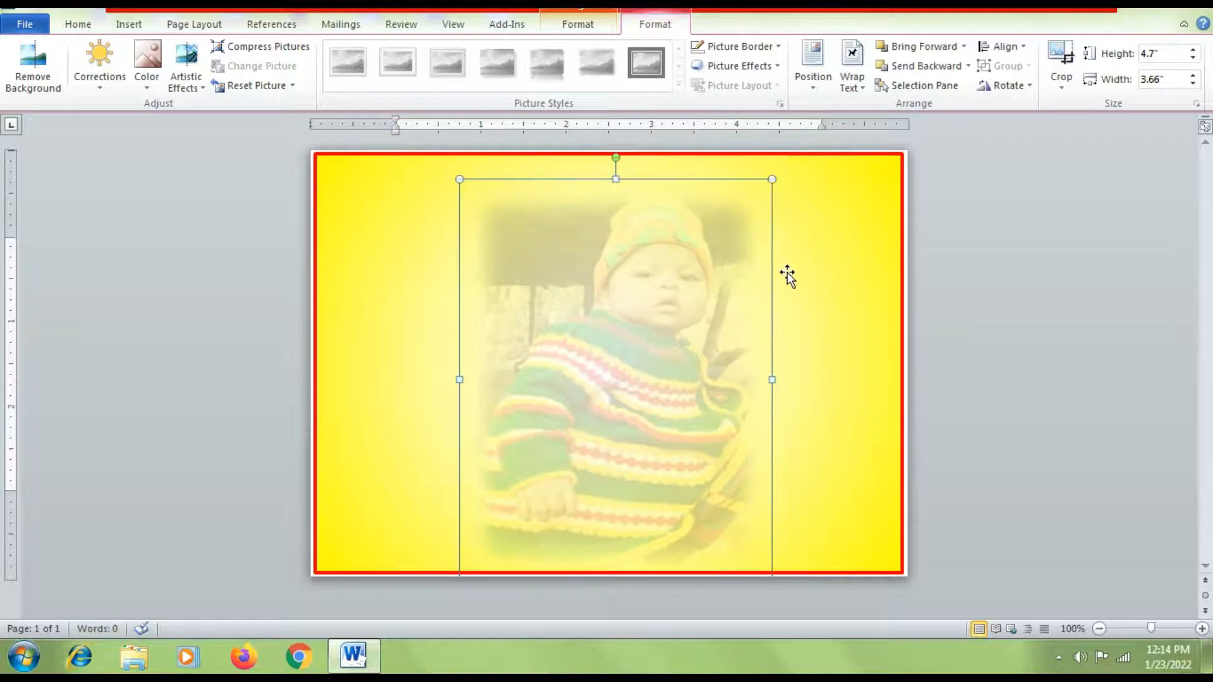
key(Down)
key(Down)
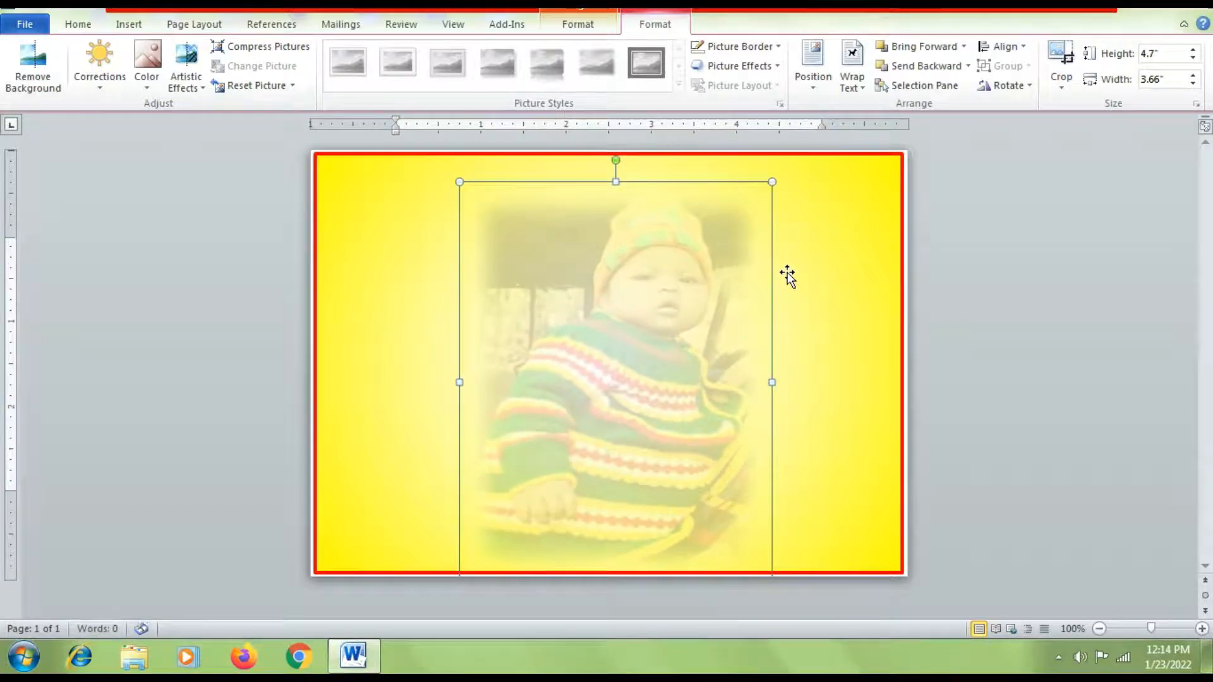
key(Left)
key(Left)
key(Left)
key(Left)
key(Left)
key(Left)
key(Left)
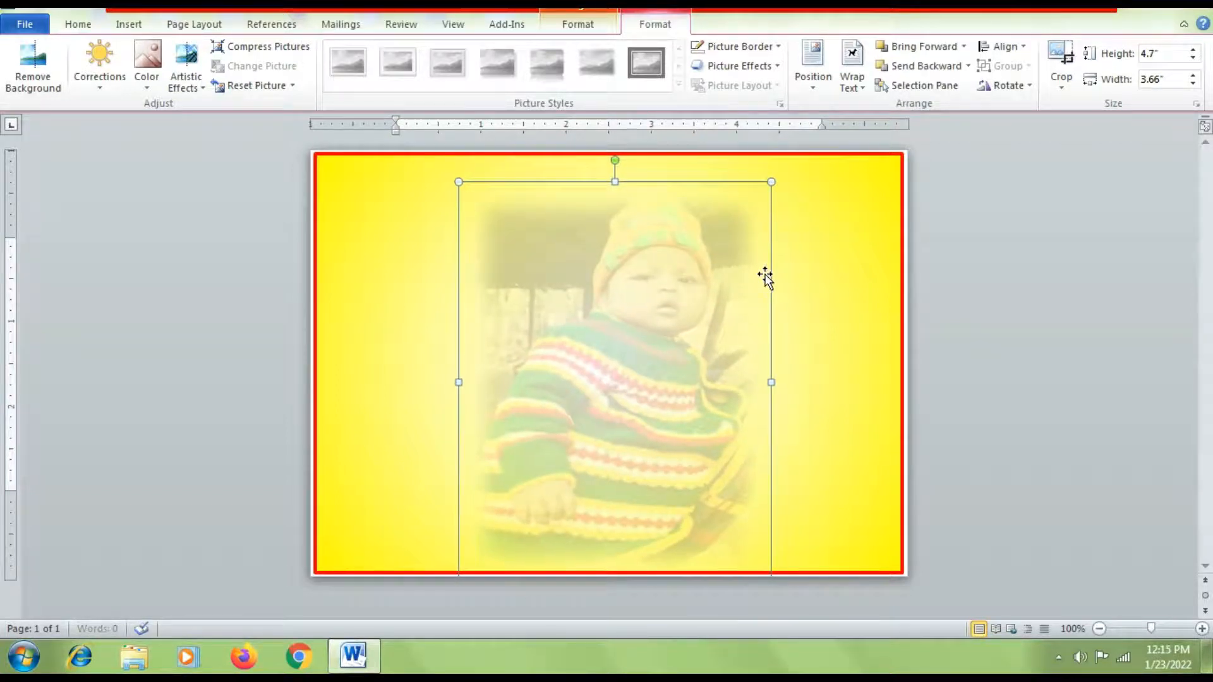
key(Down)
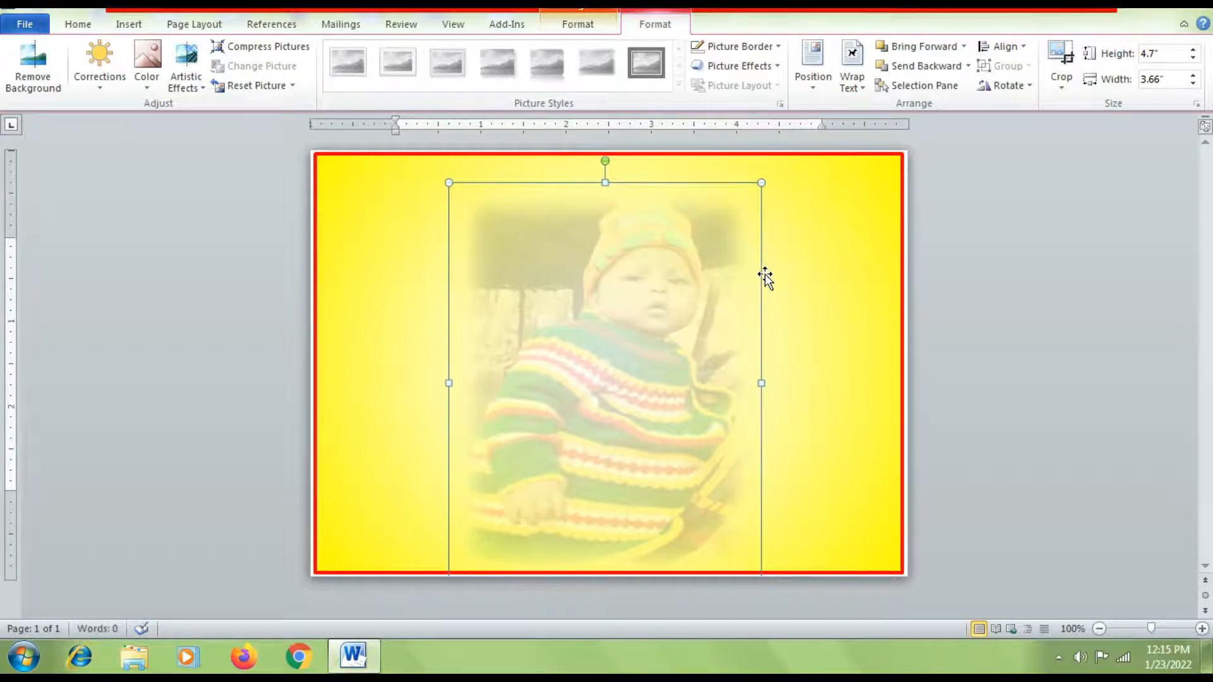
click(945, 364)
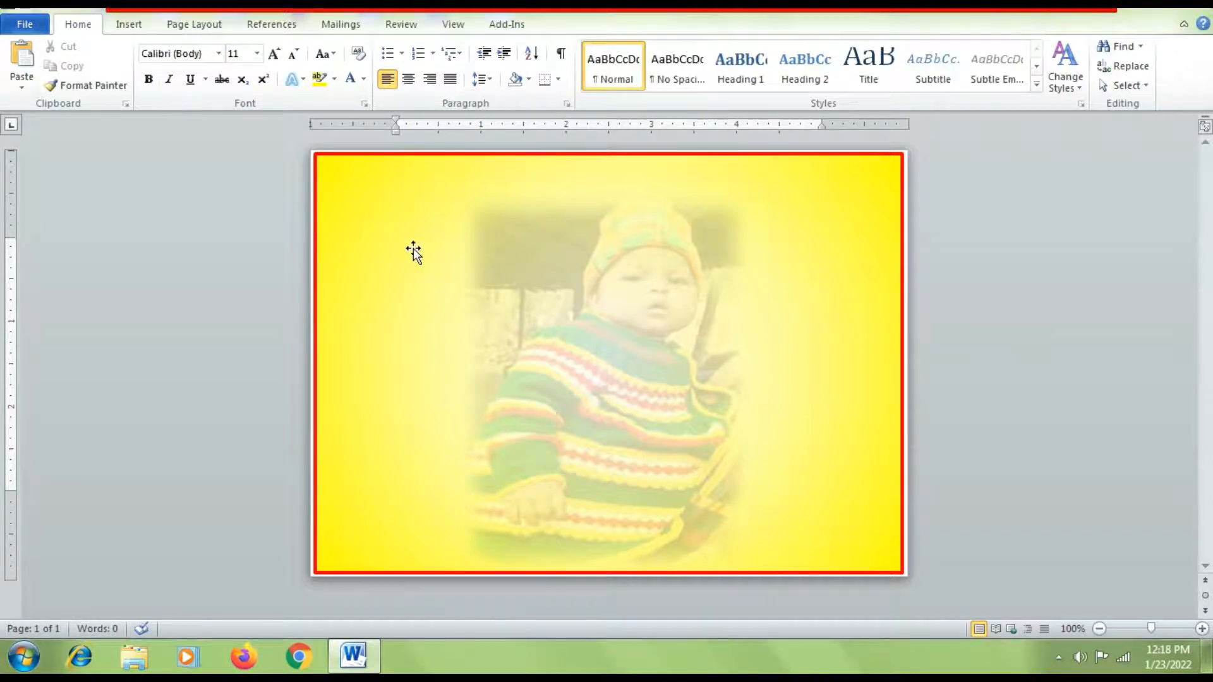
Step: Insert white WordArt over the photo reading "1st Birthday Celebrations" and select all its text
click(129, 25)
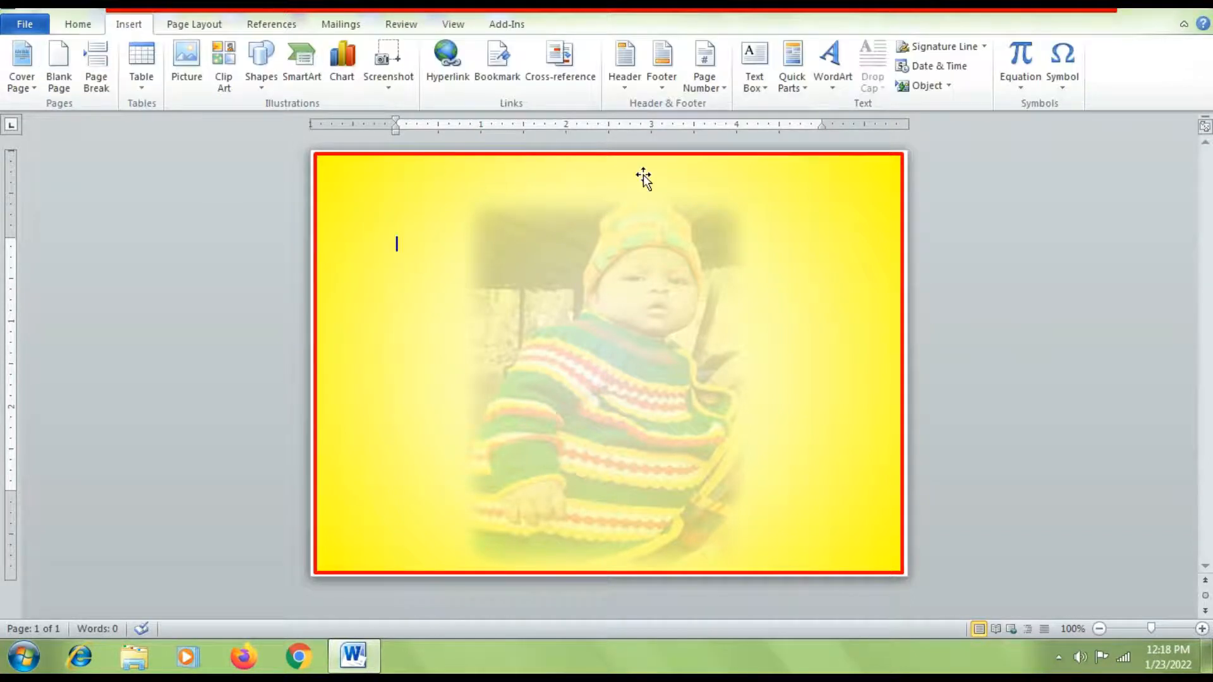
click(831, 60)
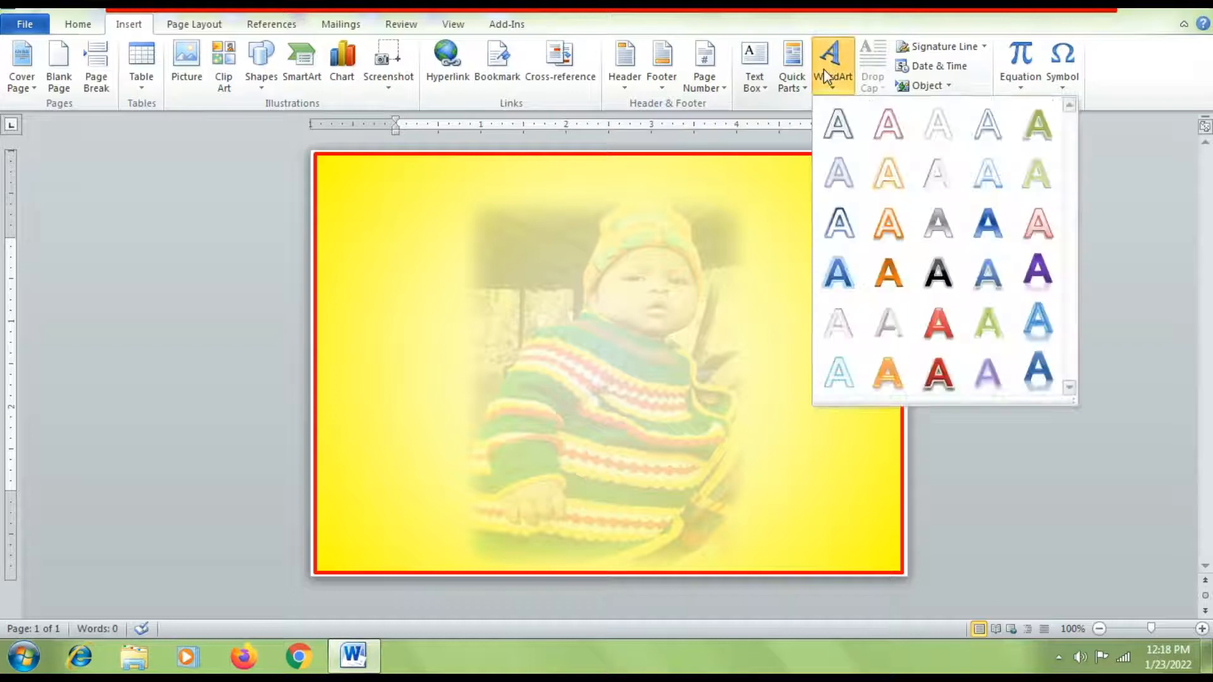
click(935, 131)
drag(628, 214, 628, 215)
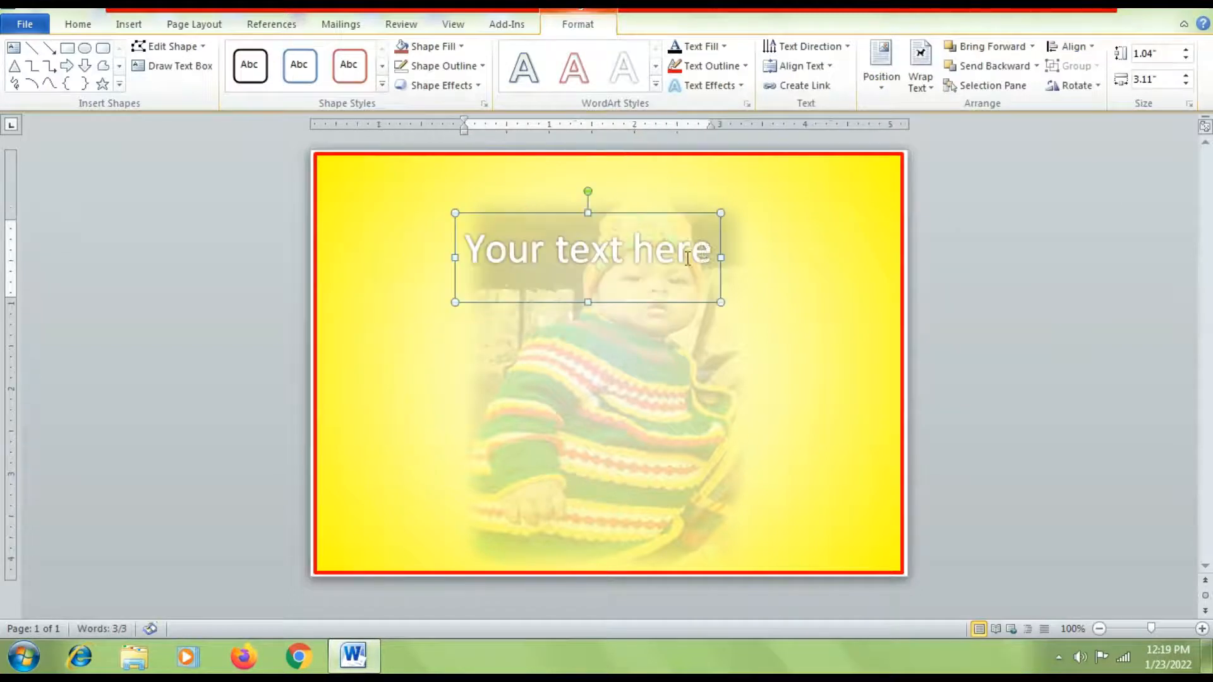
drag(715, 253, 464, 256)
text(1st B)
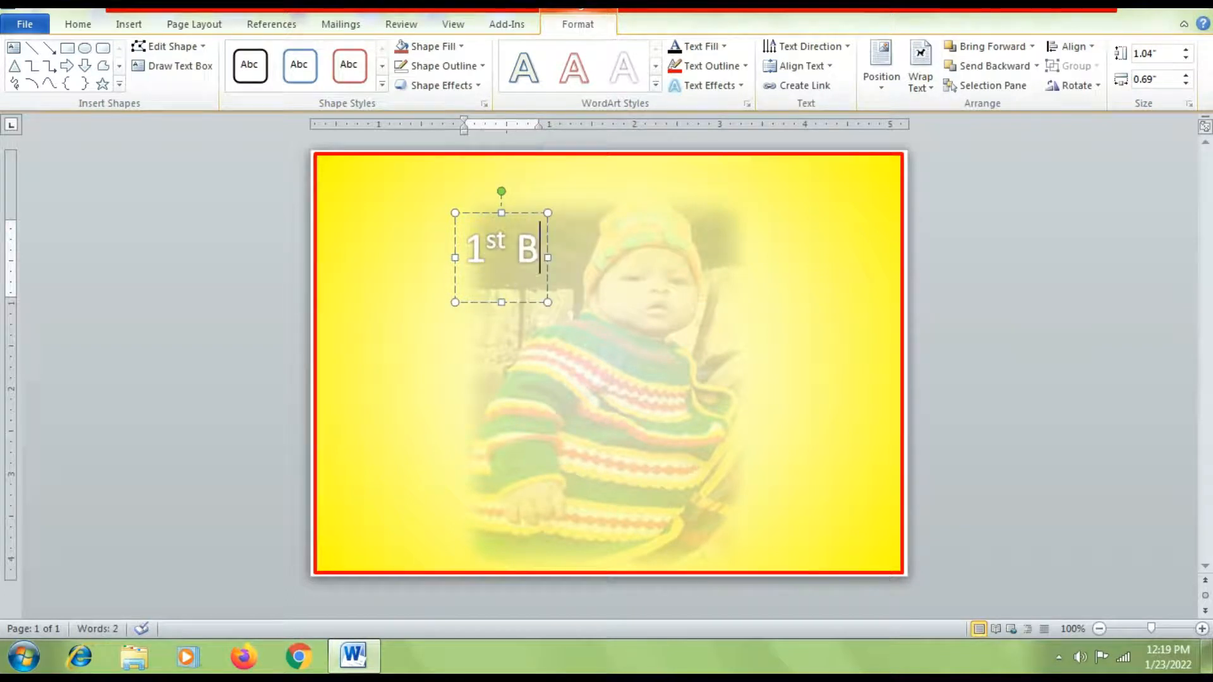
text(irthday)
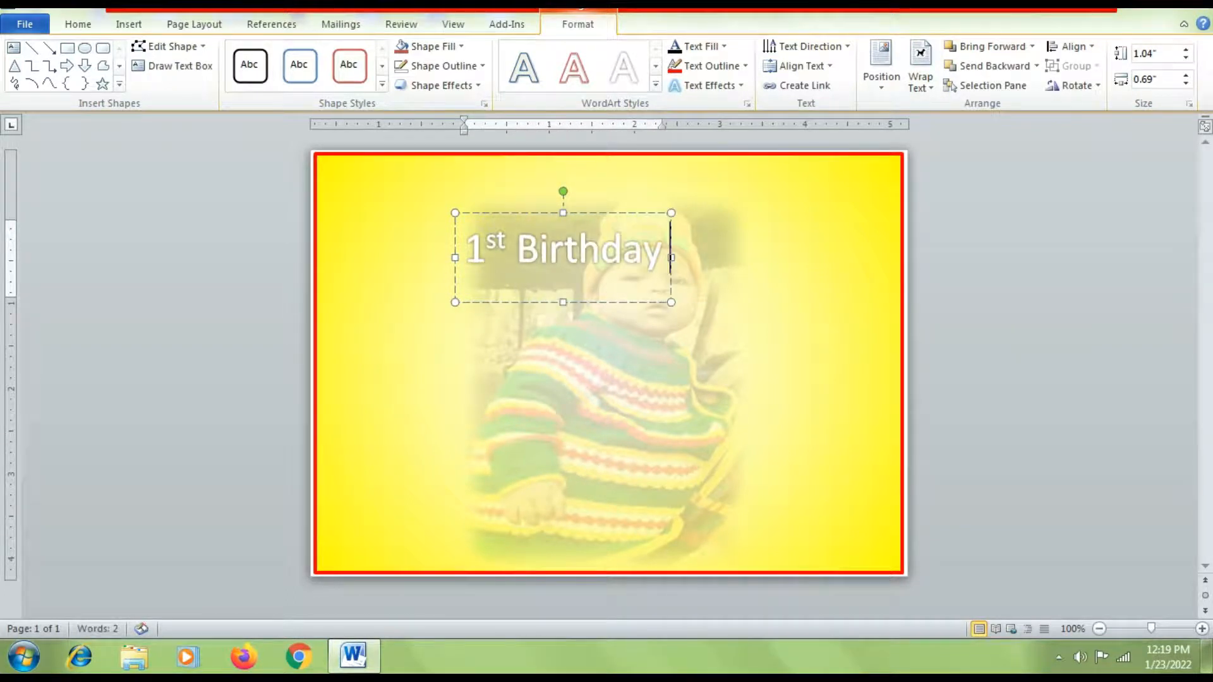
text( Celebration)
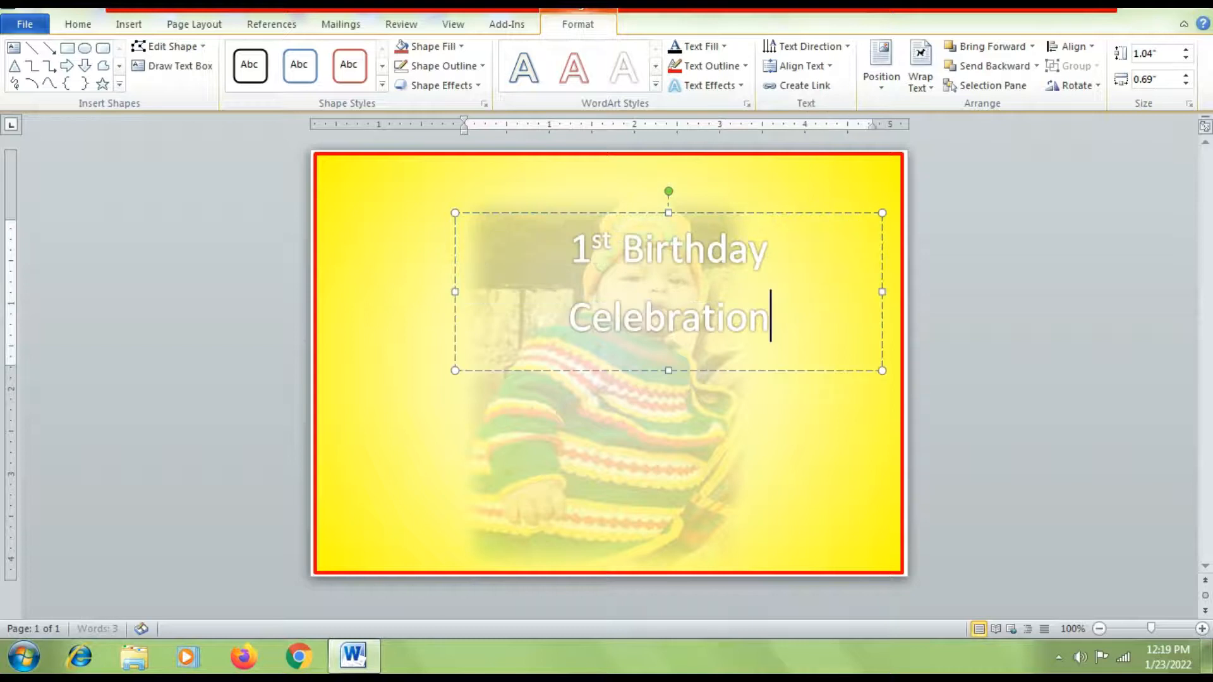
text(s)
key(ctrl+a)
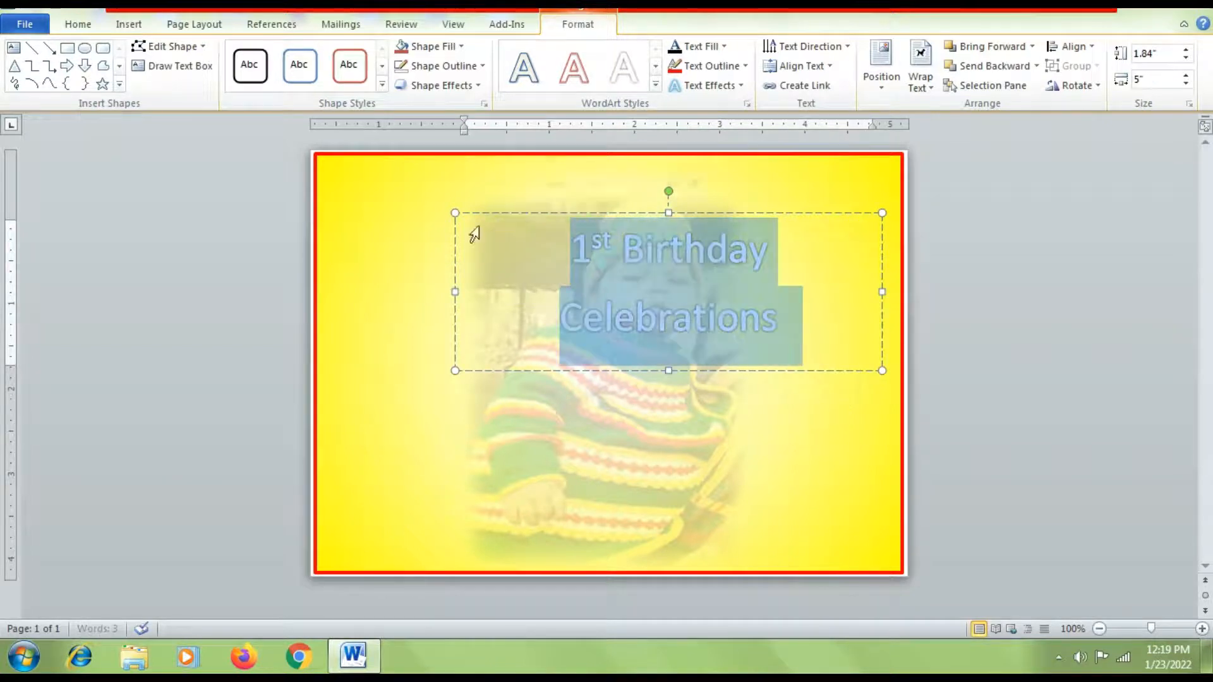
Step: Set the WordArt title's font size to 16 and resize its box to about 5.17" wide and 0.61" high
click(78, 24)
click(257, 54)
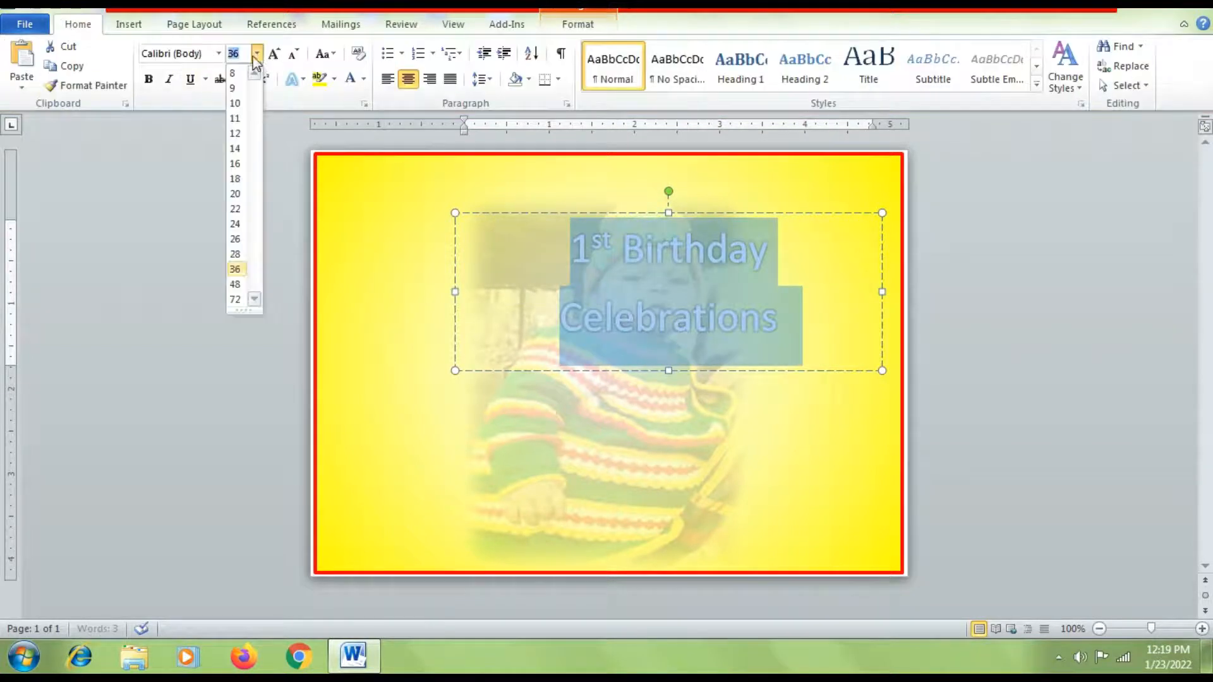
click(240, 163)
drag(662, 238, 897, 238)
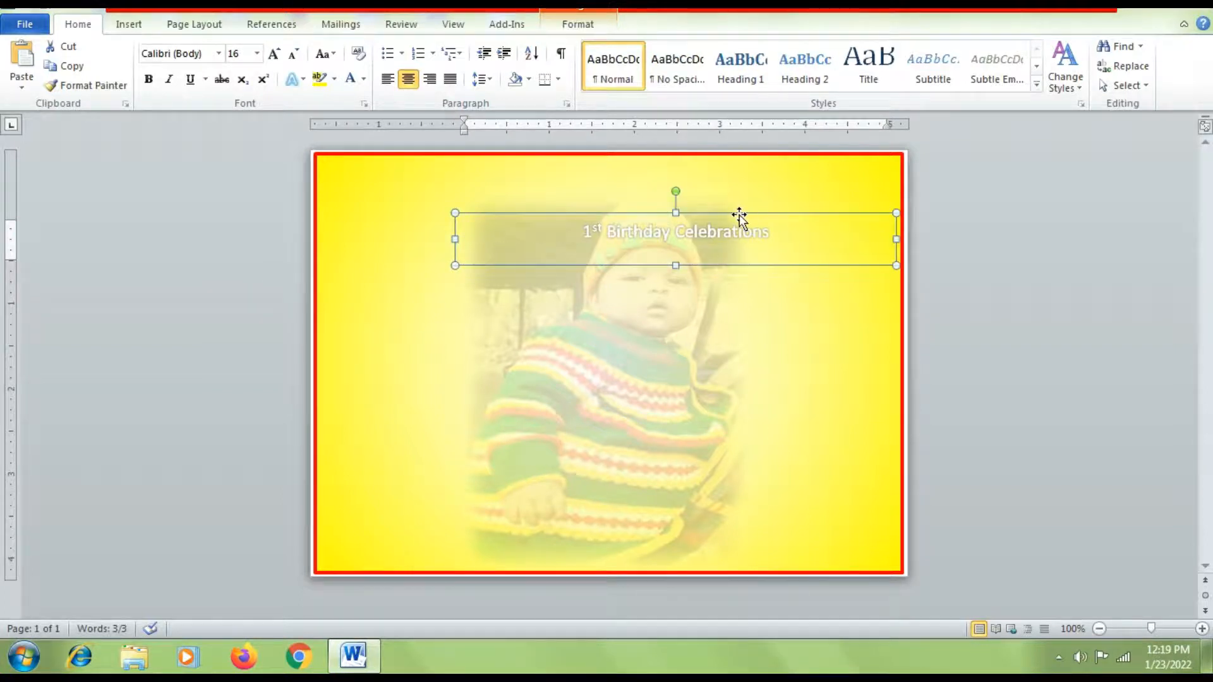
Step: Apply a wave-shaped Warp transform from the text effects to the "1st Birthday Celebrations" title
click(580, 27)
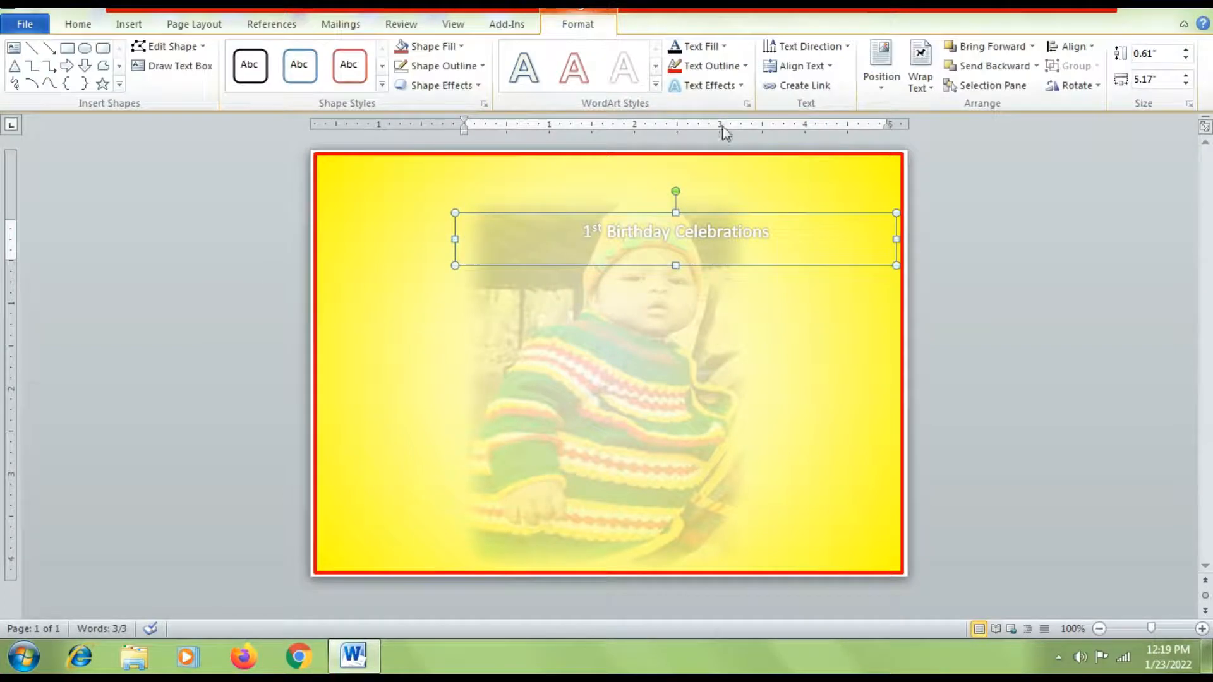
click(719, 89)
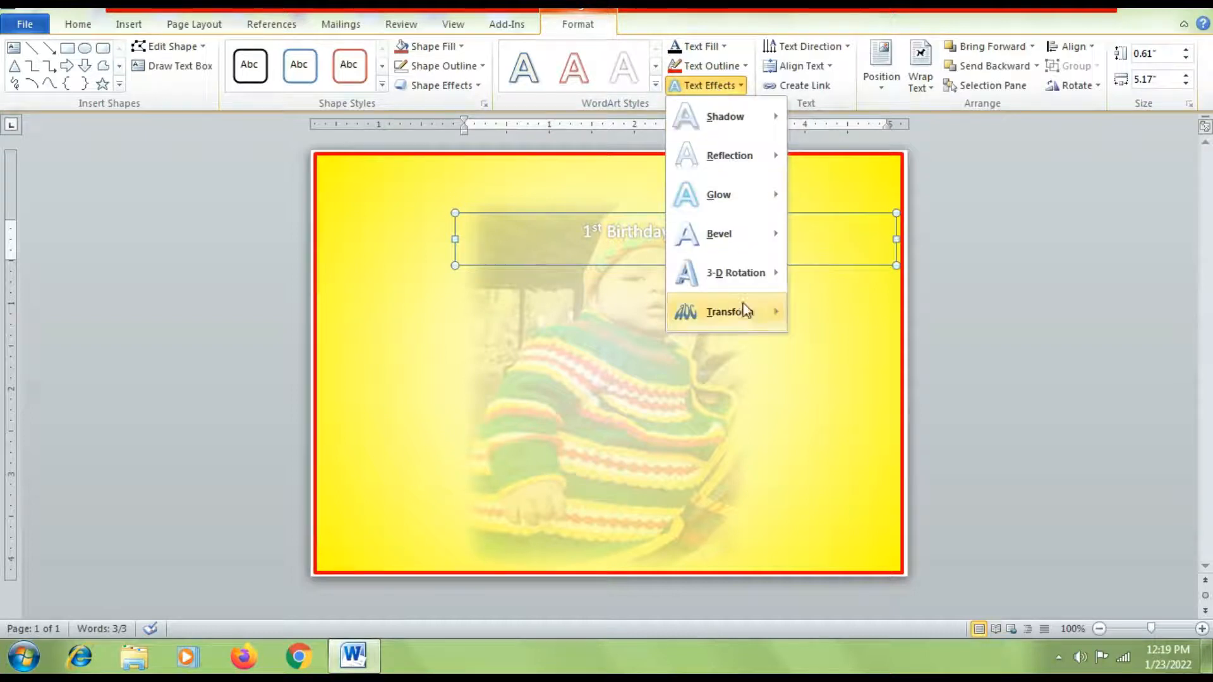
mouse_move(739, 316)
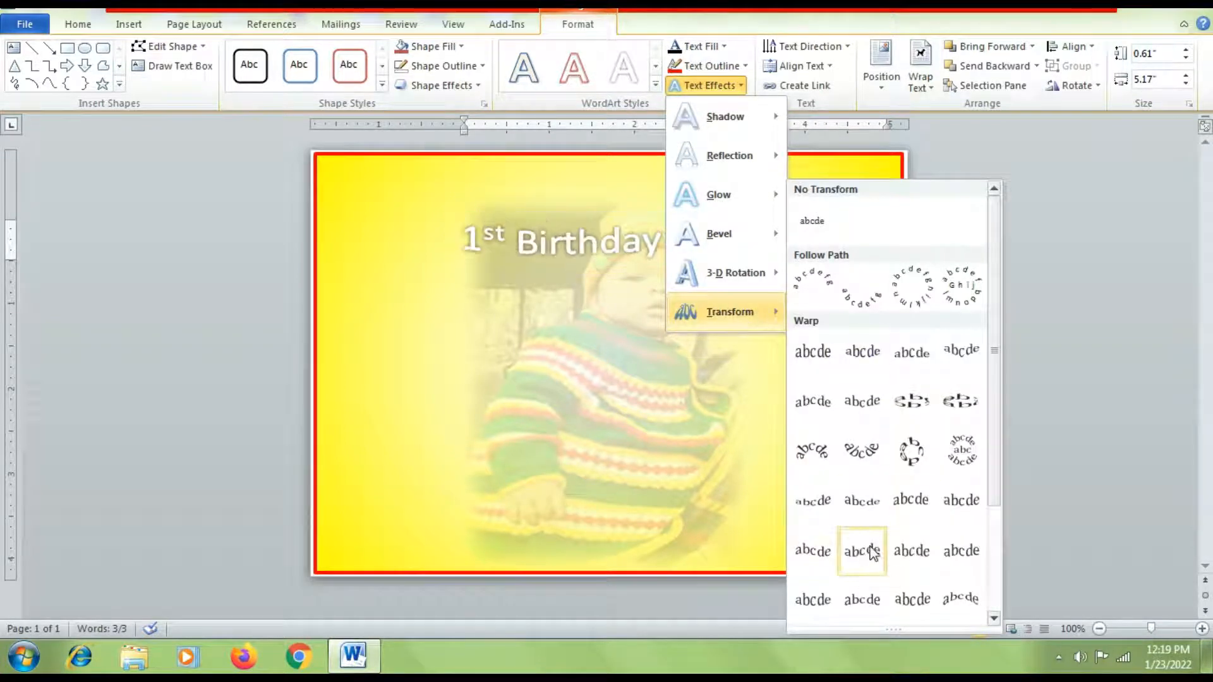
click(857, 547)
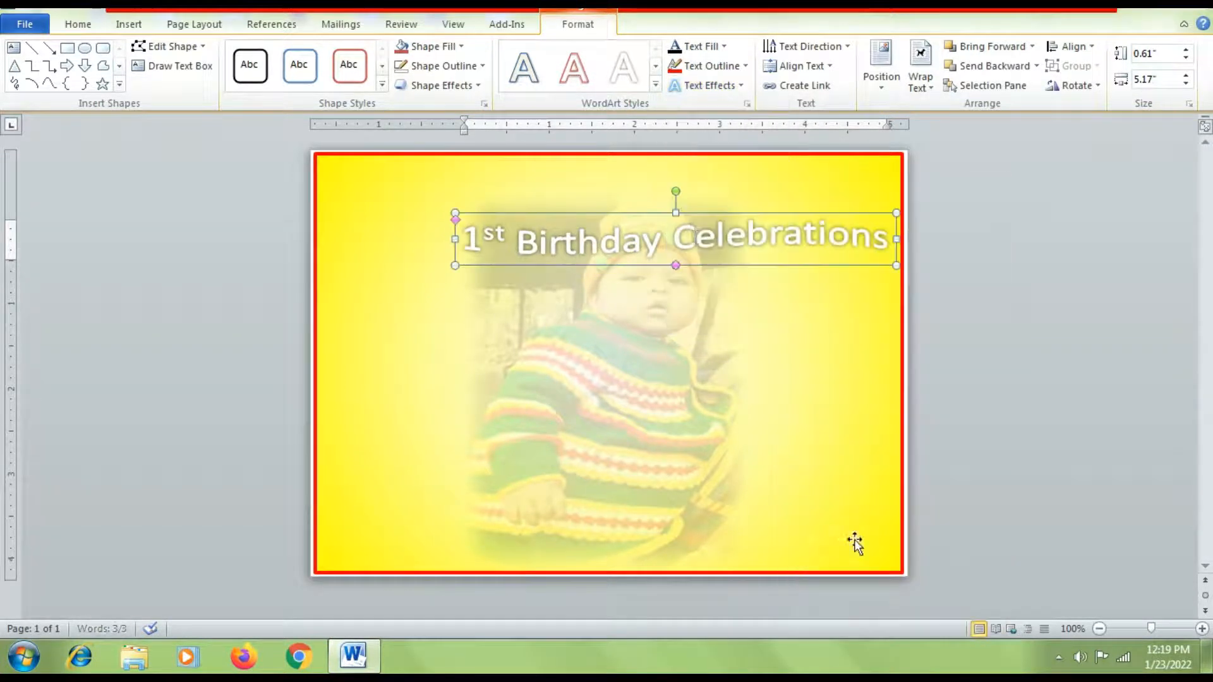
Step: Remove the shadow and the text outline from the "1st Birthday Celebrations" title
click(704, 87)
mouse_move(714, 118)
click(818, 145)
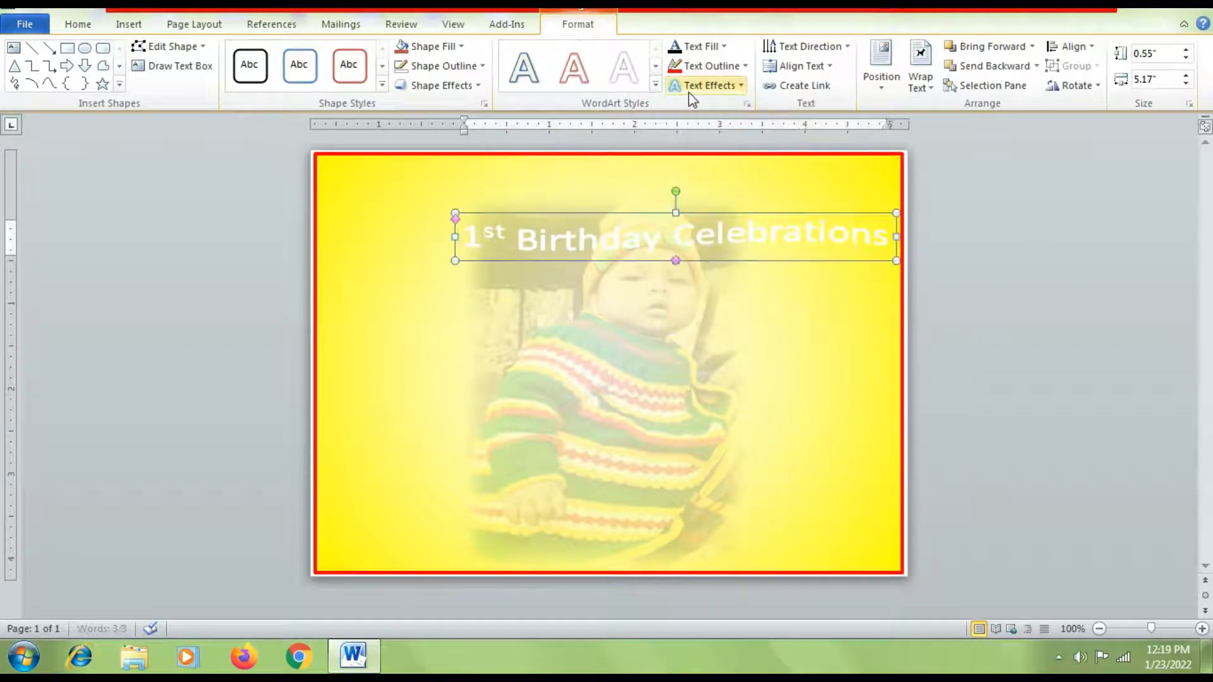
click(715, 67)
click(715, 267)
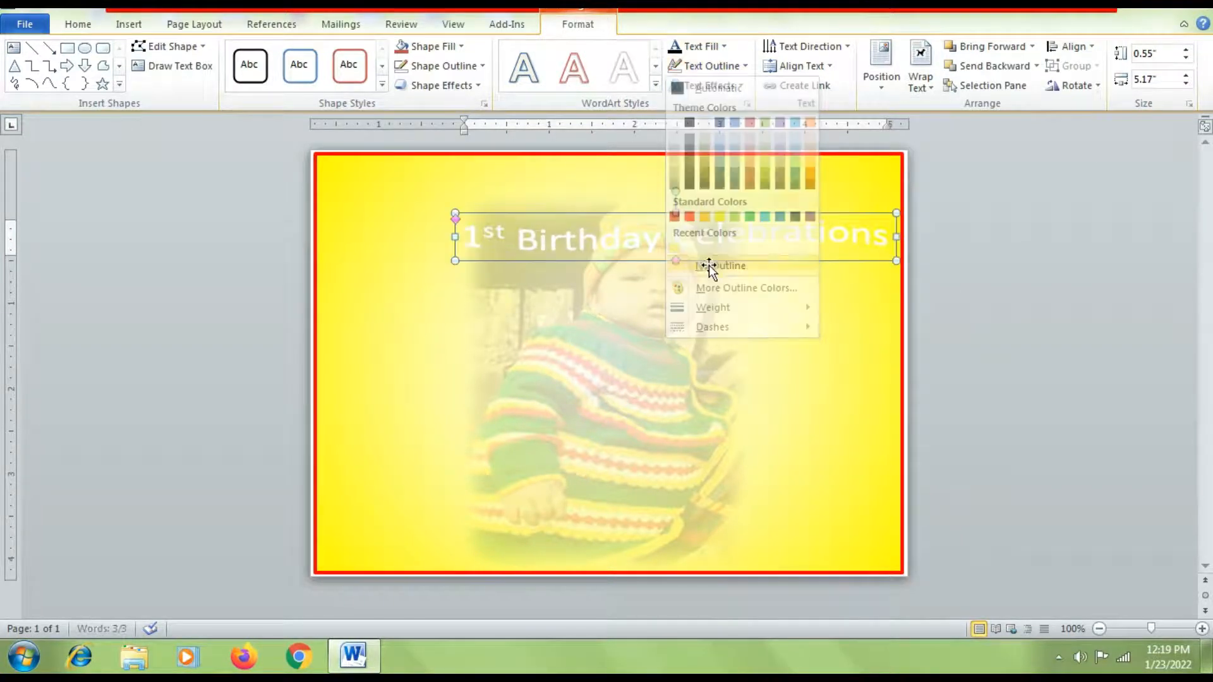
Step: Move the title up toward the card's top edge and give its text a red 1 pt outline
drag(744, 216, 744, 182)
click(703, 66)
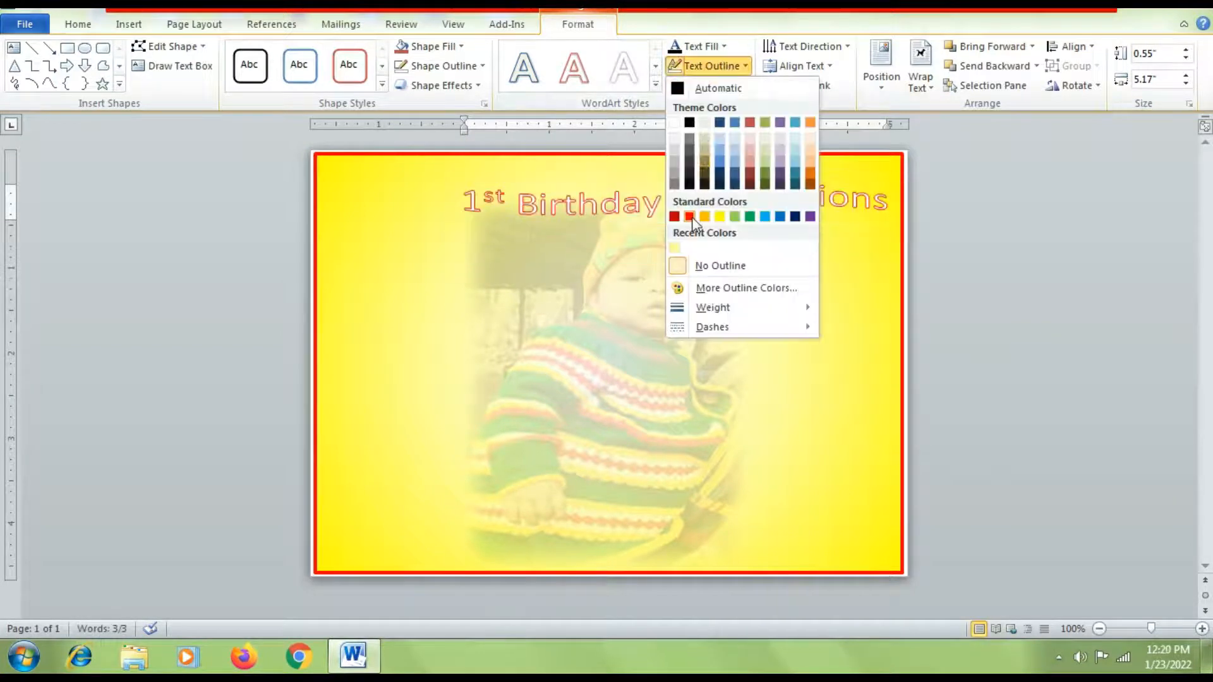
click(688, 214)
click(730, 68)
mouse_move(720, 310)
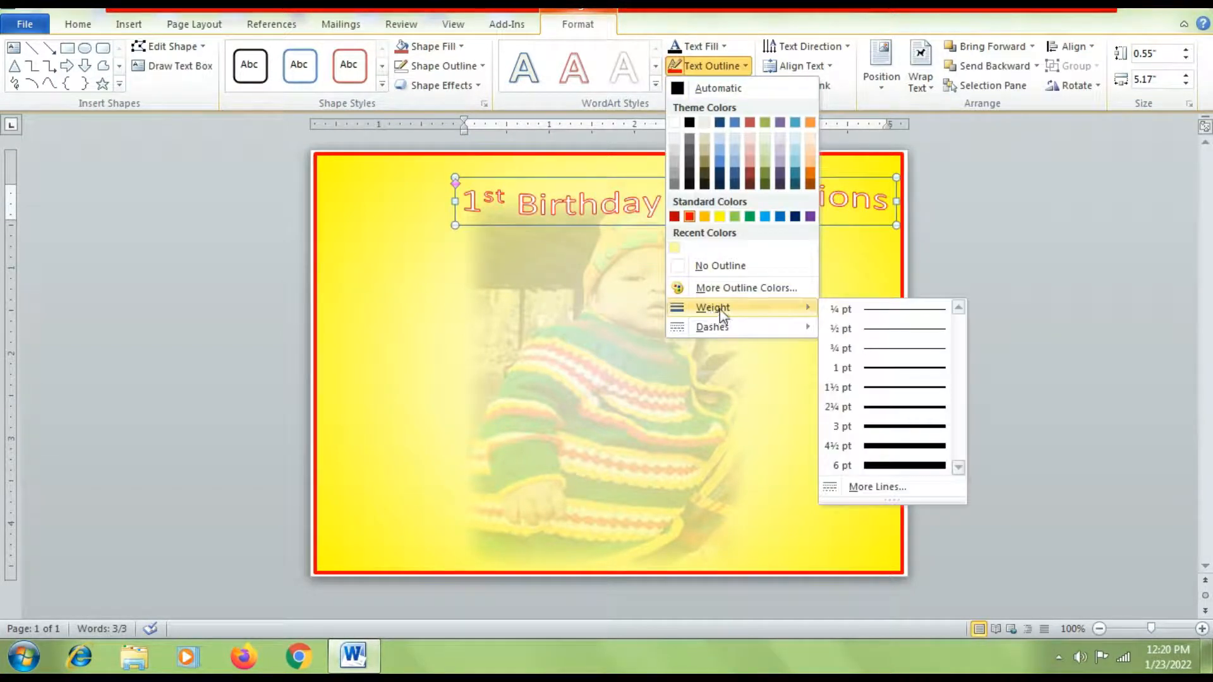
click(874, 369)
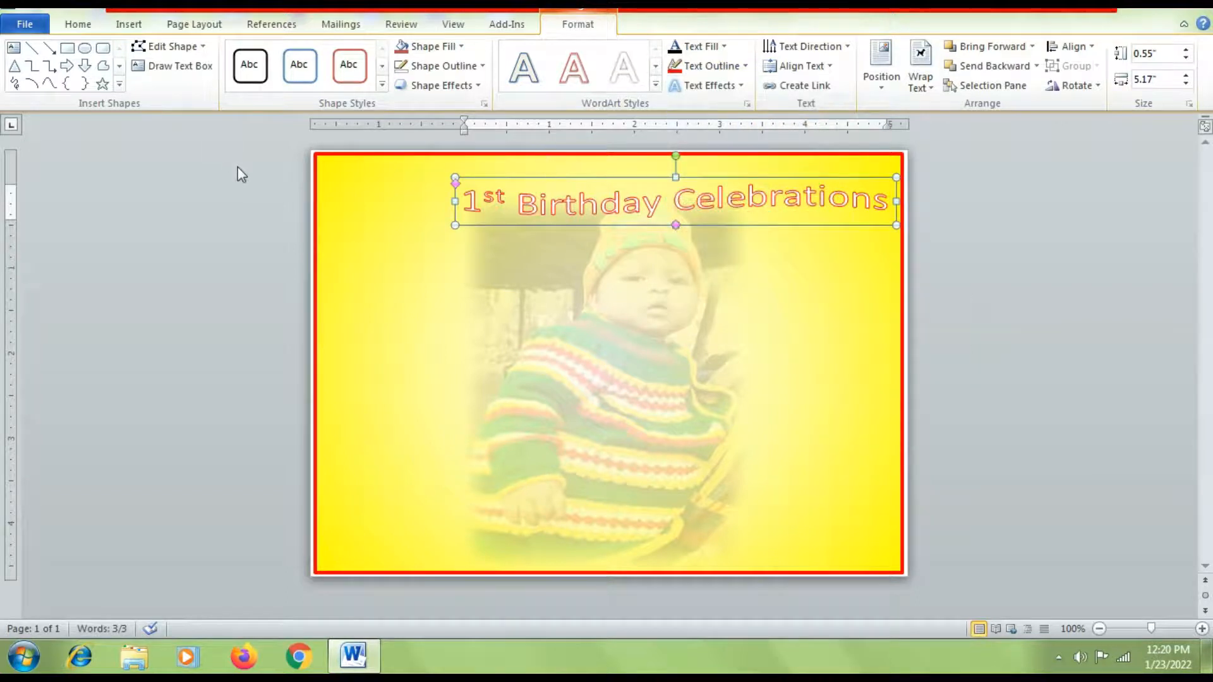
Step: Change the font of the "1st Birthday Celebrations" text to Cooper Black
click(505, 198)
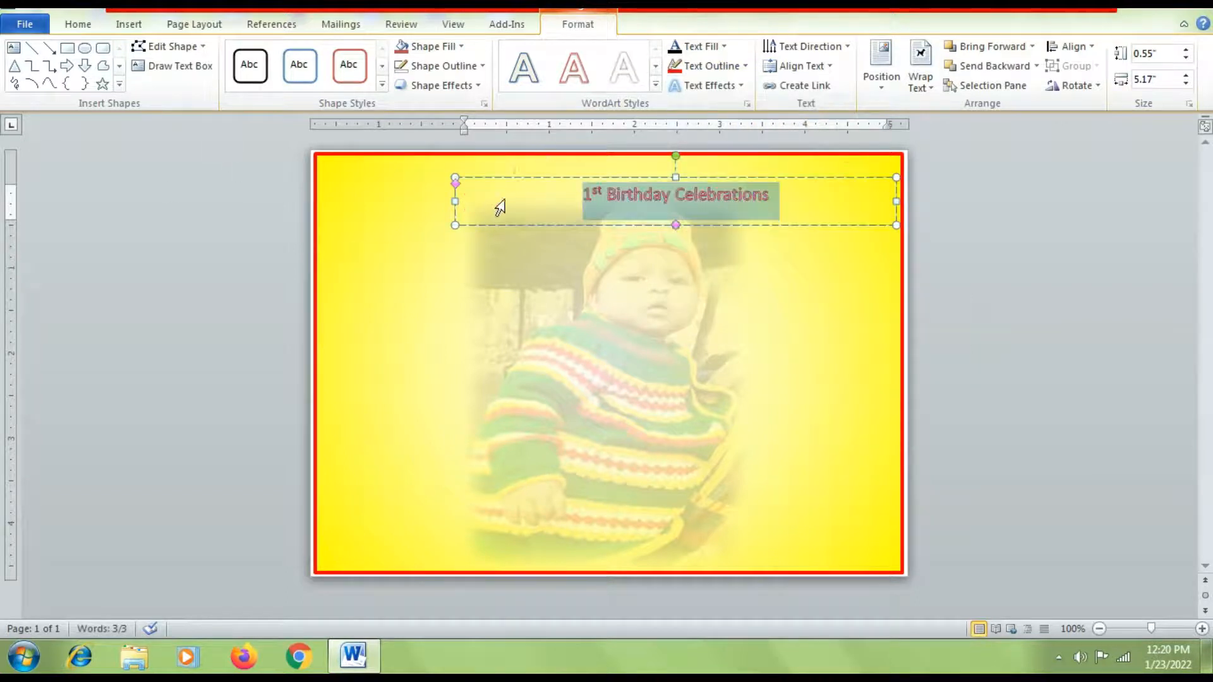
click(74, 26)
click(218, 53)
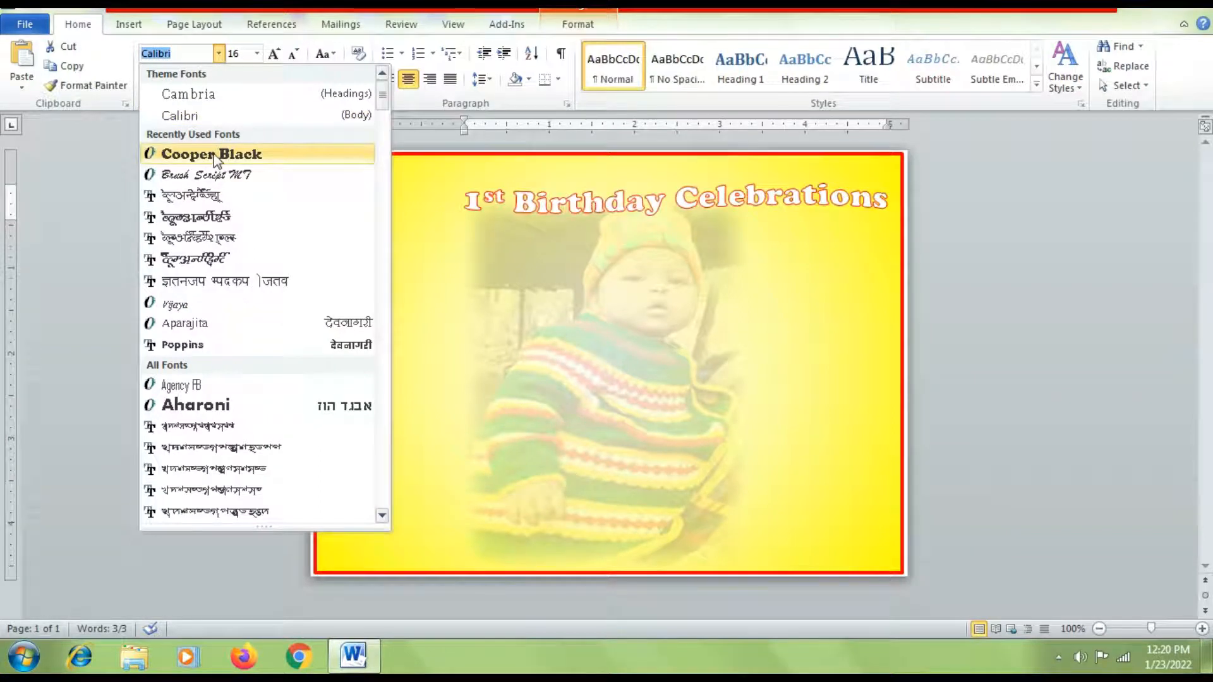
click(214, 156)
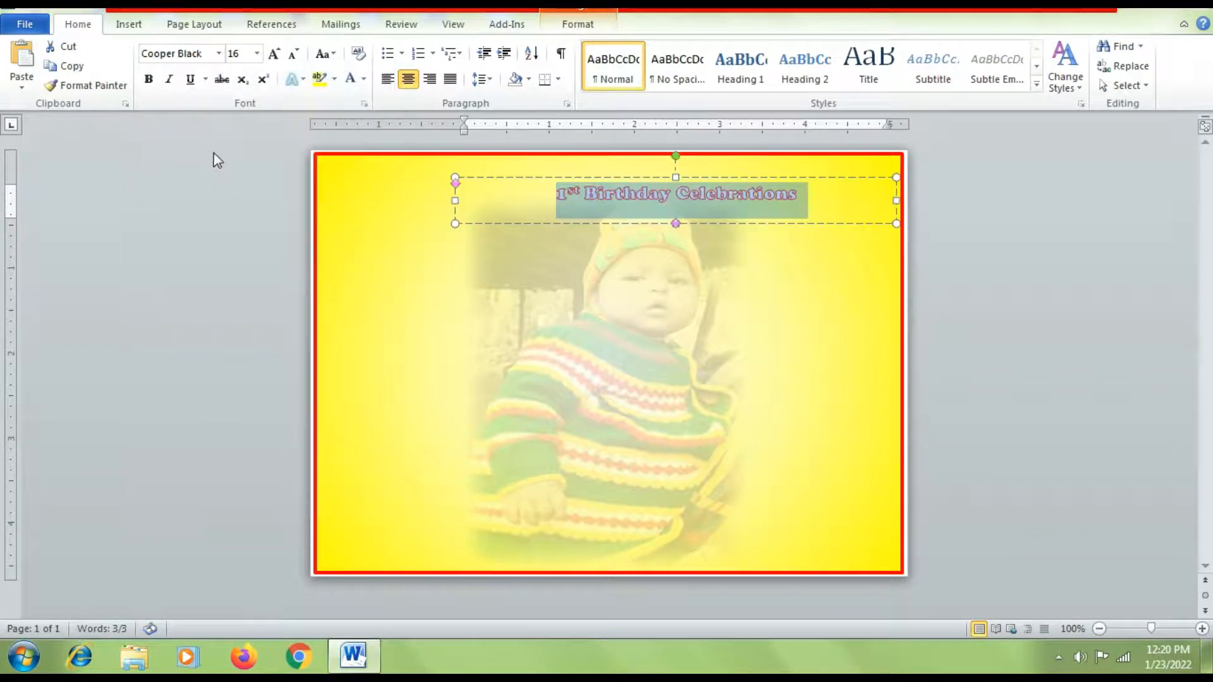
Step: Thicken the title's text outline to 1½ pt and deselect the WordArt
click(574, 27)
click(726, 66)
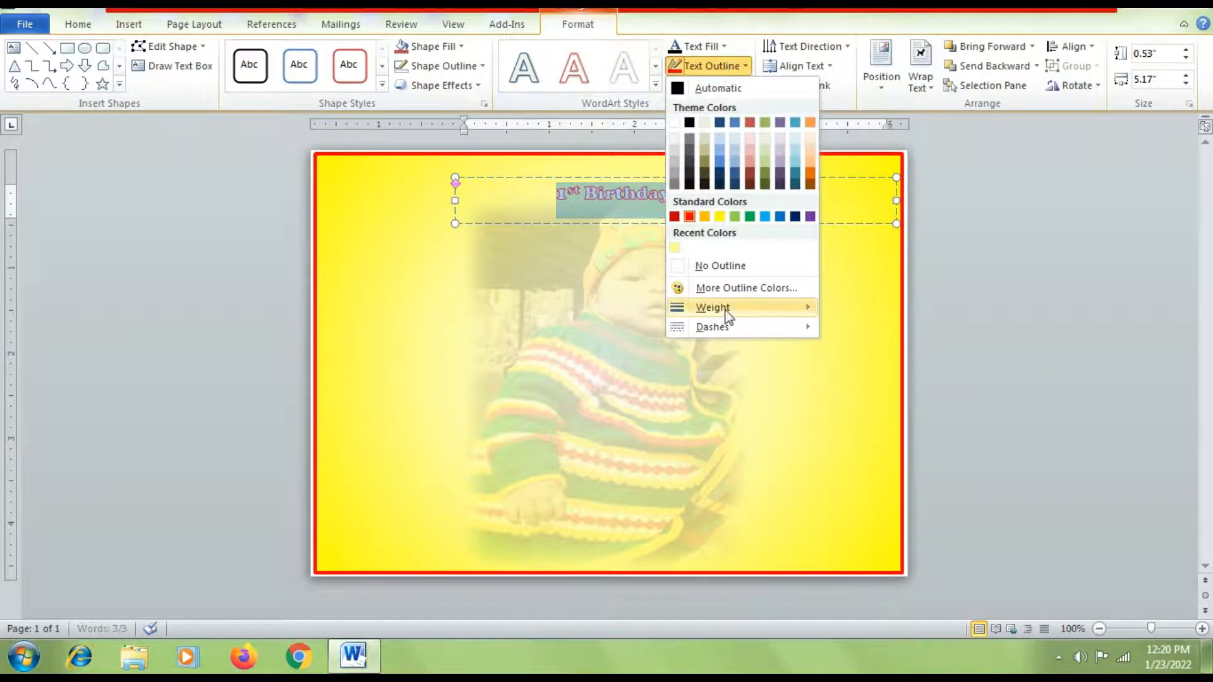
mouse_move(728, 315)
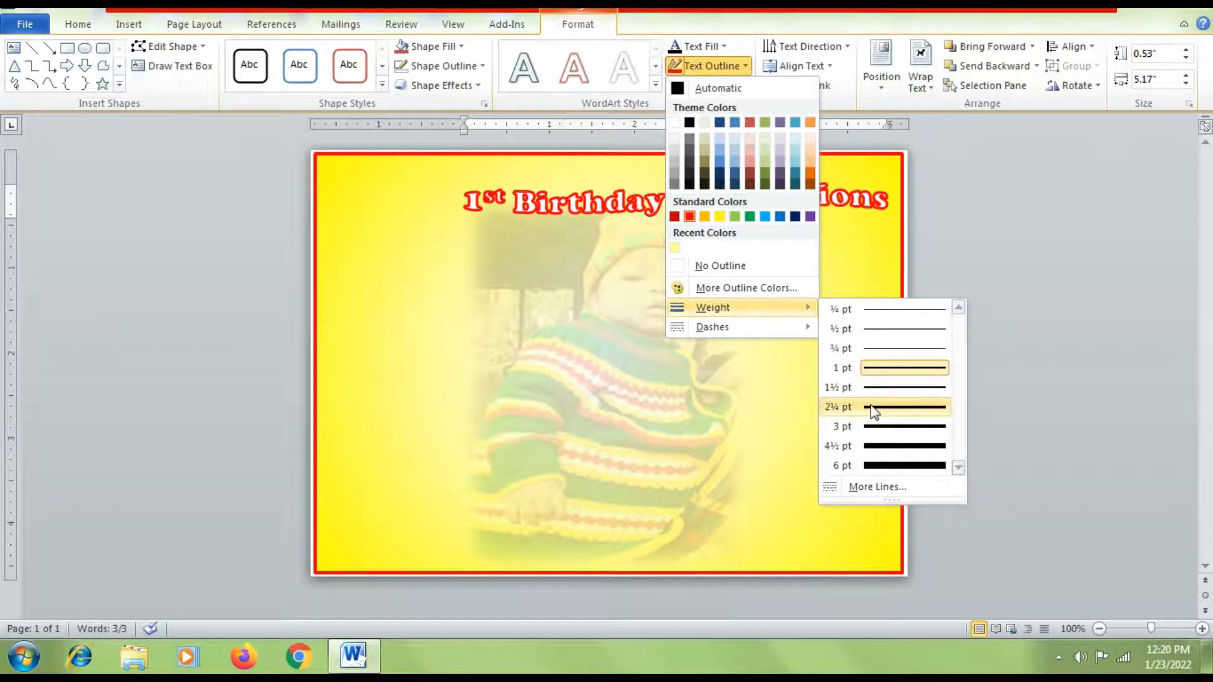
click(874, 389)
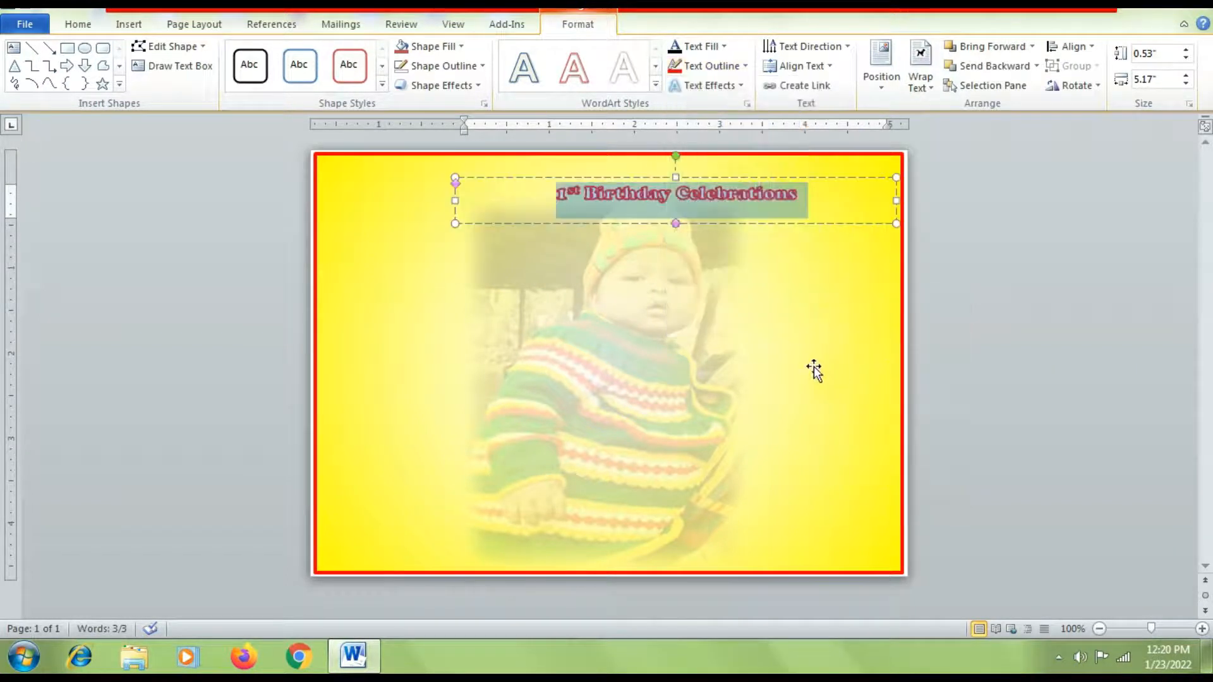
click(884, 391)
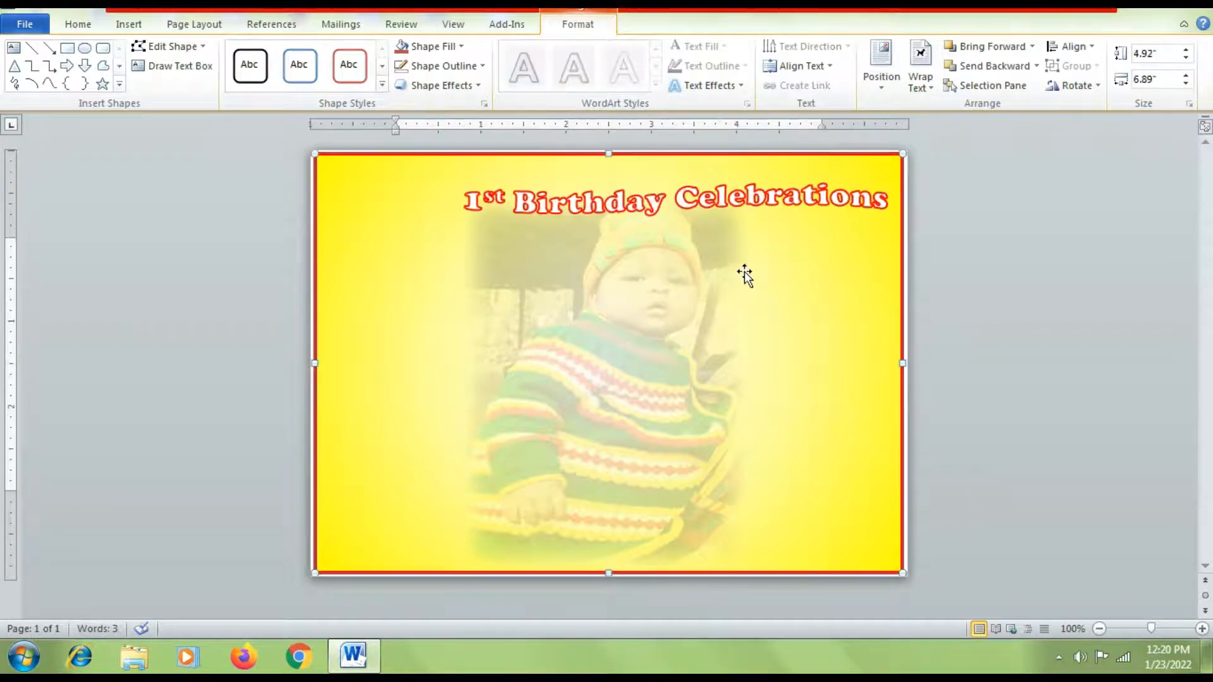
Step: Increase the title box's height to about 0.61" and nudge the title up against the card's top border
click(735, 208)
click(677, 170)
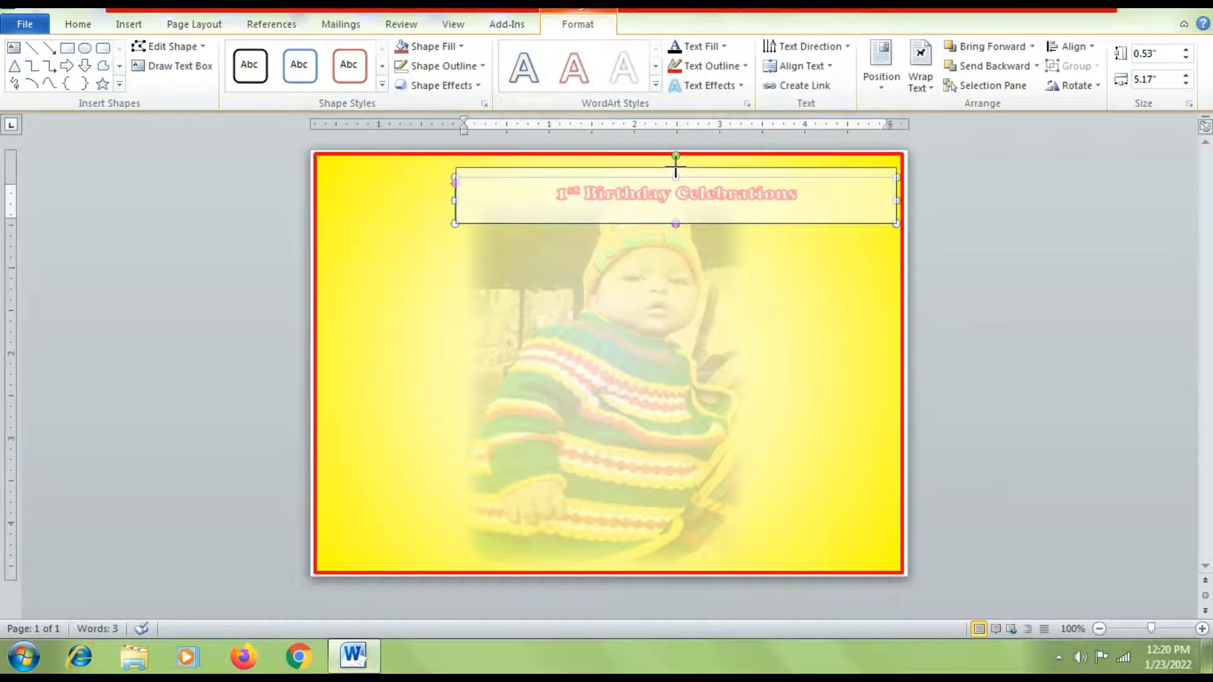
drag(680, 169, 679, 171)
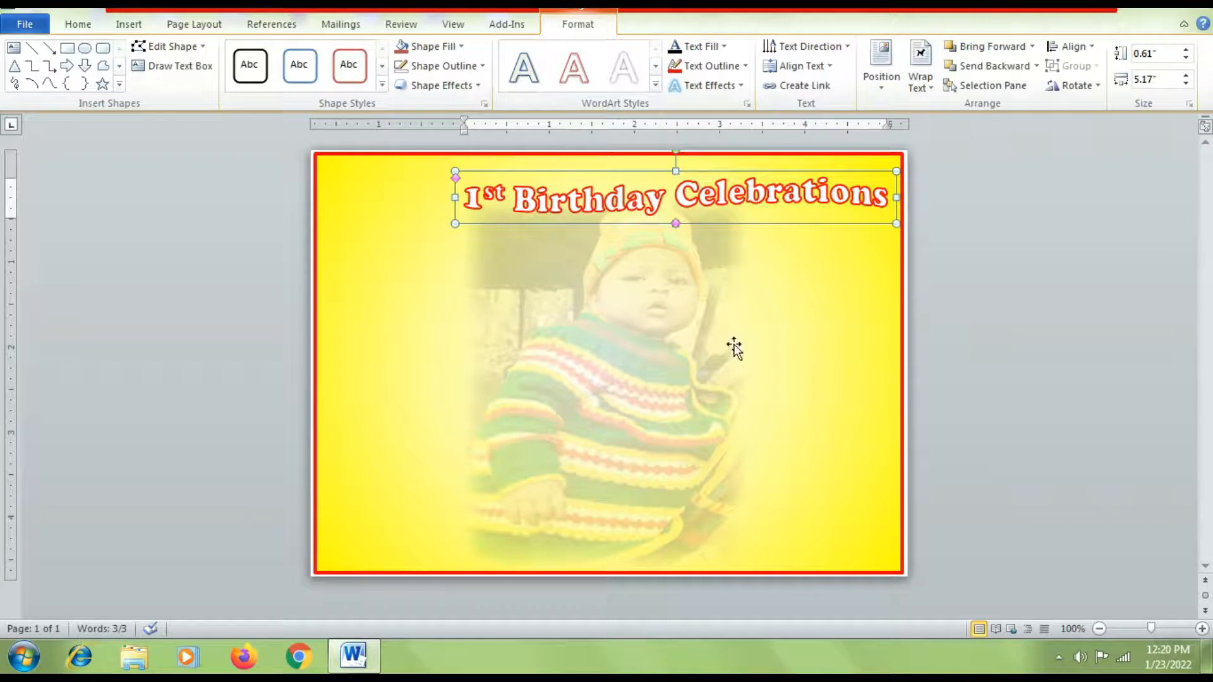
key(Up)
key(Up)
key(Up)
key(Up)
key(Up)
key(Up)
key(Up)
key(Up)
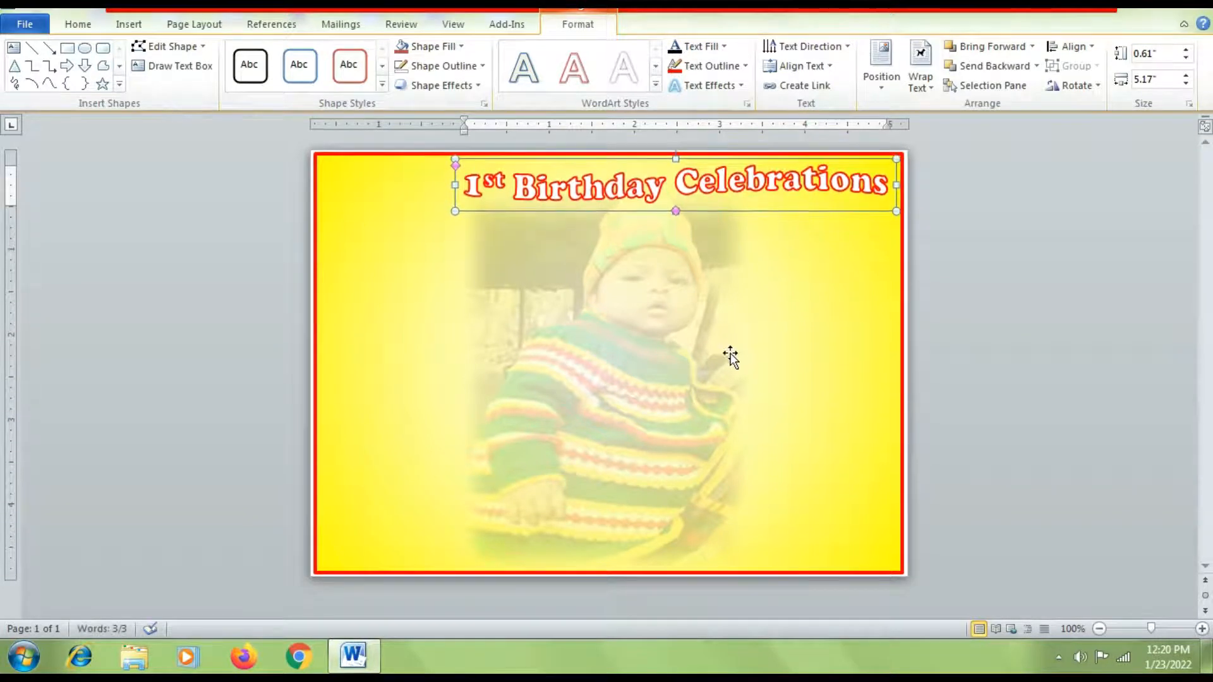
Step: Make all of the "1st Birthday Celebrations" text bold and deselect the title
click(836, 187)
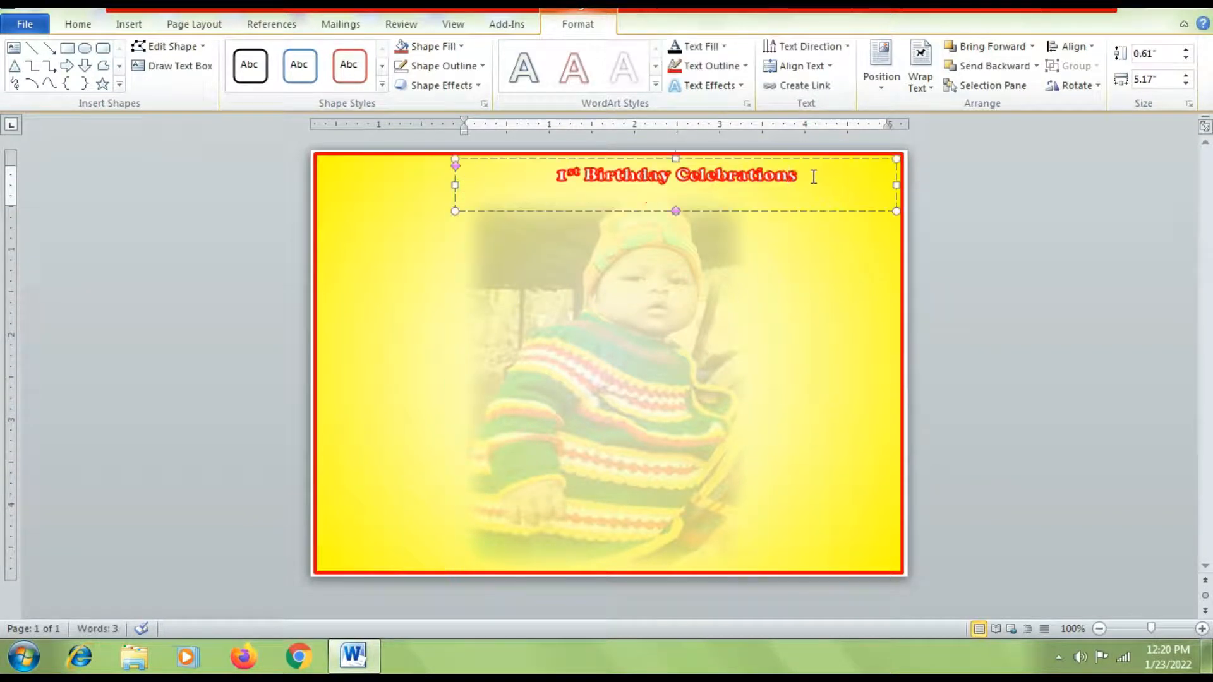
click(789, 259)
click(83, 25)
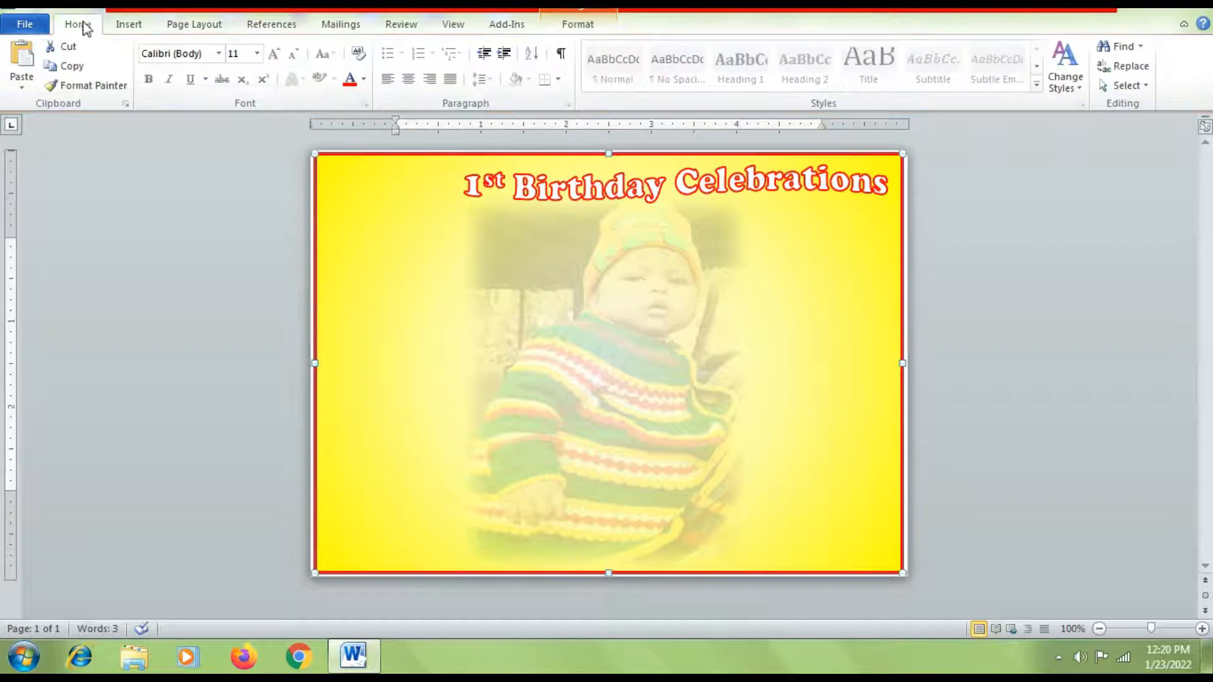
click(605, 187)
drag(806, 179, 501, 173)
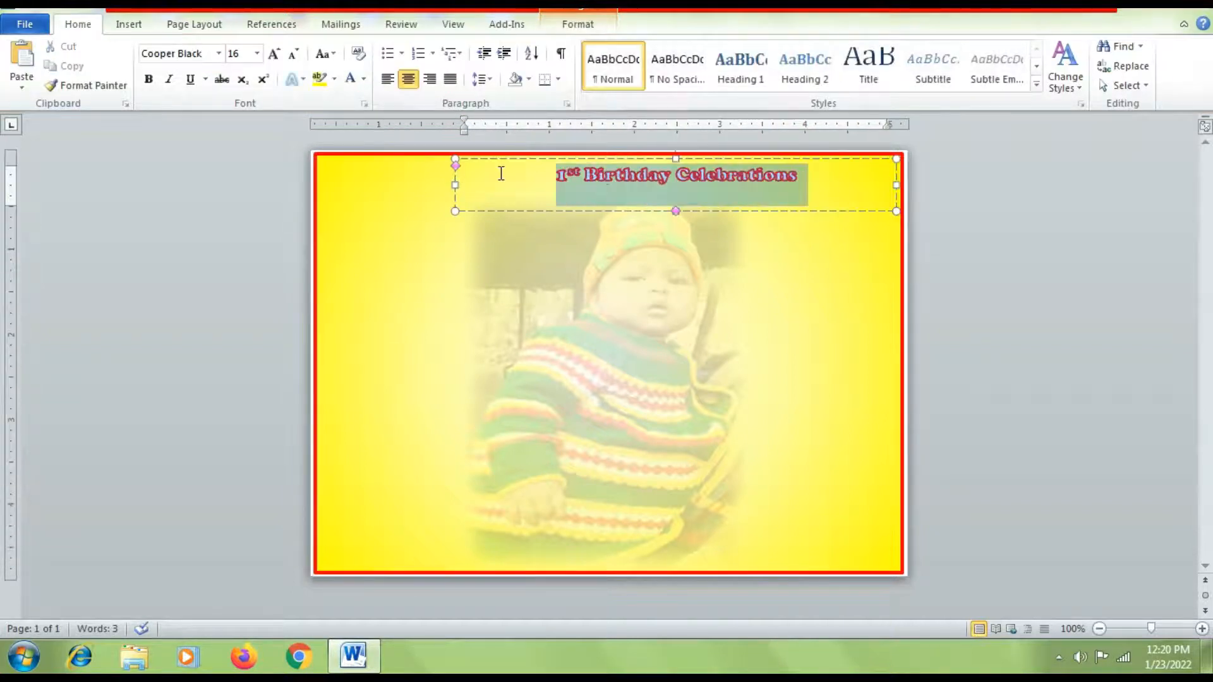
click(150, 80)
click(873, 310)
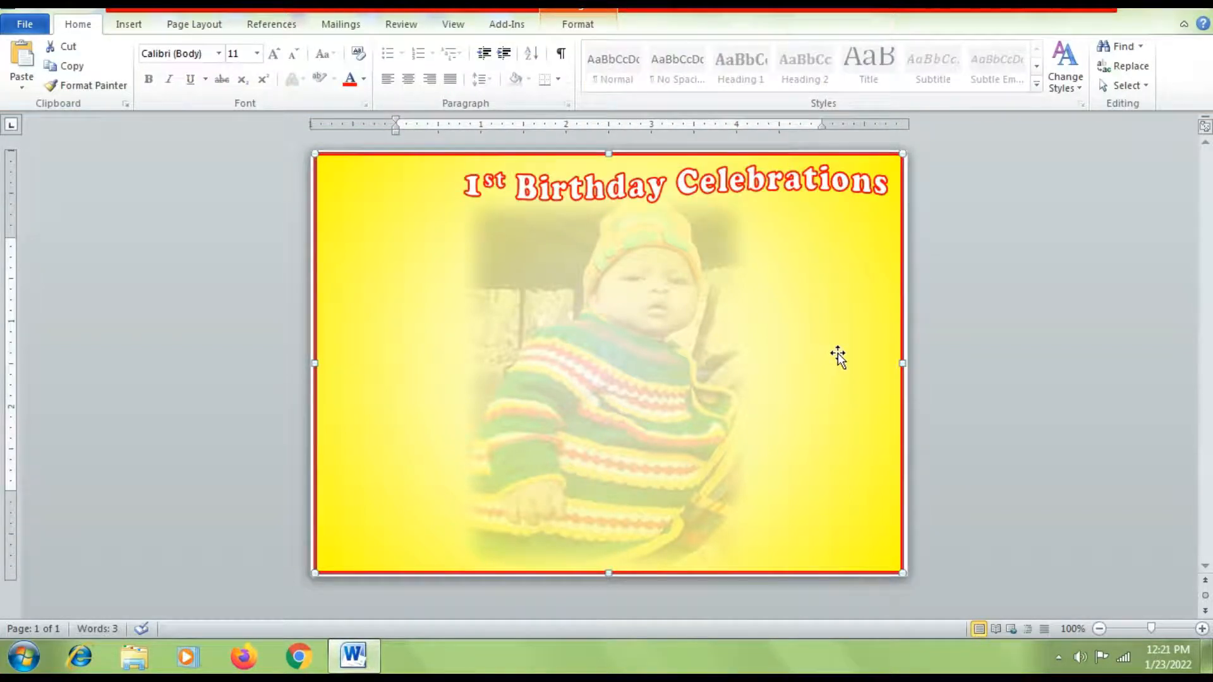
Step: Duplicate the title WordArt and place the copy below the original, across the child's face
click(807, 195)
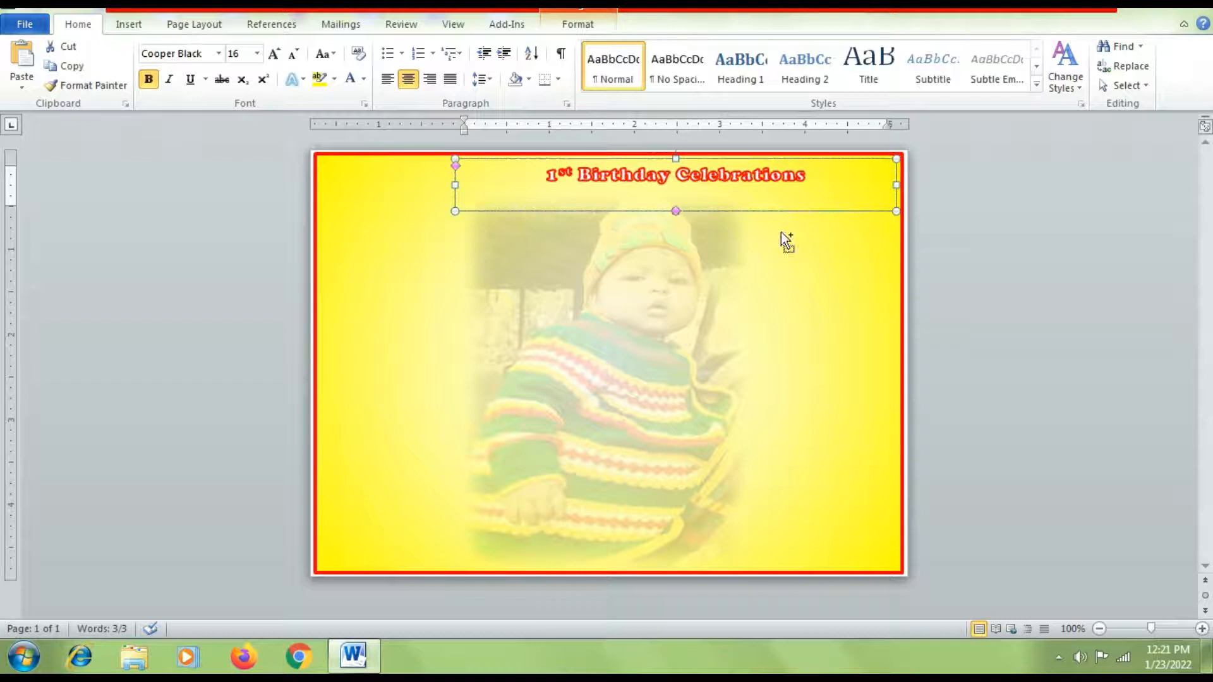
key(ctrl+v)
drag(776, 228, 762, 328)
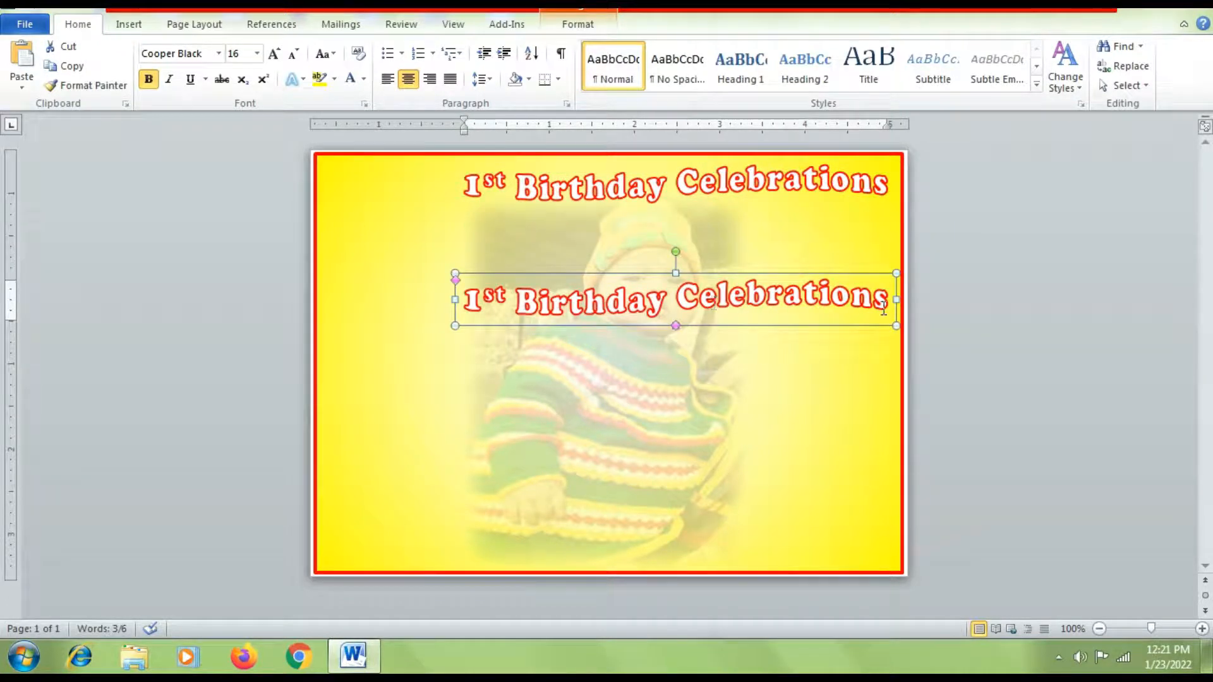
Step: Replace the copied WordArt's text with the child's name in possessive form, followed by "BIRTHDAY" on a second line, all in capitals
drag(883, 309, 514, 289)
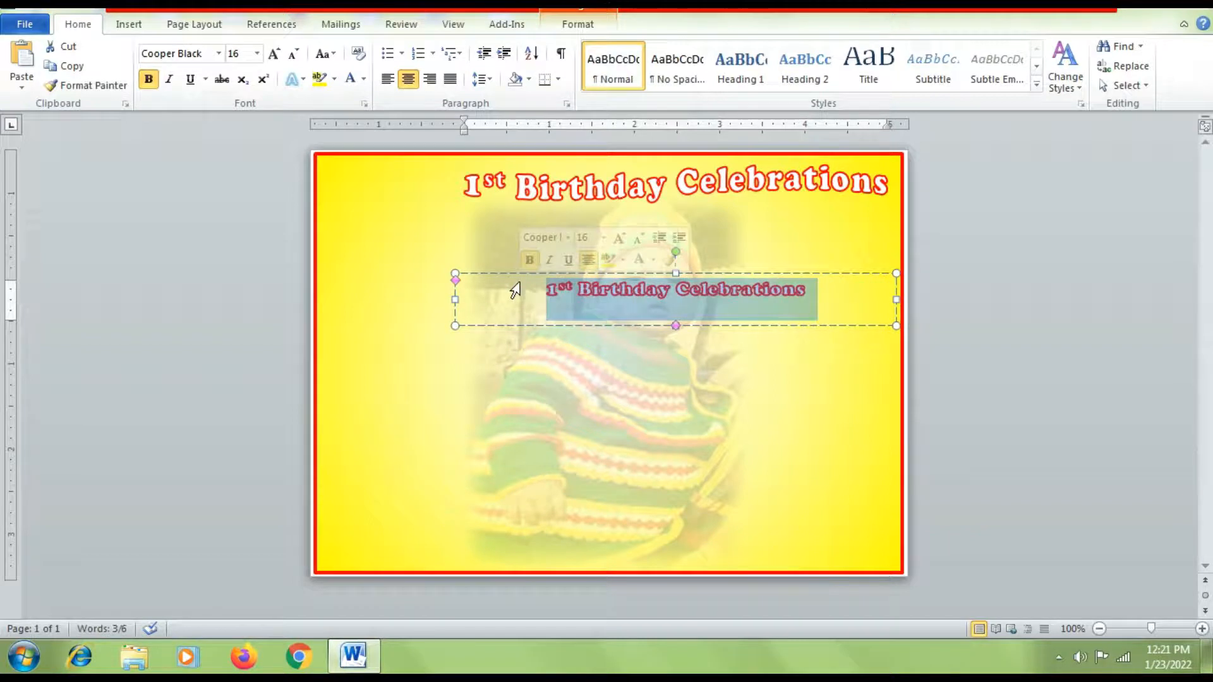
text(PRIYA)
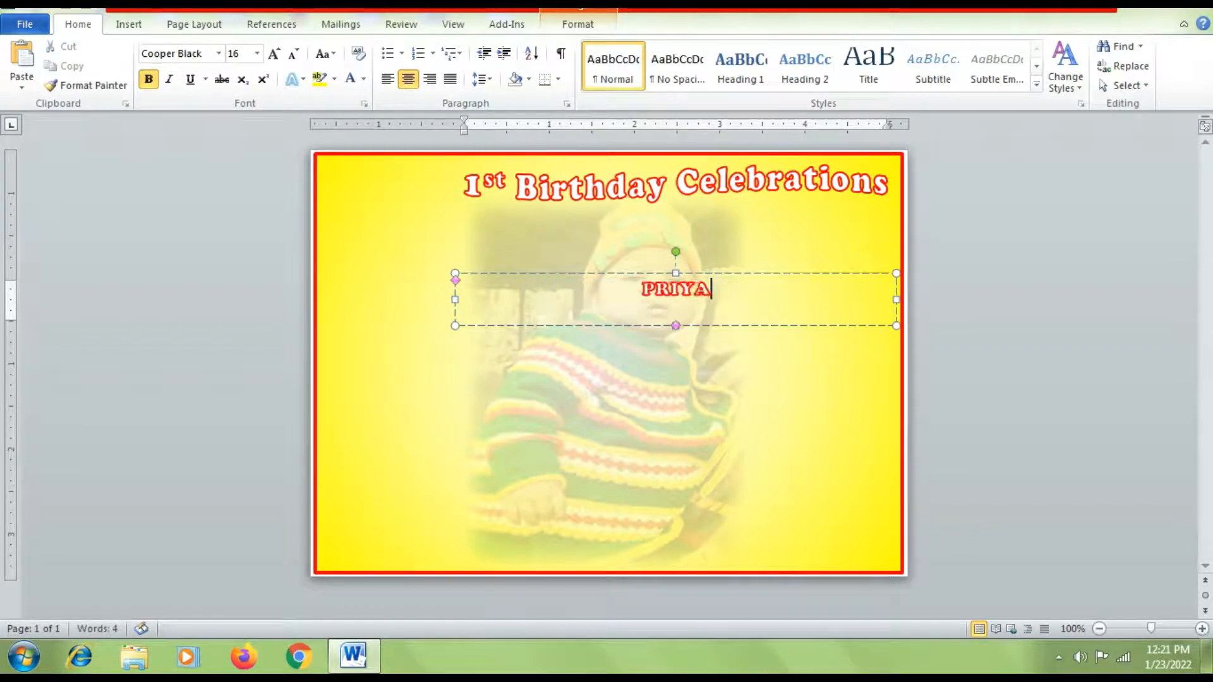
text('S)
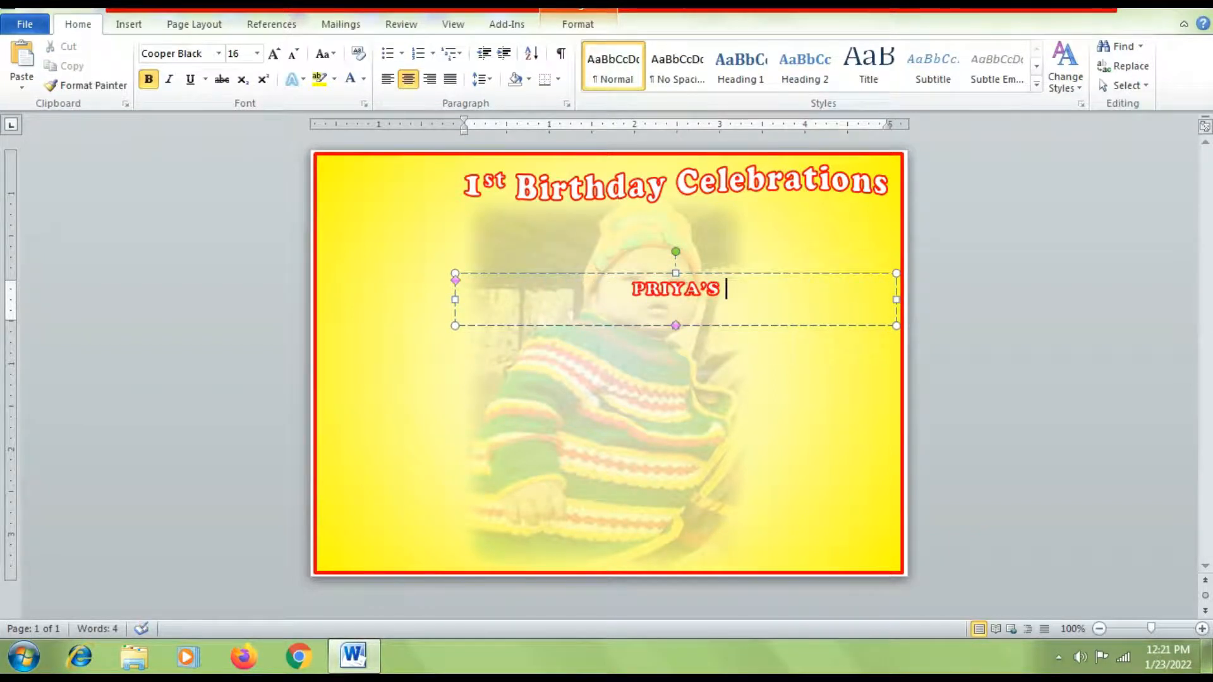
text(BIRTHDAY)
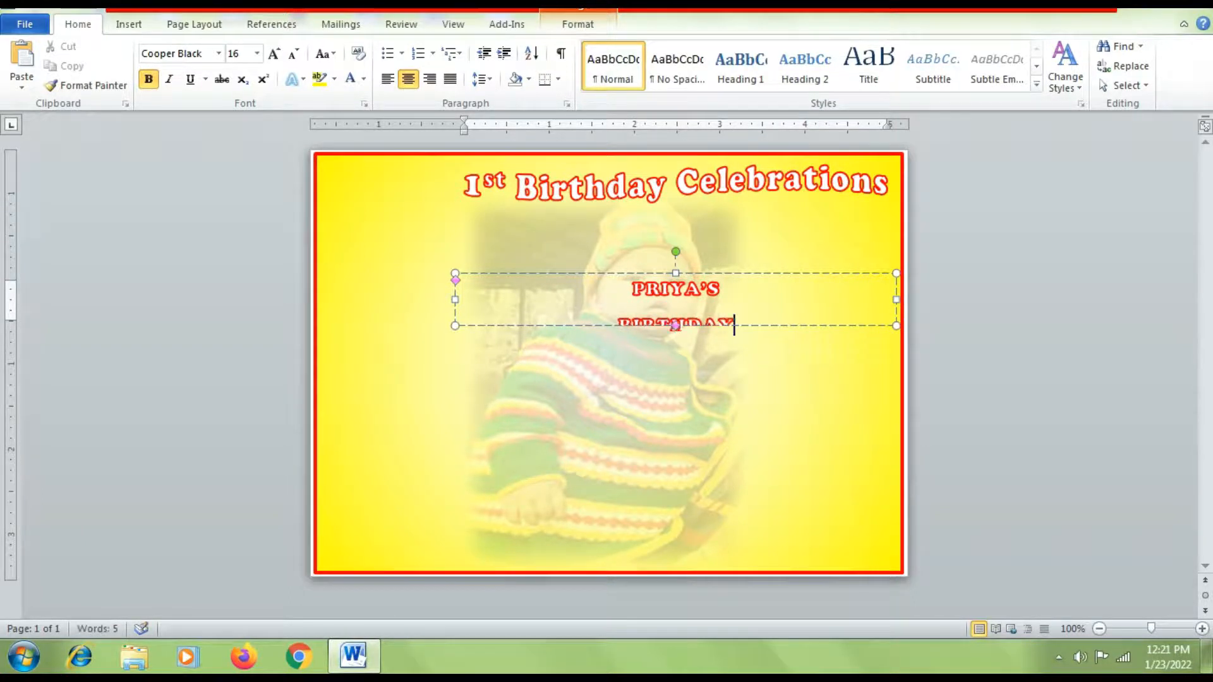
Step: Narrow the copied WordArt to the card's right half, make it taller to fit both lines, and shift it slightly left
drag(458, 296, 648, 299)
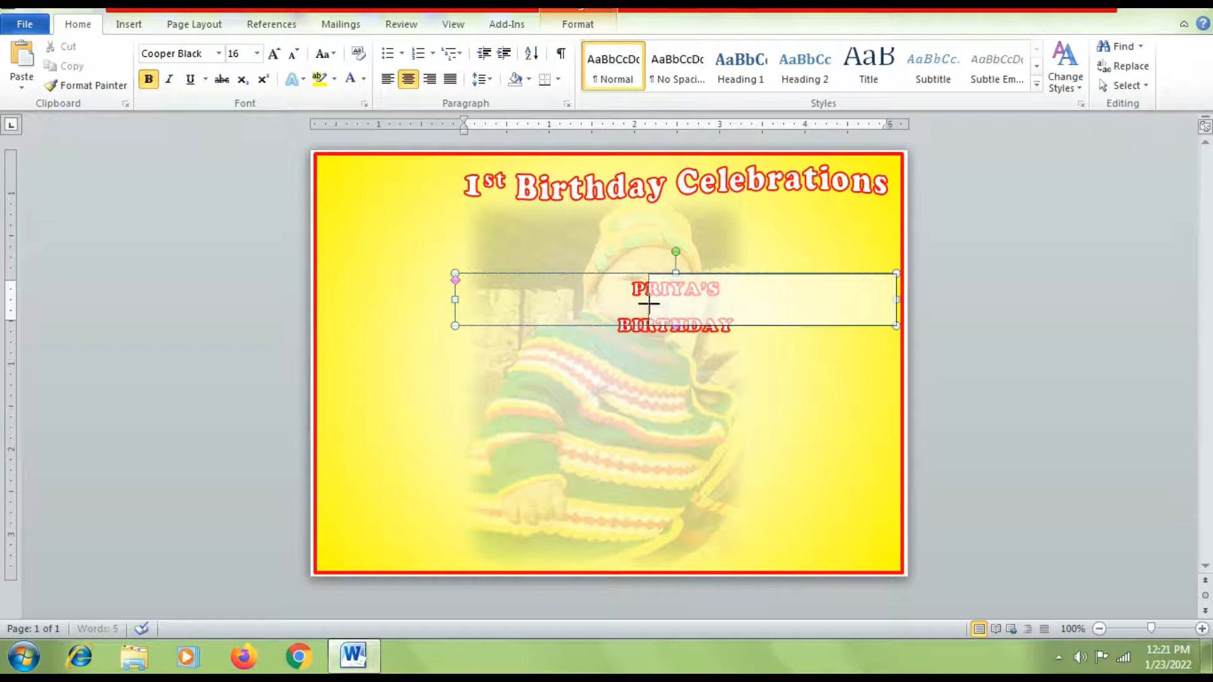
drag(896, 326, 890, 371)
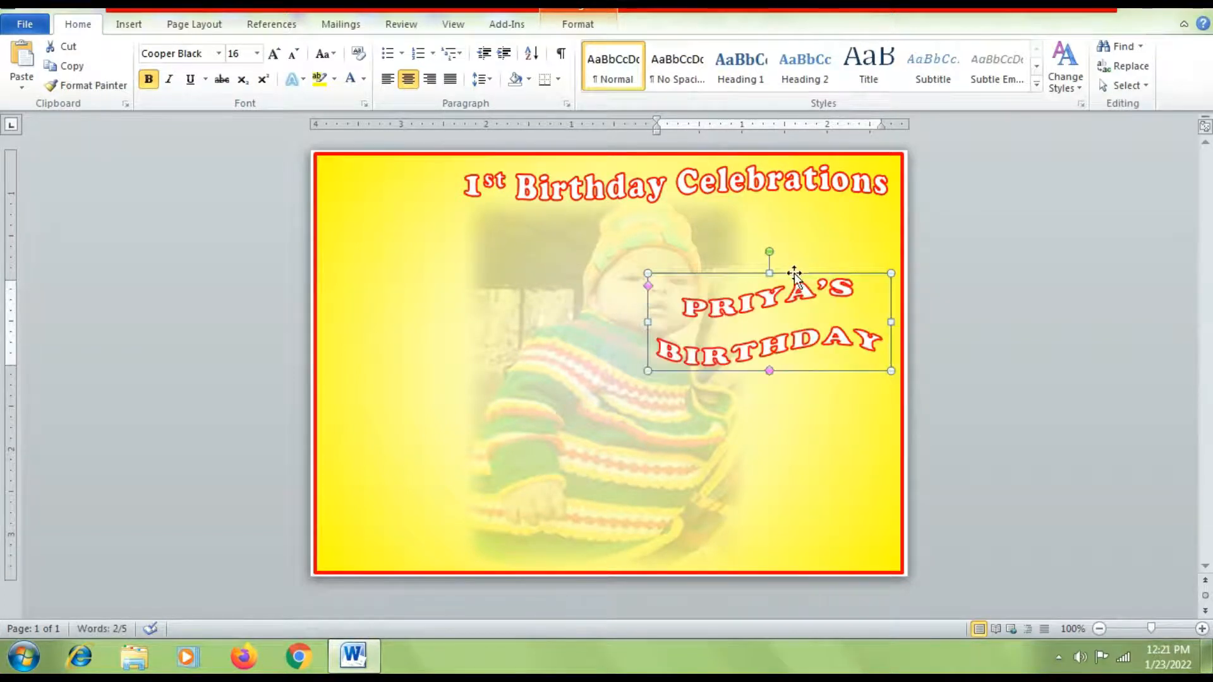
drag(794, 273, 780, 273)
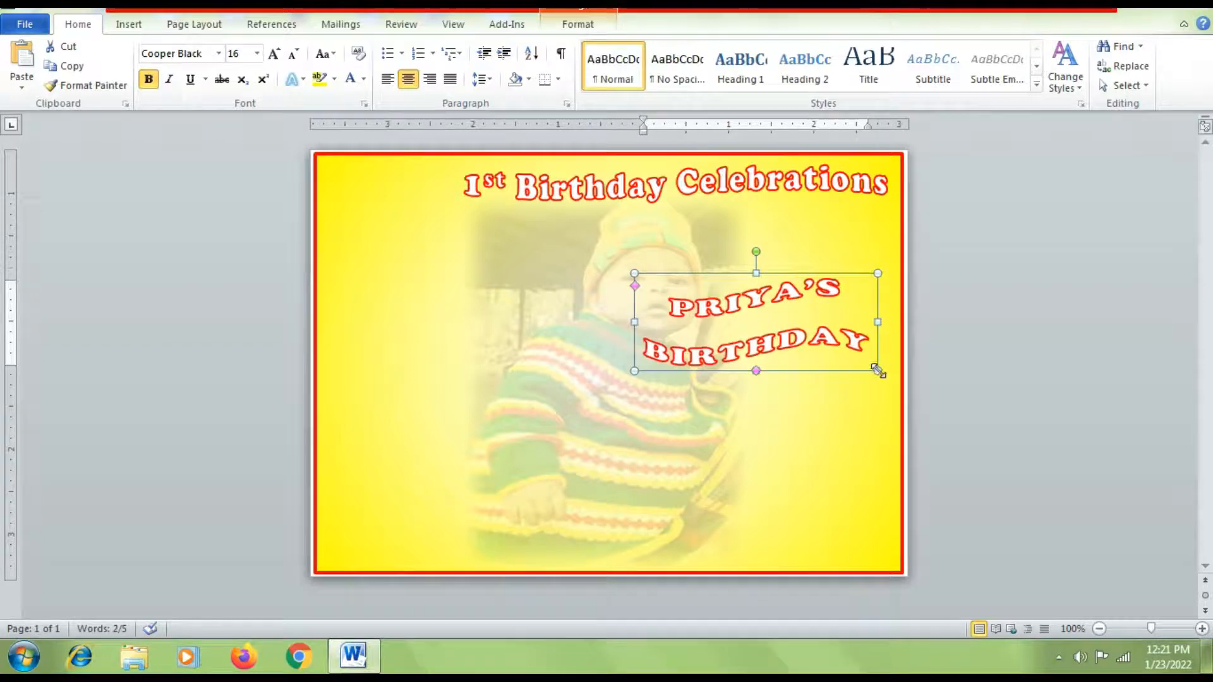
drag(874, 372, 878, 398)
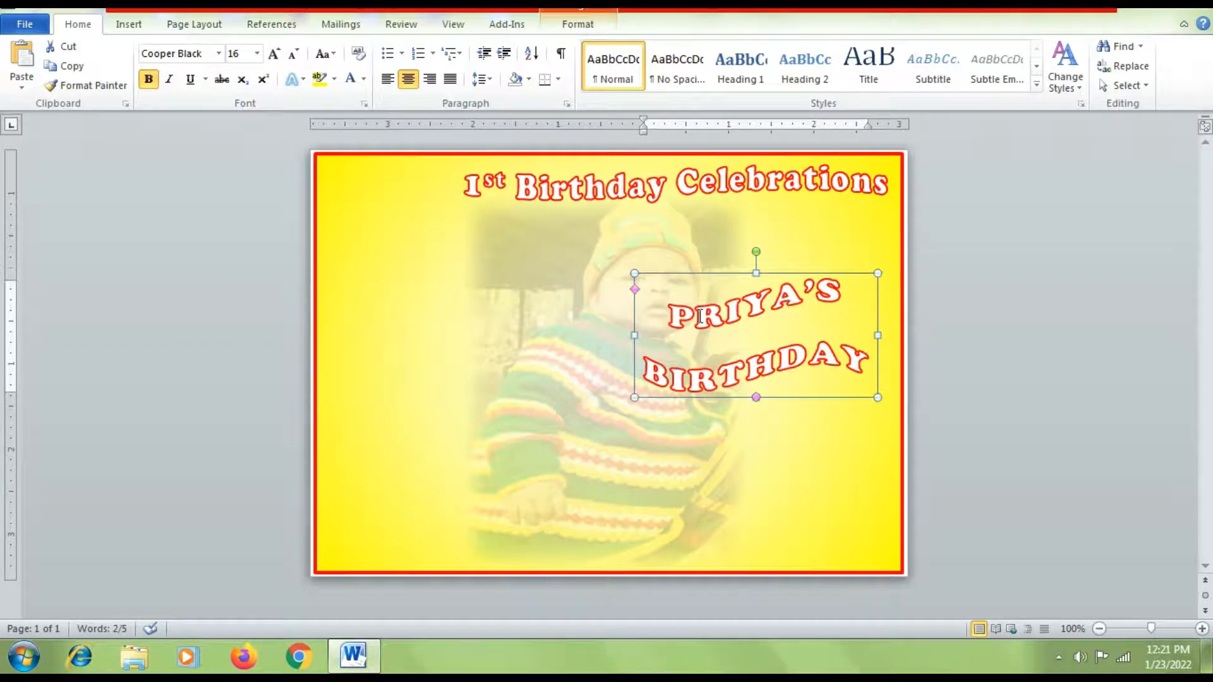
Step: Select both lines of the child's name WordArt and open the line spacing choices
double_click(683, 329)
click(769, 326)
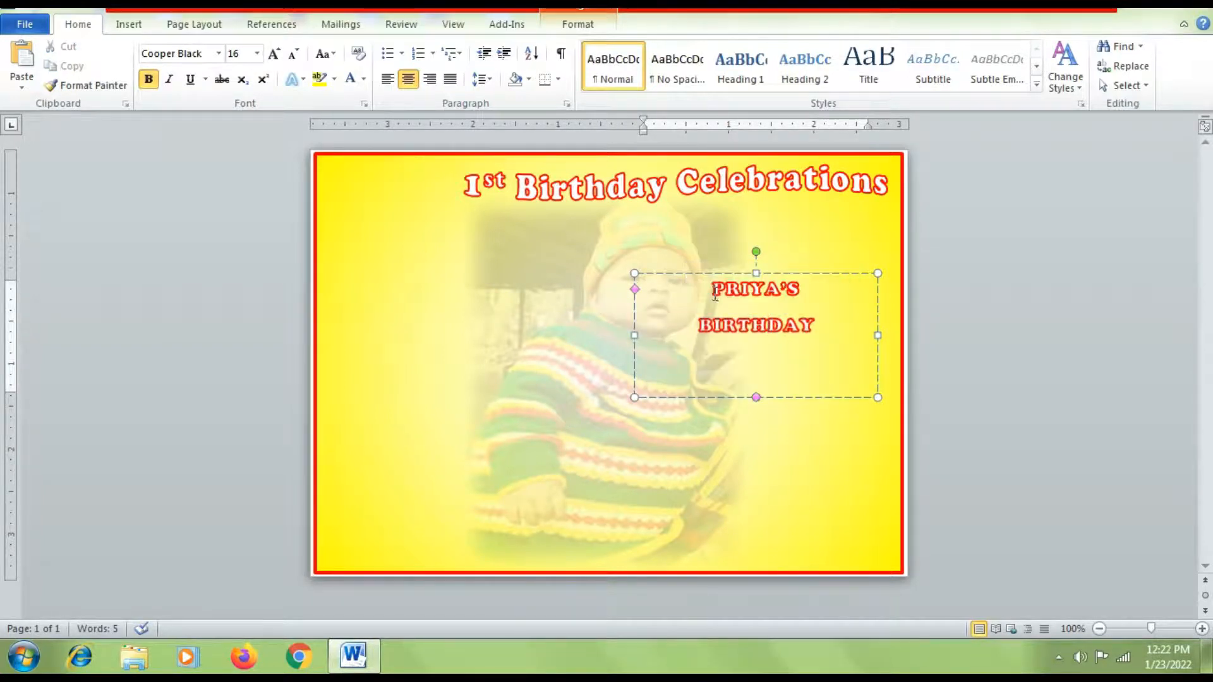
drag(713, 290, 822, 385)
click(481, 78)
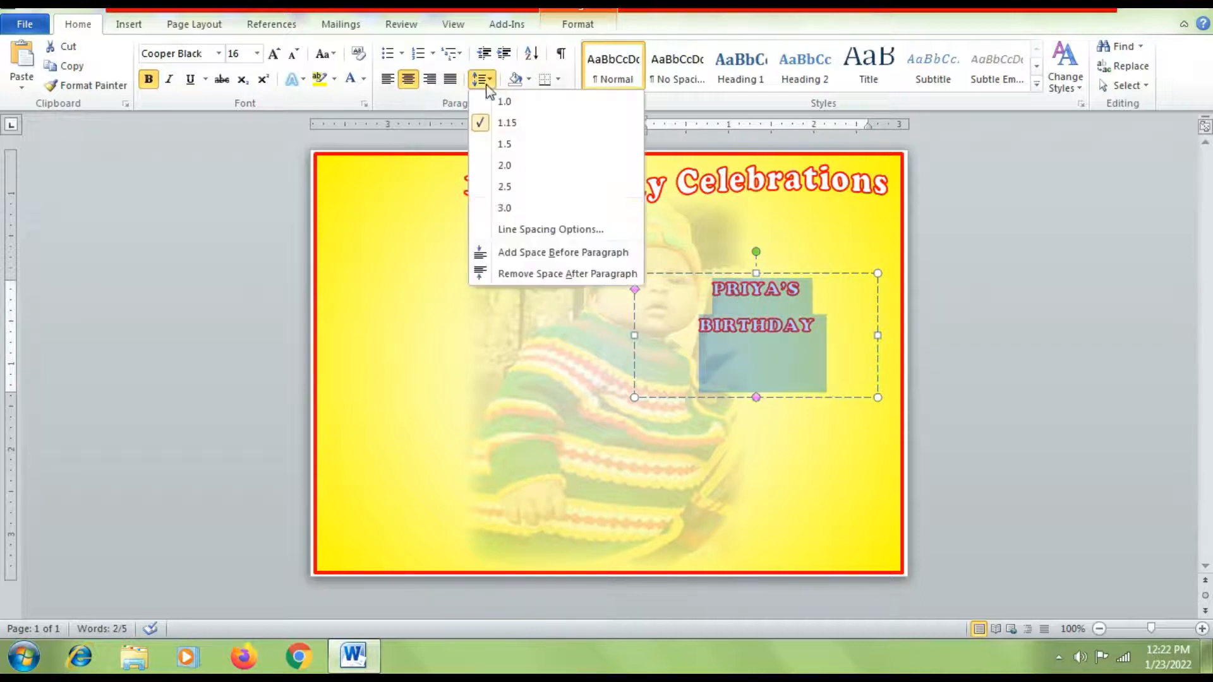
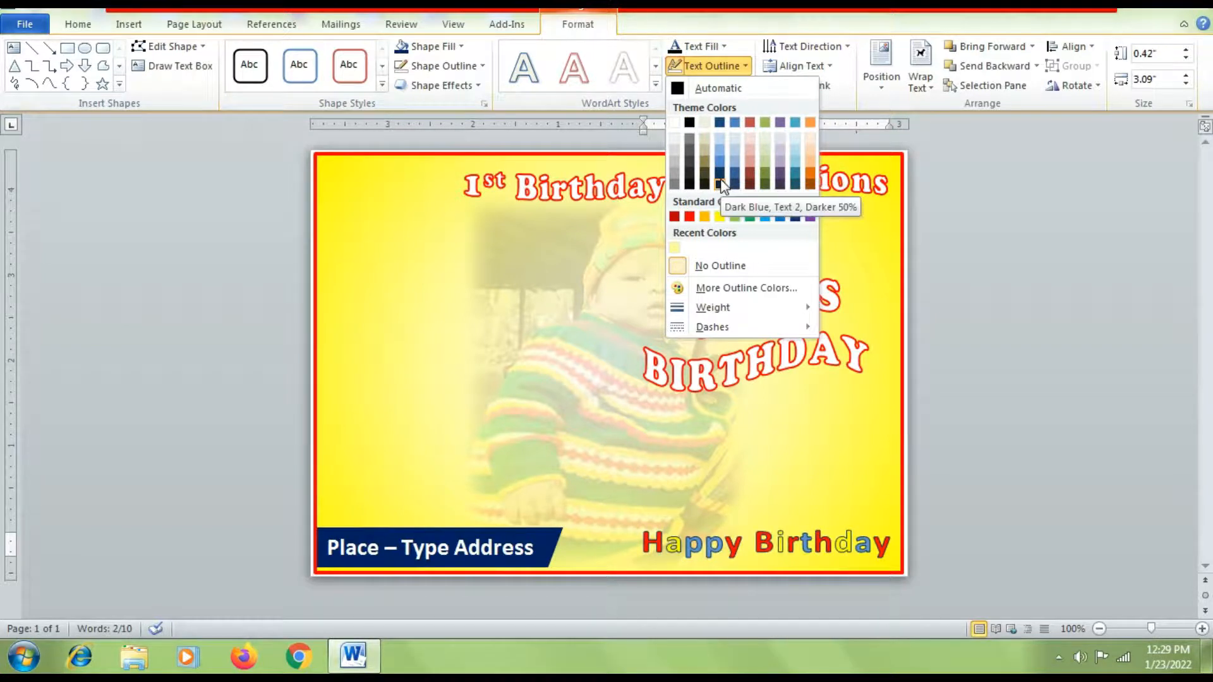
Step: Outline the "Happy Birthday" WordArt text in black and deselect it
click(689, 123)
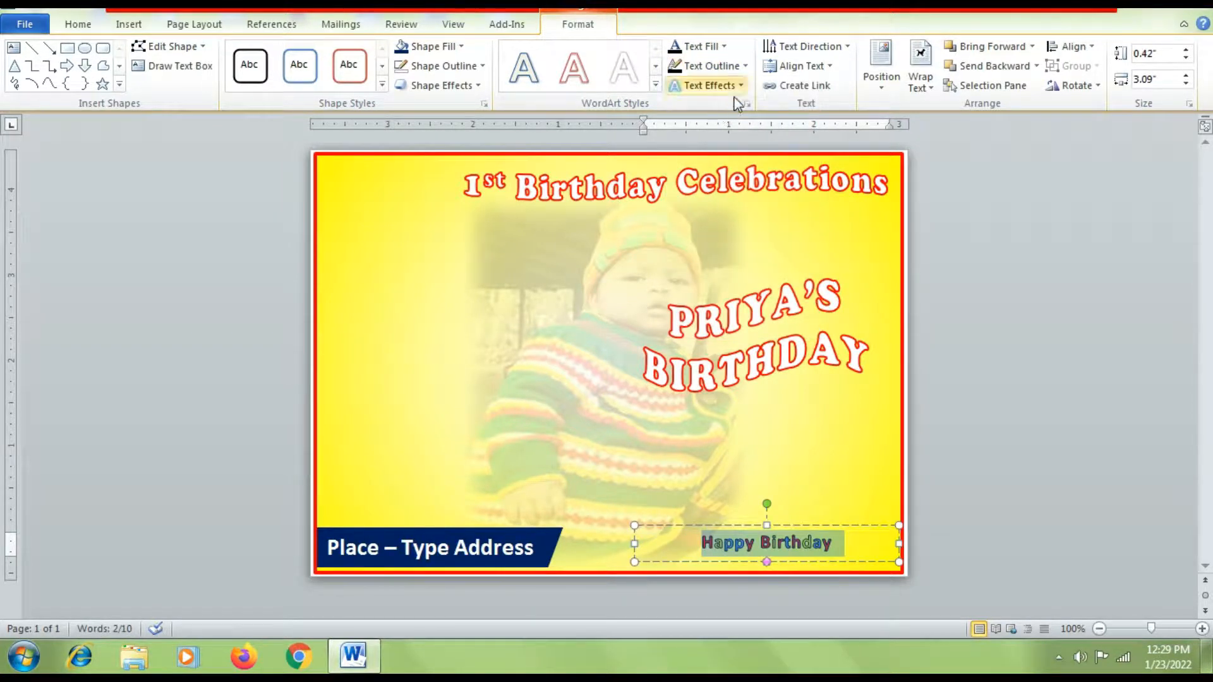
click(946, 531)
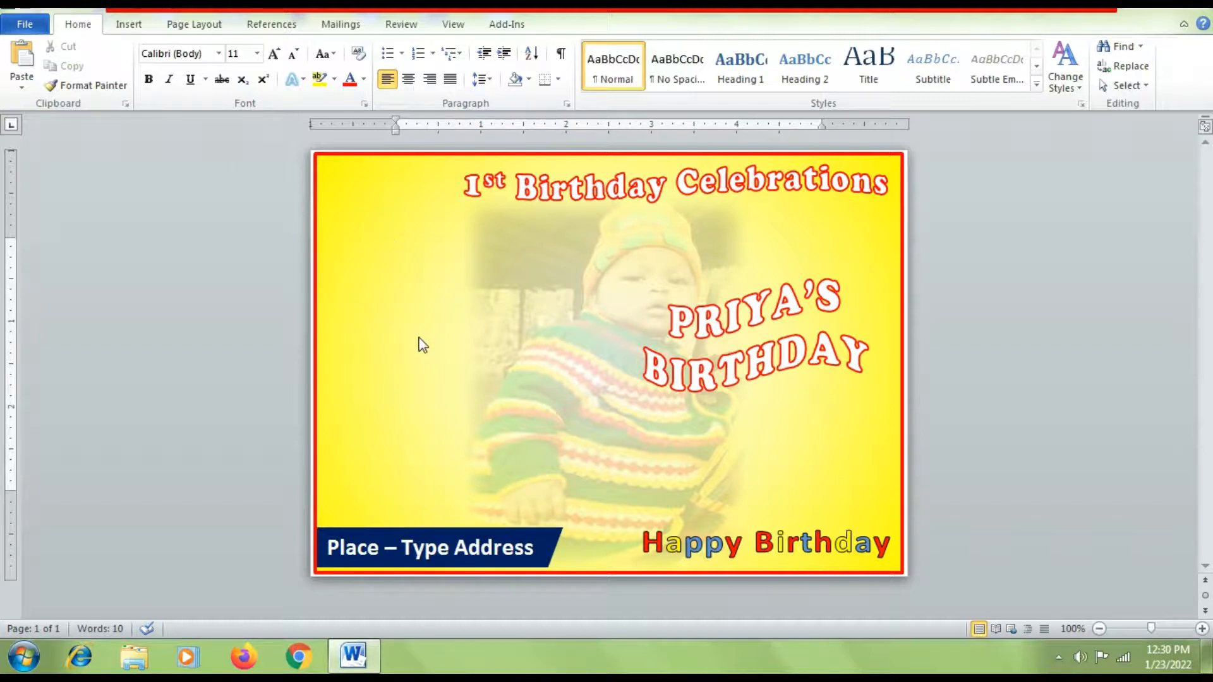
Step: Insert the child's photo "Untitled-1 copy" from New folder (3) into the card
click(124, 26)
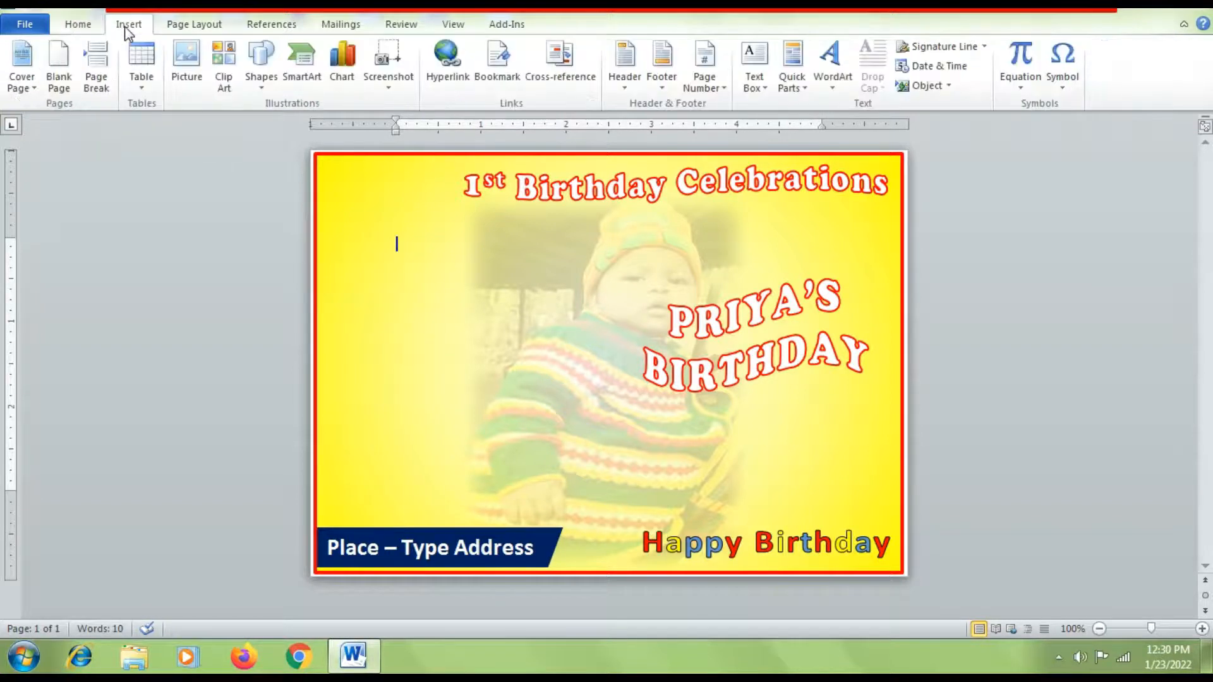
click(181, 77)
scroll(582, 291, down, 2)
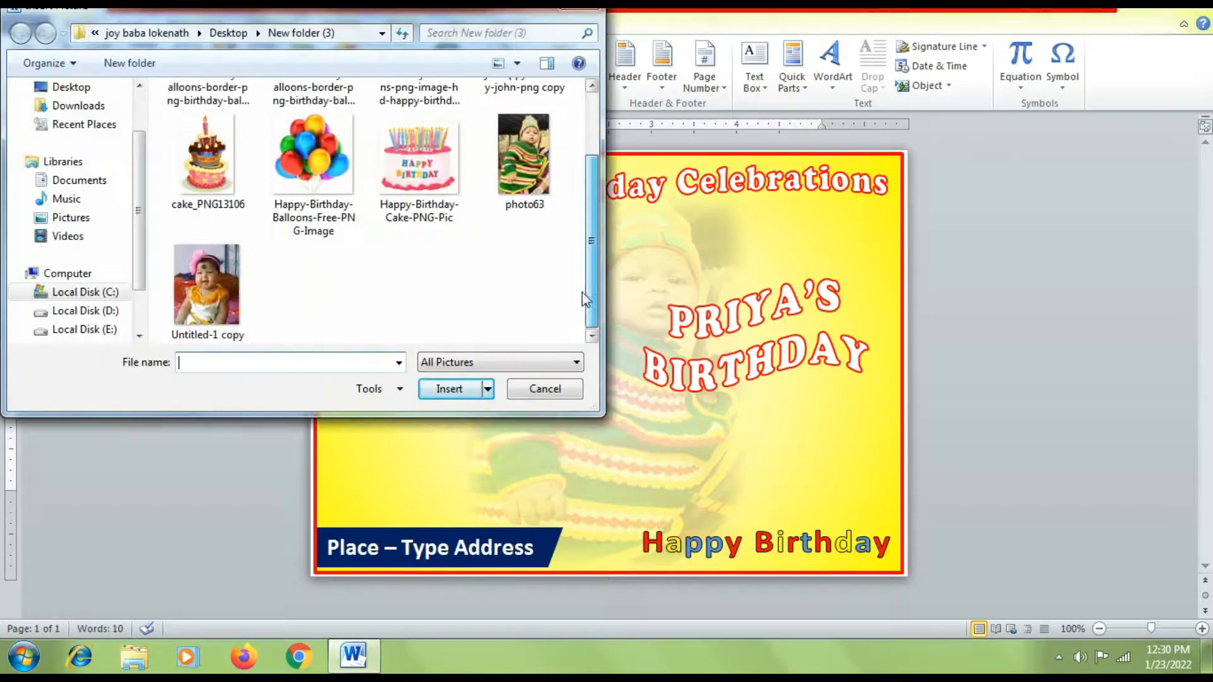
click(208, 286)
click(449, 389)
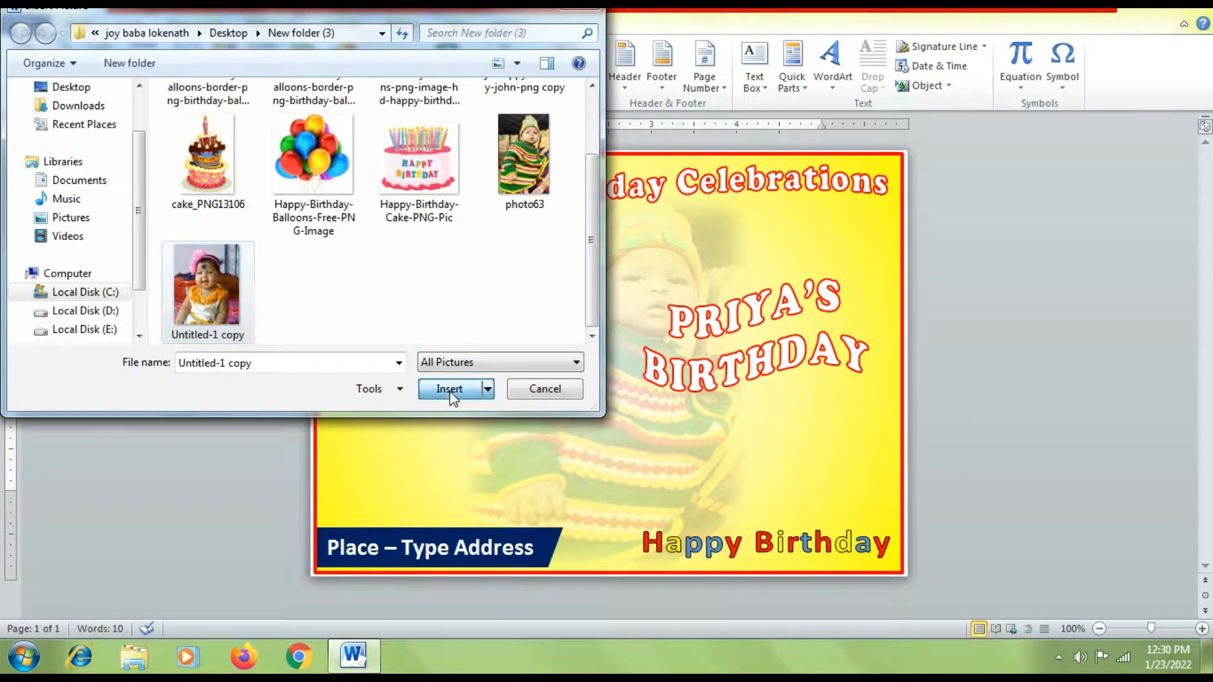
Step: Set the inserted photo to In Front of Text and place it near the card's left border, above the address banner
click(852, 76)
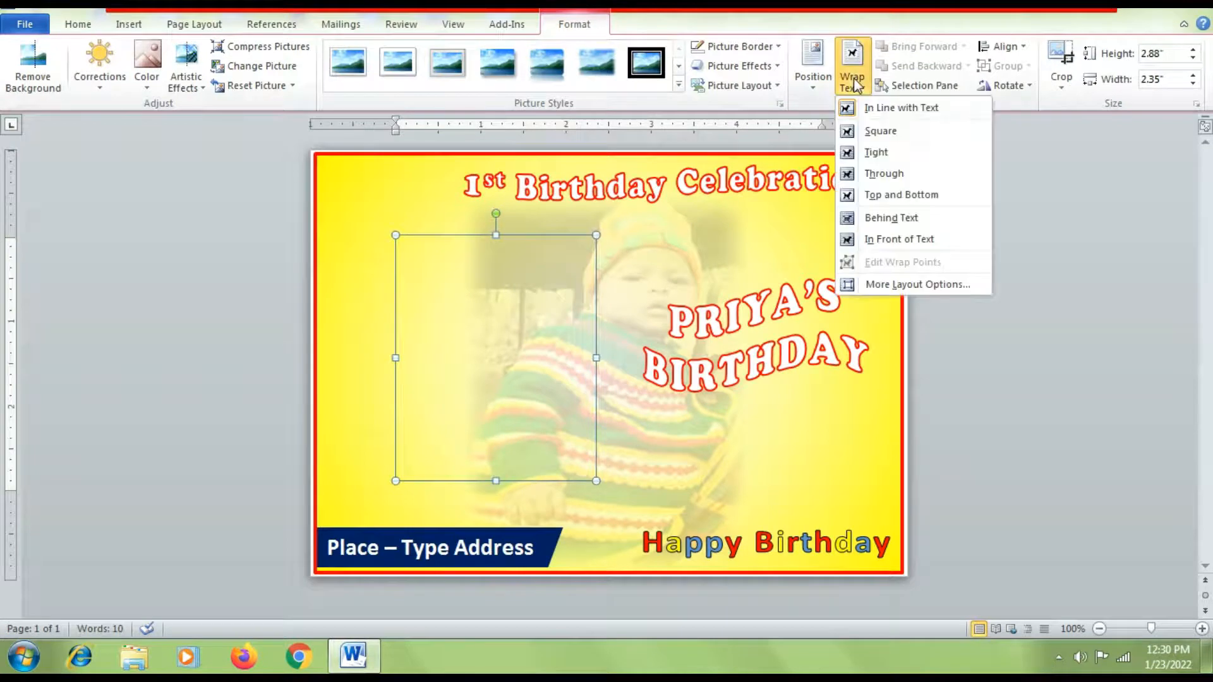
click(887, 240)
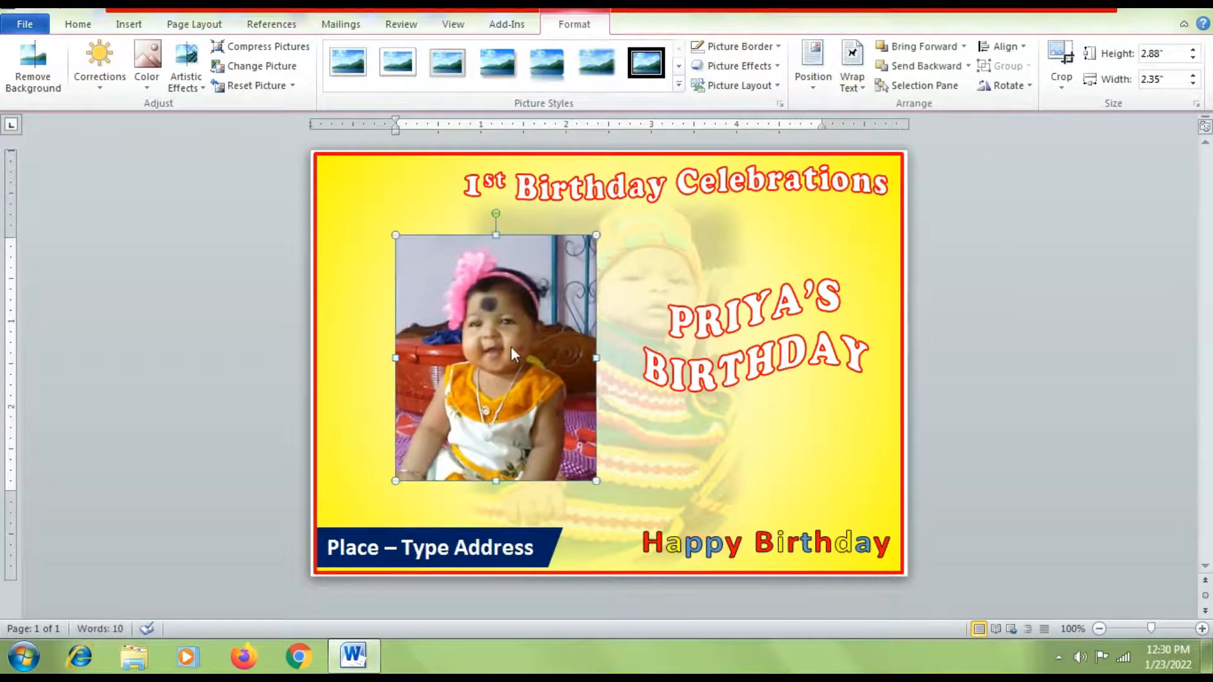
drag(510, 346, 443, 337)
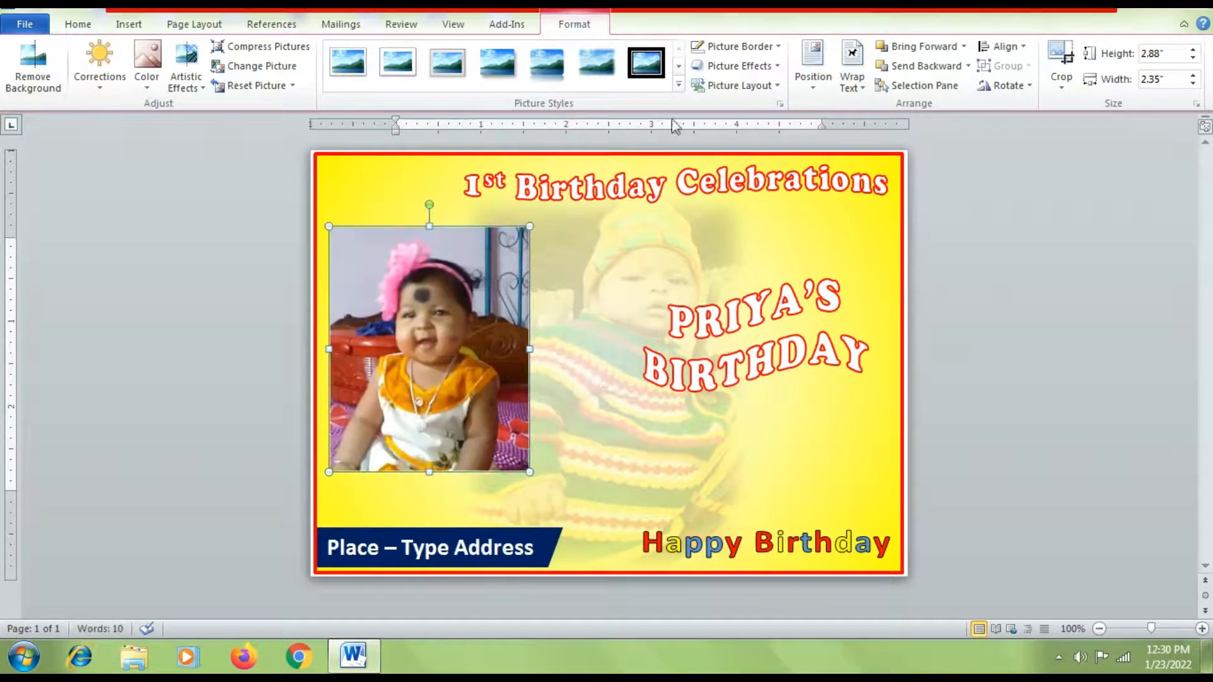
Step: Apply the 50 Point soft edges preset to the inserted photo
click(736, 67)
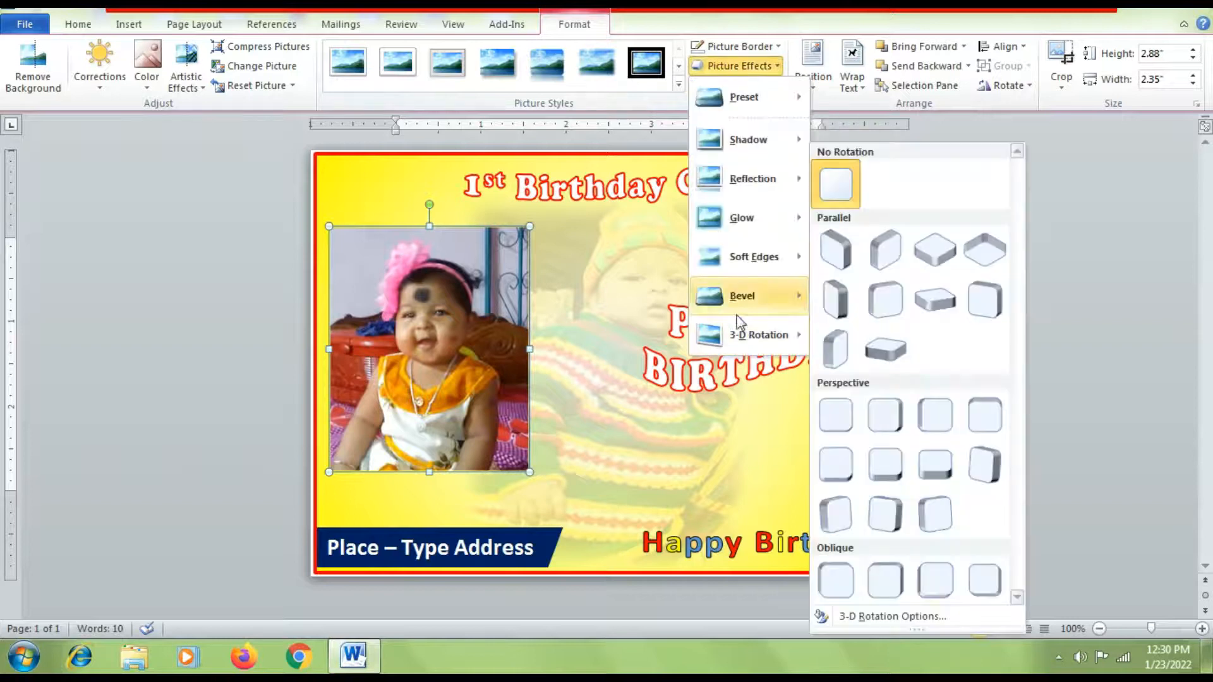
mouse_move(739, 270)
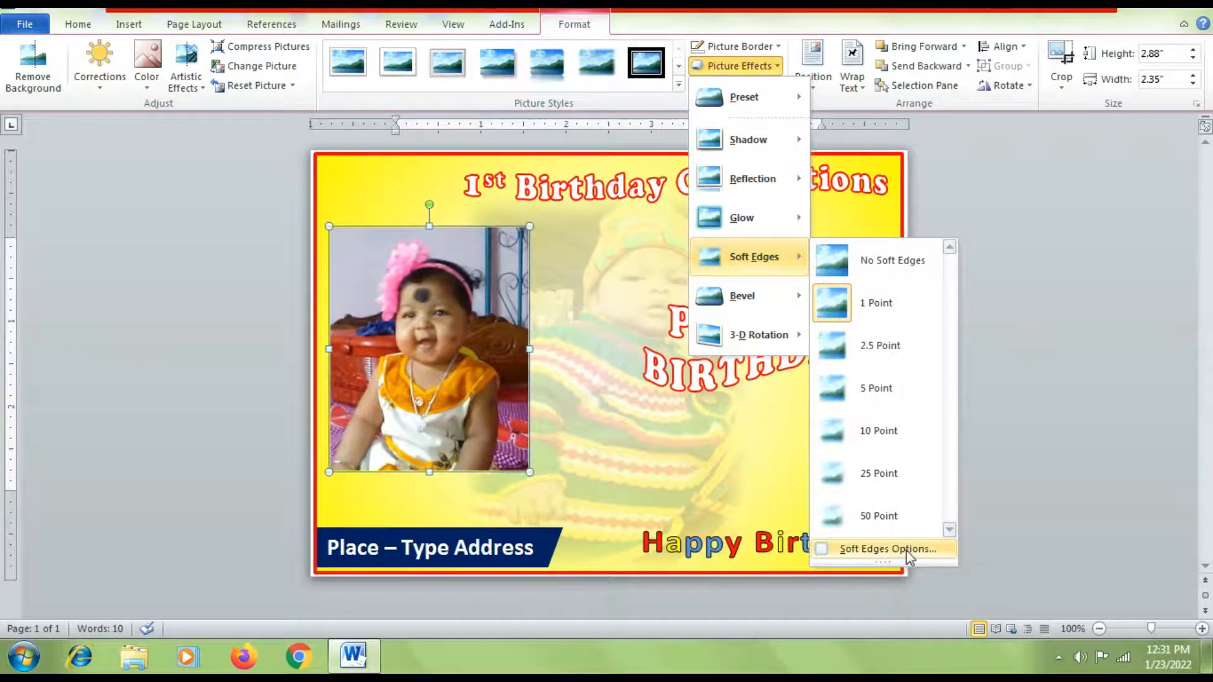
click(878, 515)
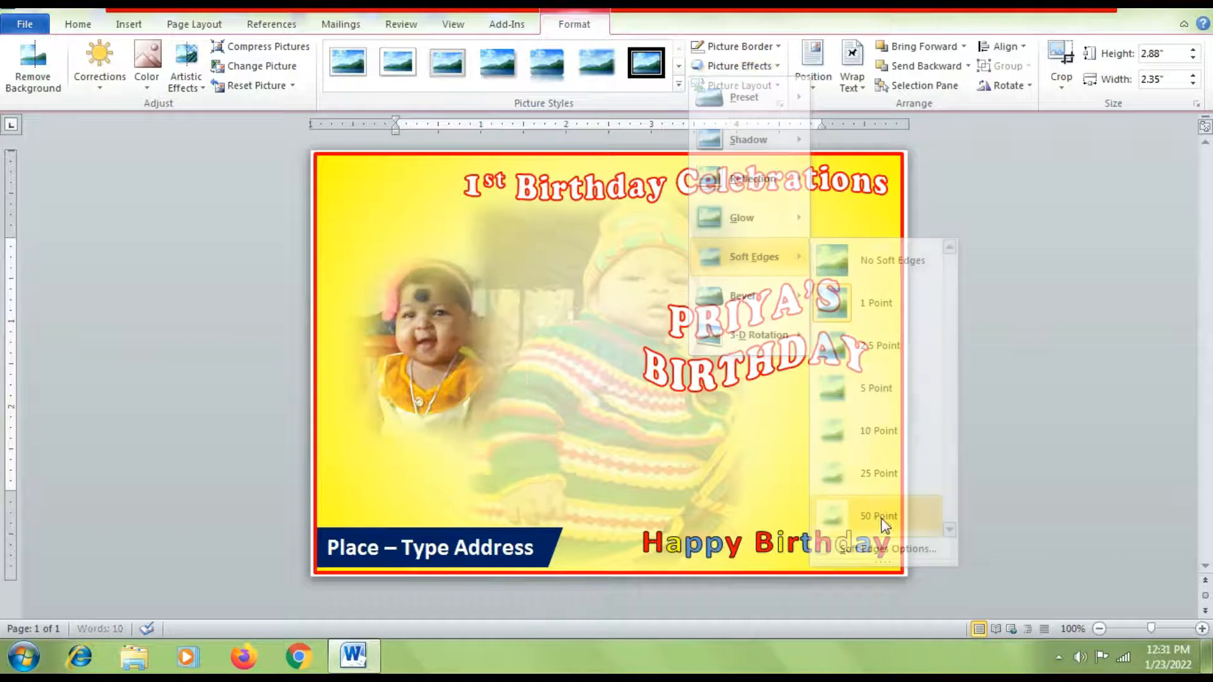
Step: Reduce the photo's soft edges size to 44 pt
click(729, 67)
mouse_move(745, 264)
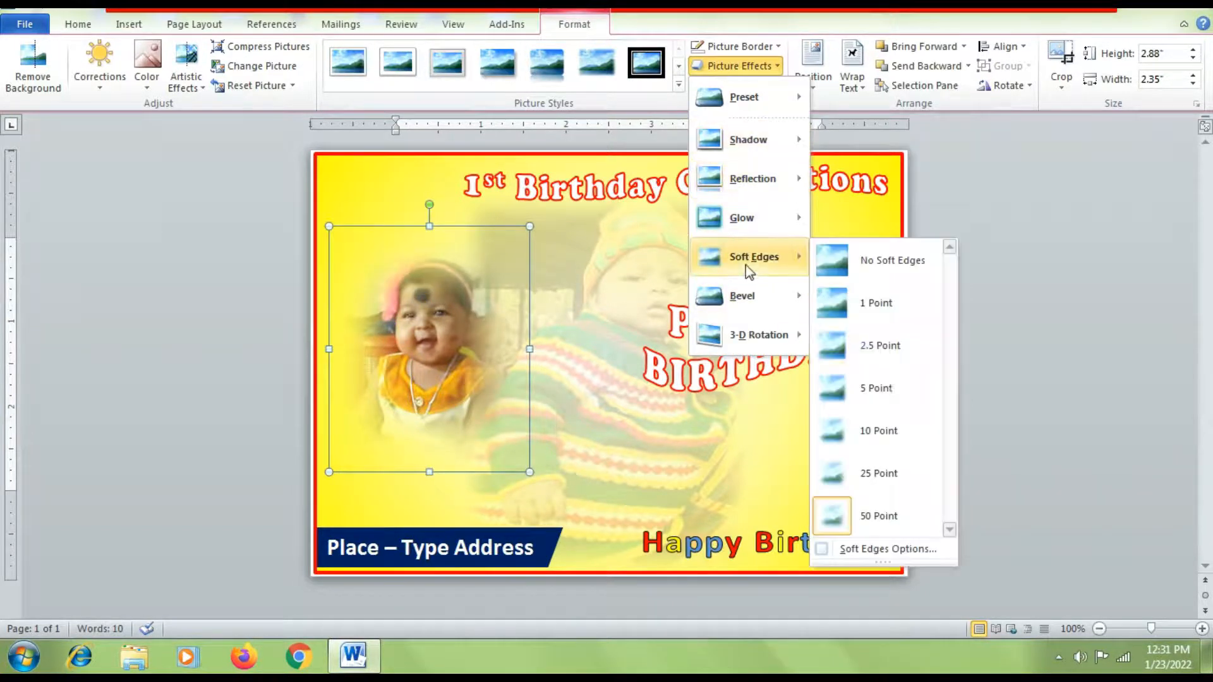
click(909, 552)
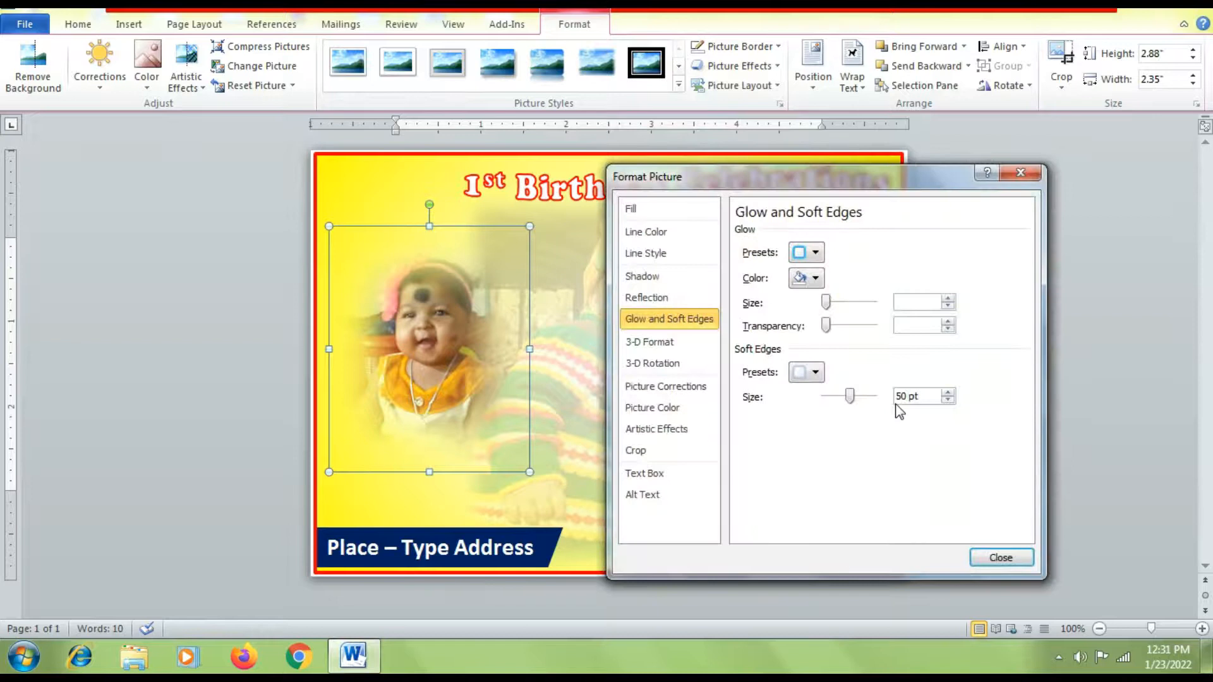
click(948, 400)
click(947, 401)
click(947, 401)
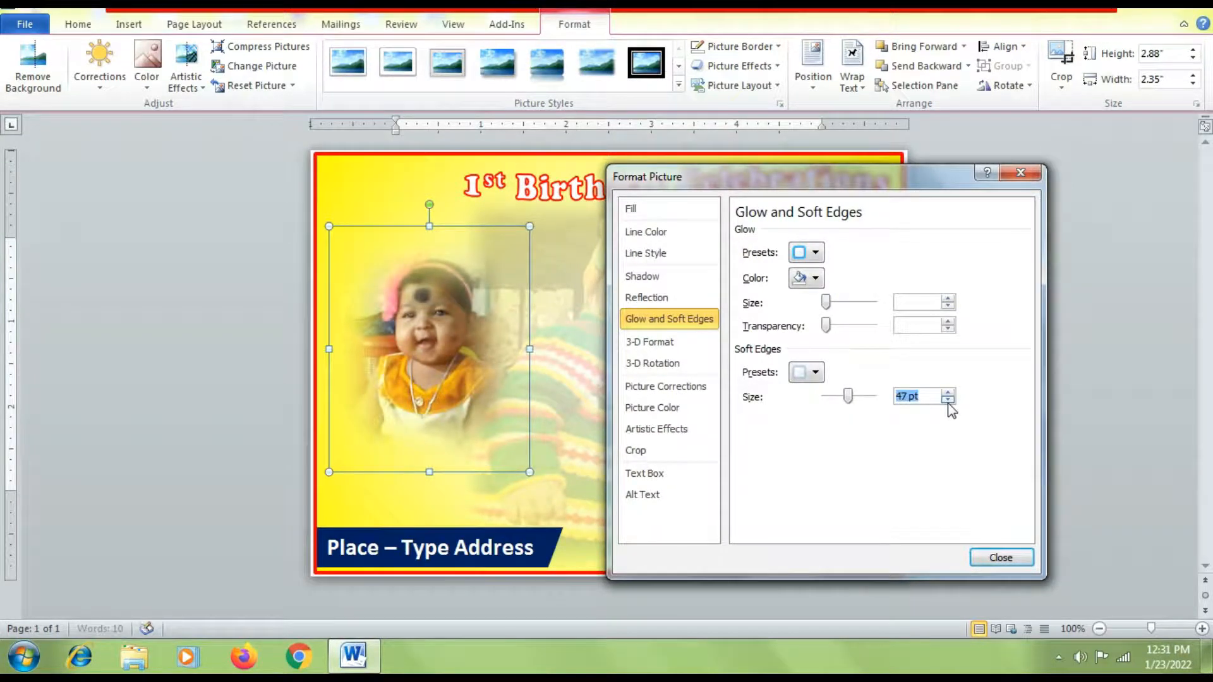
click(948, 400)
click(947, 401)
click(947, 401)
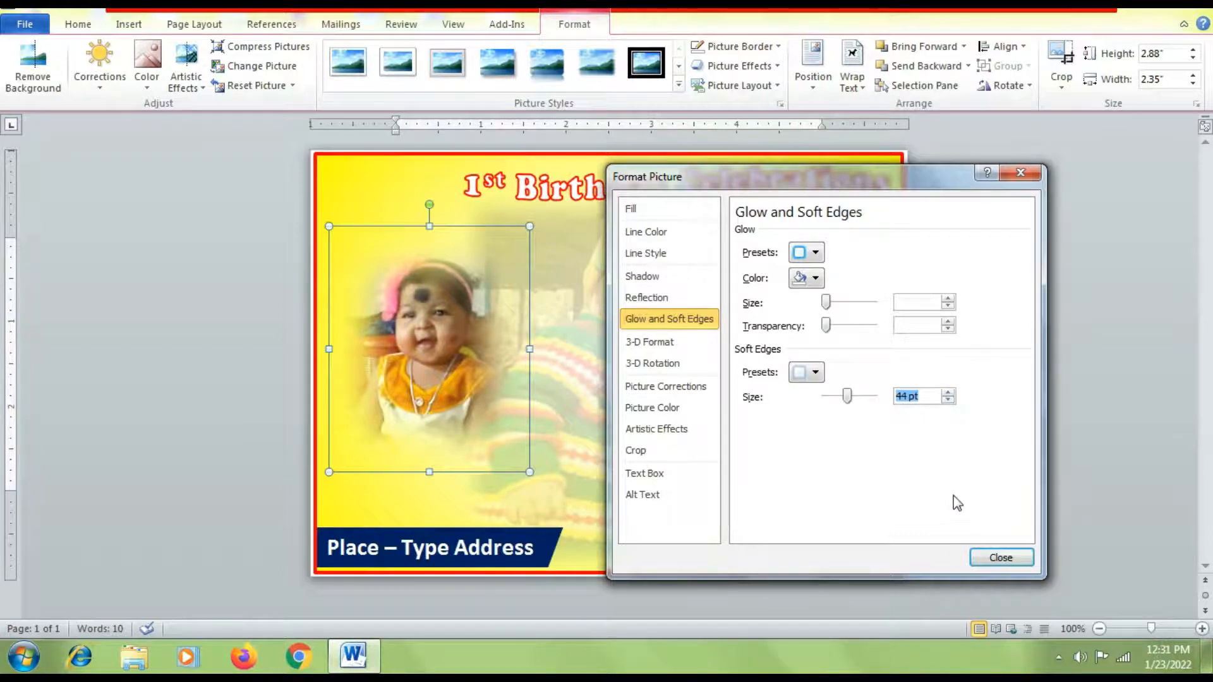
click(991, 559)
click(993, 558)
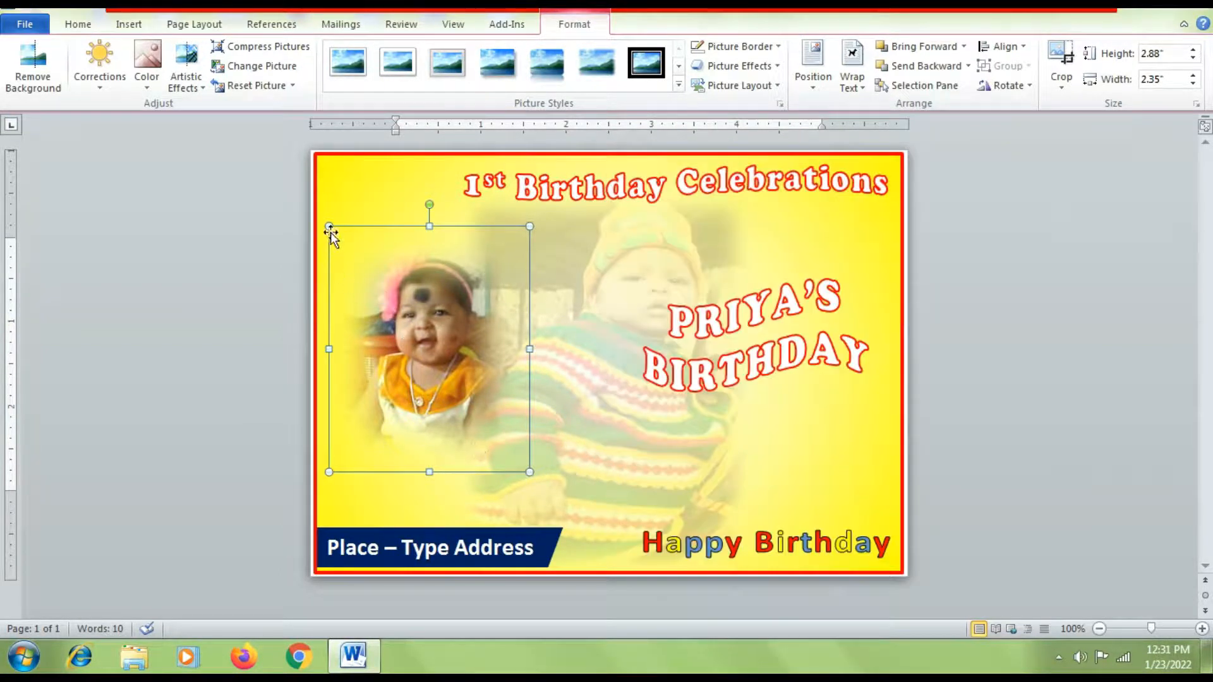
Step: Enlarge the photo to about 3.05 by 2.49 inches, meeting the card's left border, and nudge it down and slightly right
drag(327, 226, 316, 211)
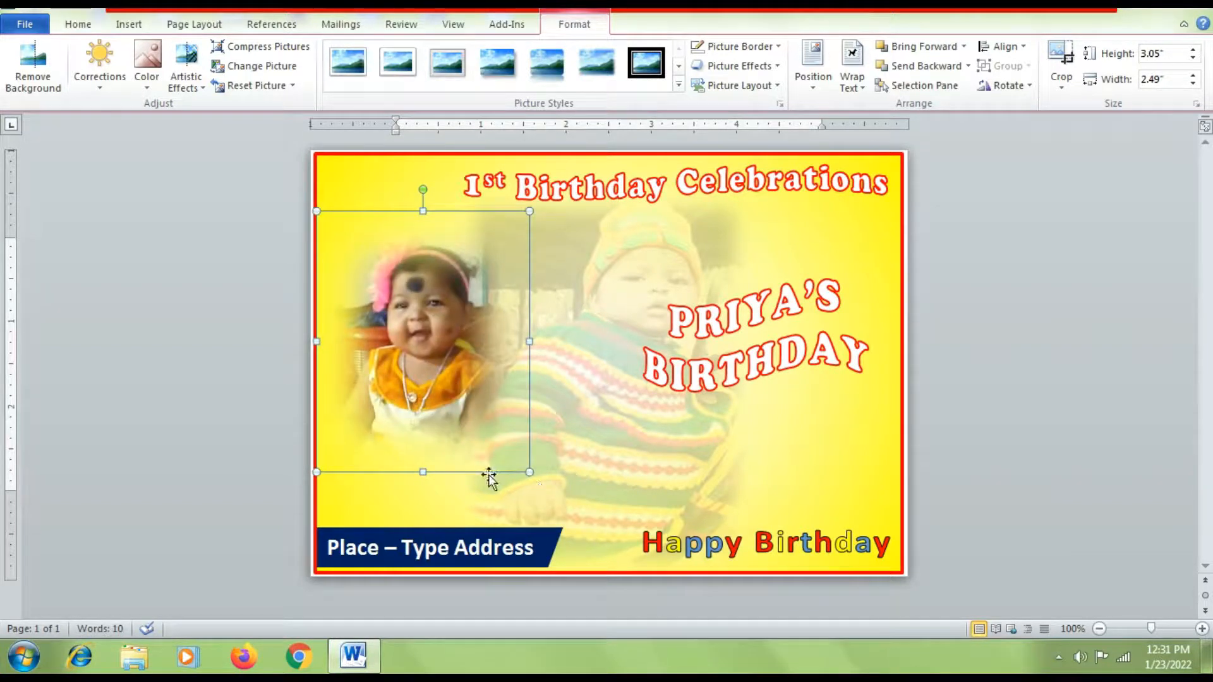
key(Down)
key(Down)
key(Down)
key(Down)
key(Down)
key(Down)
key(Down)
key(Down)
key(Down)
key(Down)
key(Down)
key(Down)
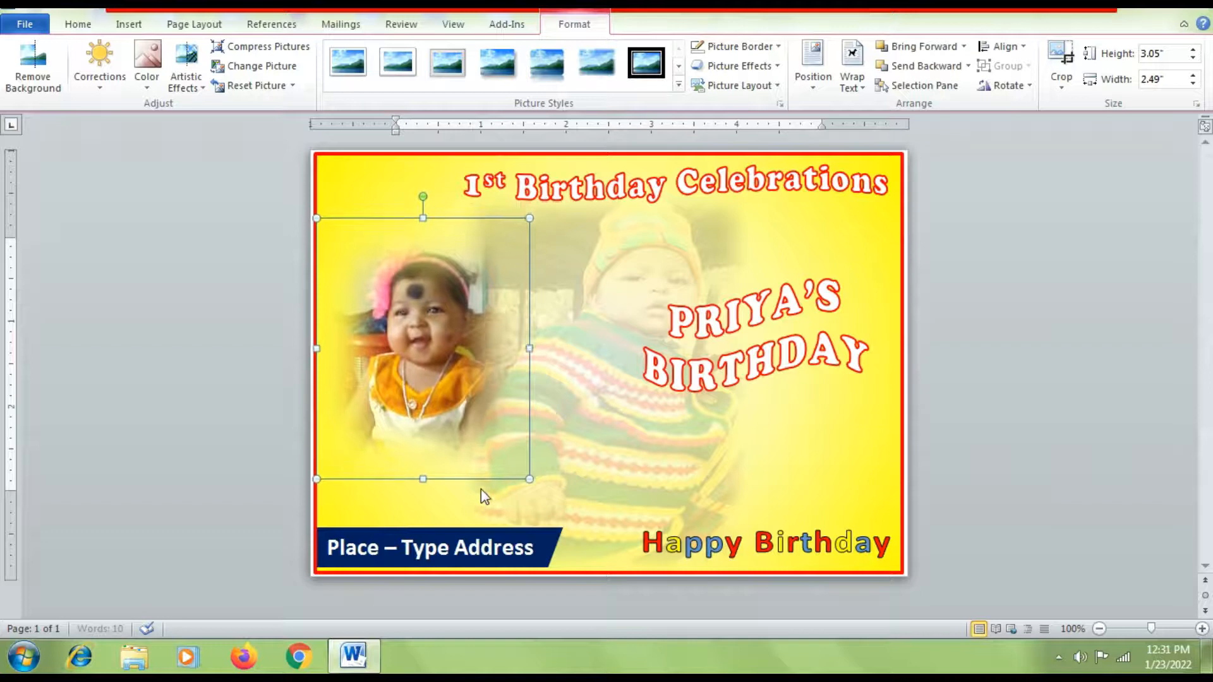
key(Down)
key(Down)
key(Down)
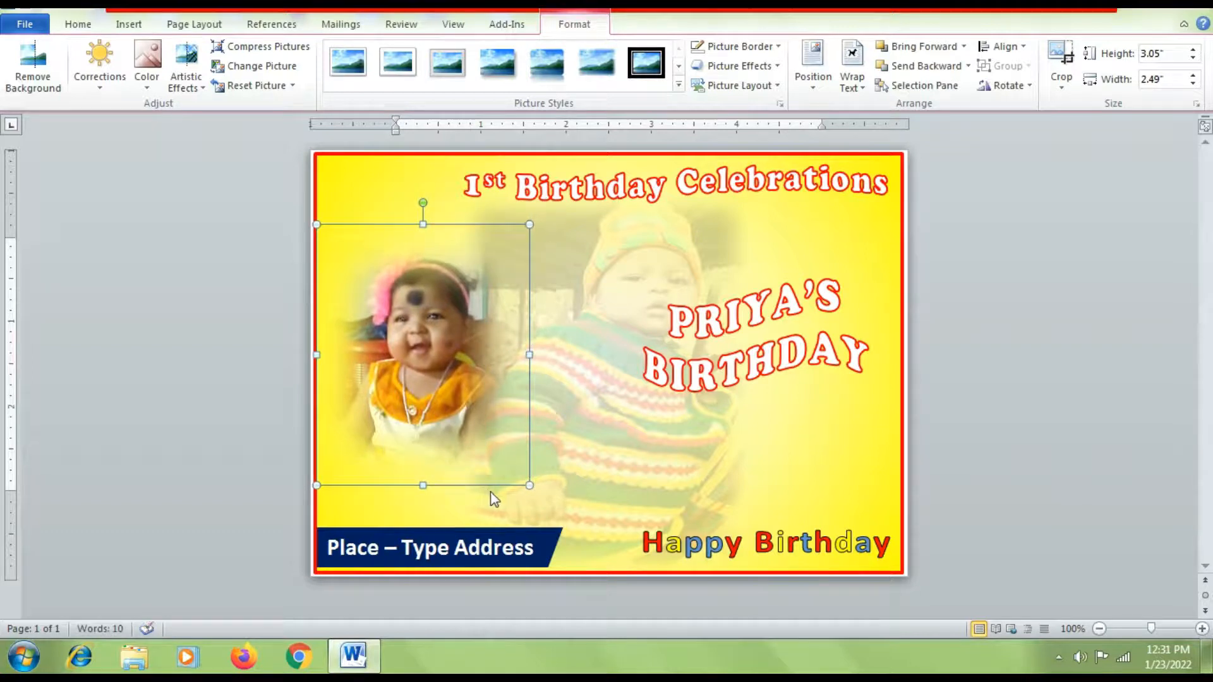
key(Right)
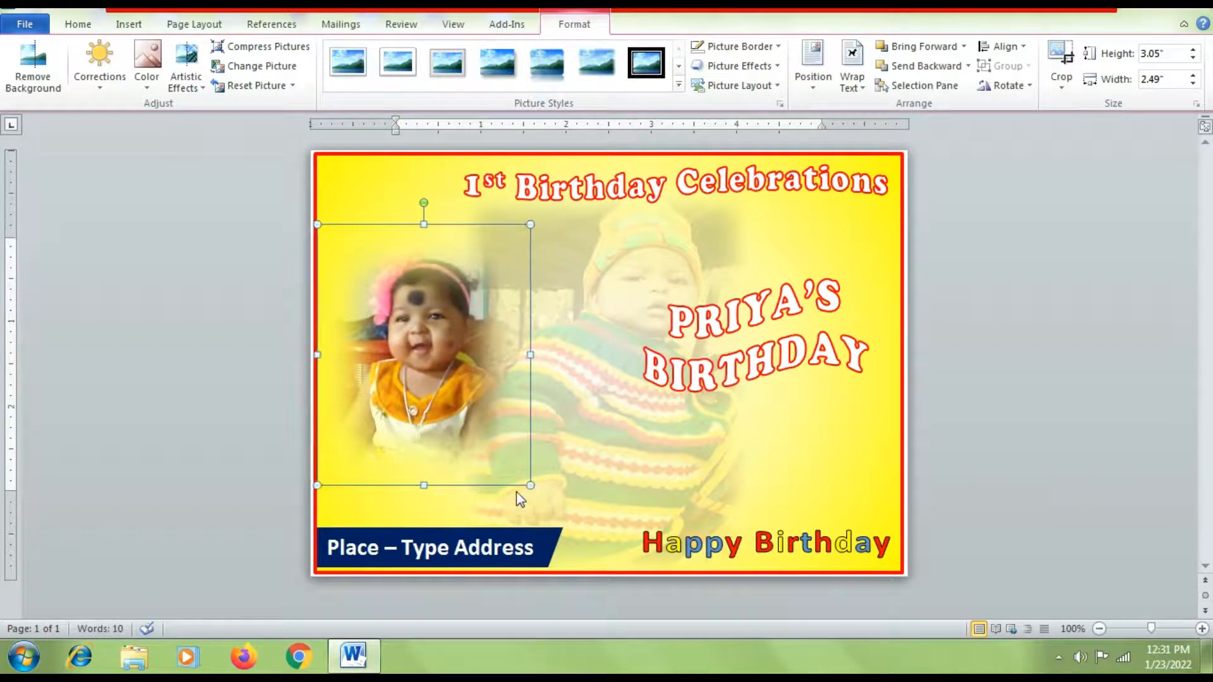
Step: Insert the red "Happy Birthday" sign picture from the same folder into the card
click(604, 454)
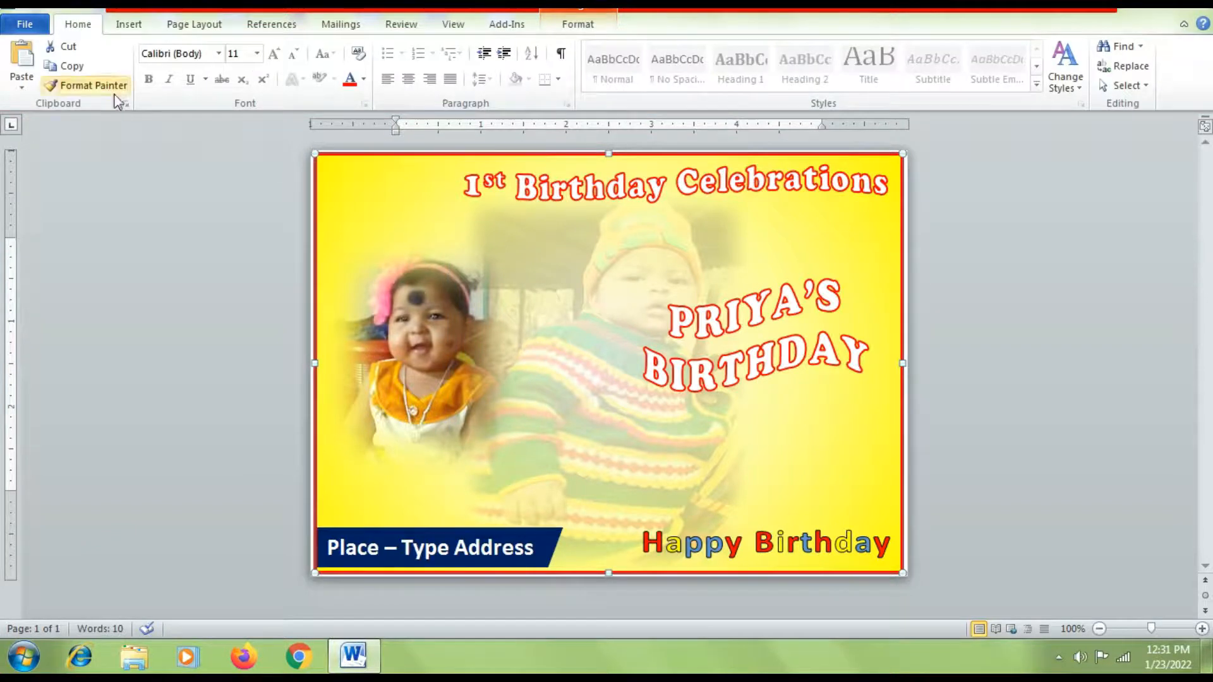
click(123, 26)
click(180, 66)
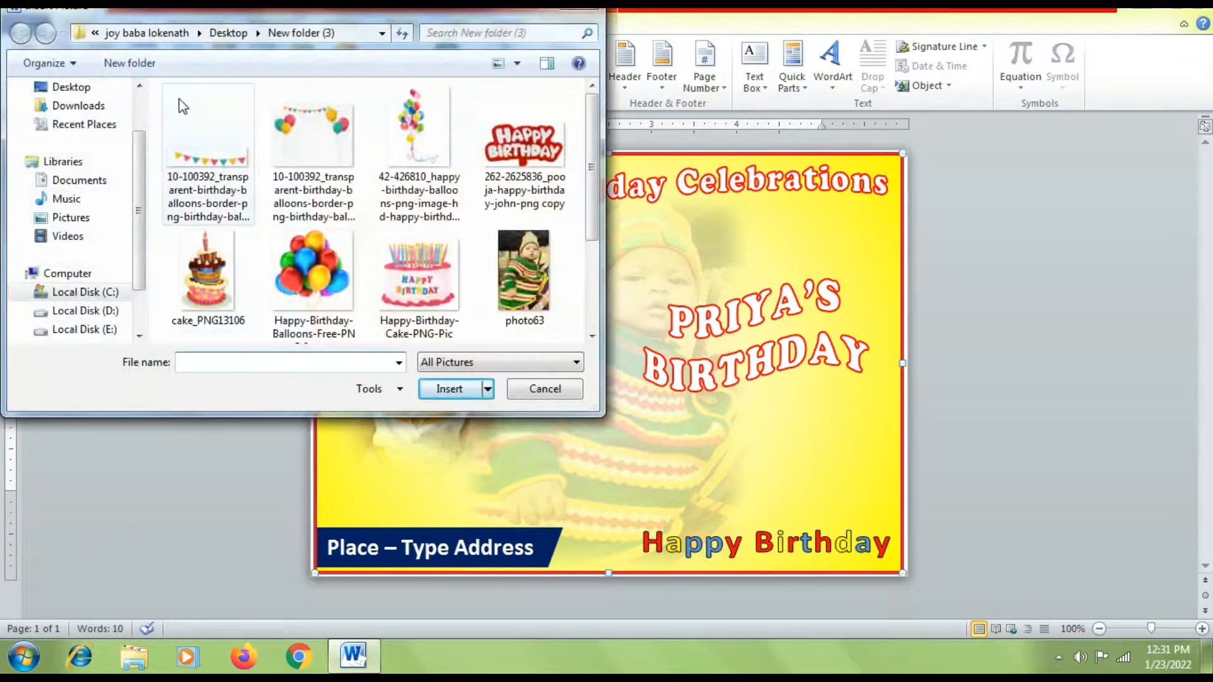
click(513, 138)
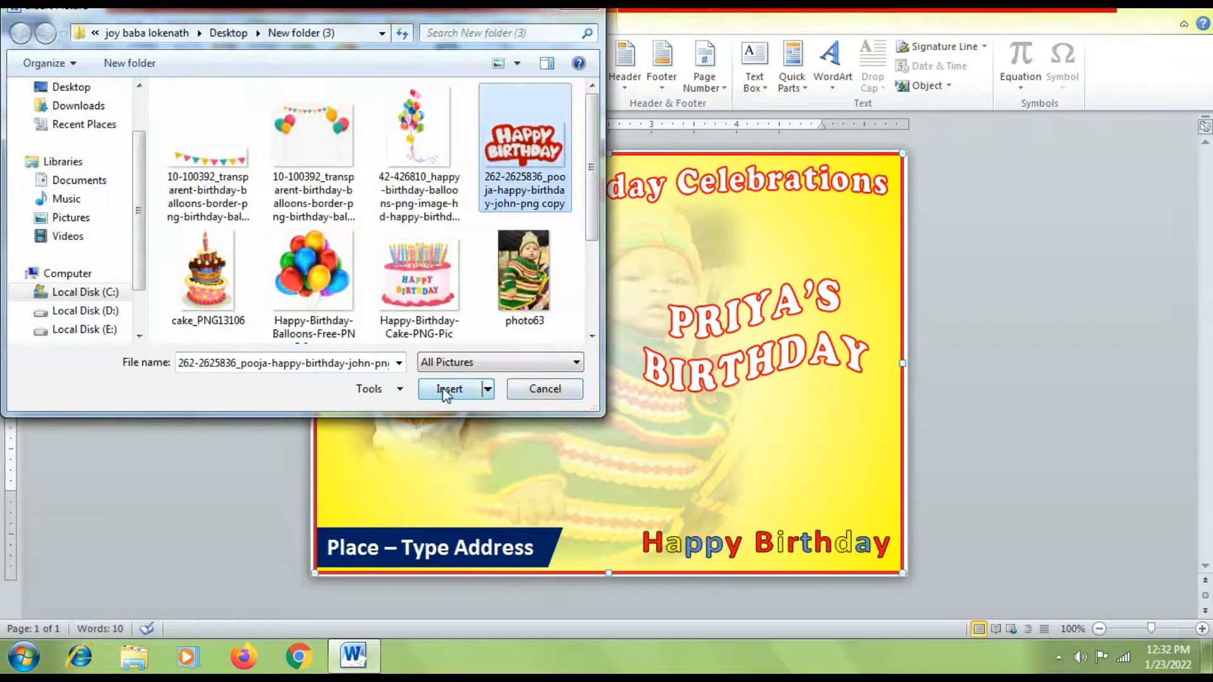
click(453, 389)
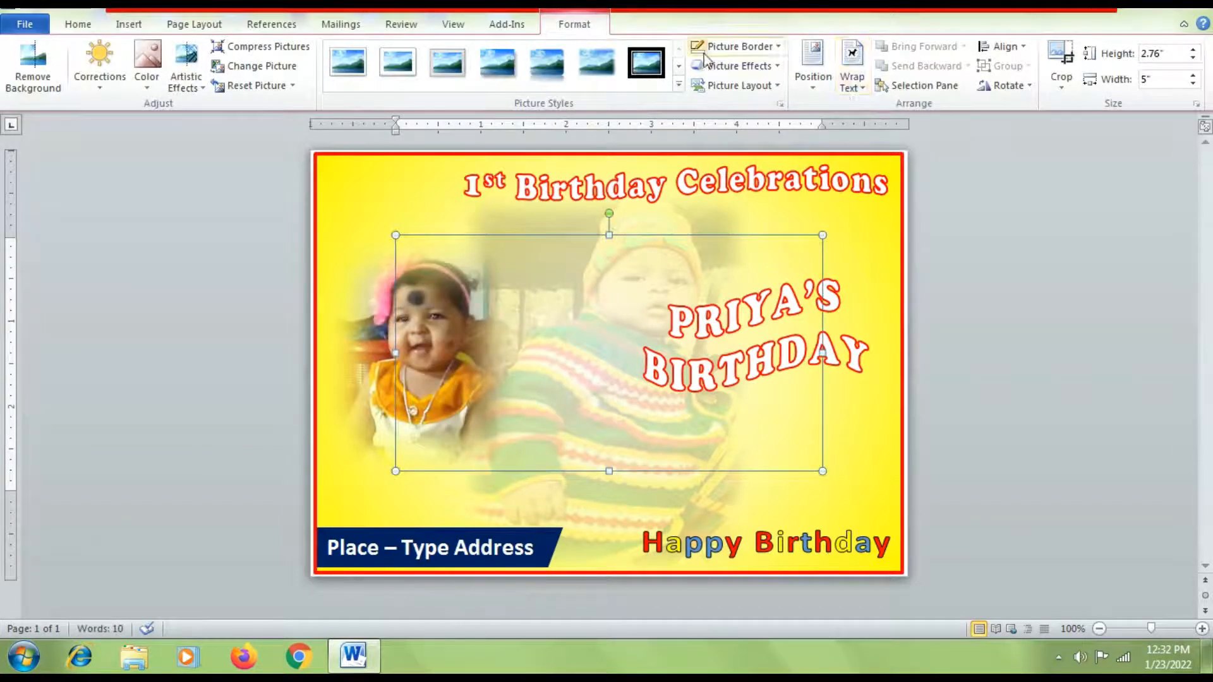
Step: Set the sign to In Front of Text, shrink it to about 0.91 by 1.64 inches, and place it just above the address banner
click(852, 79)
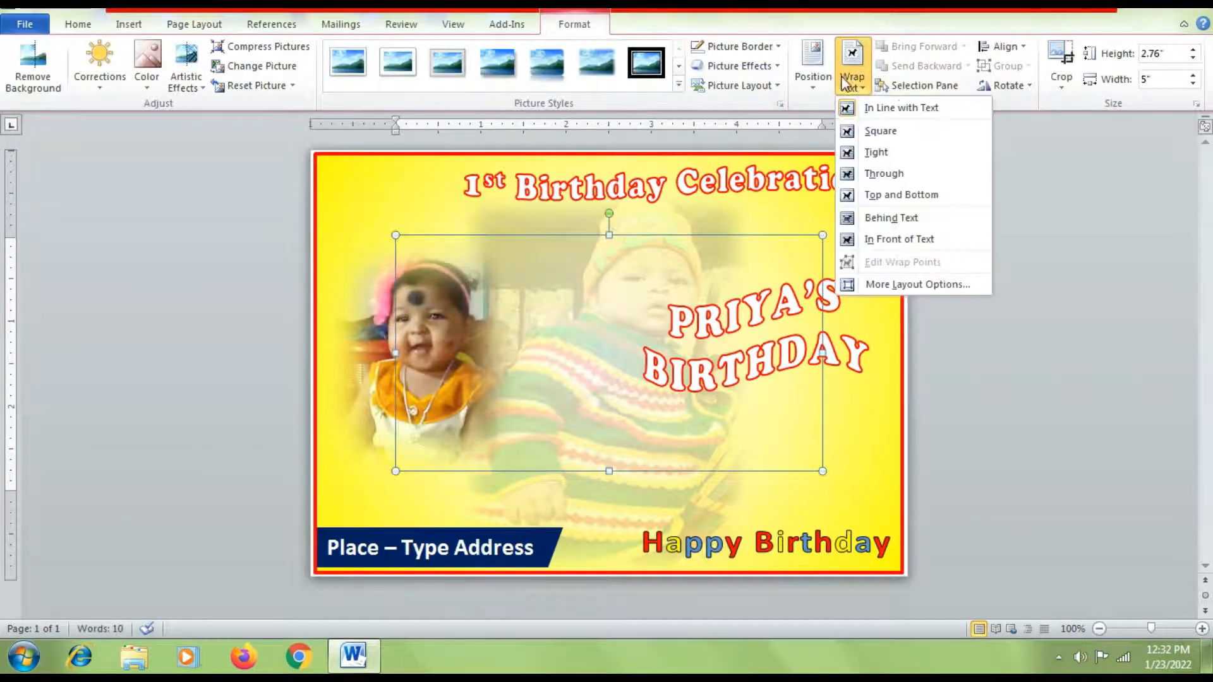
click(871, 240)
drag(395, 234, 599, 347)
drag(714, 382, 427, 441)
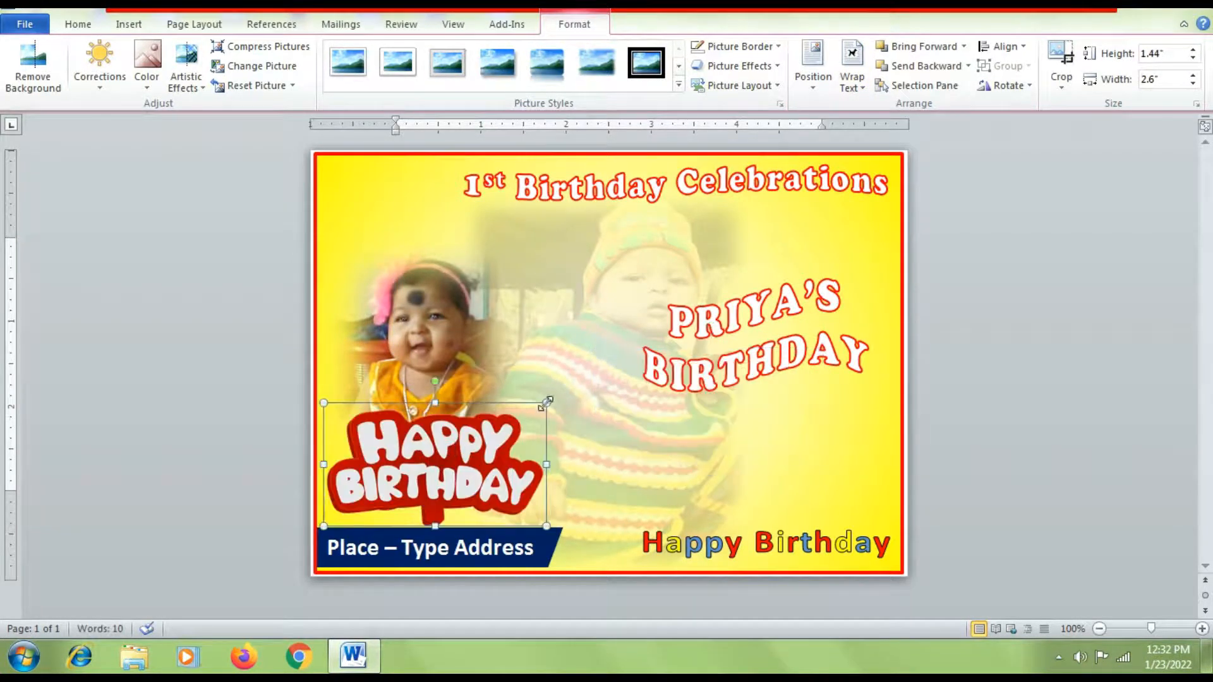
drag(546, 403, 463, 449)
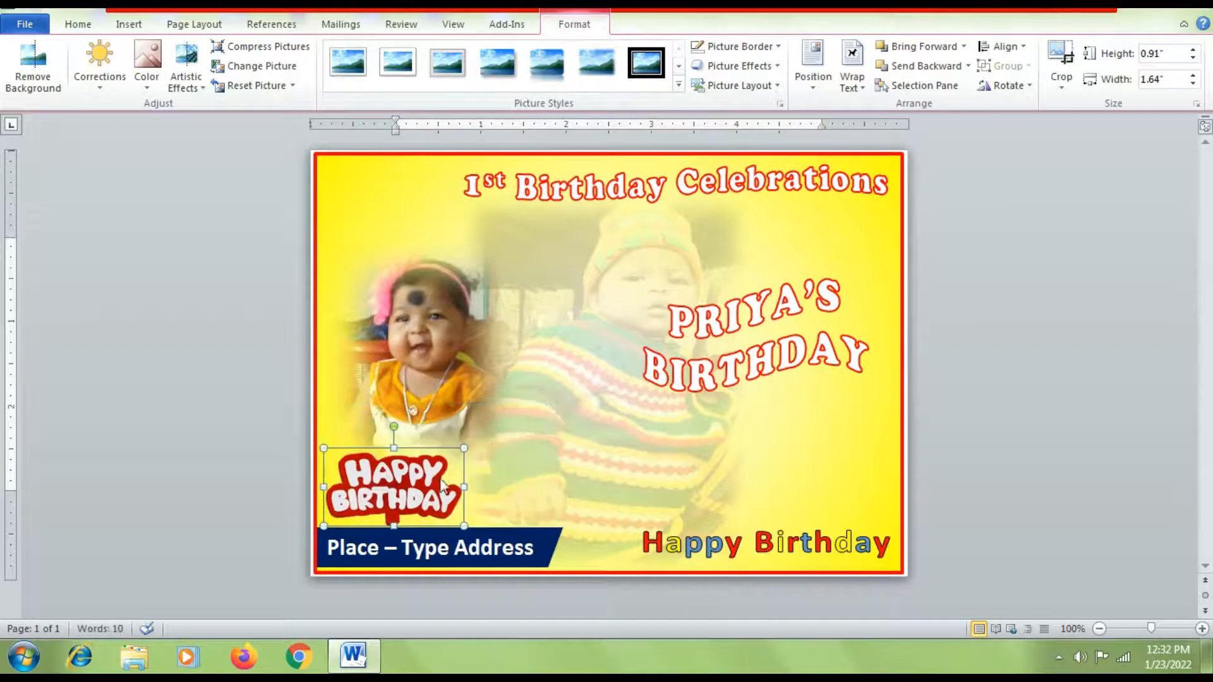
Step: Enlarge the soft-edged photo to about 3.22 by 2.62 inches from its upper right corner and deselect it
click(411, 391)
drag(531, 222, 542, 210)
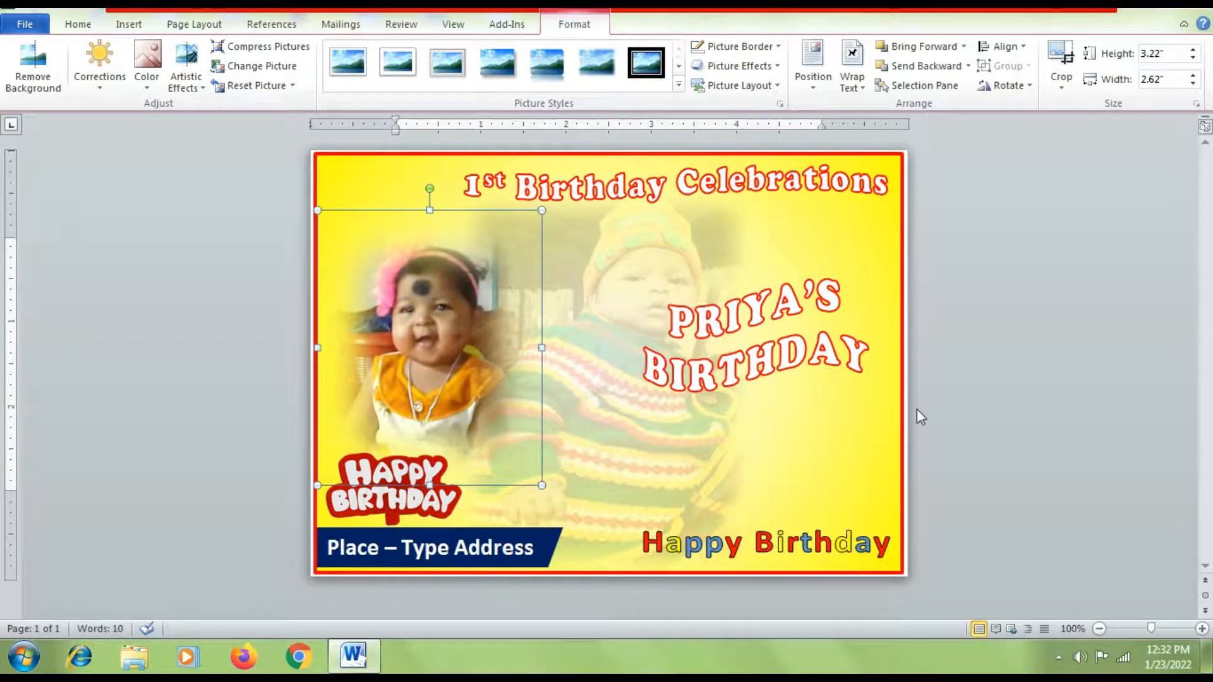
click(986, 410)
Step: Insert the 42-426810_happy-birthday-balloons picture from the same folder and set its text wrapping to In Front of Text
click(129, 28)
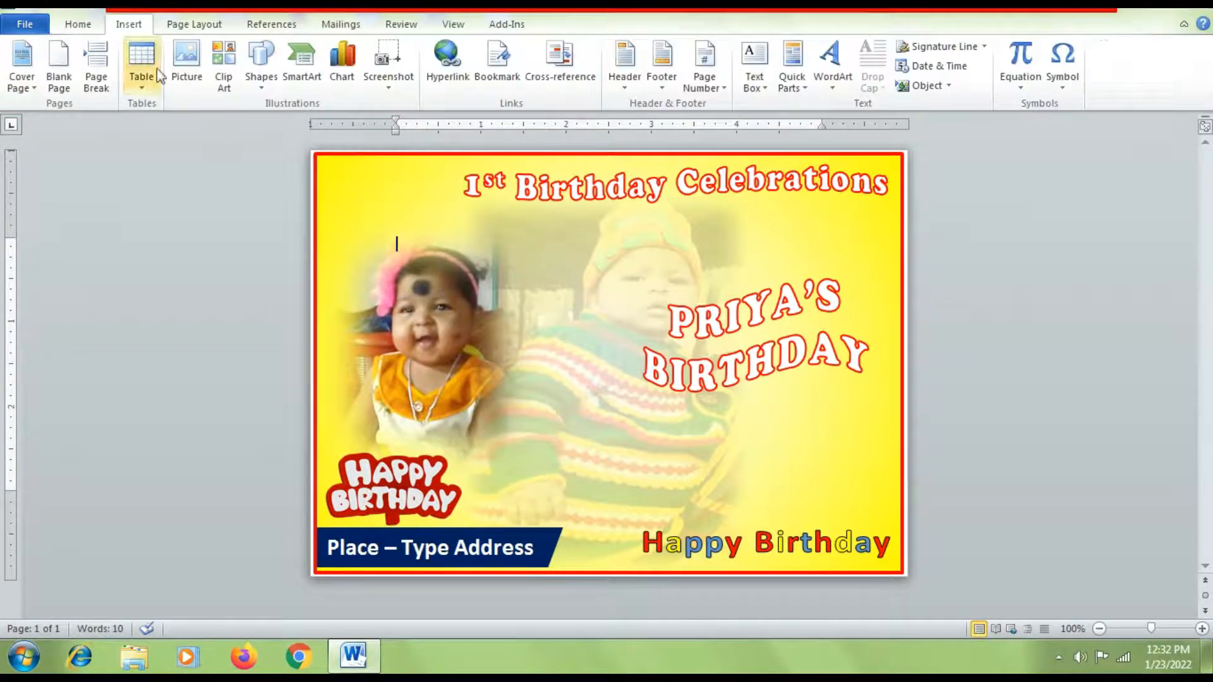
click(186, 63)
click(414, 150)
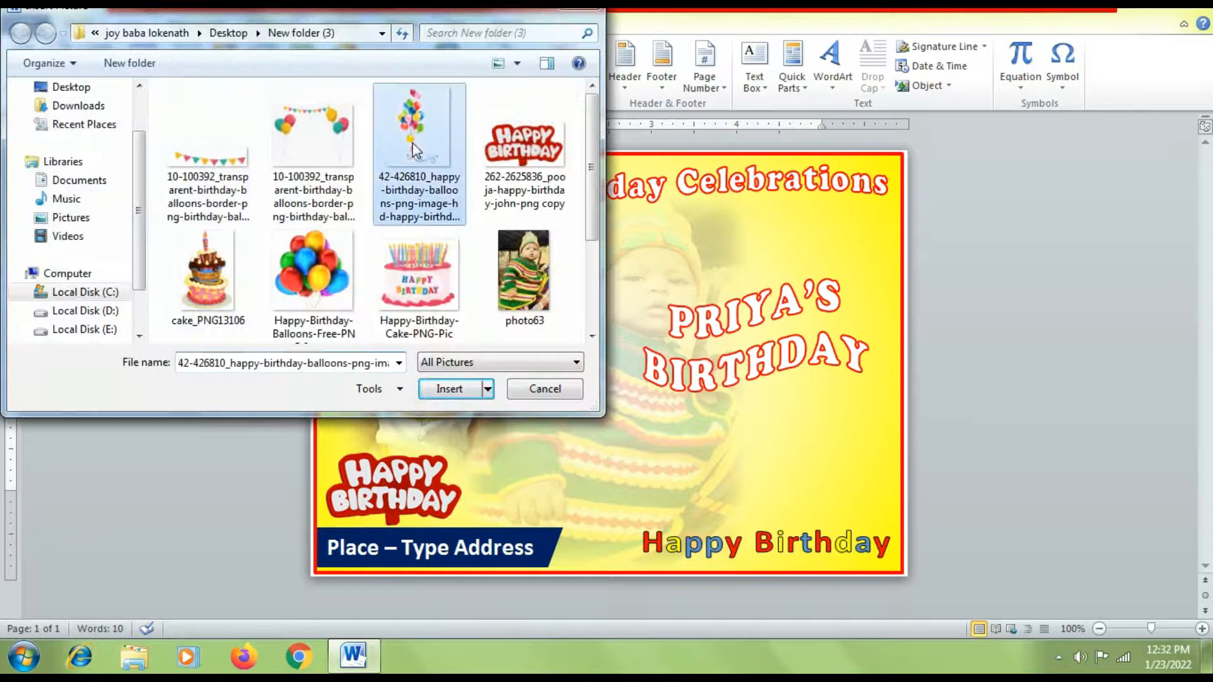
click(449, 389)
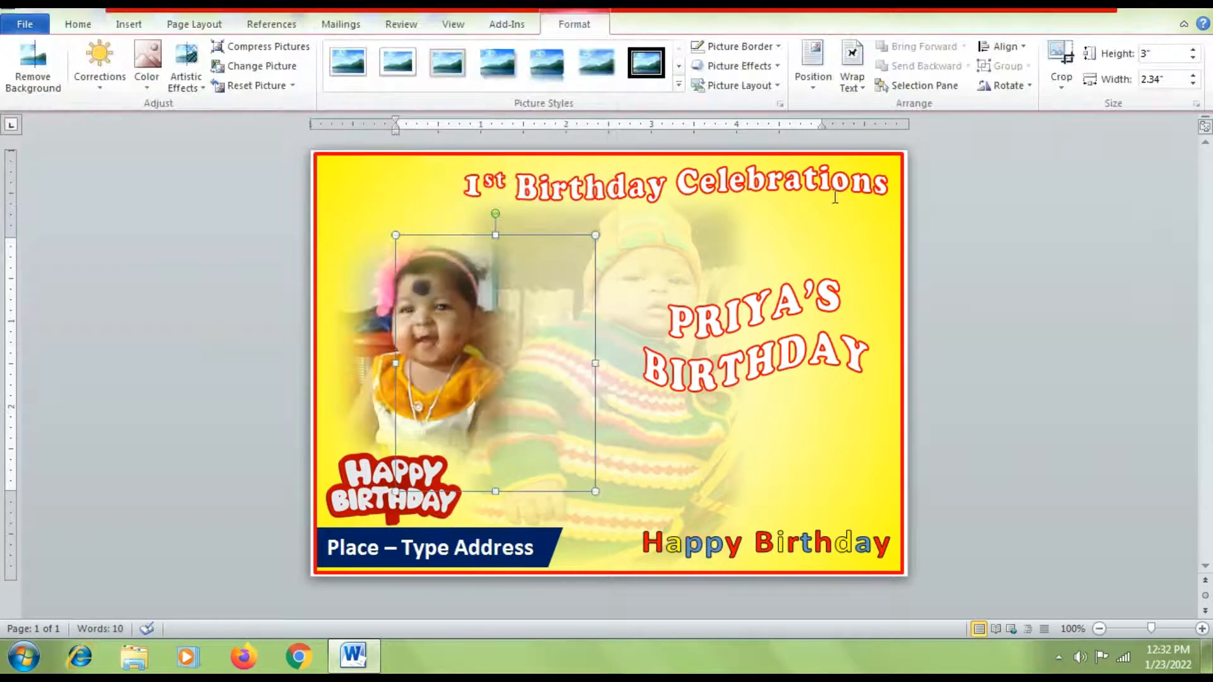
click(852, 73)
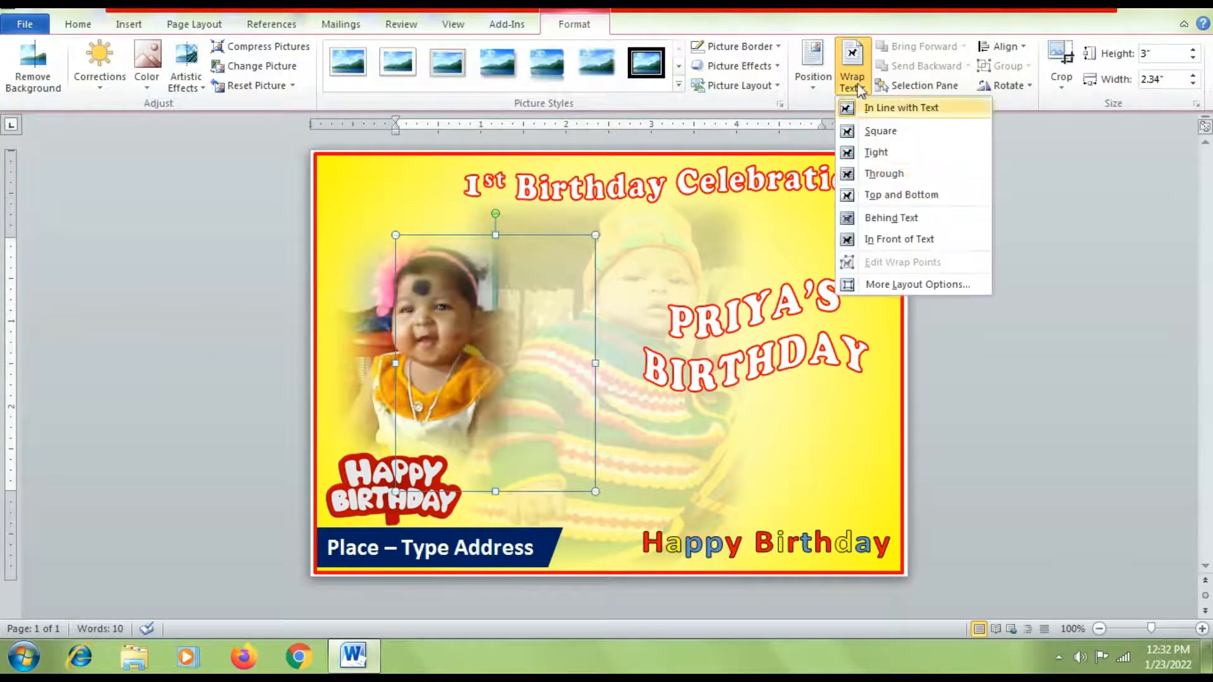
click(897, 240)
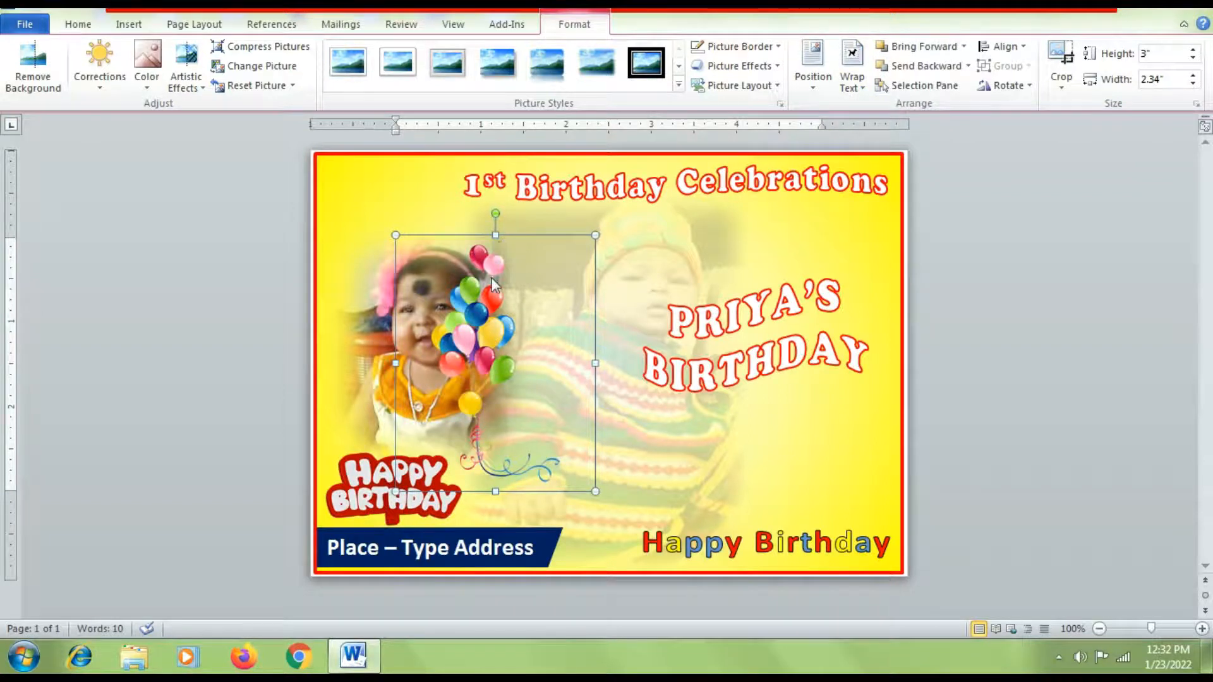
Step: Move the balloons to the card's upper left corner and resize the picture to about 4.03 by 2.02 inches
drag(492, 288, 374, 218)
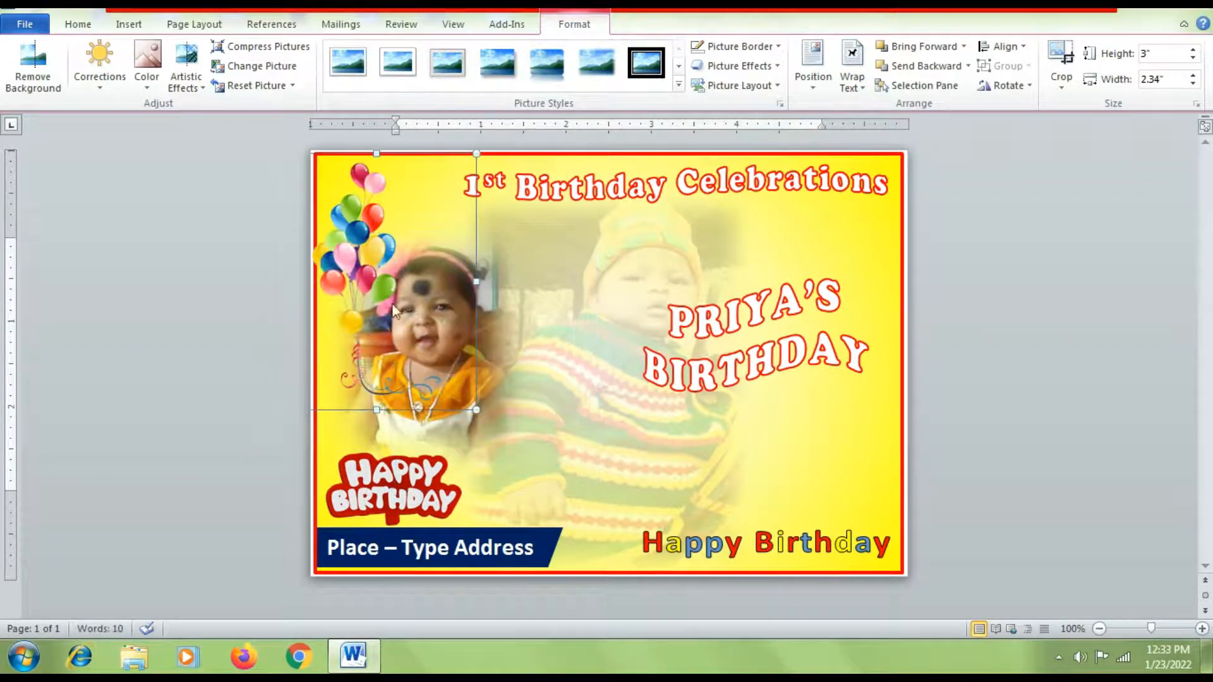
drag(378, 409, 382, 499)
drag(477, 327, 449, 327)
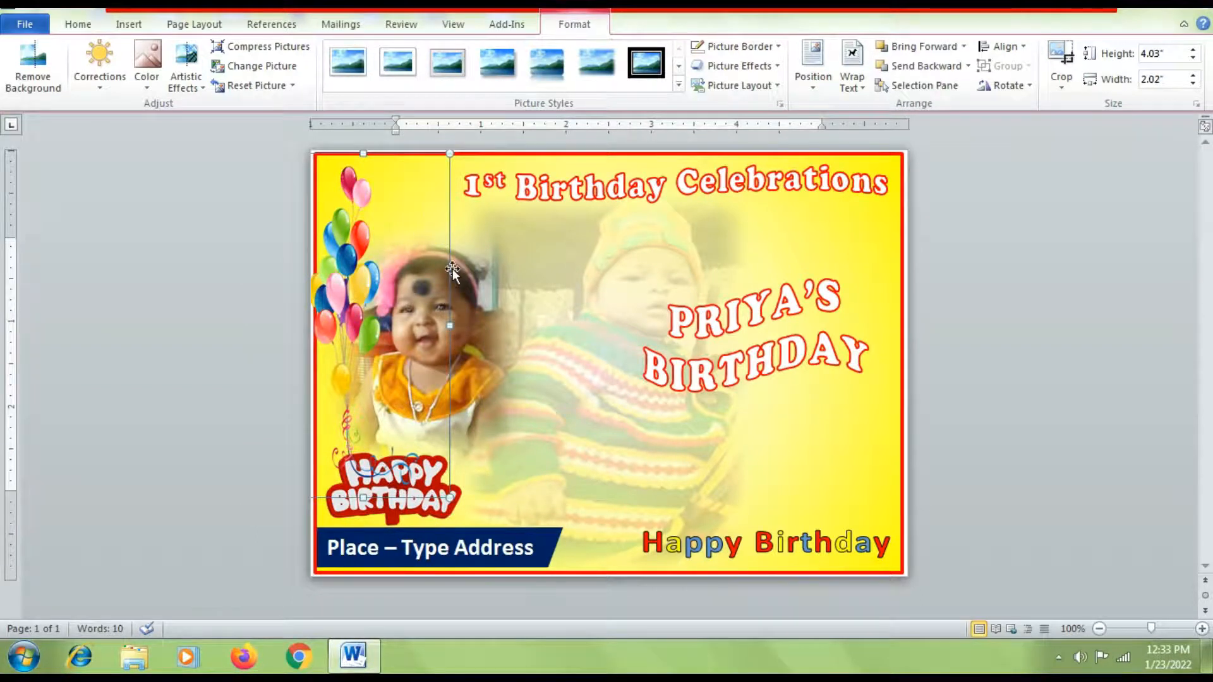
Step: Nudge the balloons up and slightly right, then resize the picture to about 4.19 by 1.78 inches so its strings reach the sign
key(Up)
key(Up)
key(Up)
key(Up)
key(Up)
key(Up)
key(Up)
key(Up)
key(Up)
key(Up)
key(Right)
key(Right)
key(Right)
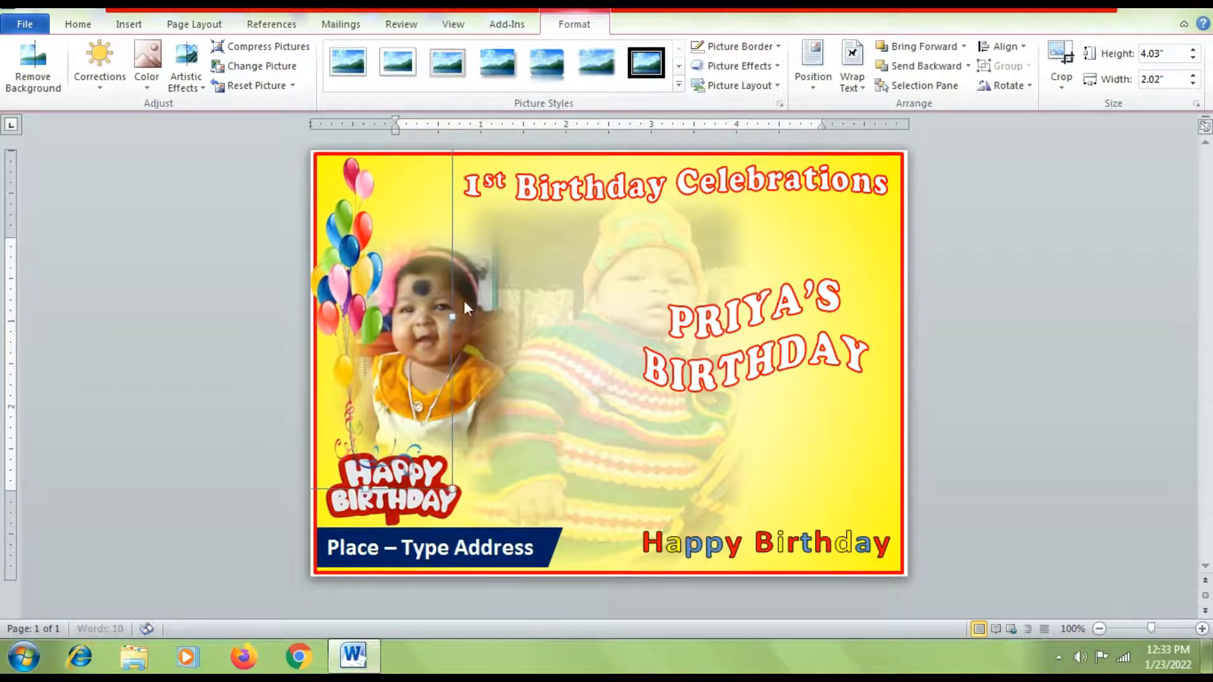
drag(452, 317, 442, 316)
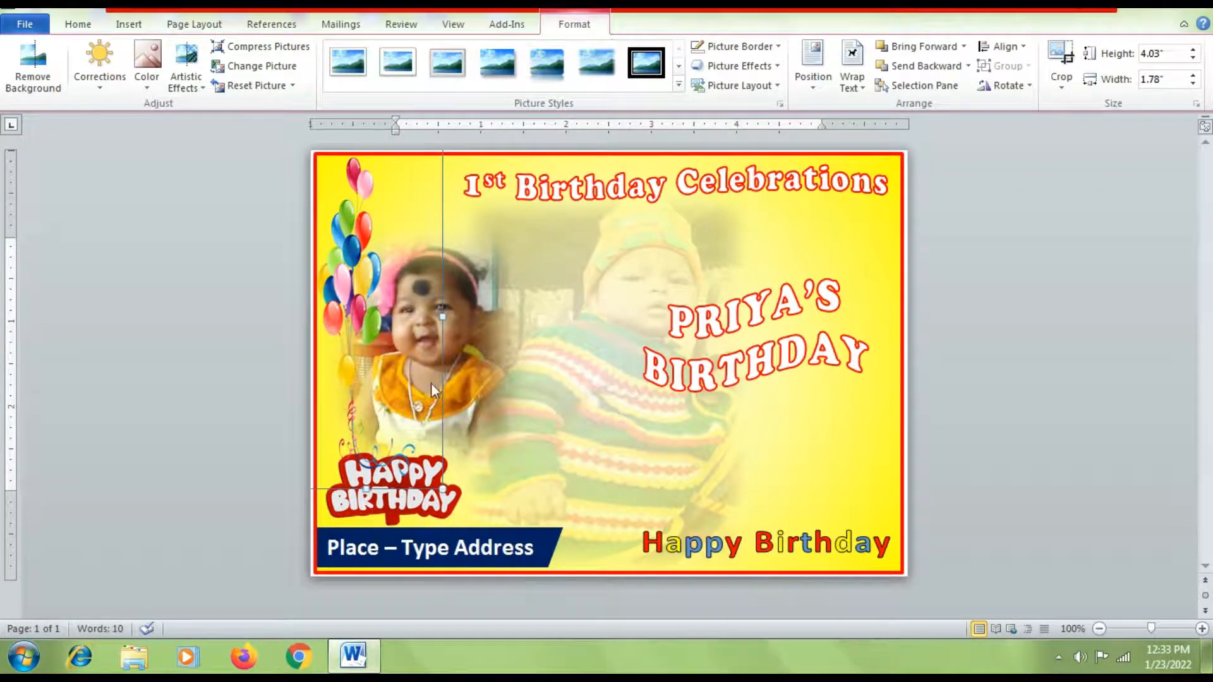
drag(365, 486, 395, 502)
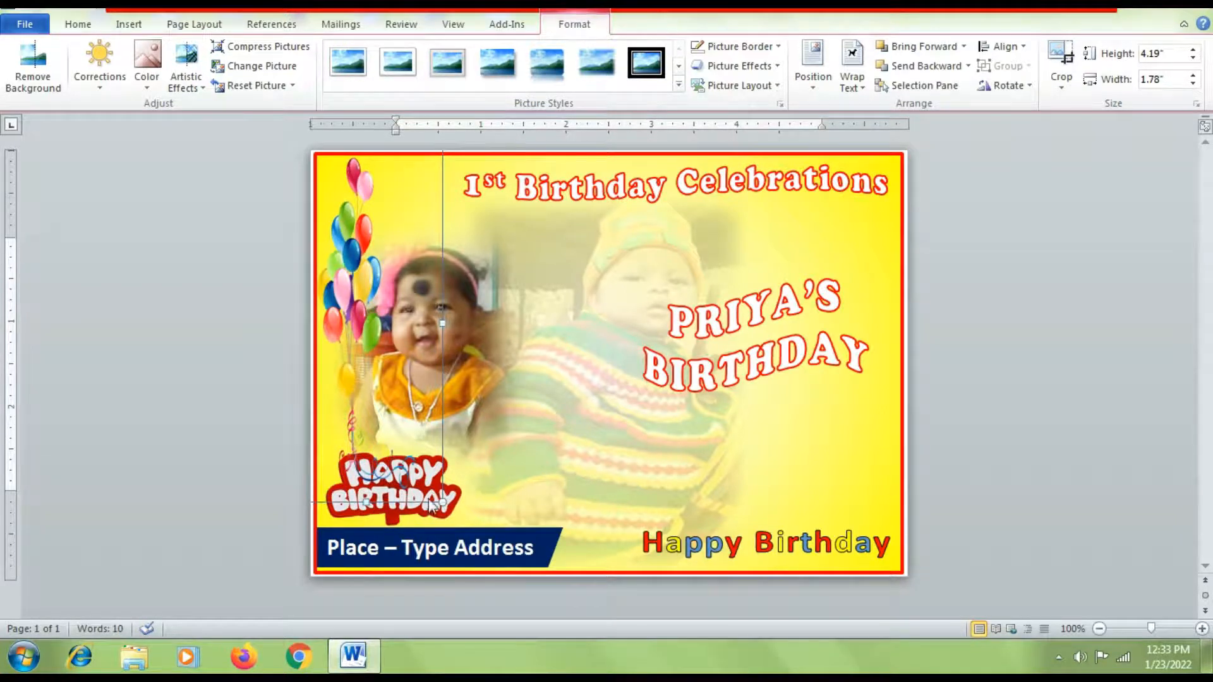
Step: Bring the red "Happy Birthday" sign to the front so it covers the balloon strings, and deselect it
click(455, 508)
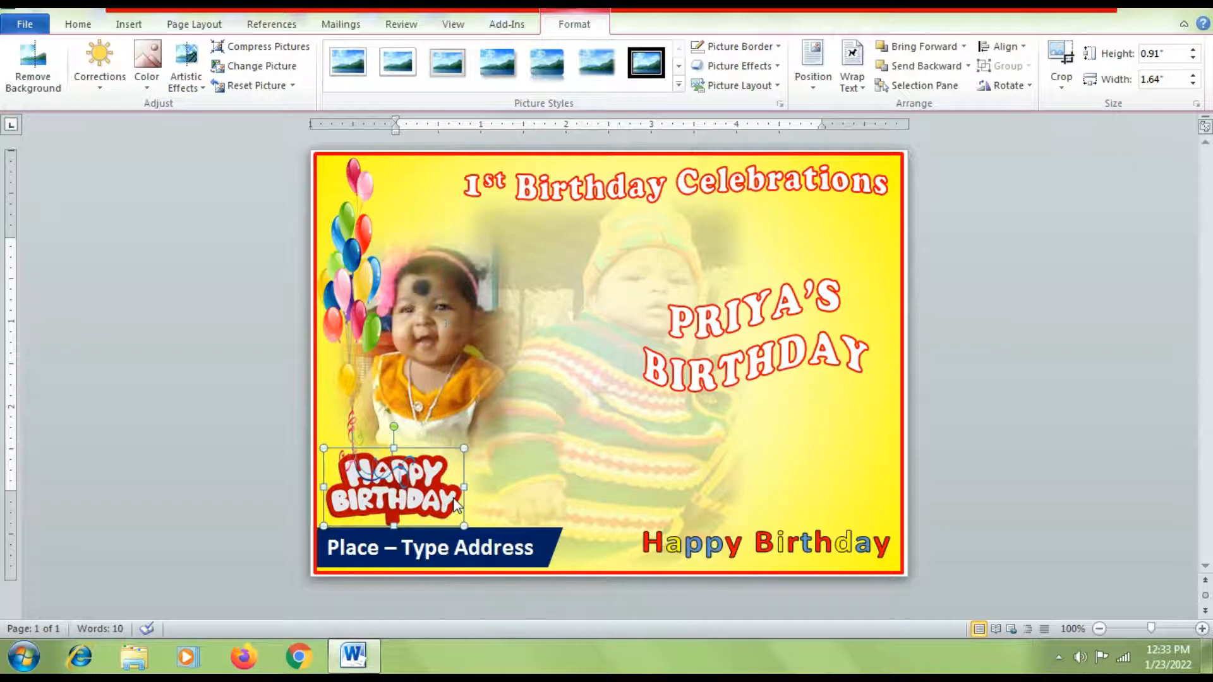
click(852, 74)
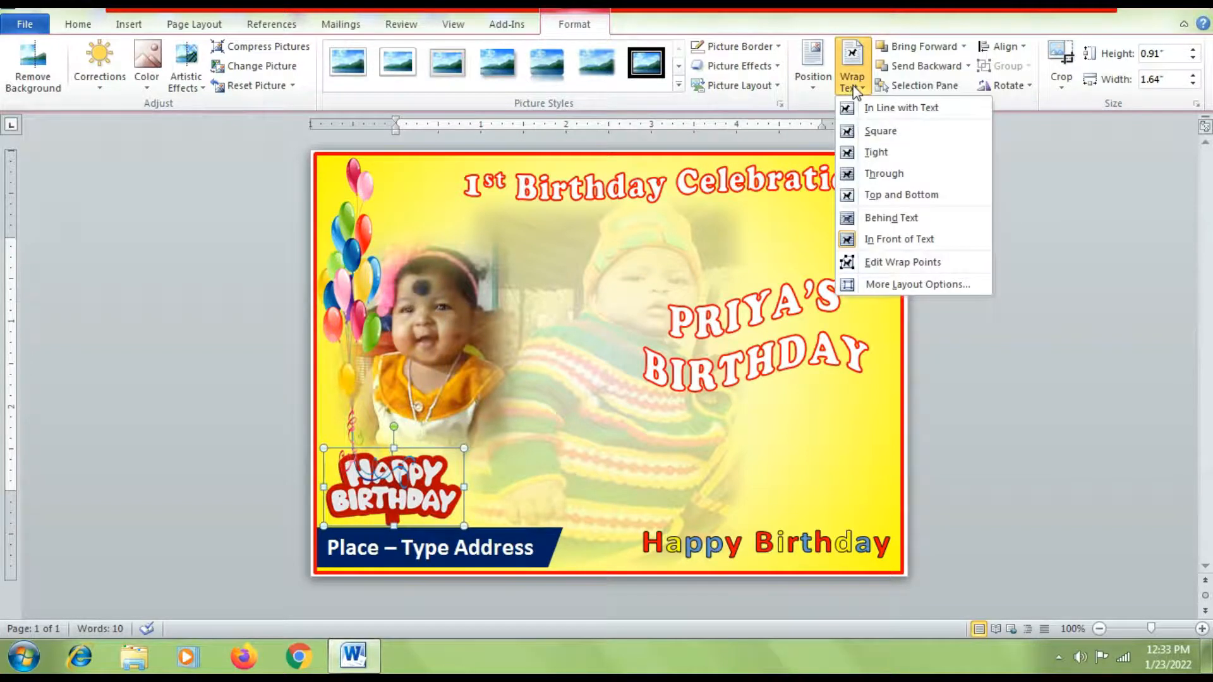
click(875, 246)
right_click(435, 501)
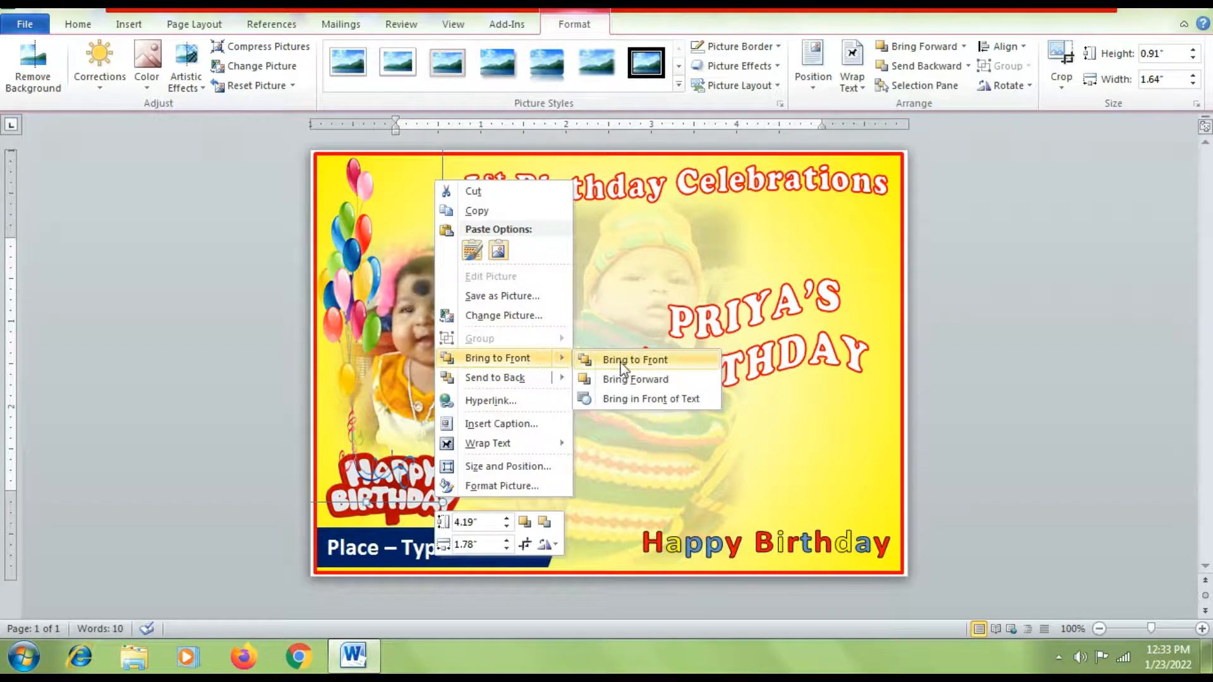
click(620, 361)
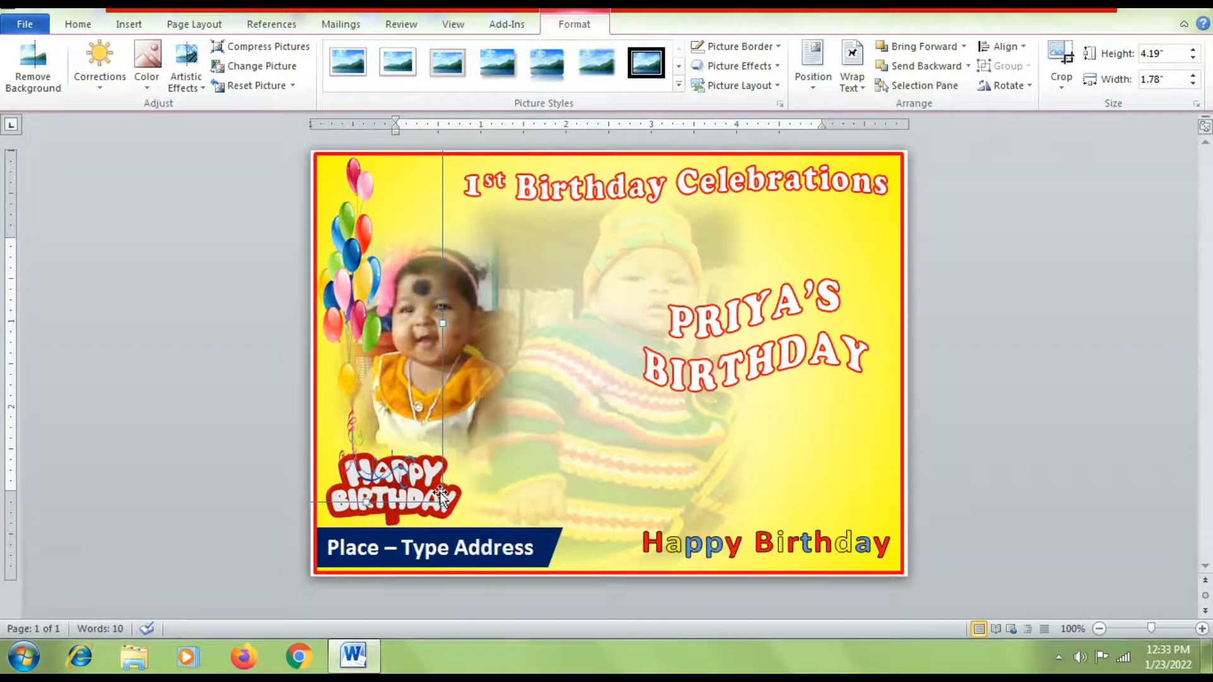
click(453, 504)
right_click(454, 503)
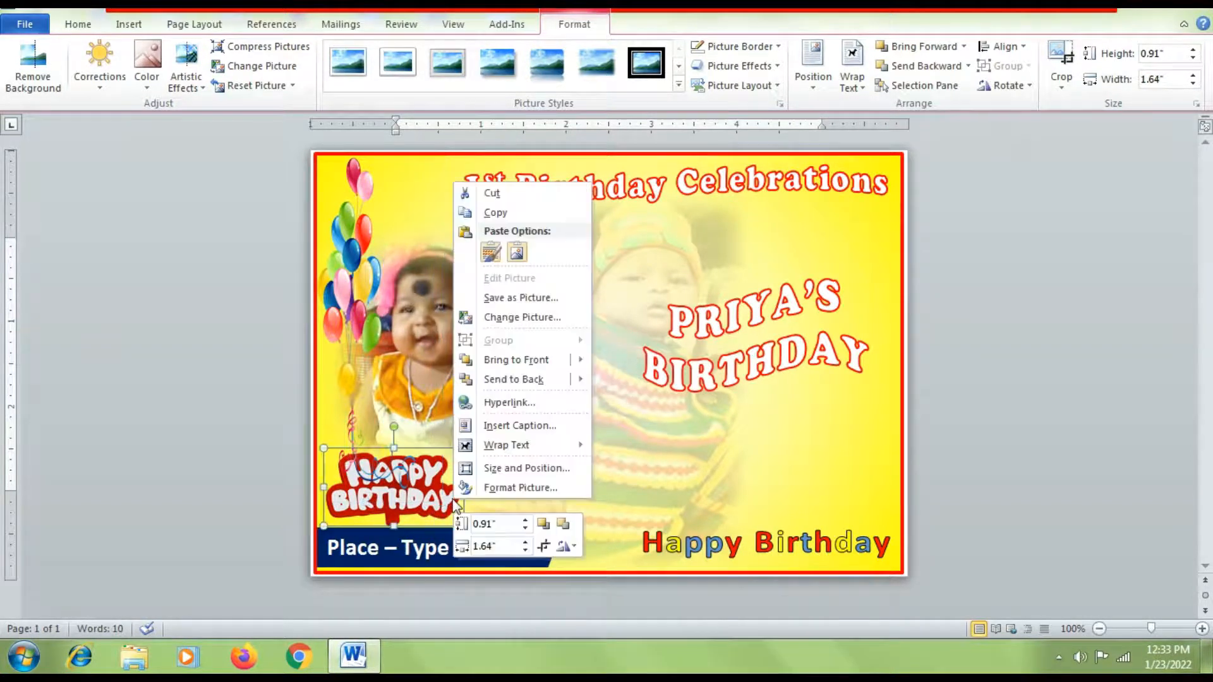
mouse_move(520, 361)
click(619, 361)
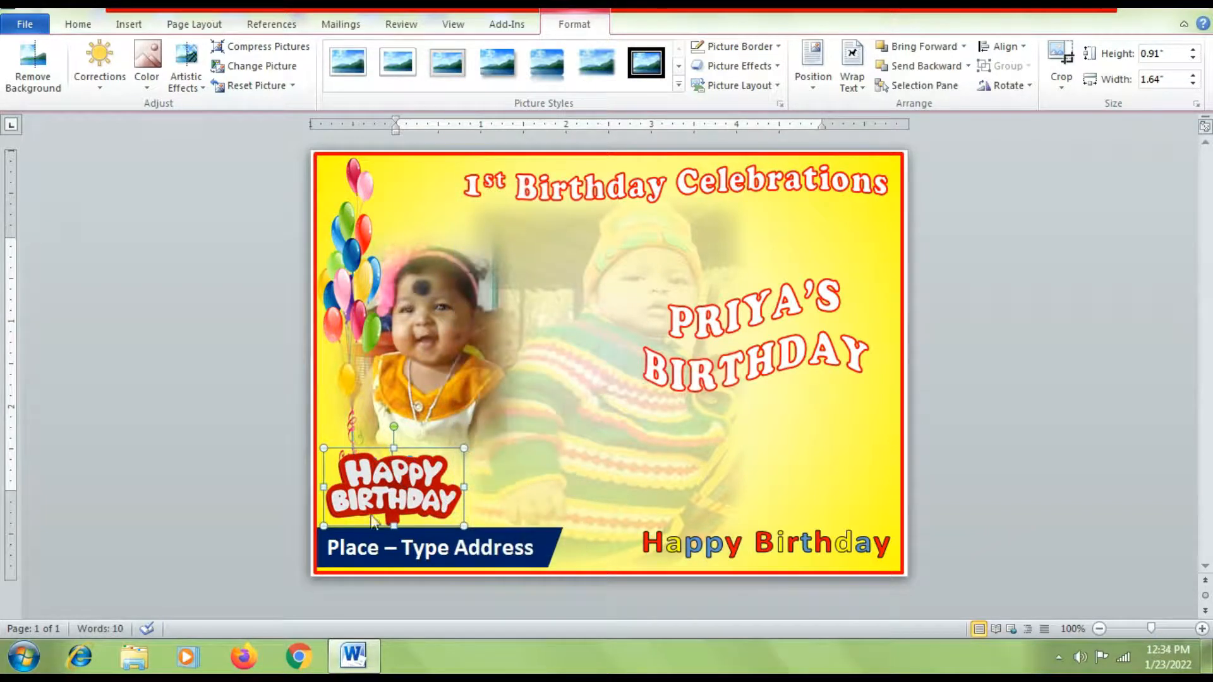
click(995, 520)
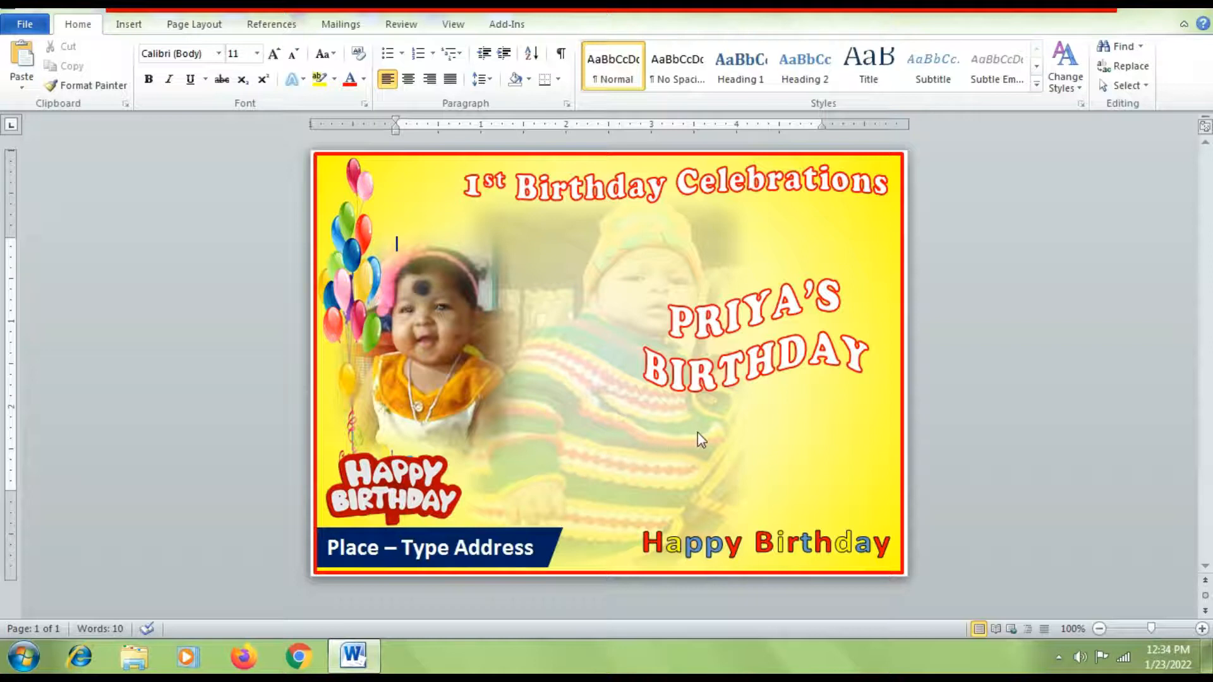
Step: Move the child's two-line birthday WordArt slightly right and up, close to the card's right border
click(774, 361)
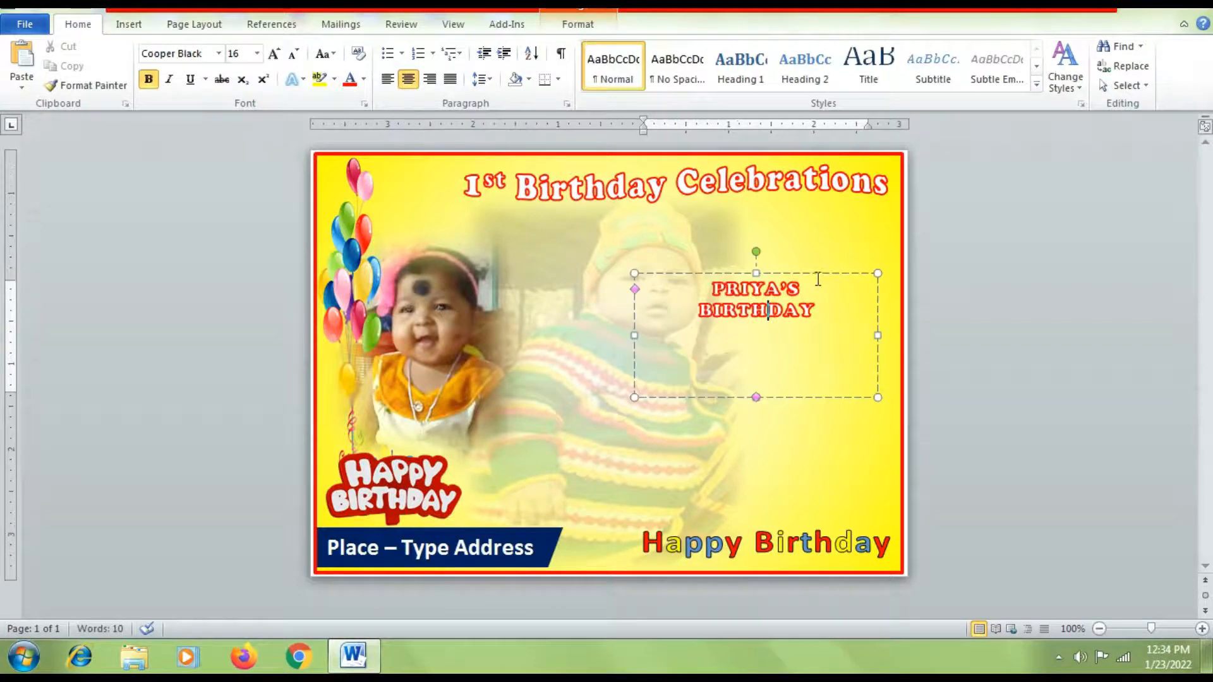
drag(817, 273, 836, 268)
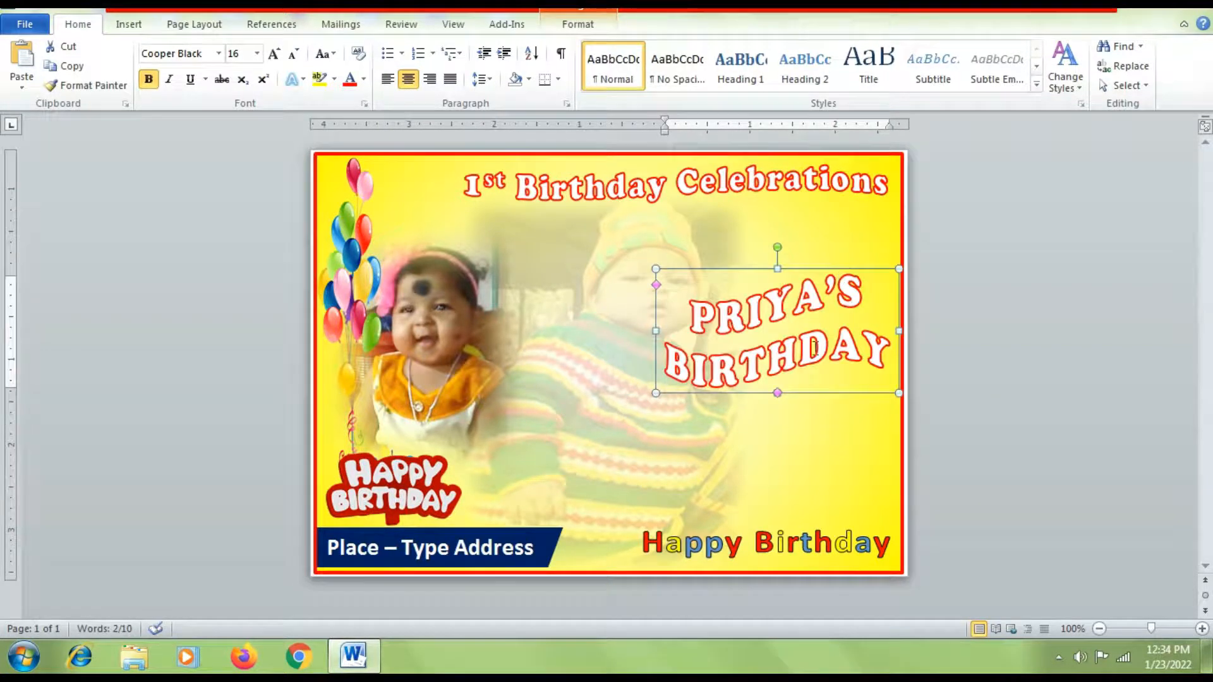
Step: Insert the cake_PNG13106 picture from the same folder and set its text wrapping to In Front of Text
click(126, 25)
click(181, 73)
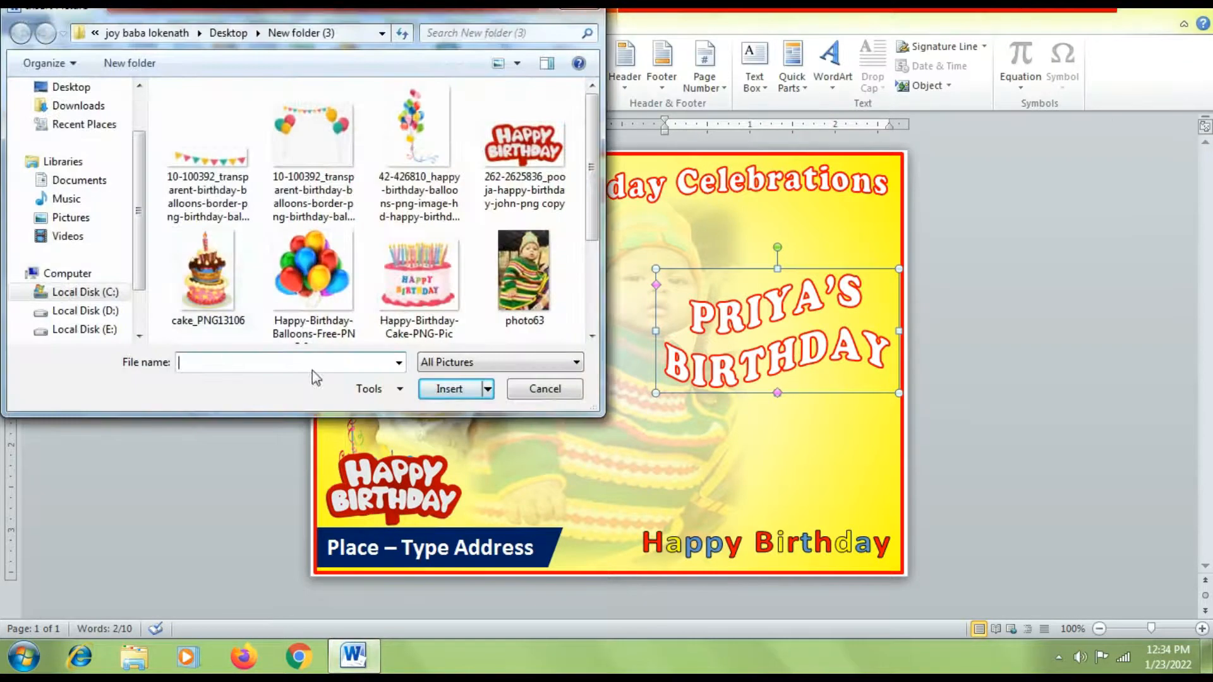
click(205, 278)
click(449, 389)
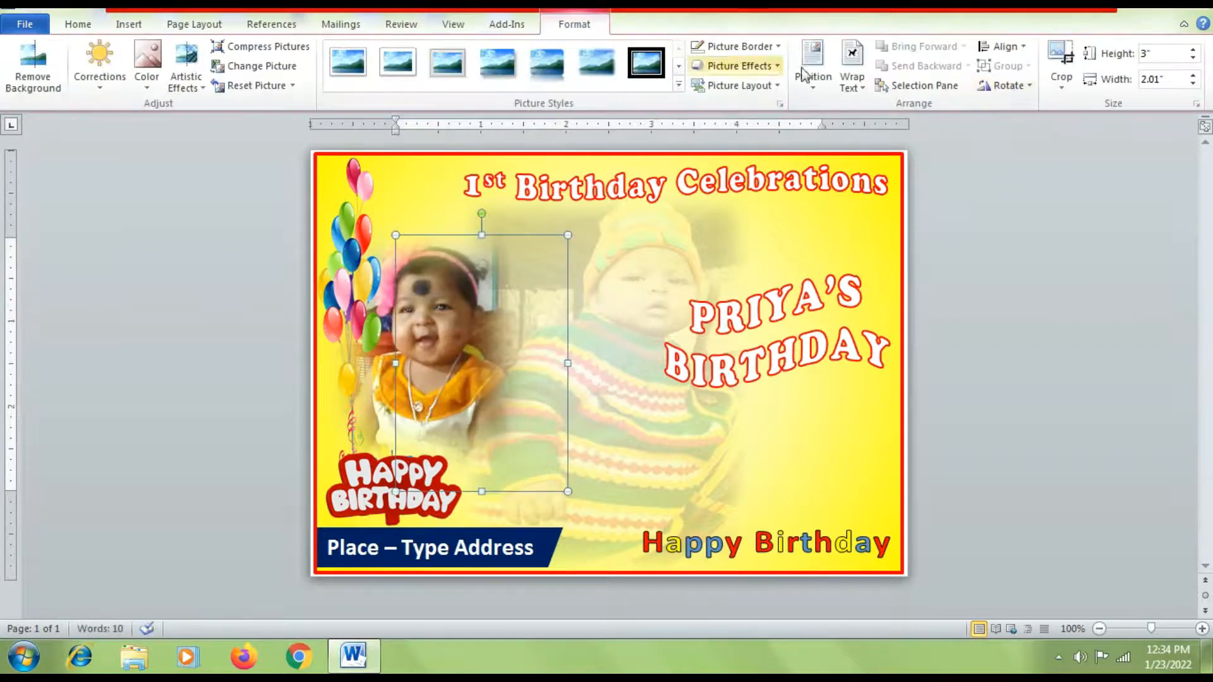
click(851, 69)
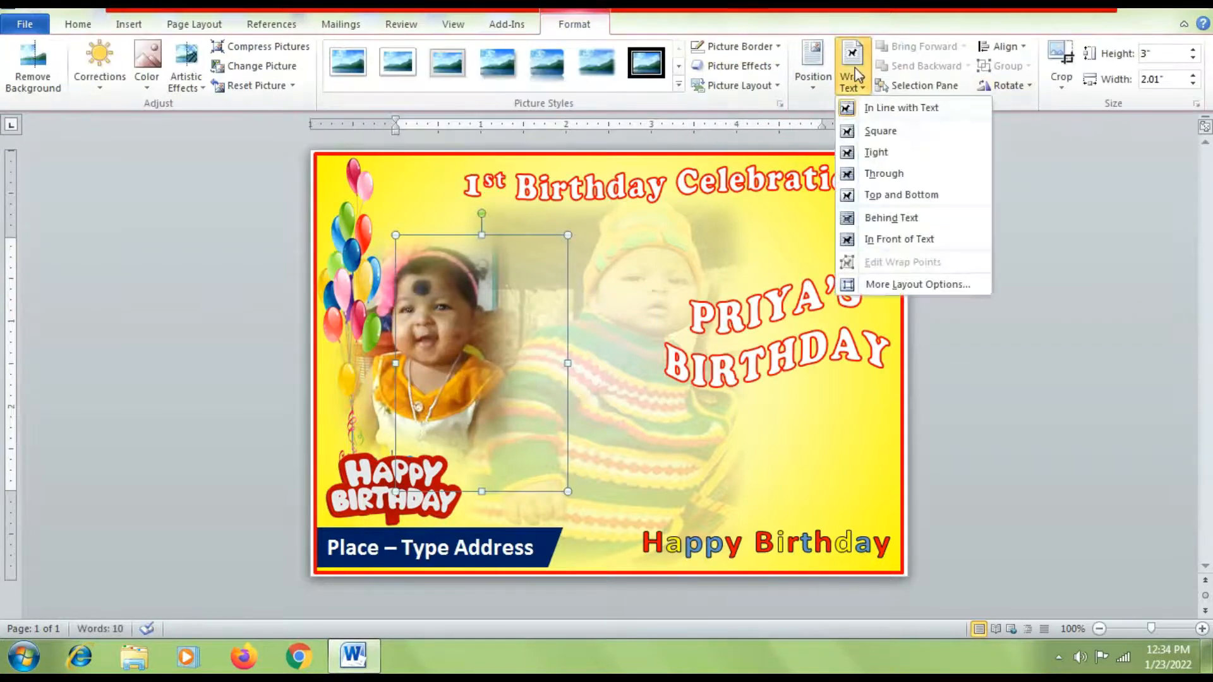
click(909, 240)
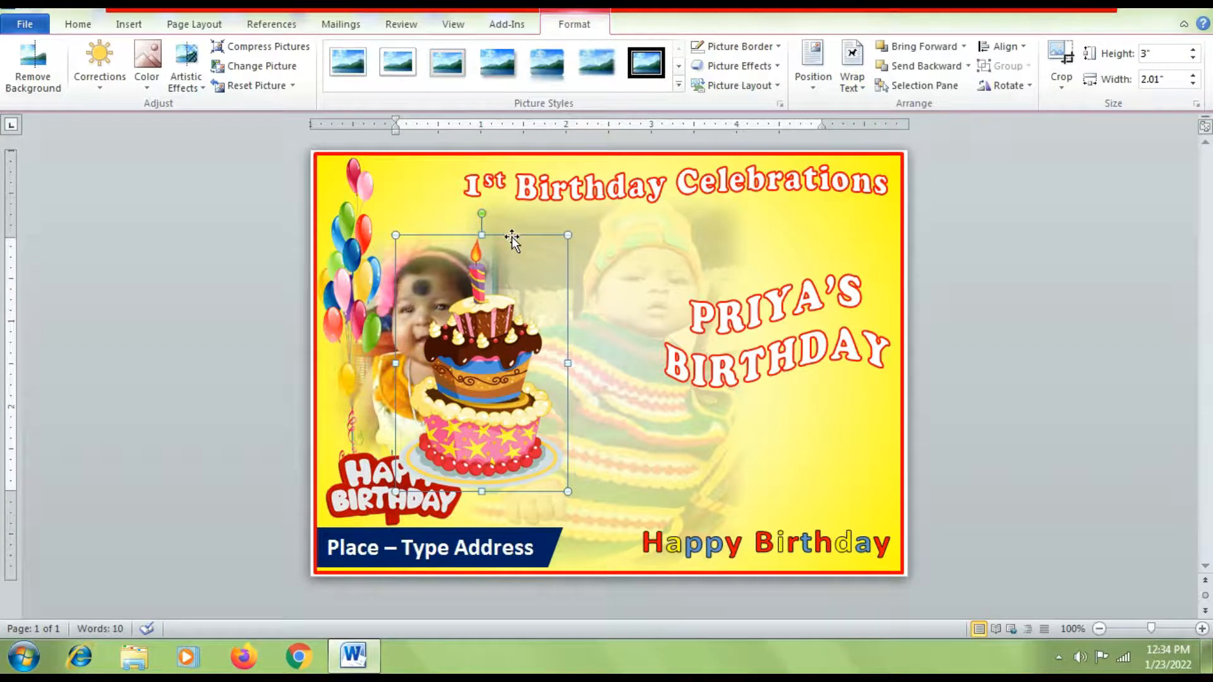
Step: Shrink the cake to about 1.82 by 1.82 inches and place it between the two-line WordArt and the multicolored "Happy Birthday" text
drag(513, 237, 808, 279)
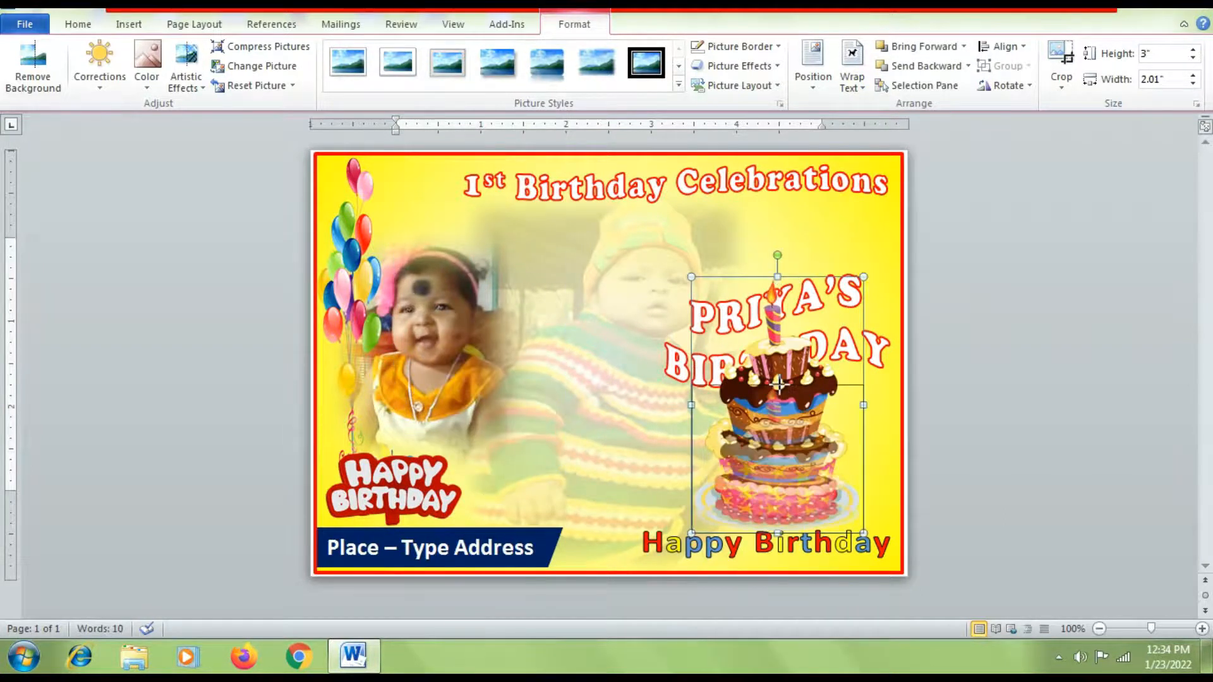
drag(779, 384, 778, 378)
drag(696, 454, 708, 456)
drag(789, 454, 805, 448)
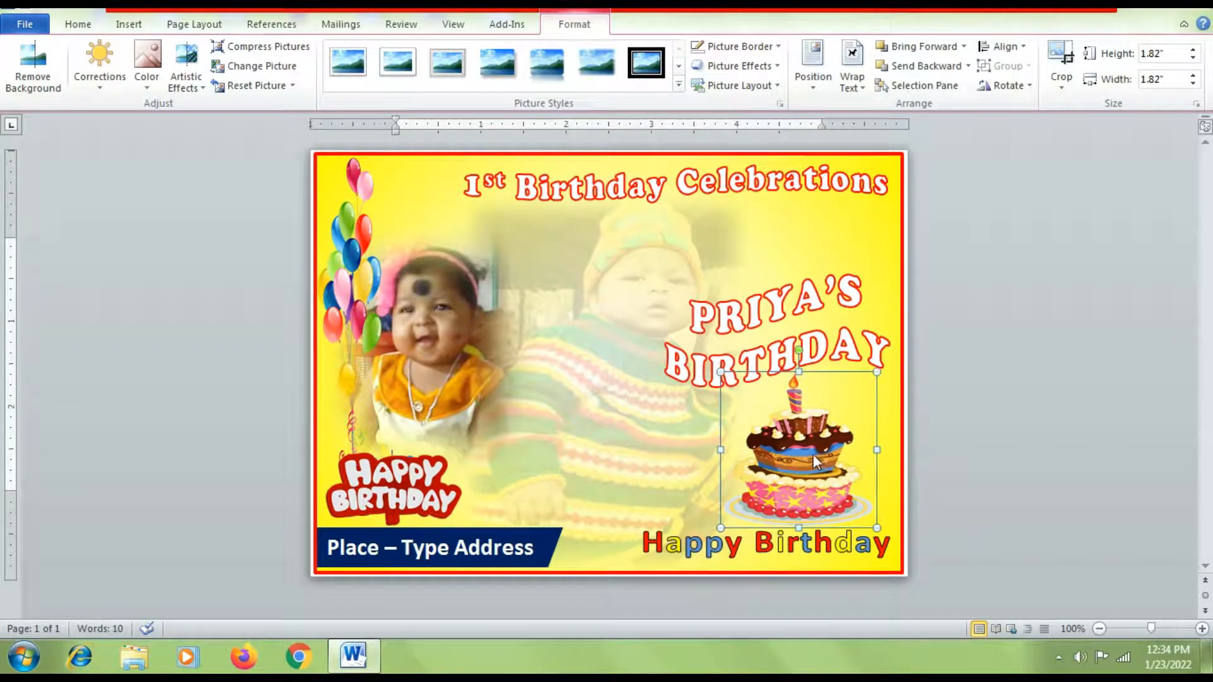
drag(798, 453, 781, 470)
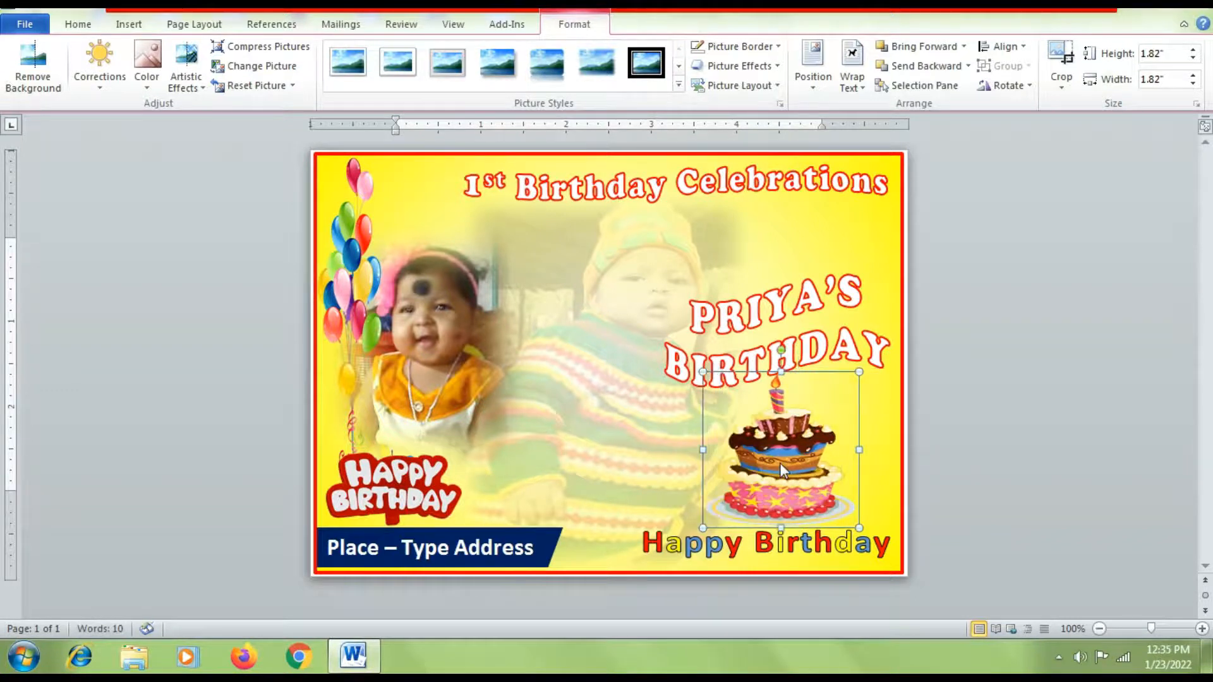
click(967, 472)
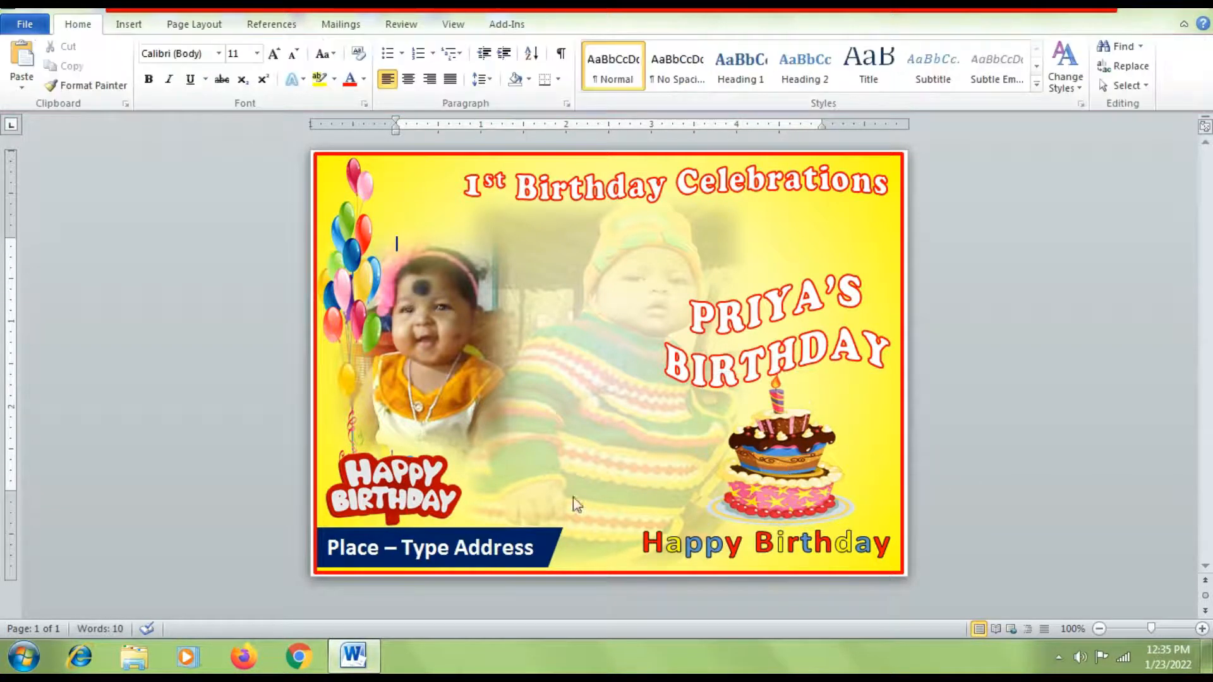
Step: Move the soft-edged photo of the child with the pink flower slightly down and right
click(445, 411)
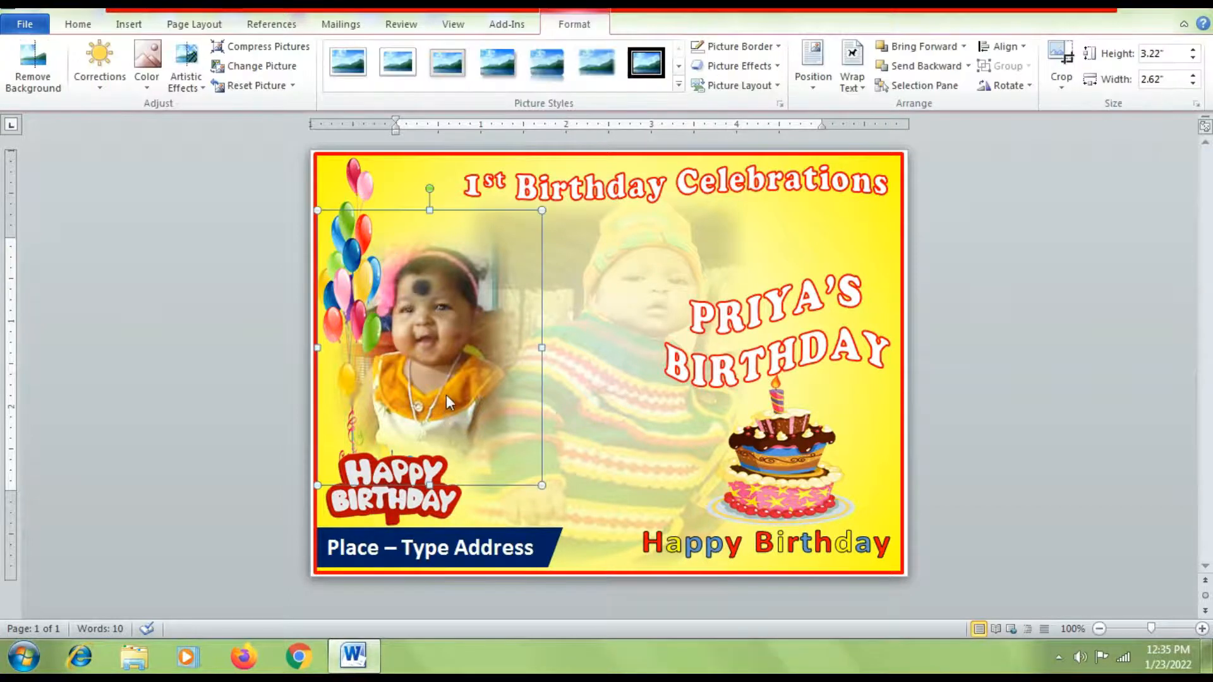
drag(445, 396, 457, 411)
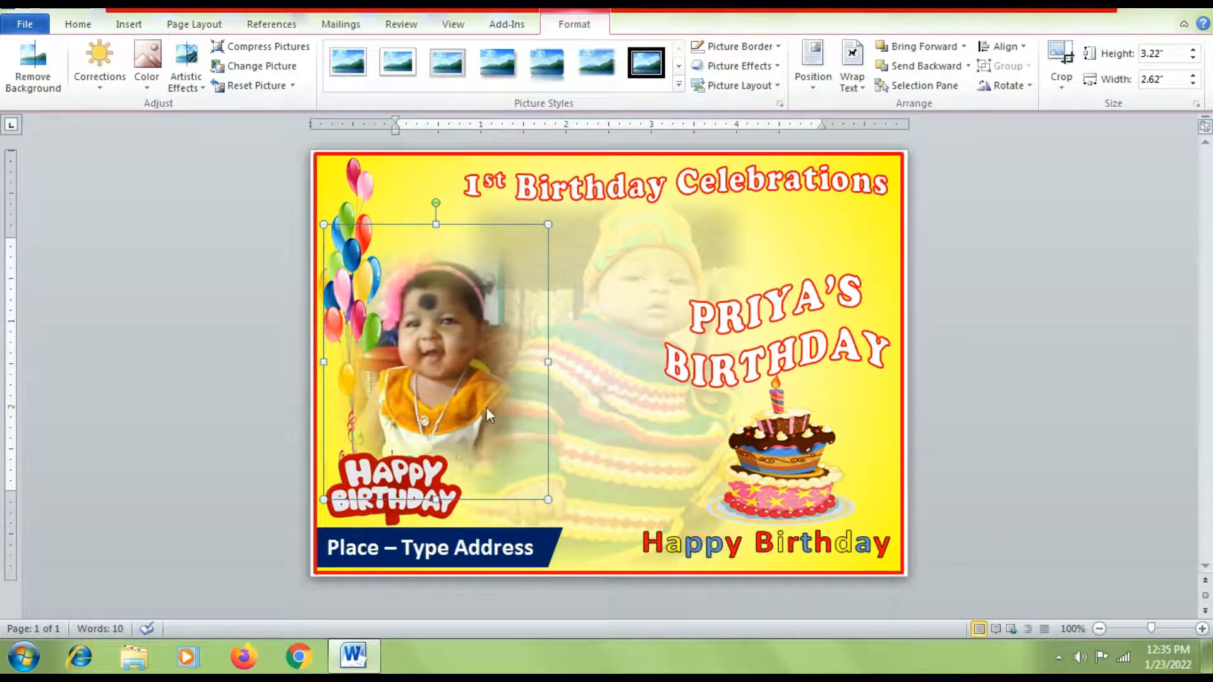
click(590, 393)
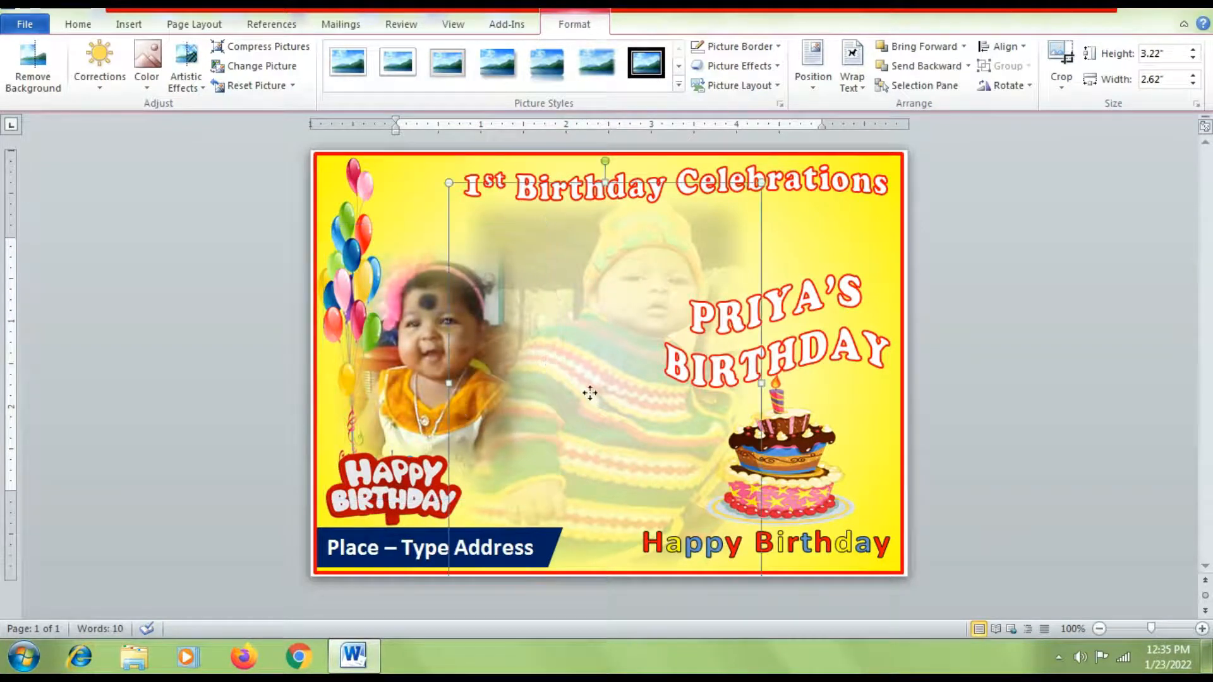
Step: Bring the soft-edged photo of the child with the pink flower to the front of the stacking order
click(435, 393)
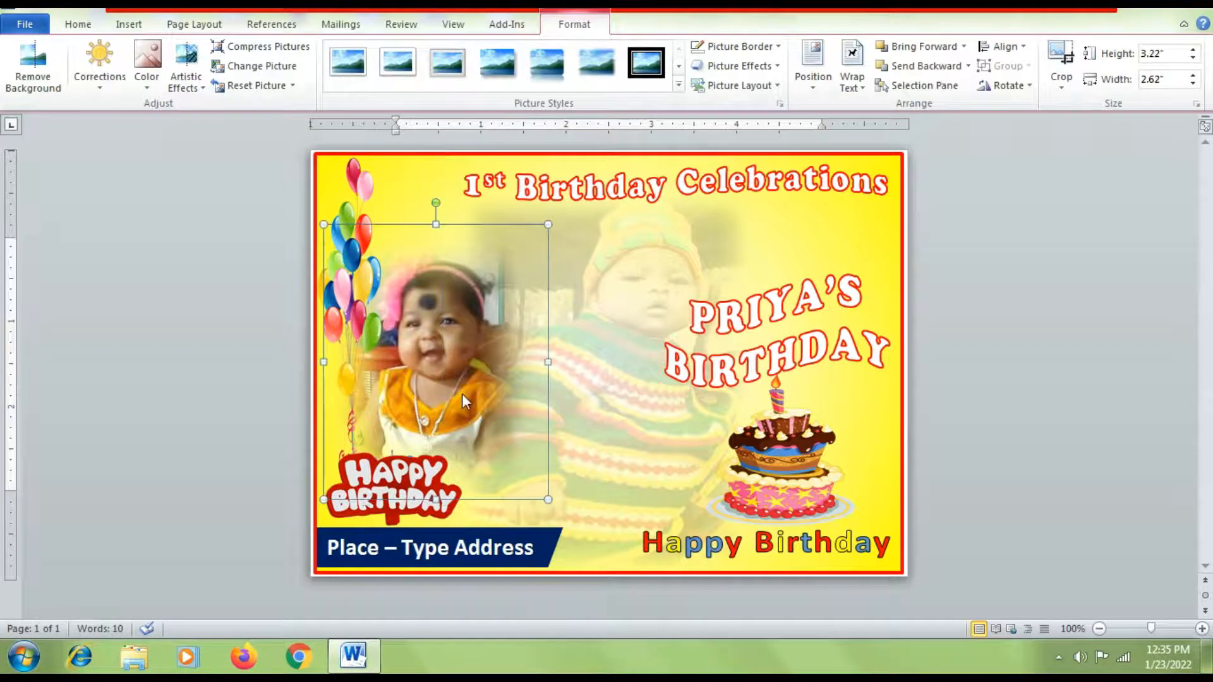
right_click(462, 393)
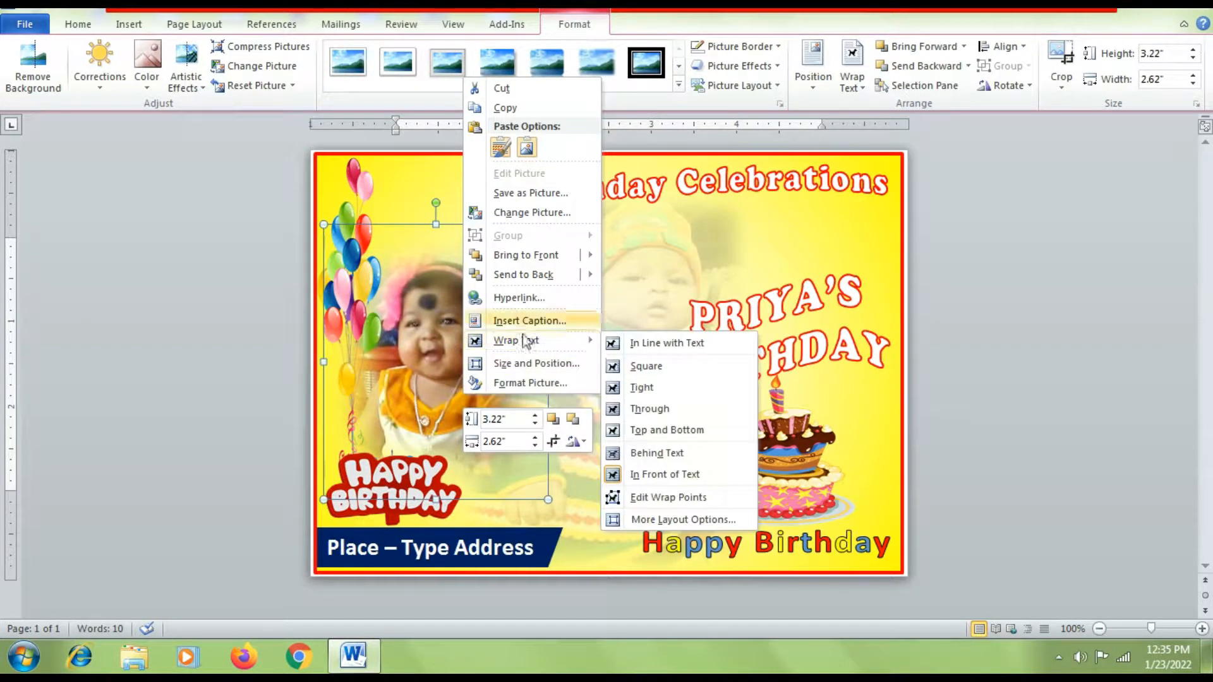
mouse_move(560, 258)
click(658, 259)
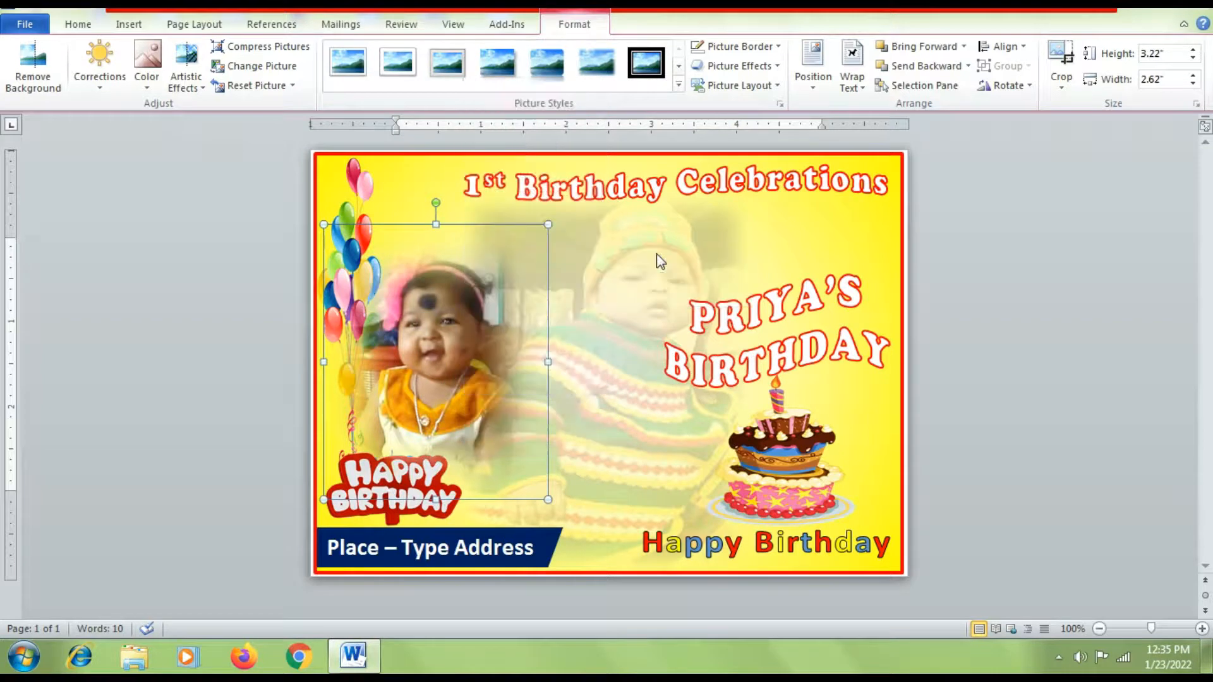
click(576, 398)
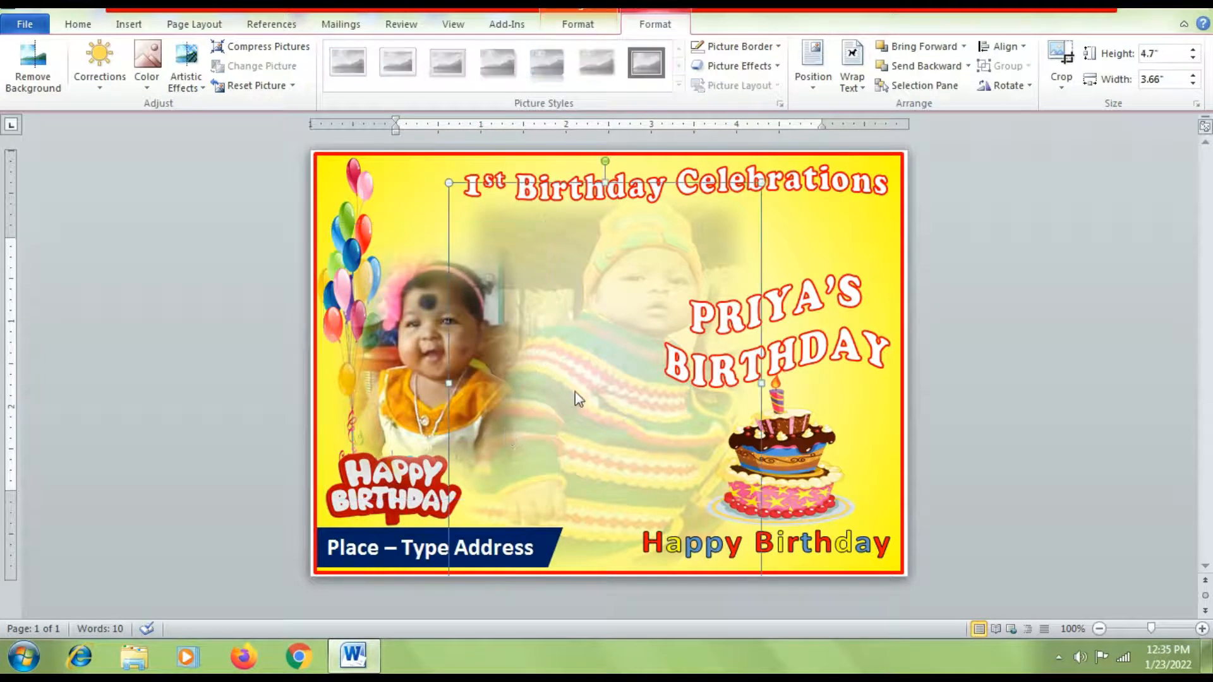
click(415, 368)
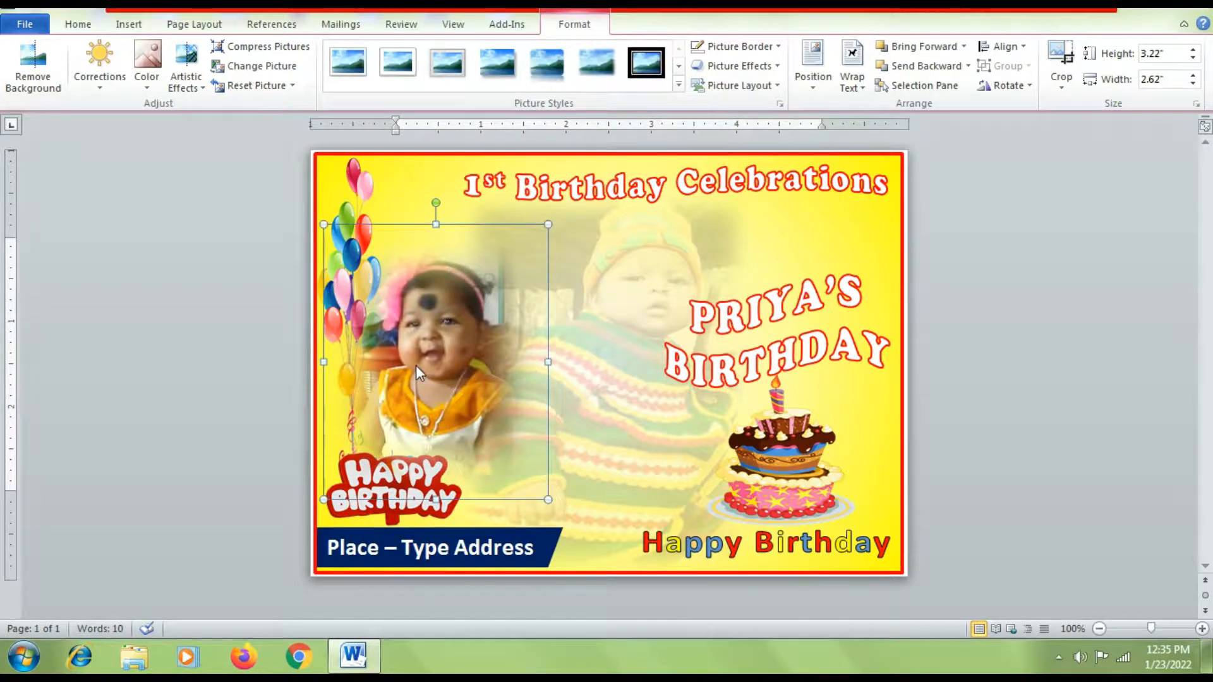
Step: Send the faded large photo to the back, and send the yellow gradient background rectangle behind it
click(578, 379)
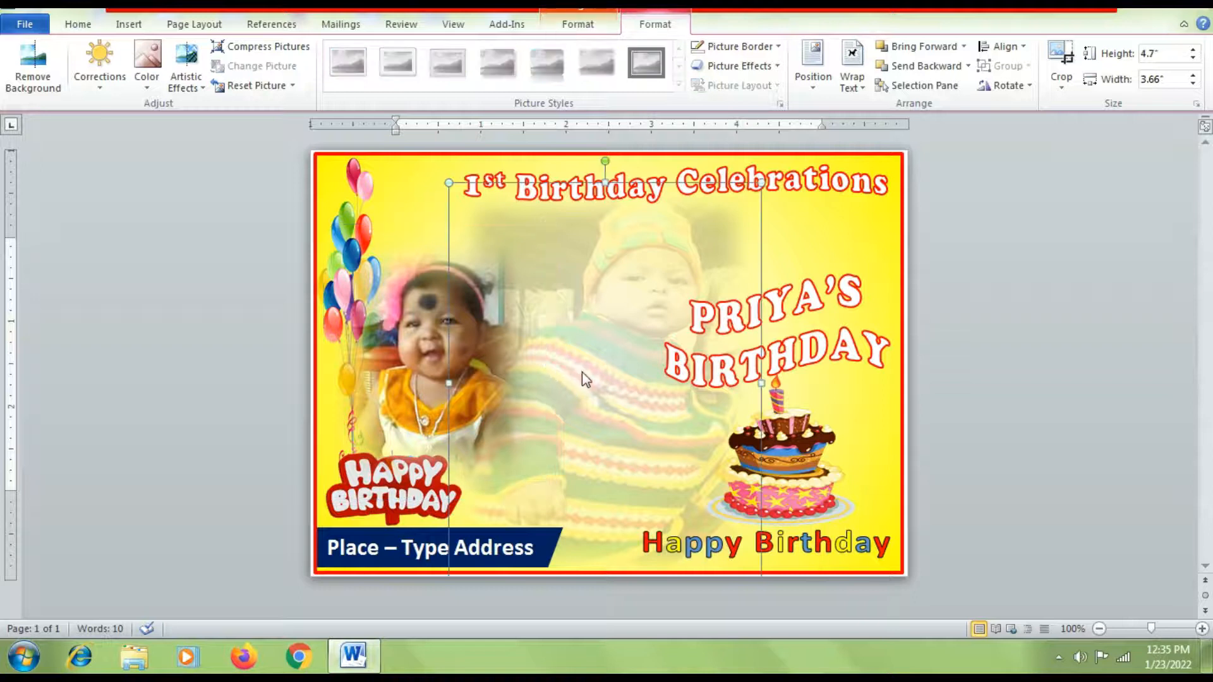
mouse_move(640, 242)
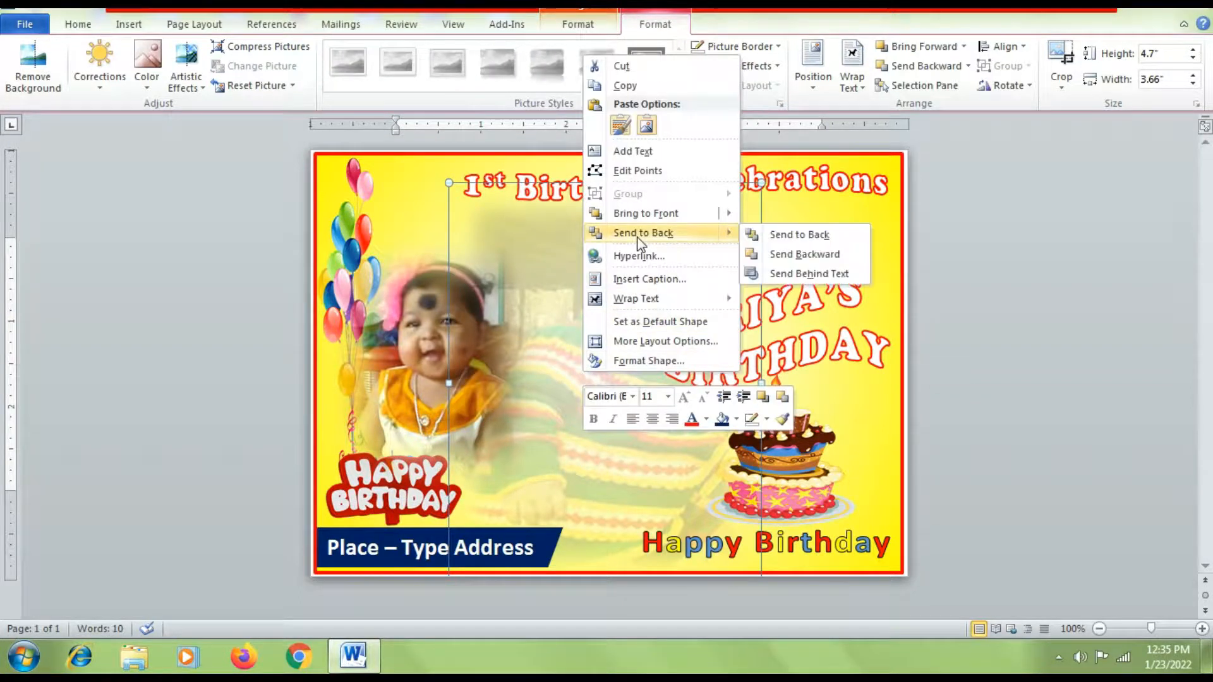
click(779, 236)
click(882, 418)
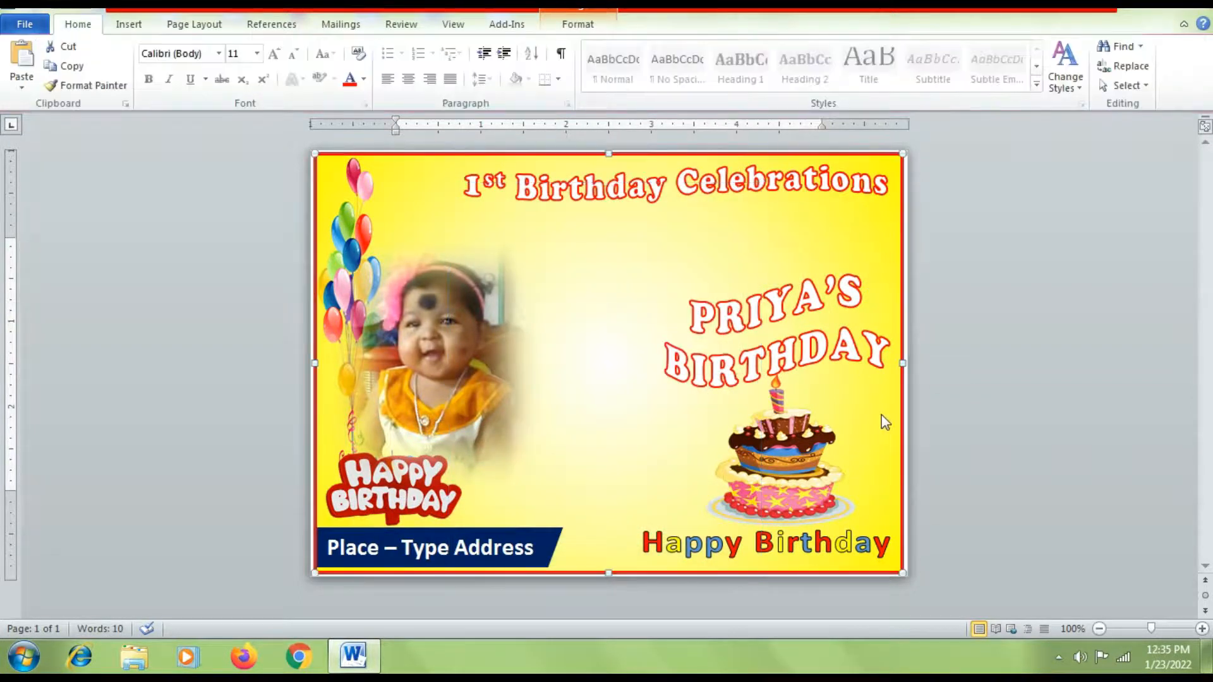
right_click(884, 420)
mouse_move(929, 280)
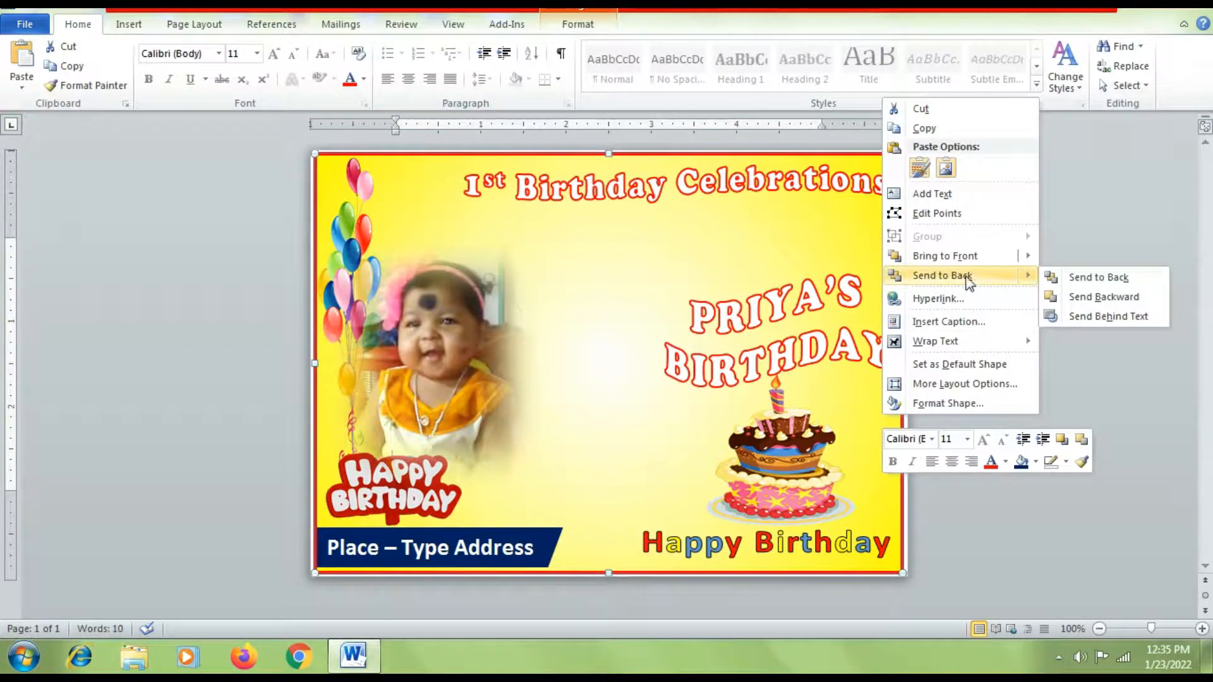
click(1096, 279)
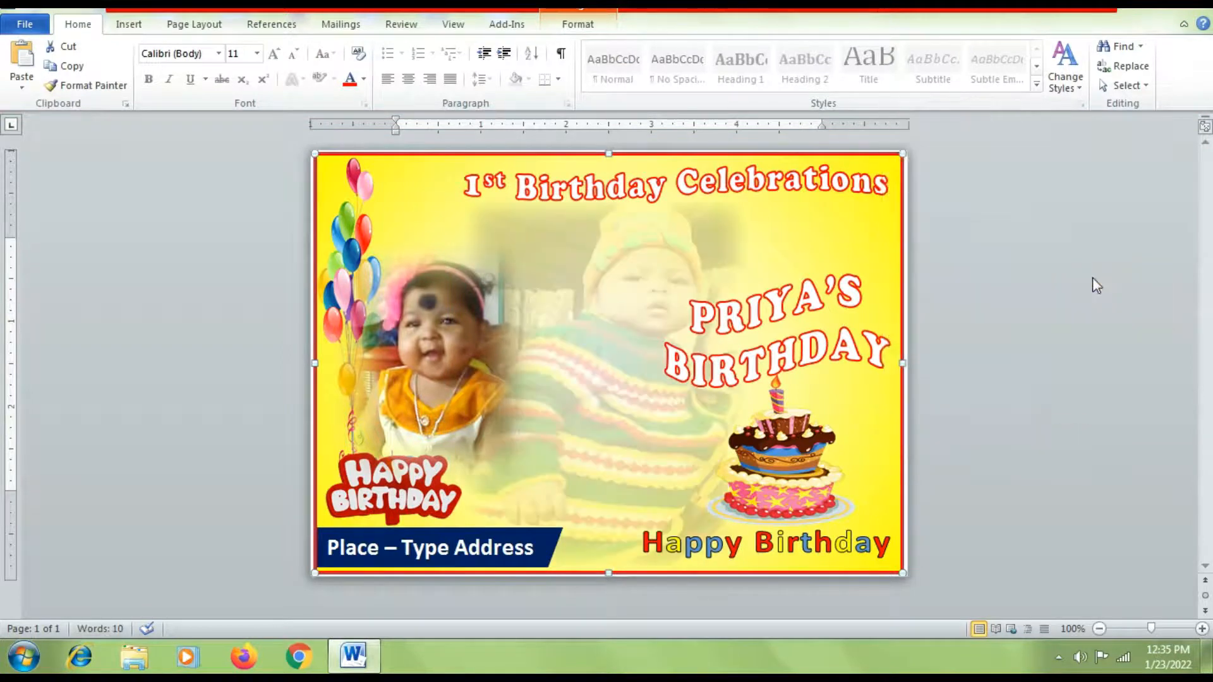
click(449, 415)
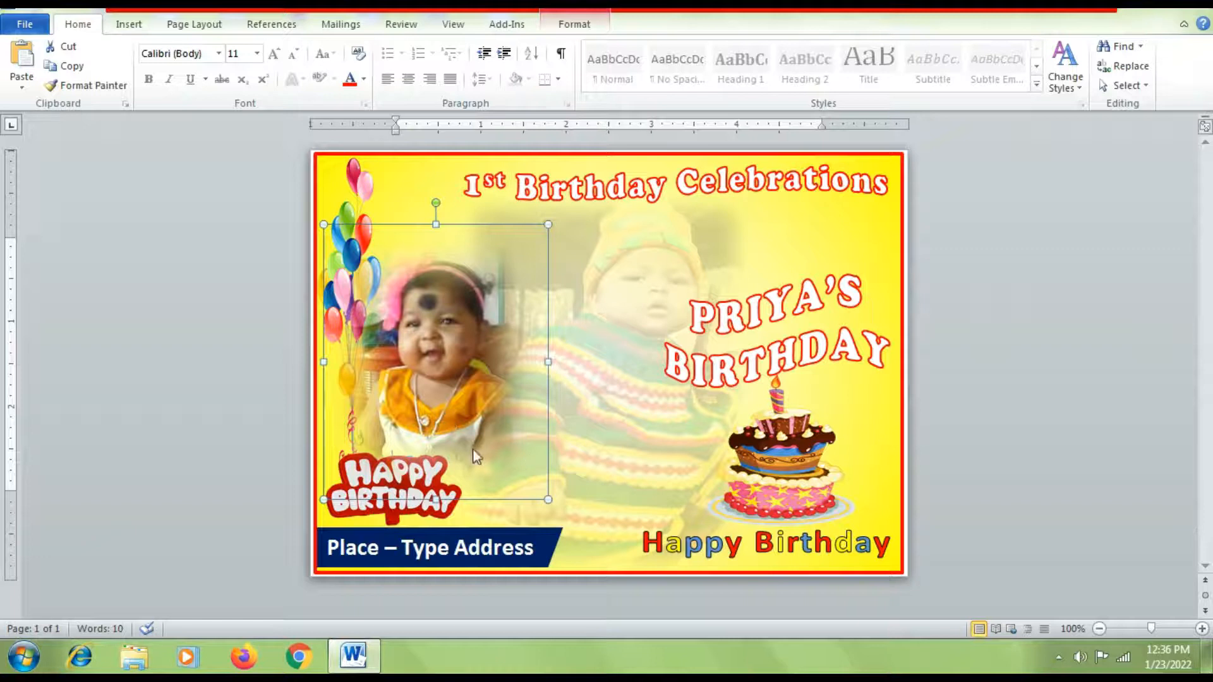
Step: Draw a rounded rectangle about 2.63 by 0.49 inches between the Happy Birthday sign and the cake, and fully round its ends
click(128, 25)
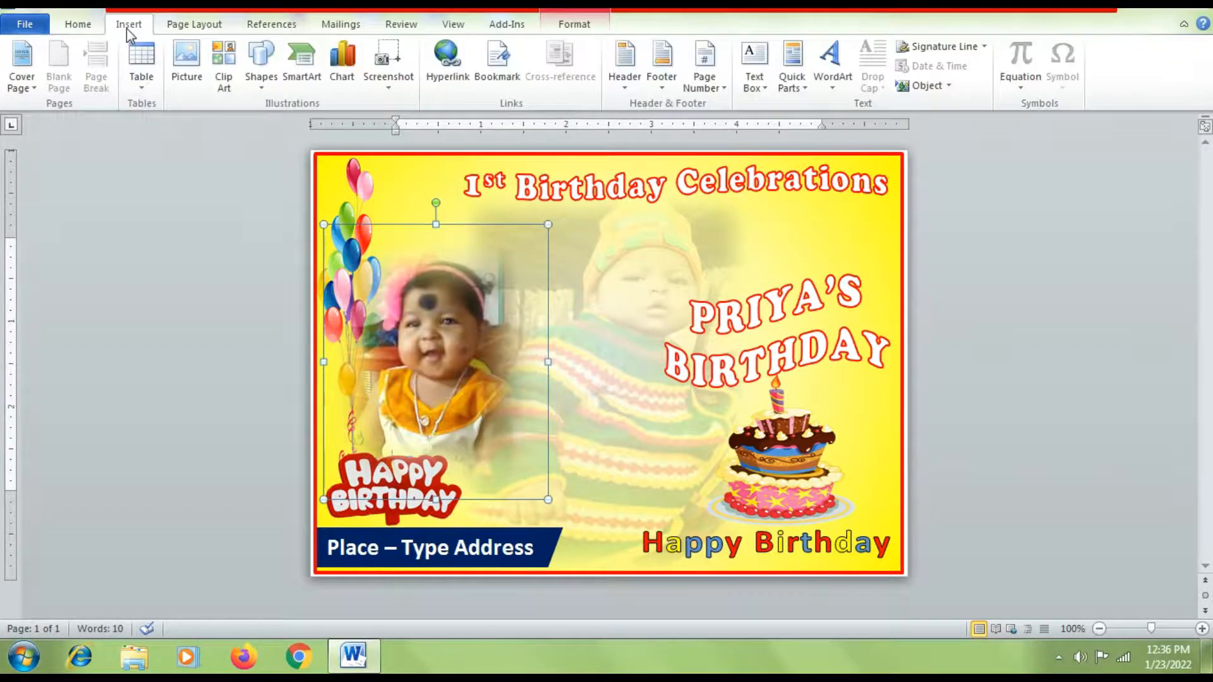
click(259, 79)
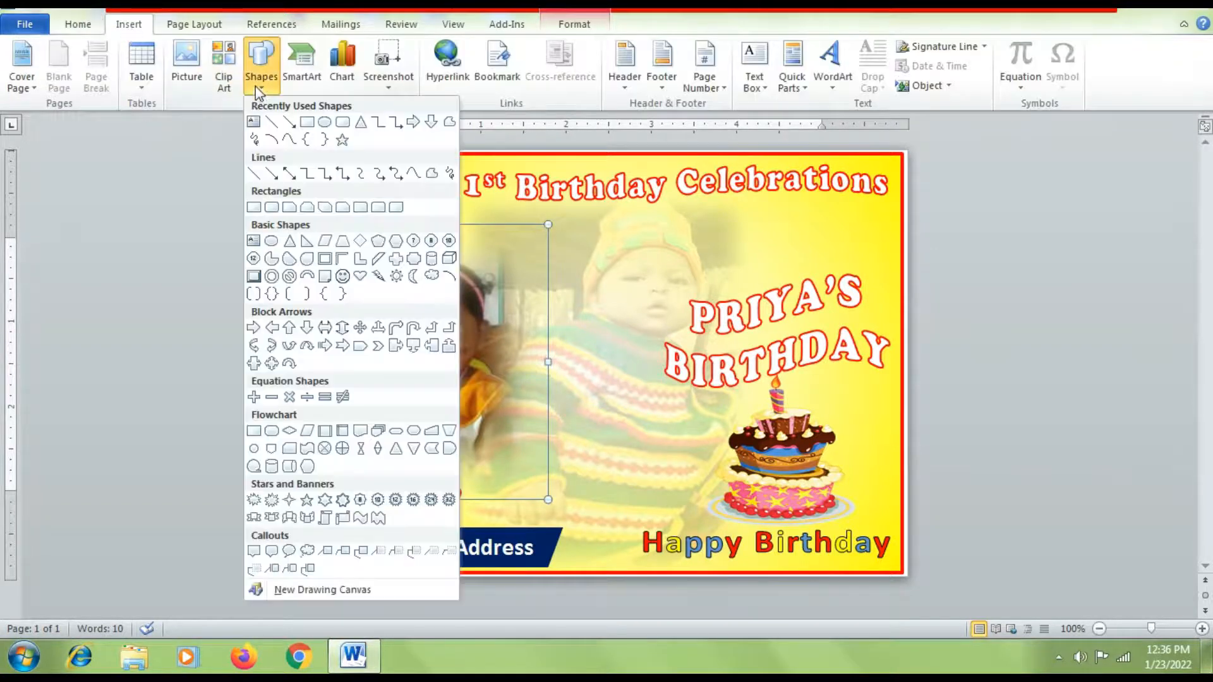
click(272, 208)
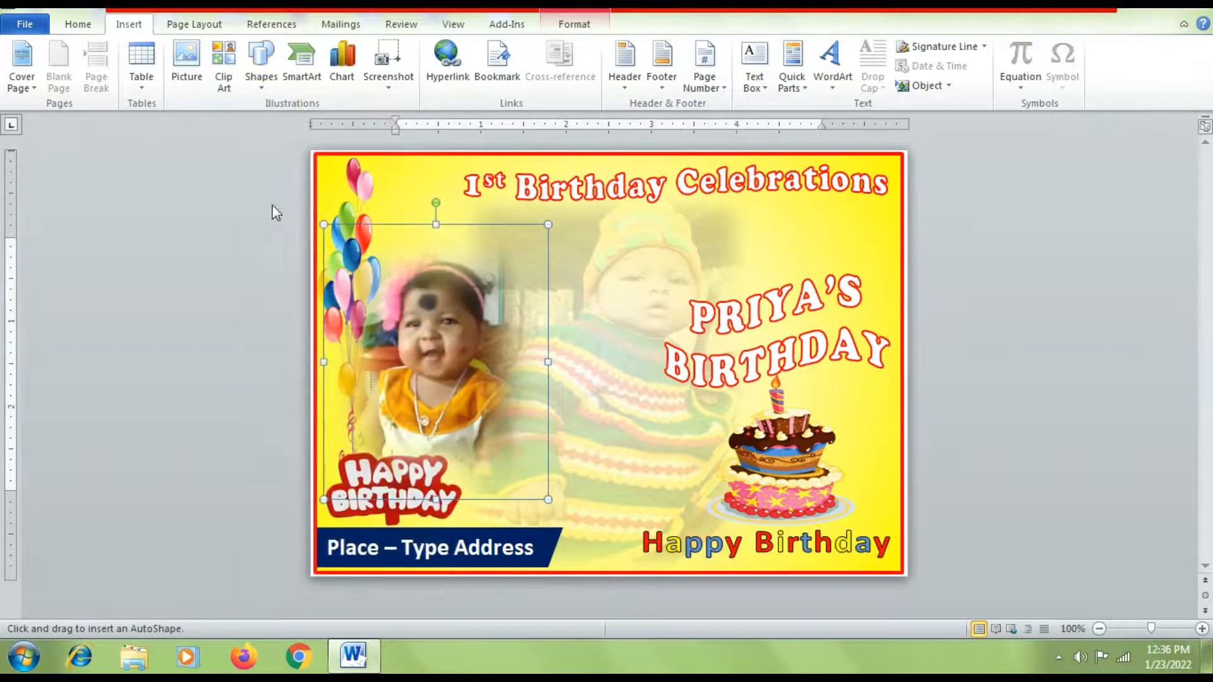
mouse_move(495, 446)
mouse_down()
mouse_move(533, 468)
mouse_move(705, 491)
mouse_up()
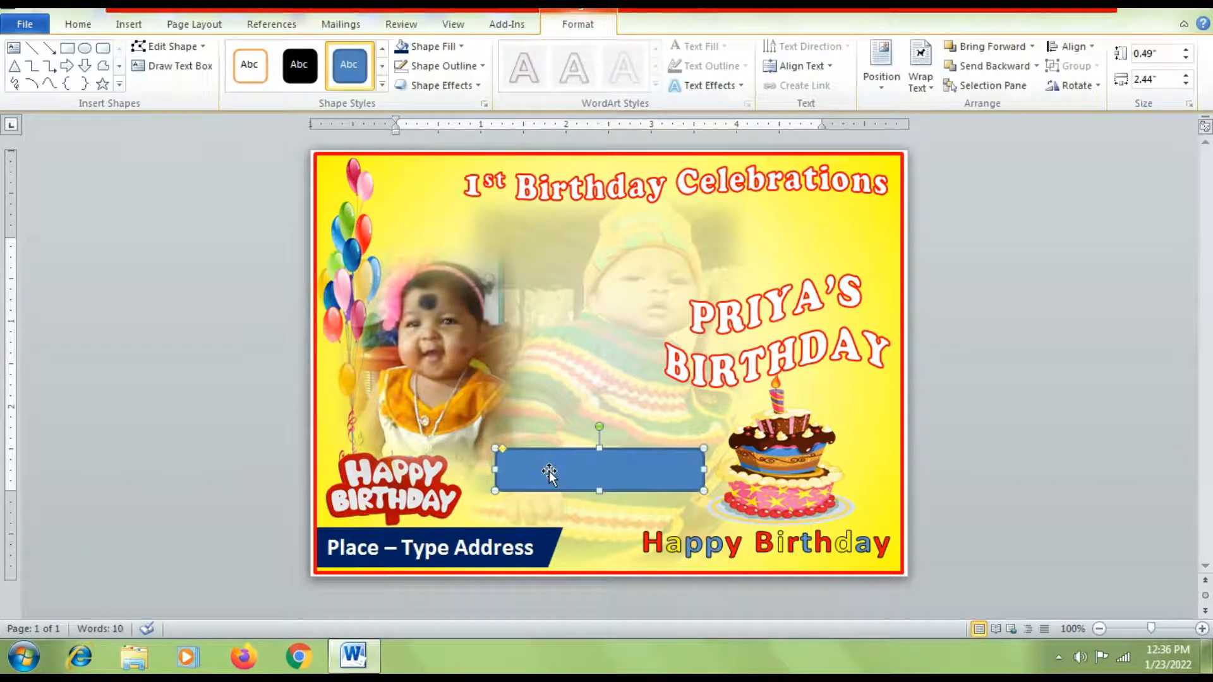
drag(548, 471, 533, 471)
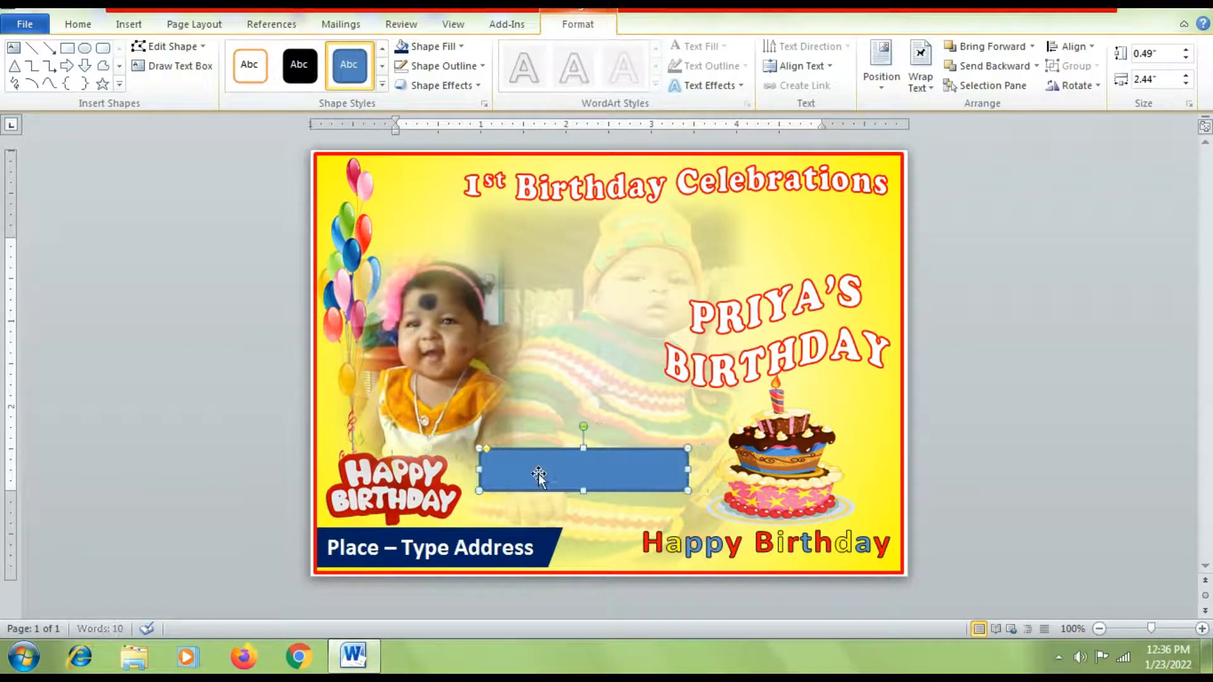
drag(683, 477, 704, 474)
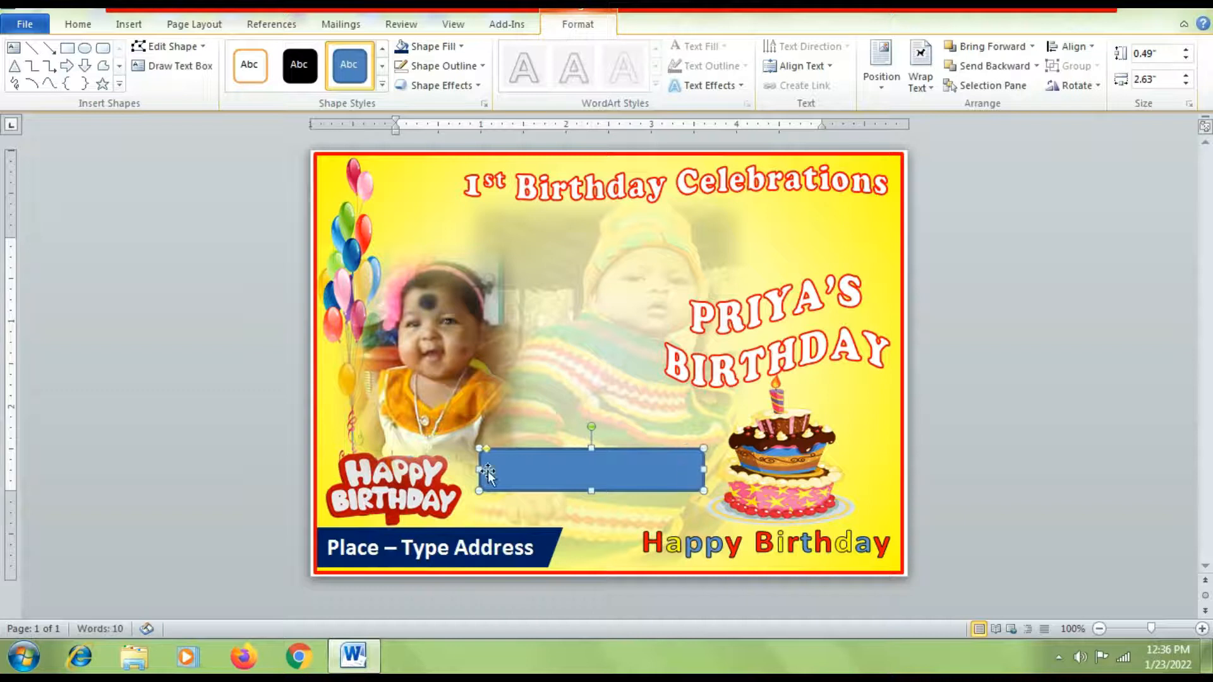
drag(488, 449, 502, 449)
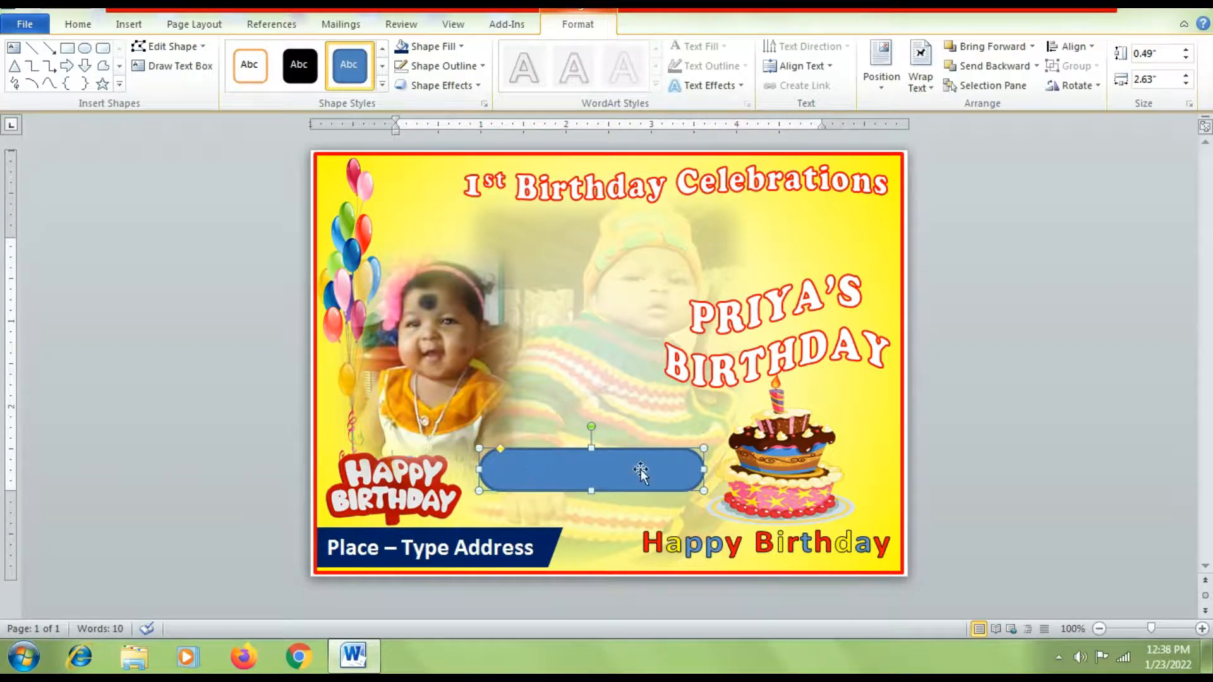
click(996, 467)
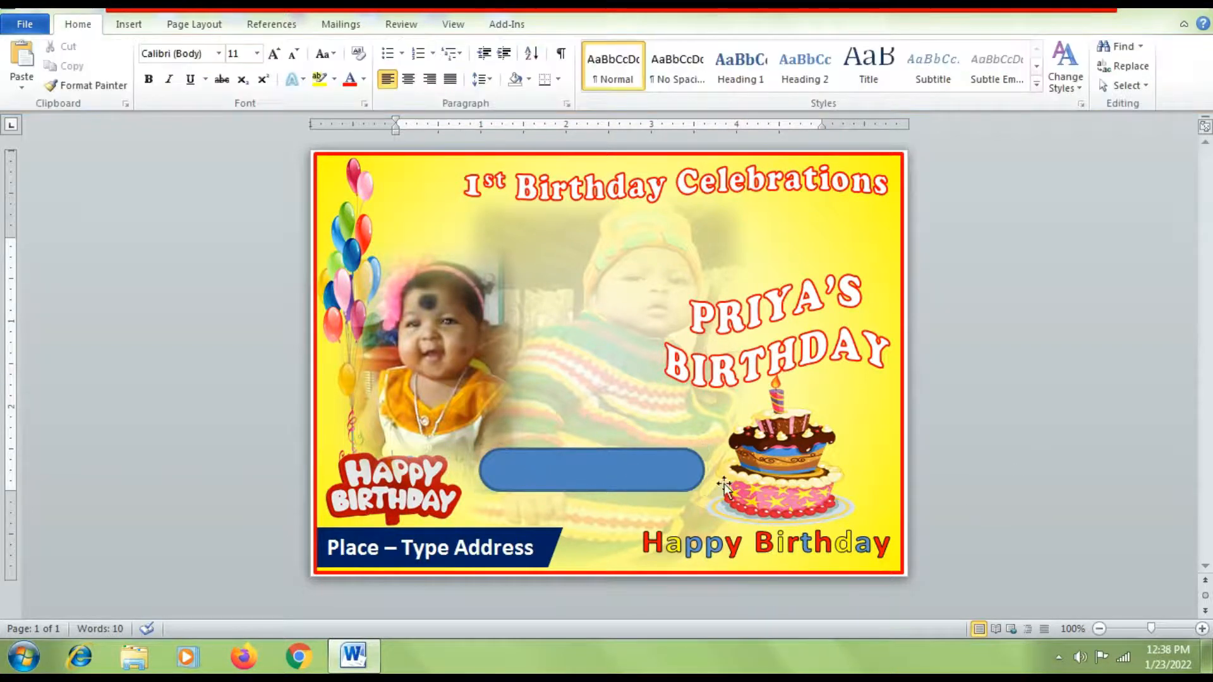
Step: Fill the rounded rectangle with standard red and apply a horizontal linear gradient from the dark variations
click(589, 478)
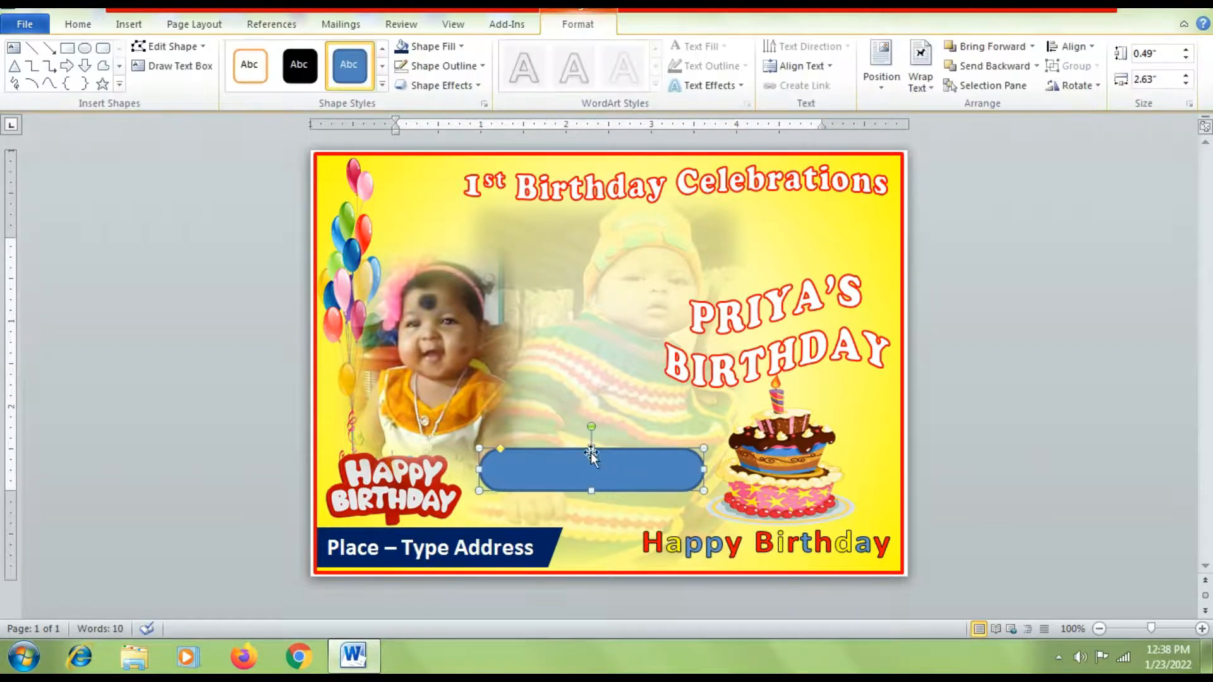
click(440, 53)
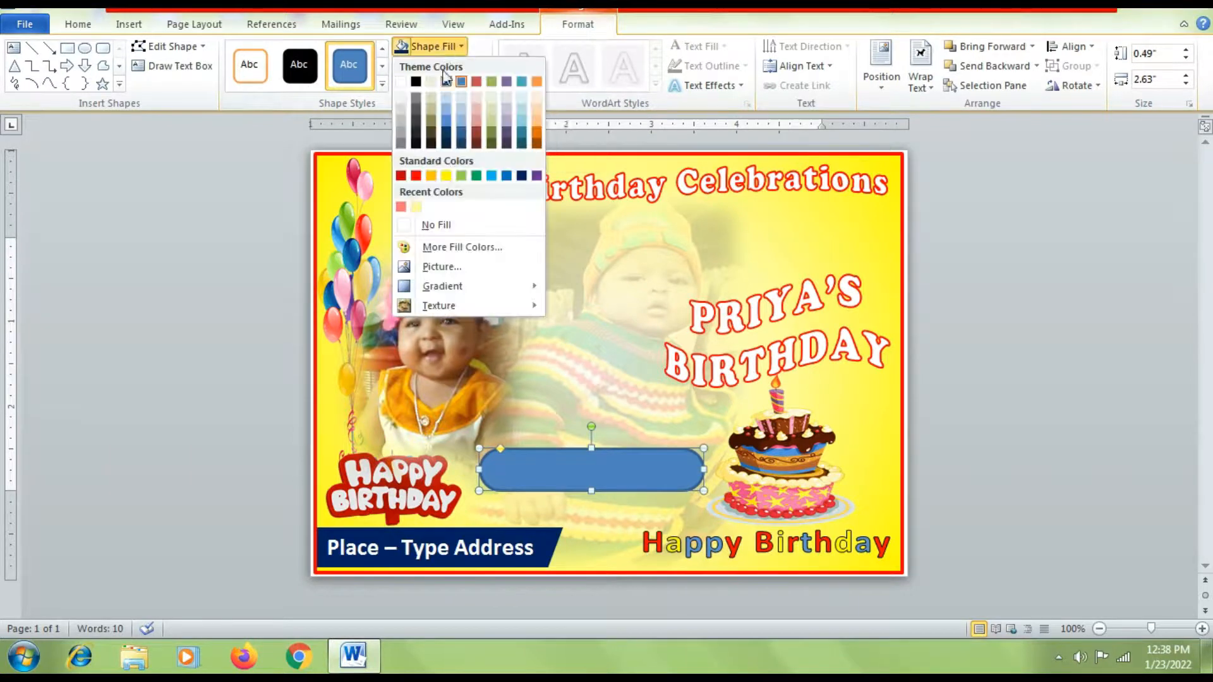
click(416, 176)
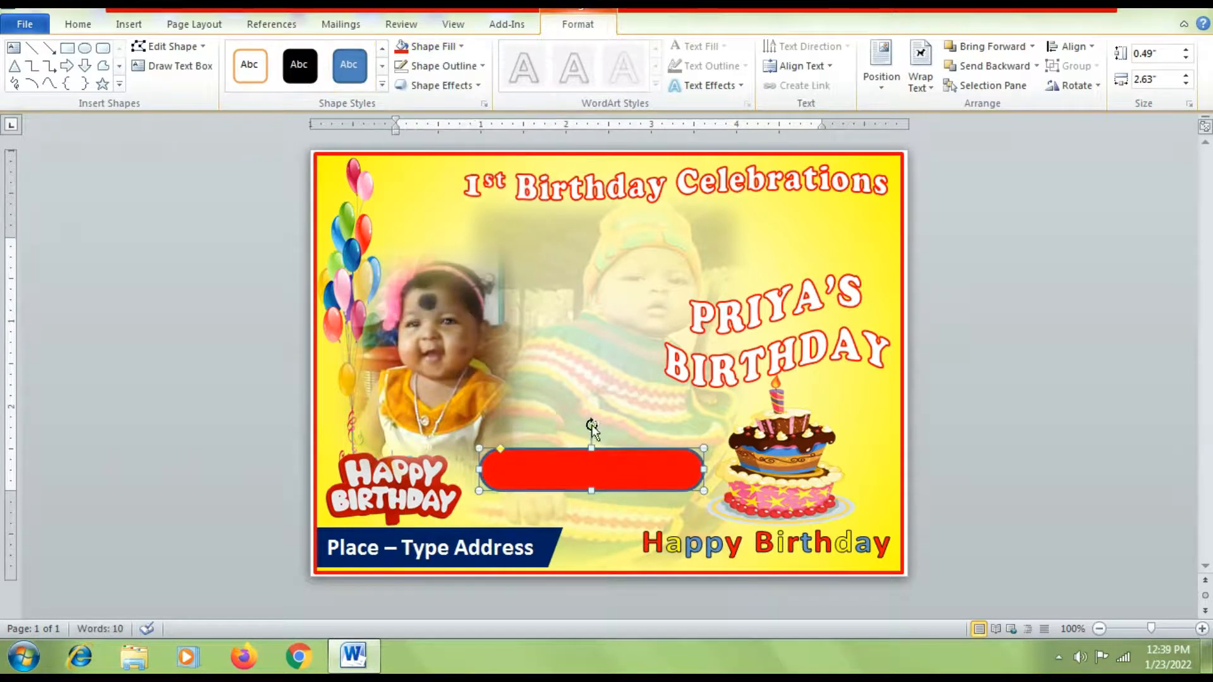
click(436, 47)
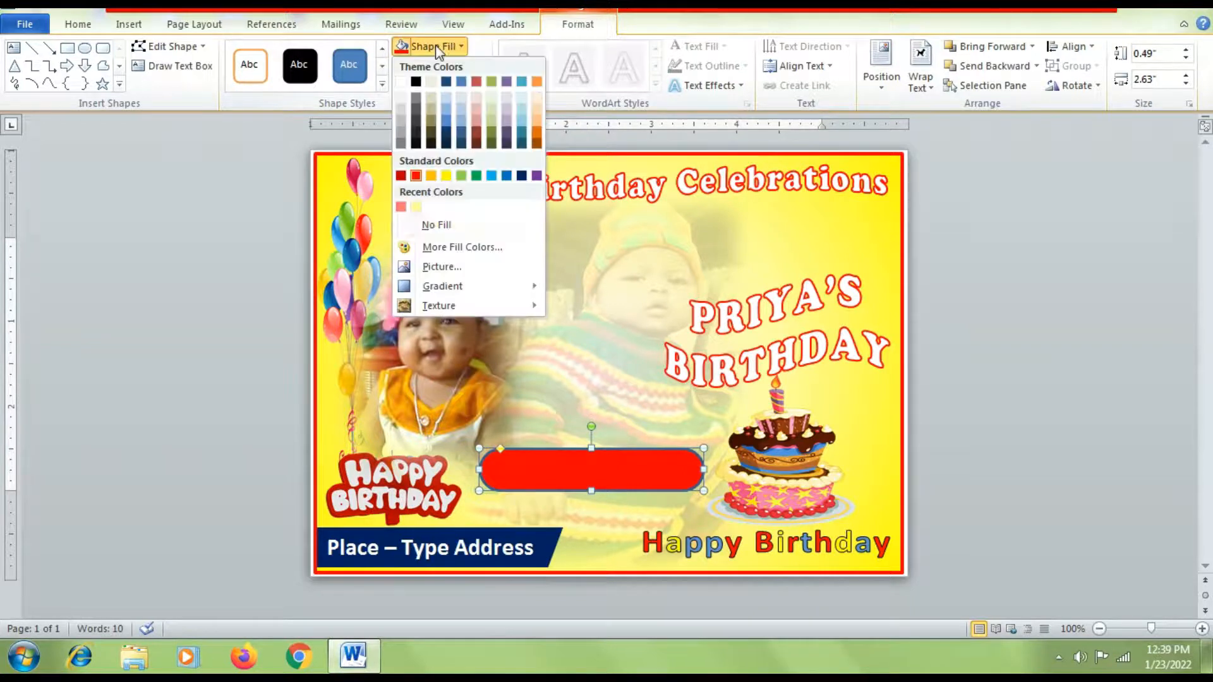
mouse_move(442, 289)
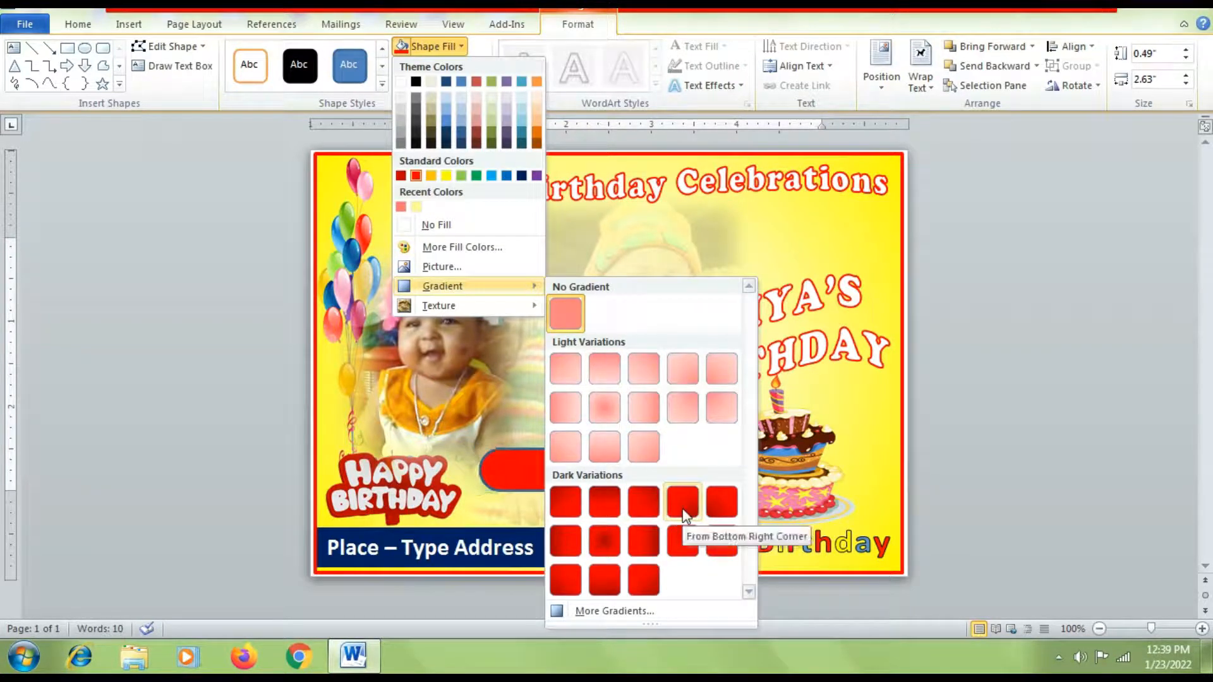
click(645, 544)
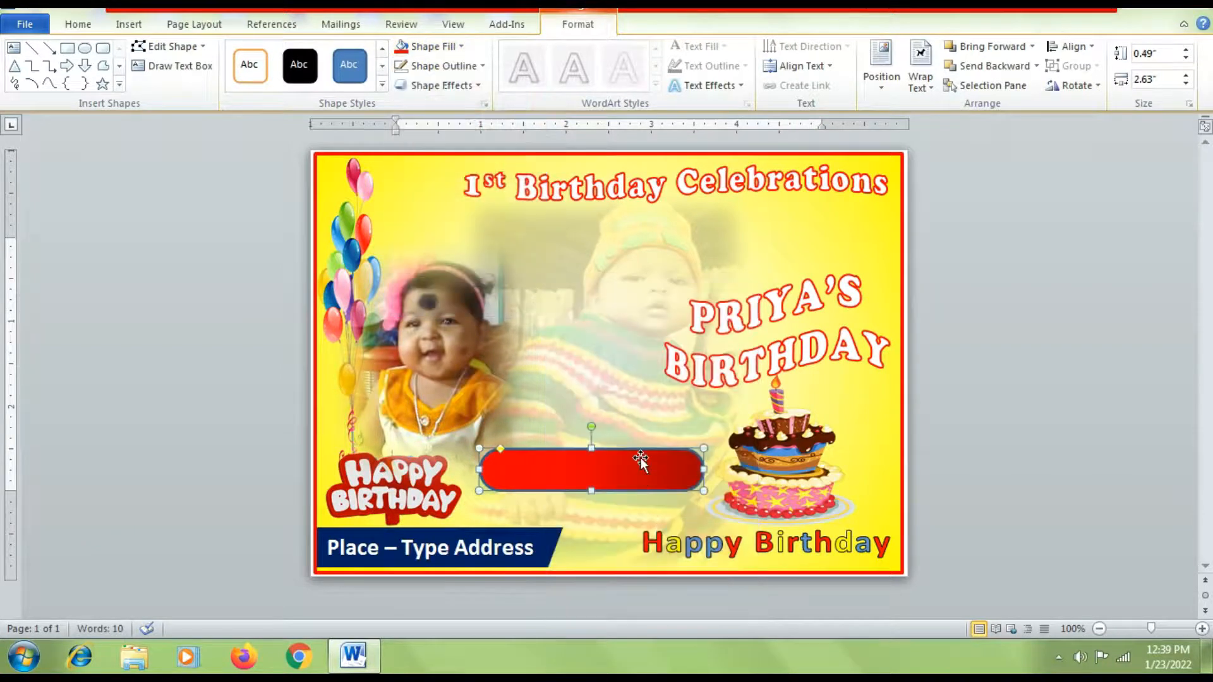
Step: Adjust the rounded rectangle's gradient: middle stop at 69%, last stop at 86% with 69% transparency
click(435, 47)
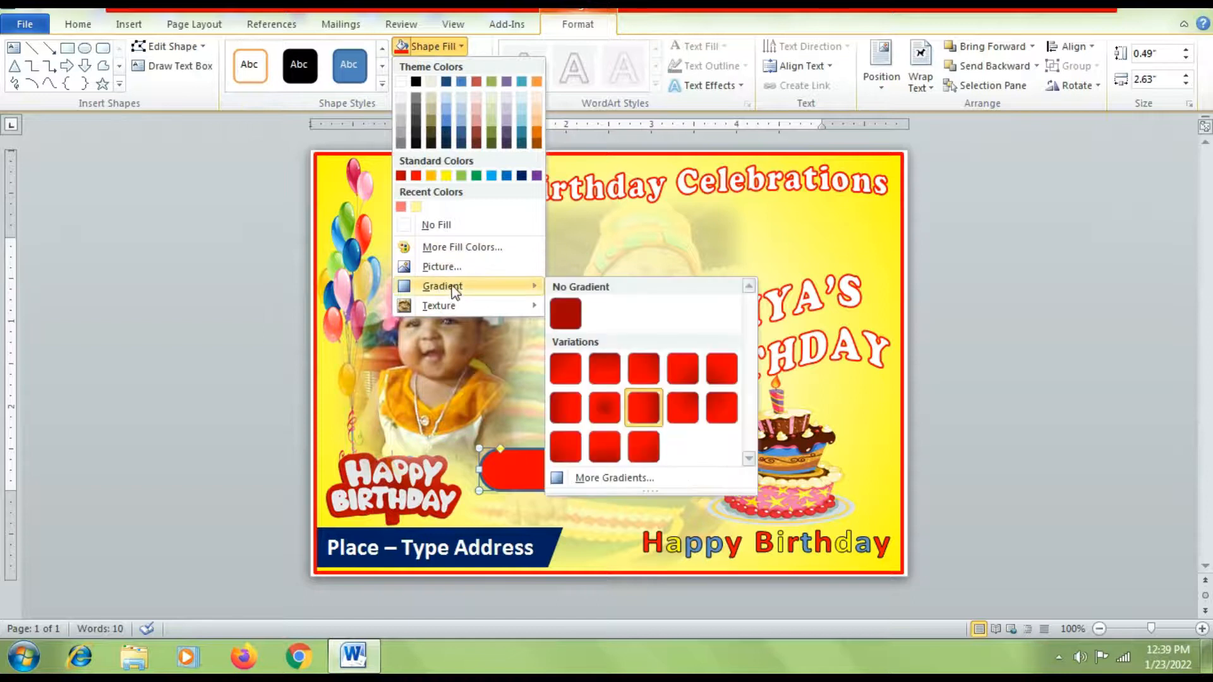
click(613, 478)
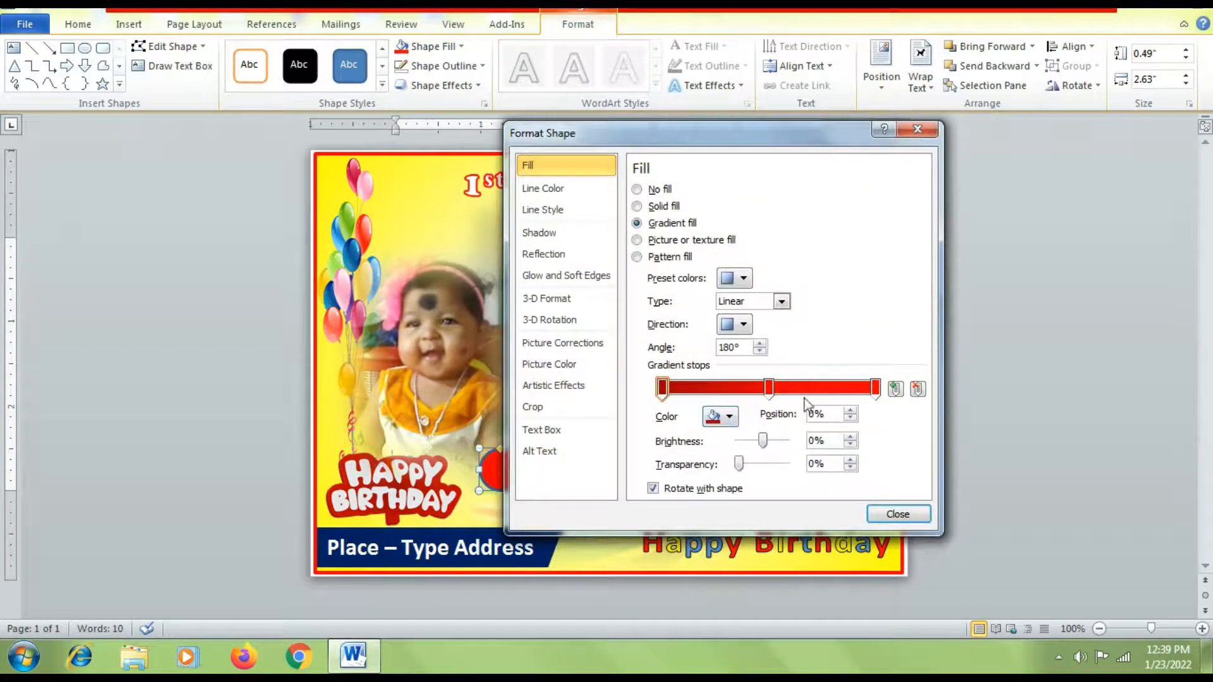
click(876, 388)
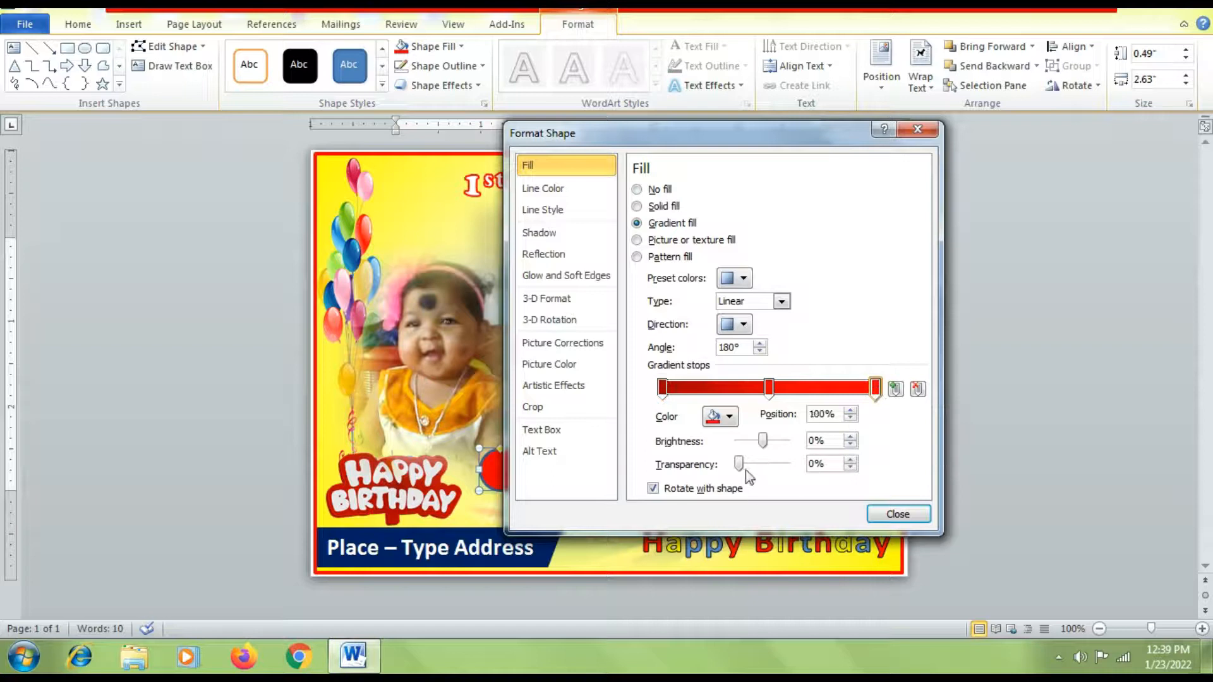
drag(739, 464, 767, 467)
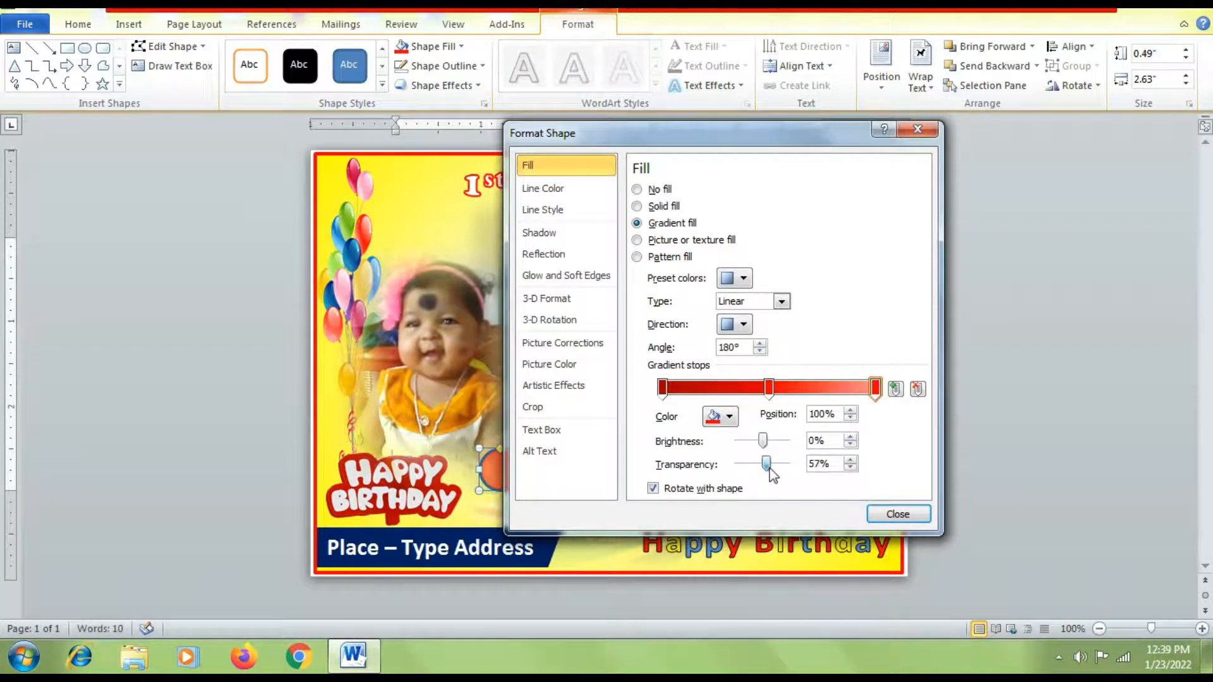
drag(719, 139, 910, 106)
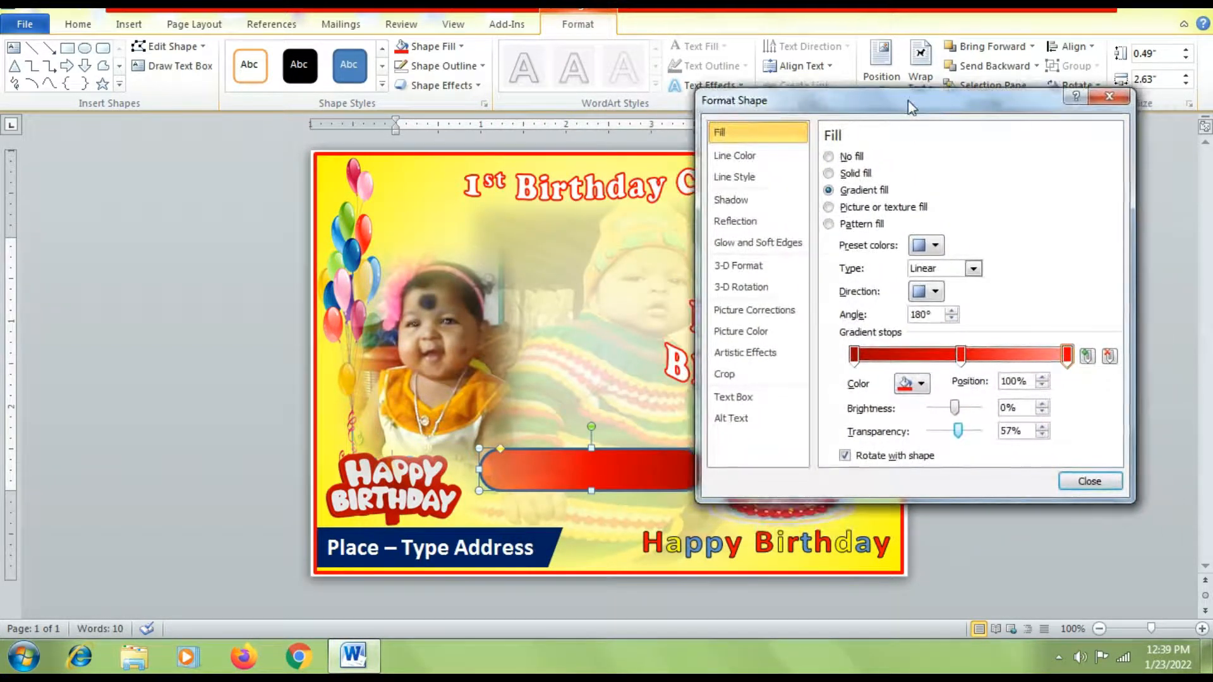
drag(1066, 355, 1037, 356)
drag(960, 356, 1002, 357)
click(1037, 355)
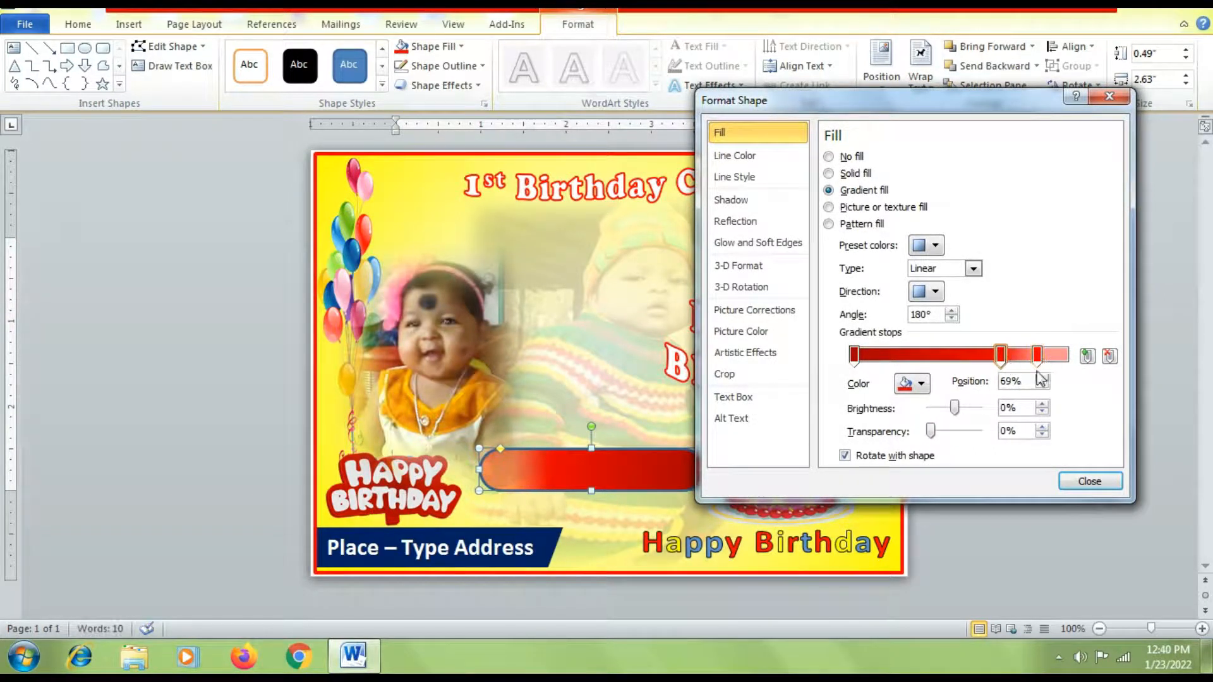
drag(930, 431, 968, 432)
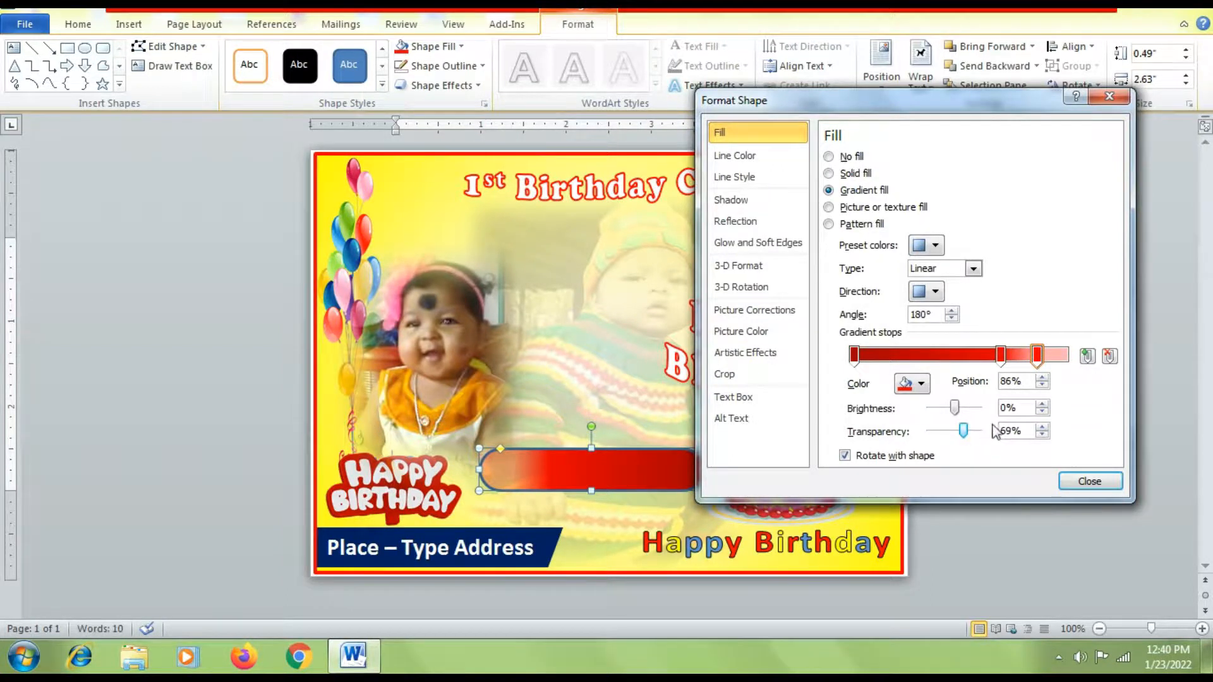
click(1089, 481)
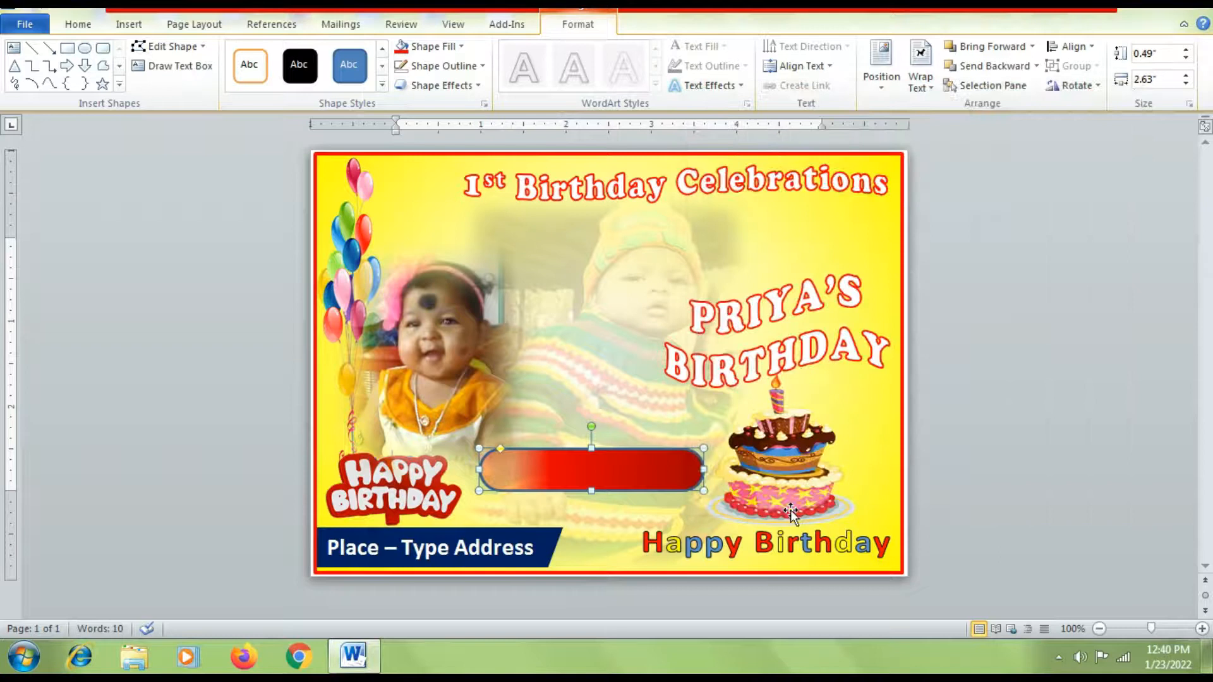
Step: Remove the rounded rectangle's outline and add the text "Dated – 01/01/2025" inside it
click(448, 66)
click(442, 246)
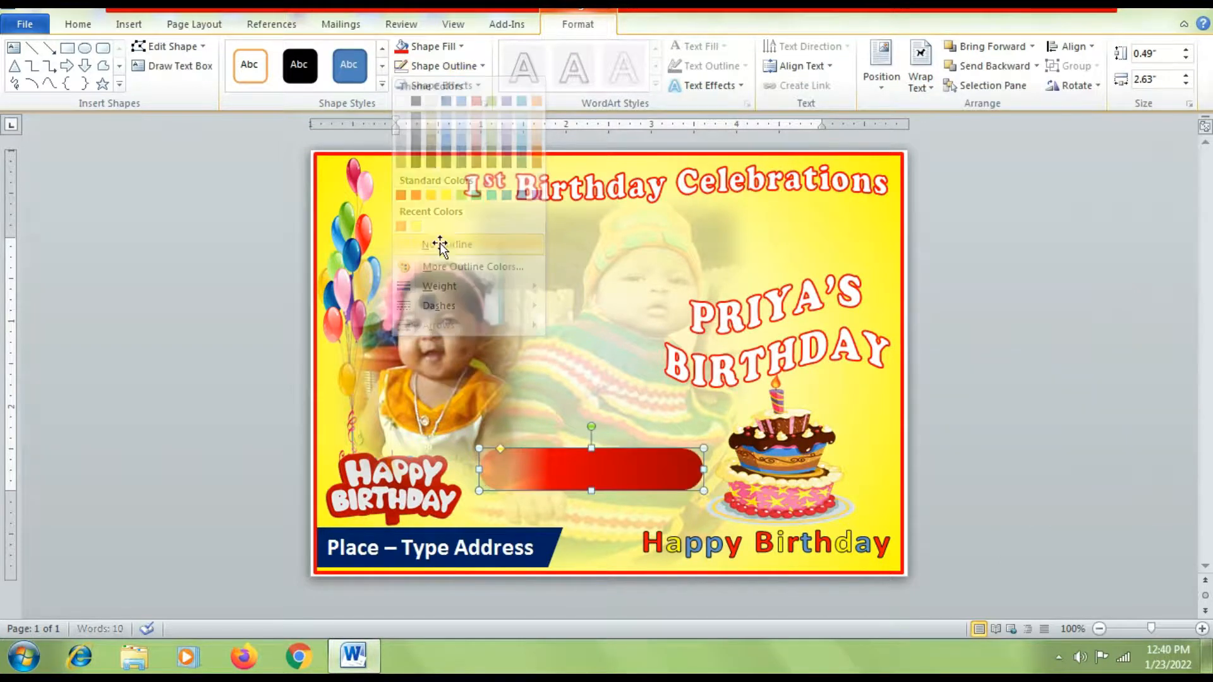
right_click(570, 471)
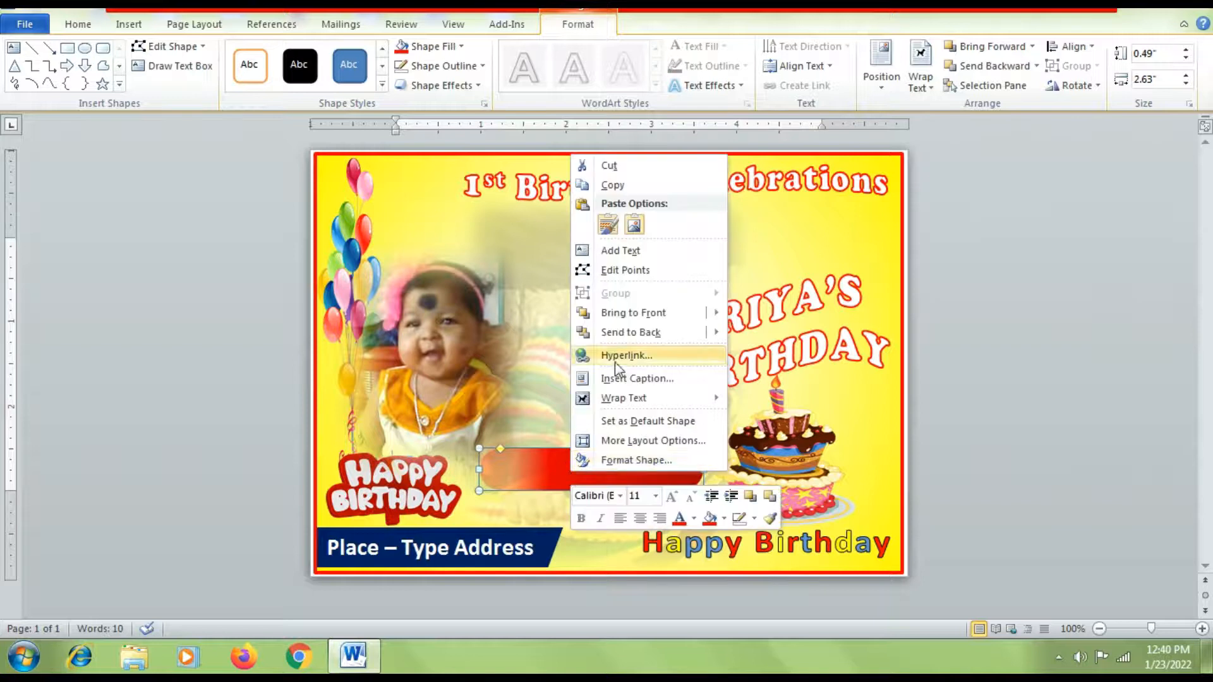
click(616, 252)
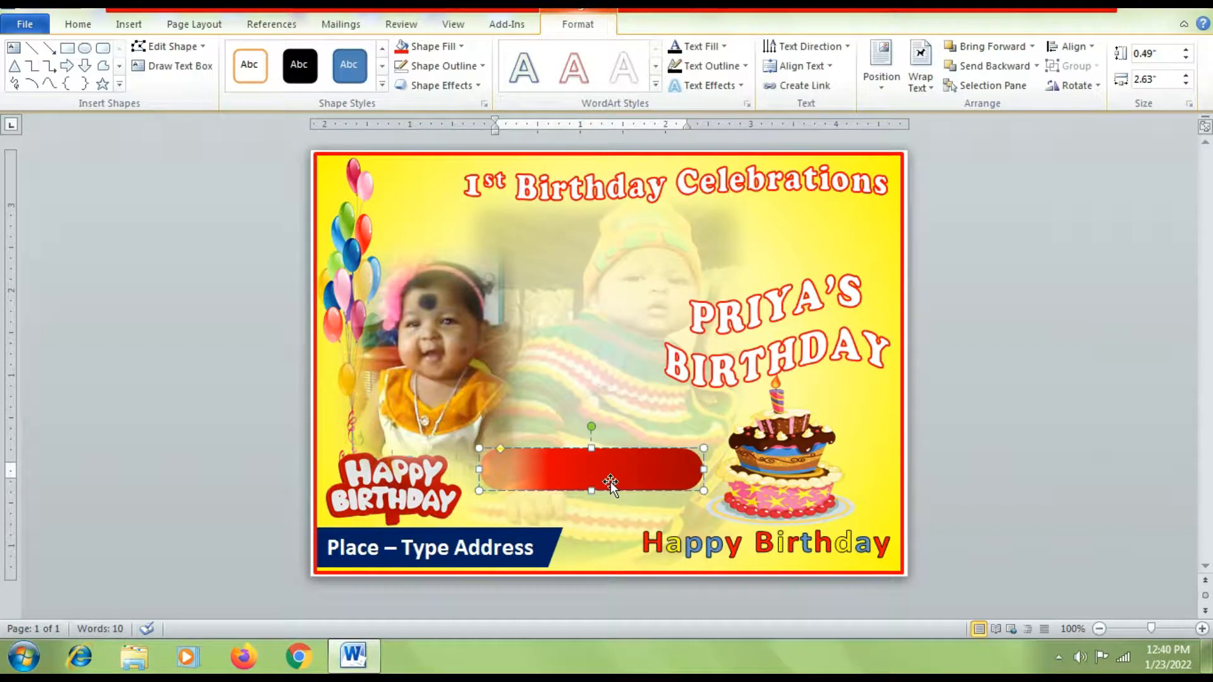
text(Dated - 01/01/2025)
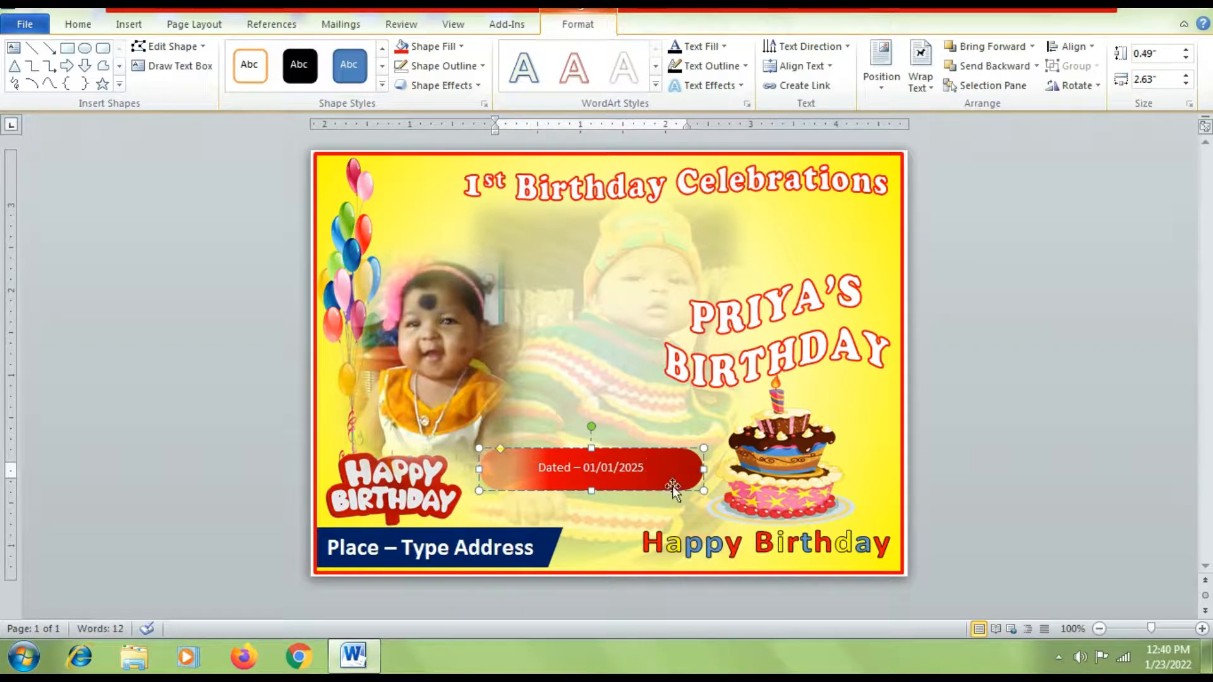
Step: Make the whole date text in the red rounded rectangle bold and set its font size to 16
key(ctrl+a)
click(78, 26)
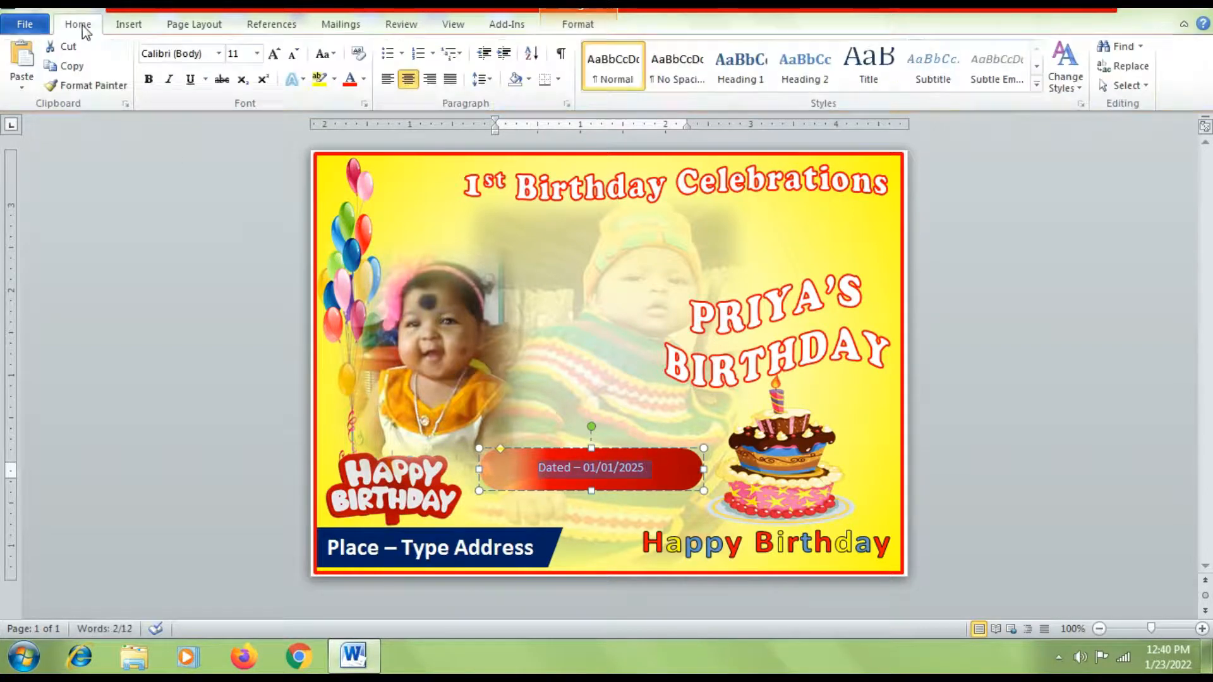
click(149, 81)
click(257, 53)
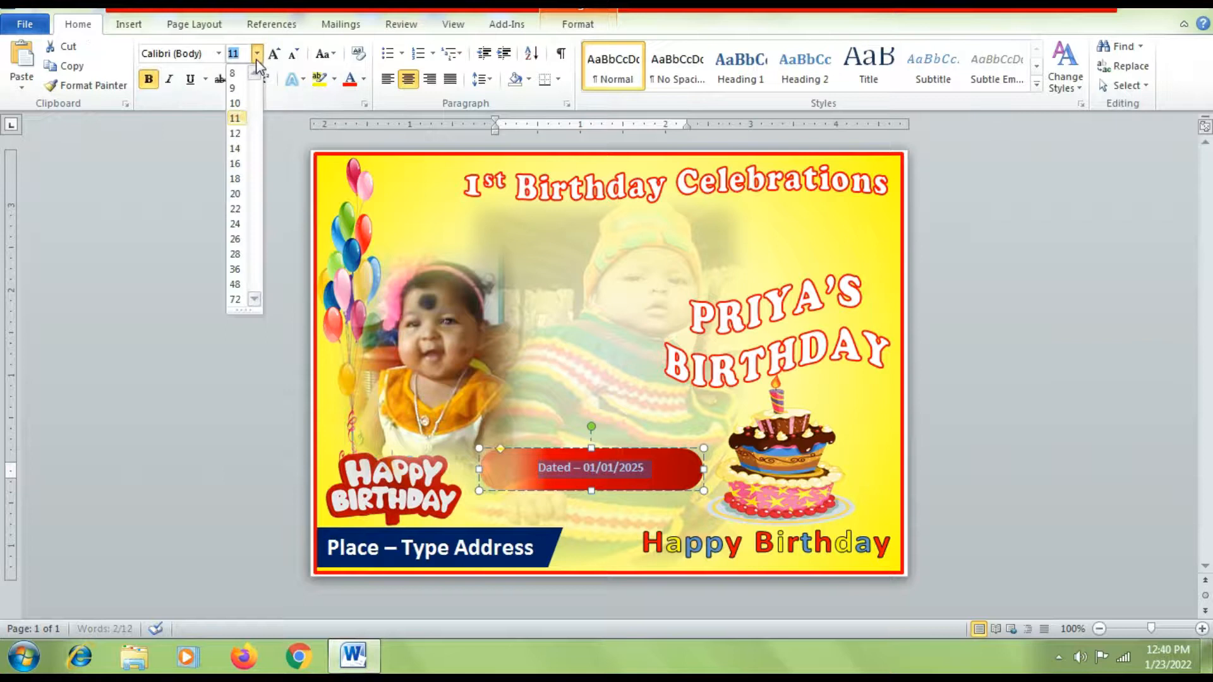
click(236, 164)
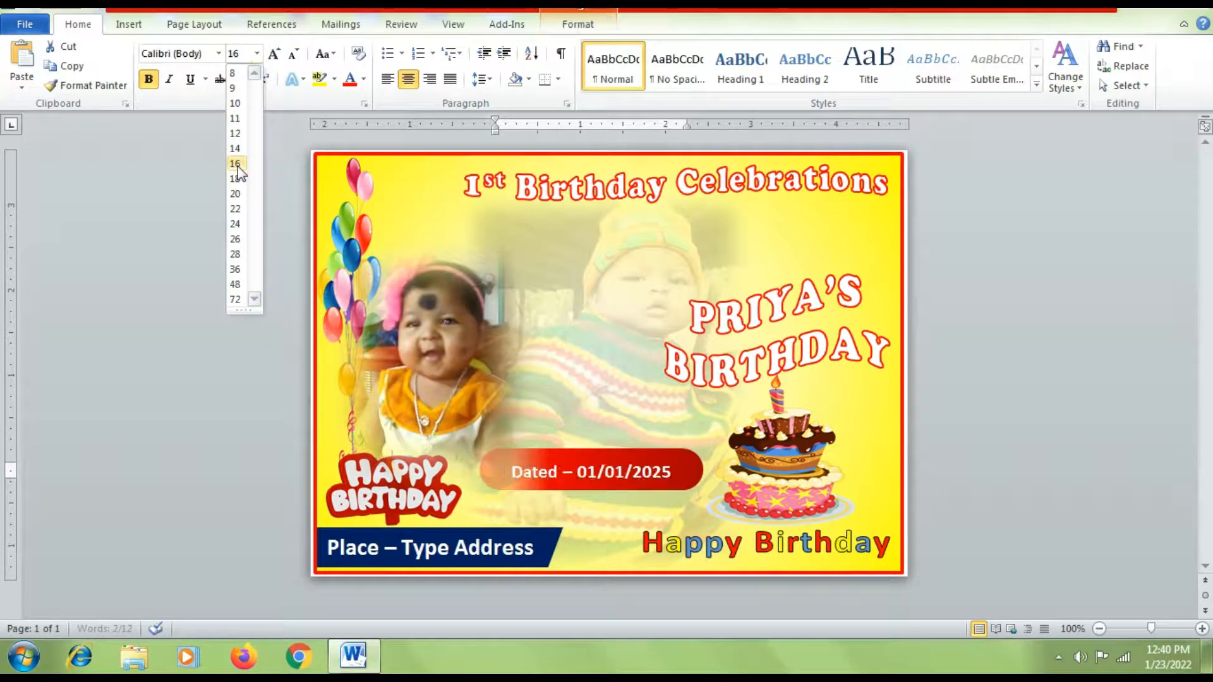
Step: Set the date text in the red banner to size 16 and change its font to Brush Script MT
click(236, 164)
click(577, 25)
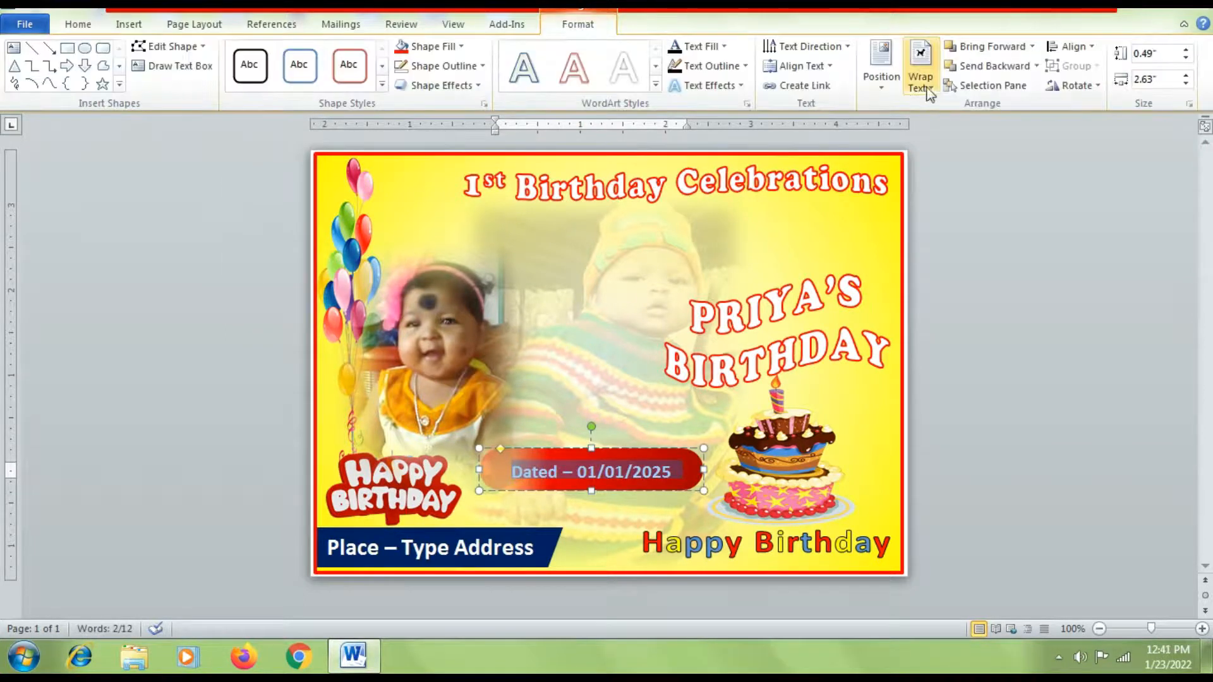
click(800, 66)
click(805, 108)
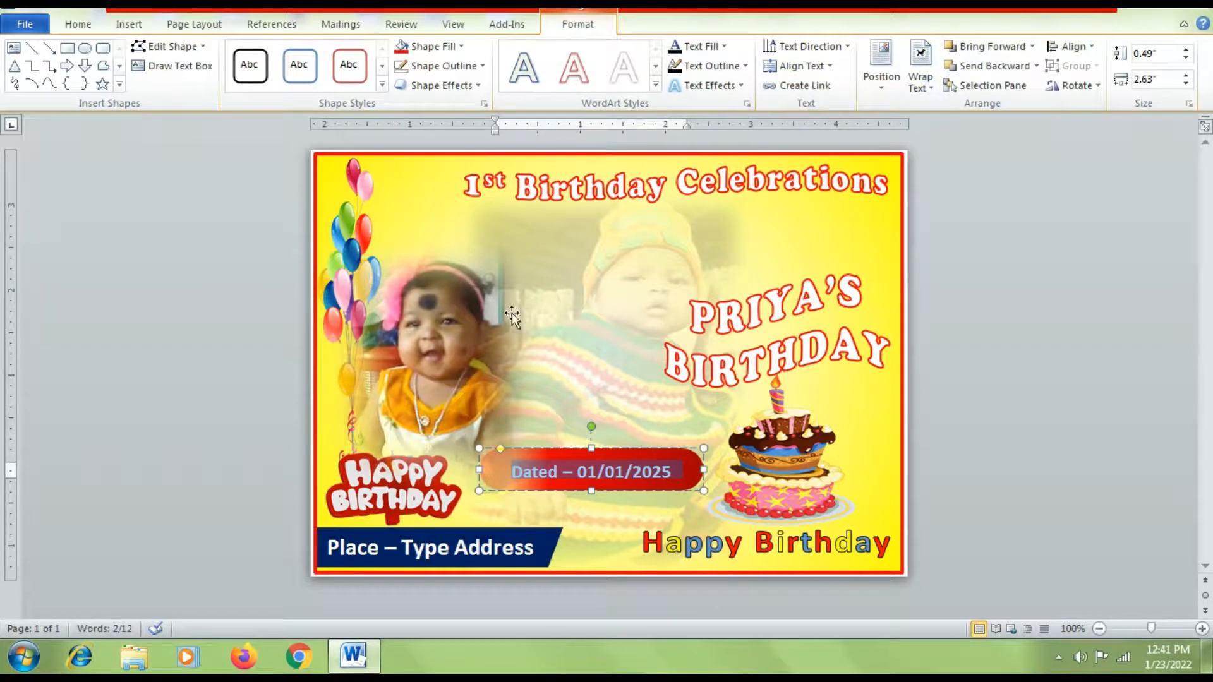
click(653, 473)
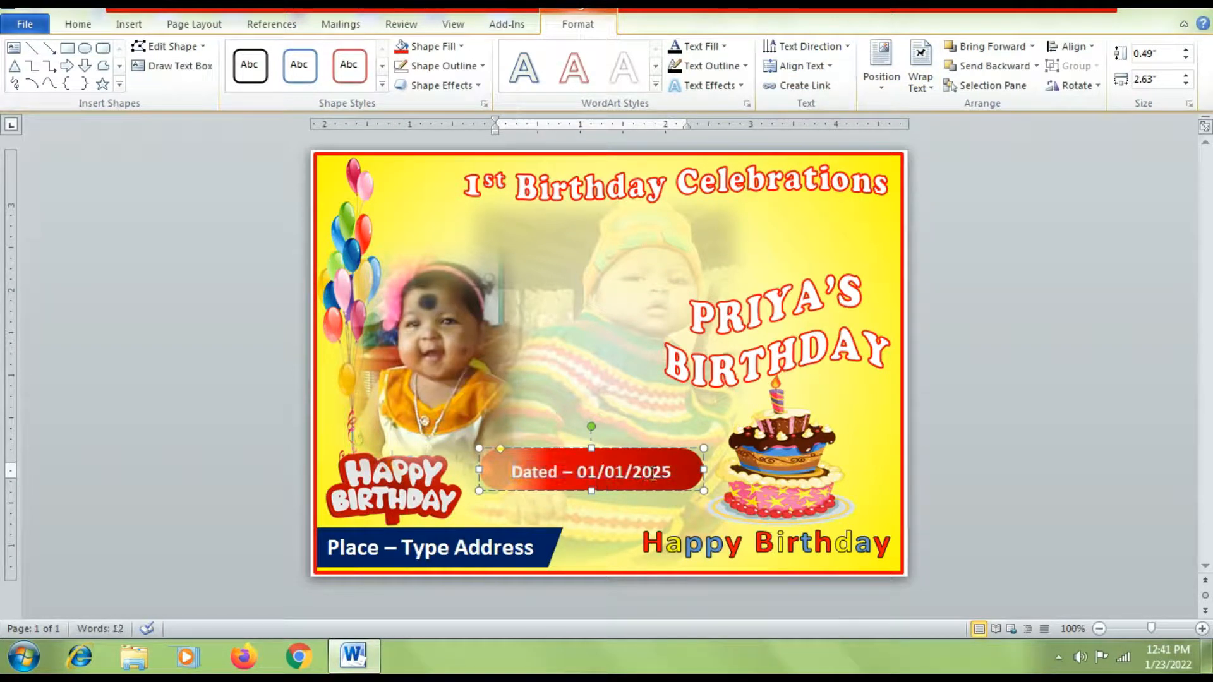
drag(669, 471, 497, 472)
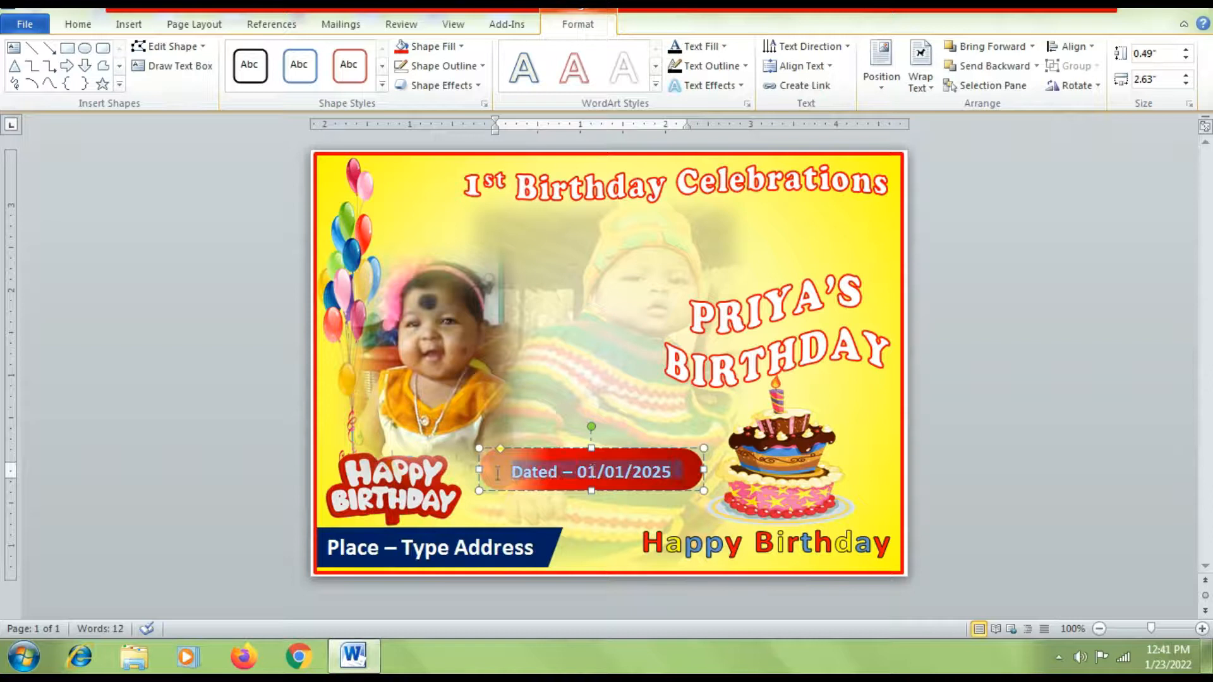
click(78, 24)
click(218, 54)
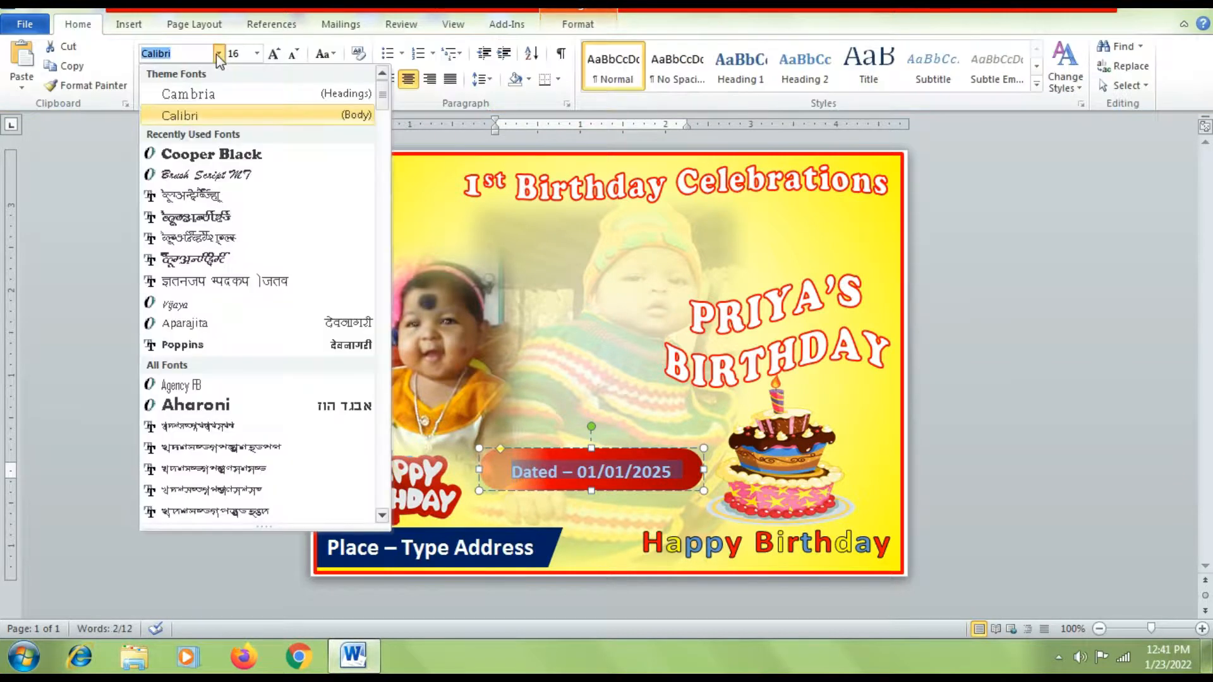
click(208, 175)
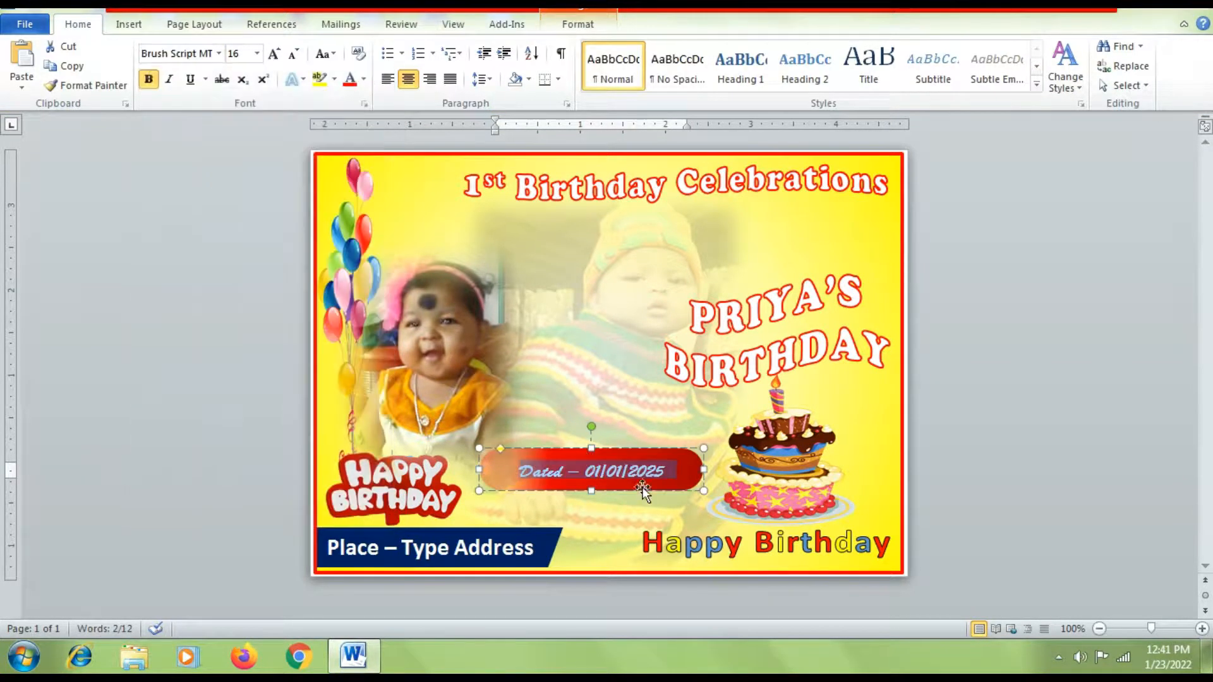
Step: Right-align the date text and shift the red banner slightly to the left
click(429, 78)
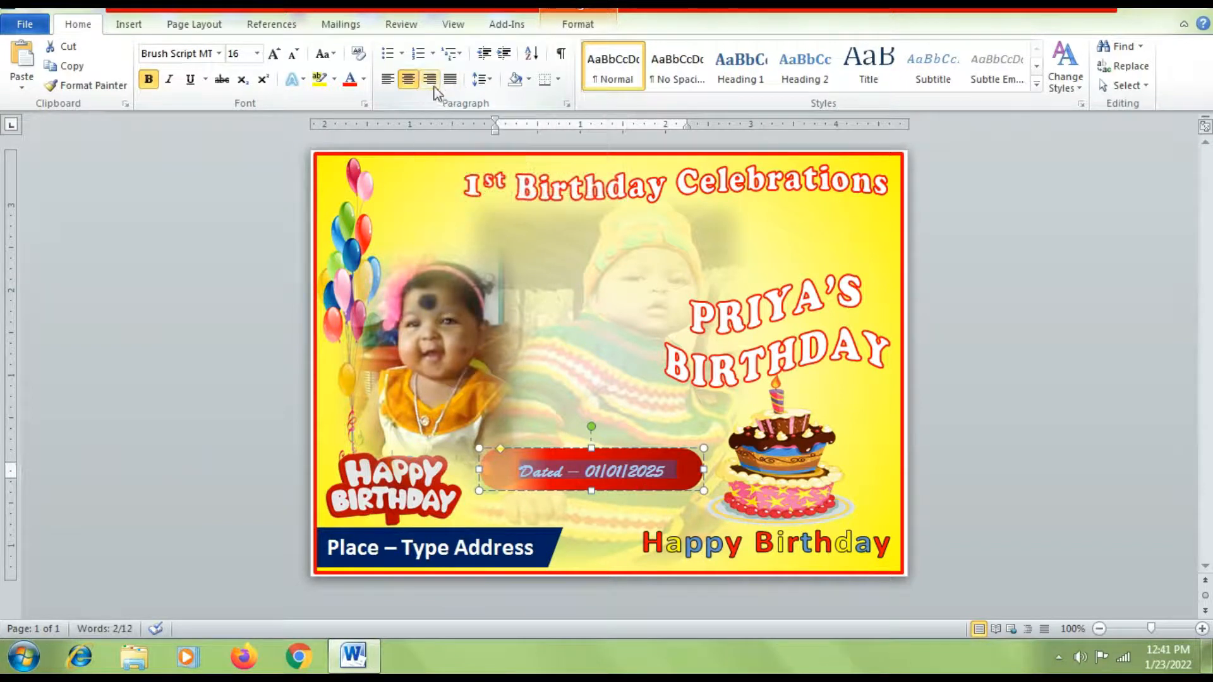
click(594, 453)
drag(593, 453, 584, 453)
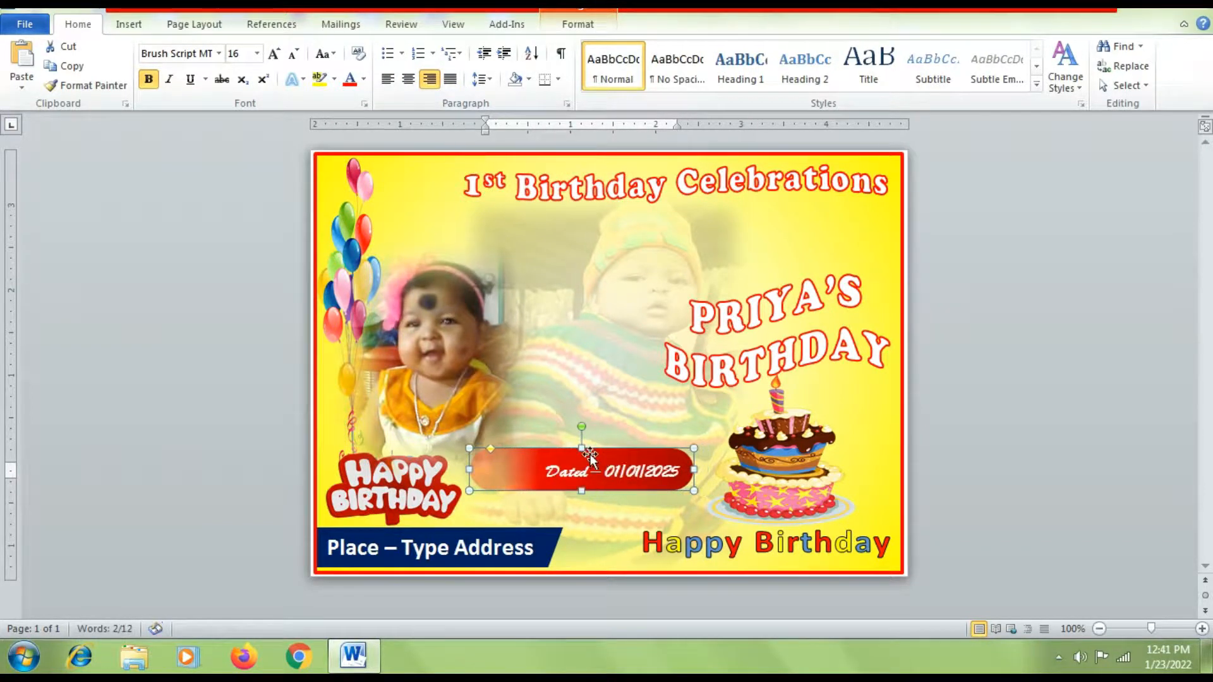
click(602, 529)
click(529, 469)
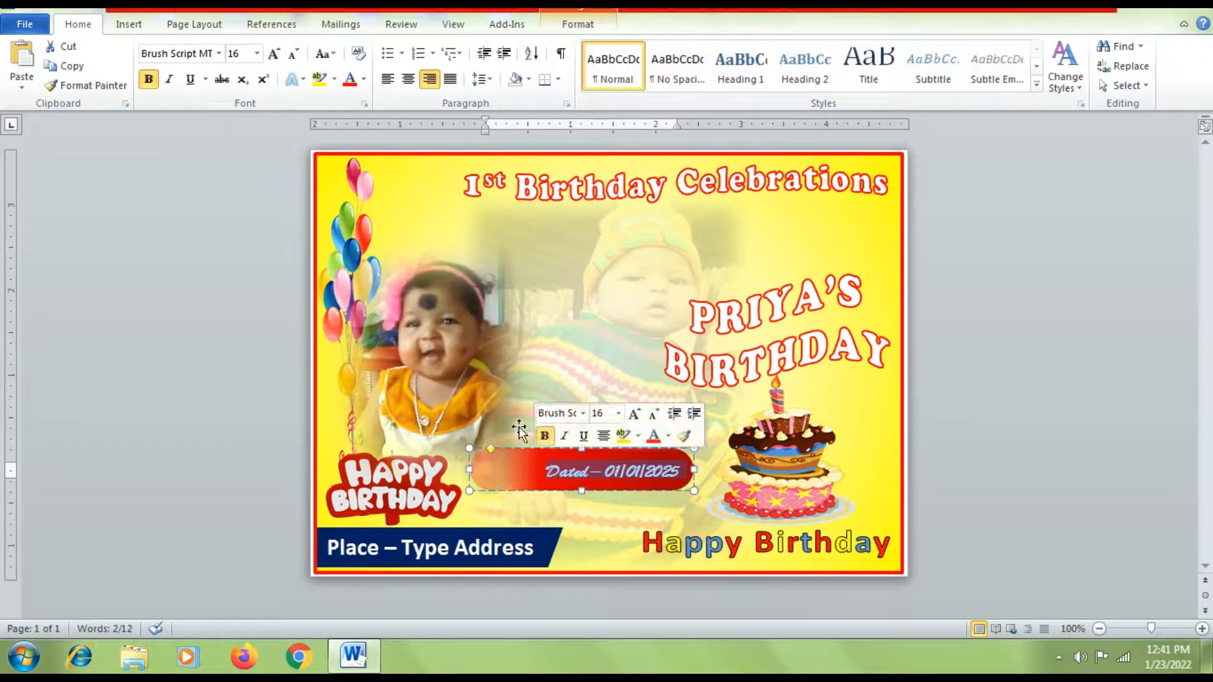
Step: Bring the soft-edged baby photo beside the balloons to the front so it overlaps the date banner's left end
click(483, 407)
right_click(469, 404)
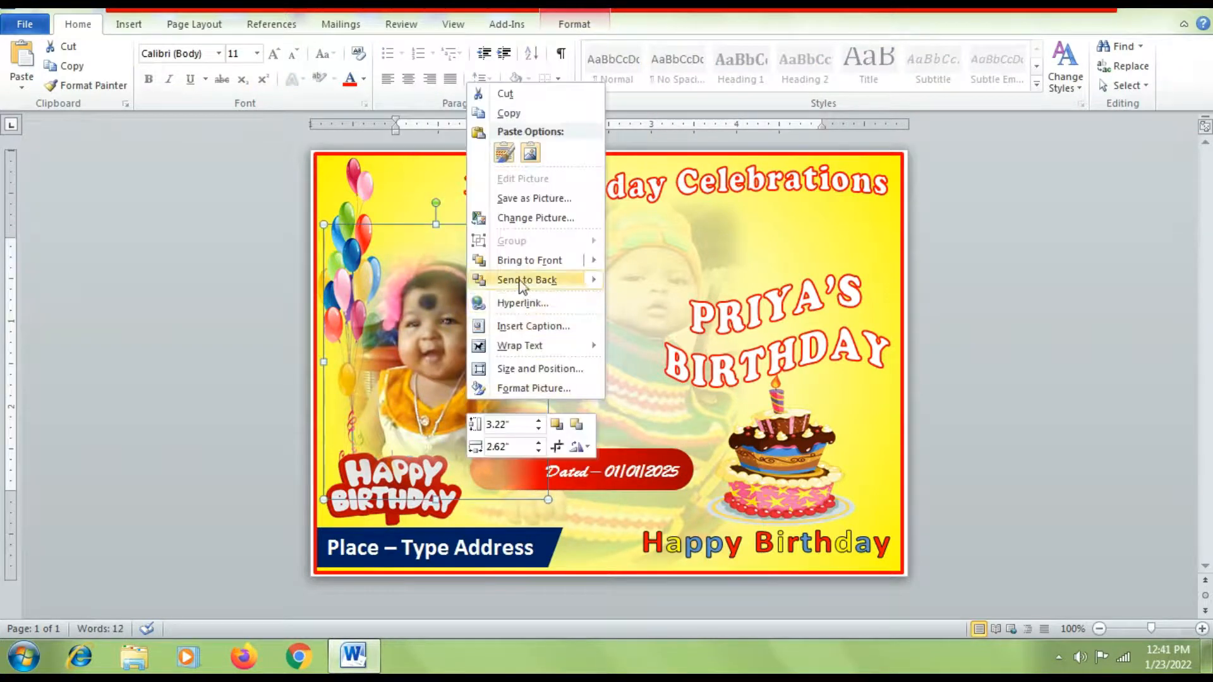
mouse_move(538, 261)
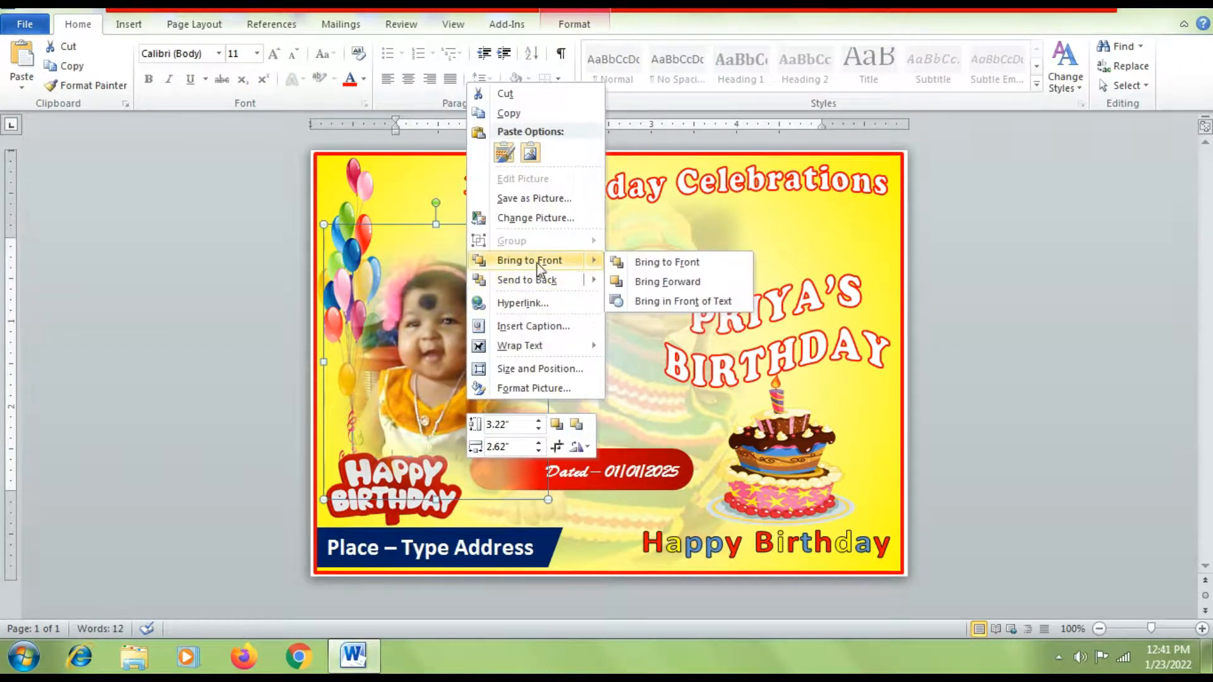
click(660, 264)
right_click(461, 373)
mouse_move(524, 235)
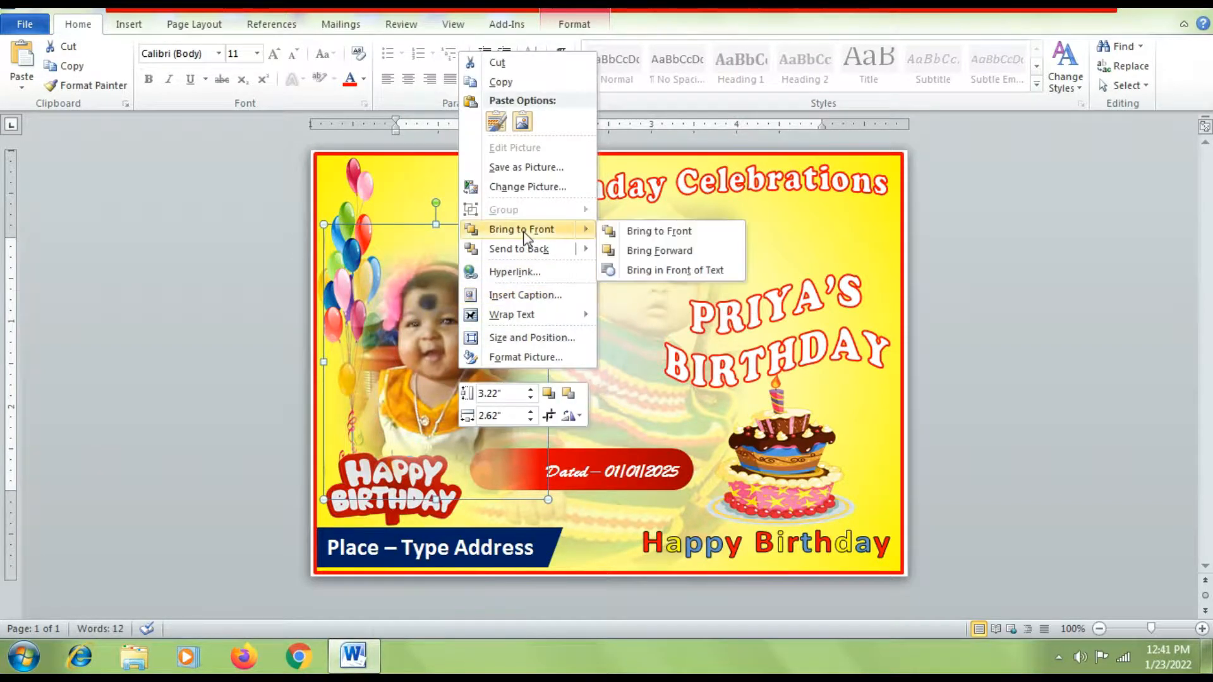
click(661, 253)
Step: Raise the transparency of the date banner's last gradient stop, at the 86% position, to about 91%
click(587, 467)
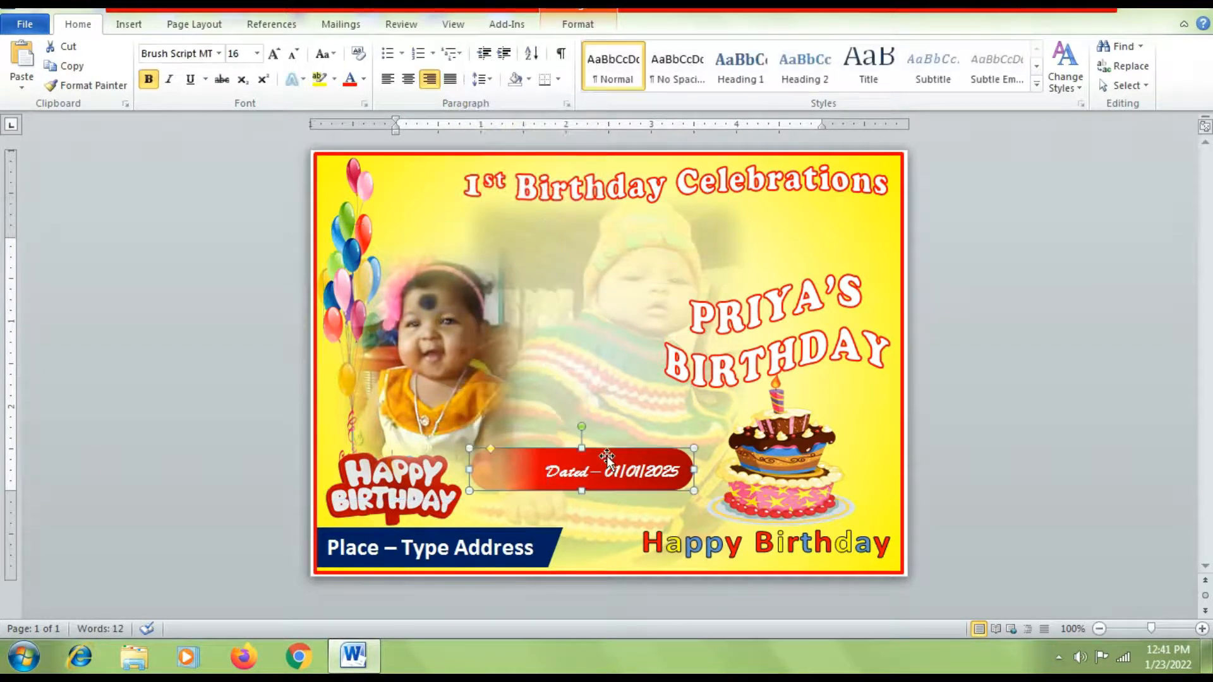
right_click(603, 458)
click(543, 453)
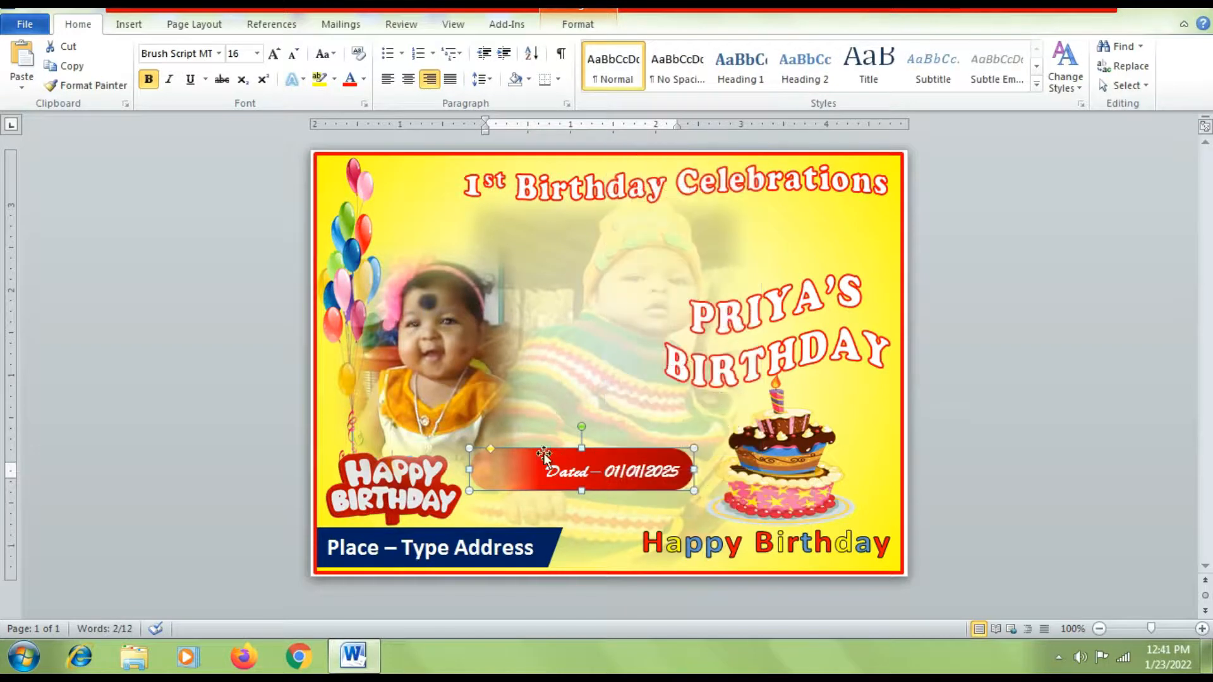
click(577, 24)
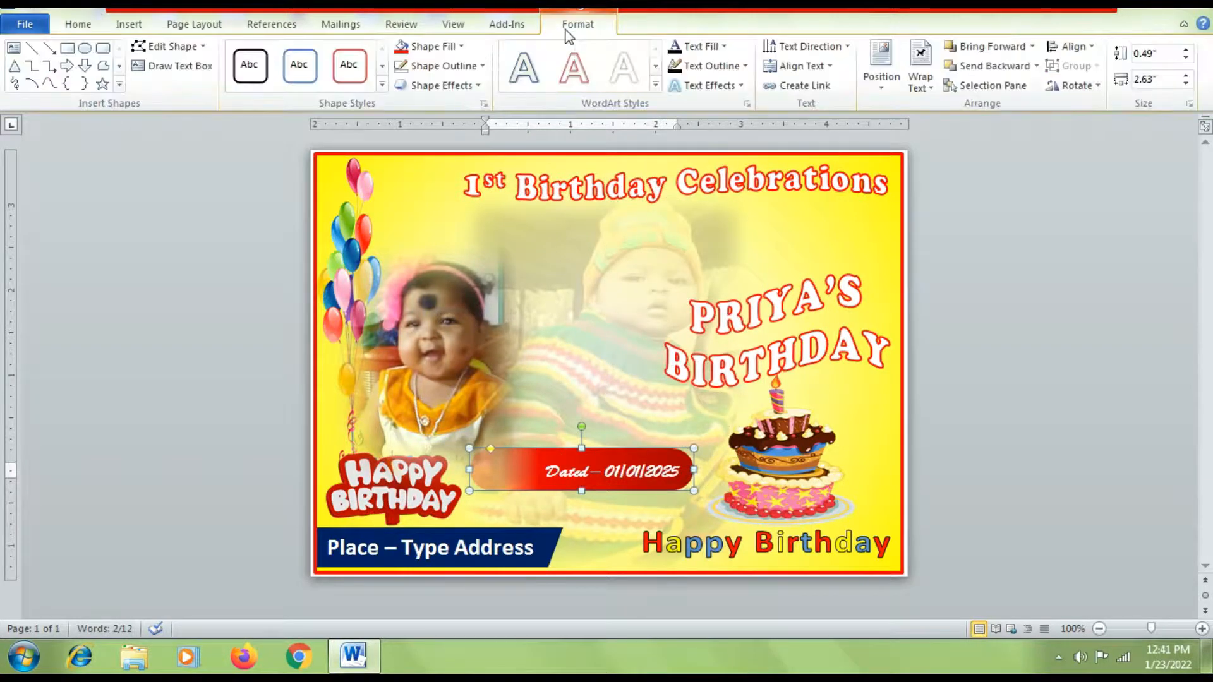
click(461, 46)
mouse_move(453, 291)
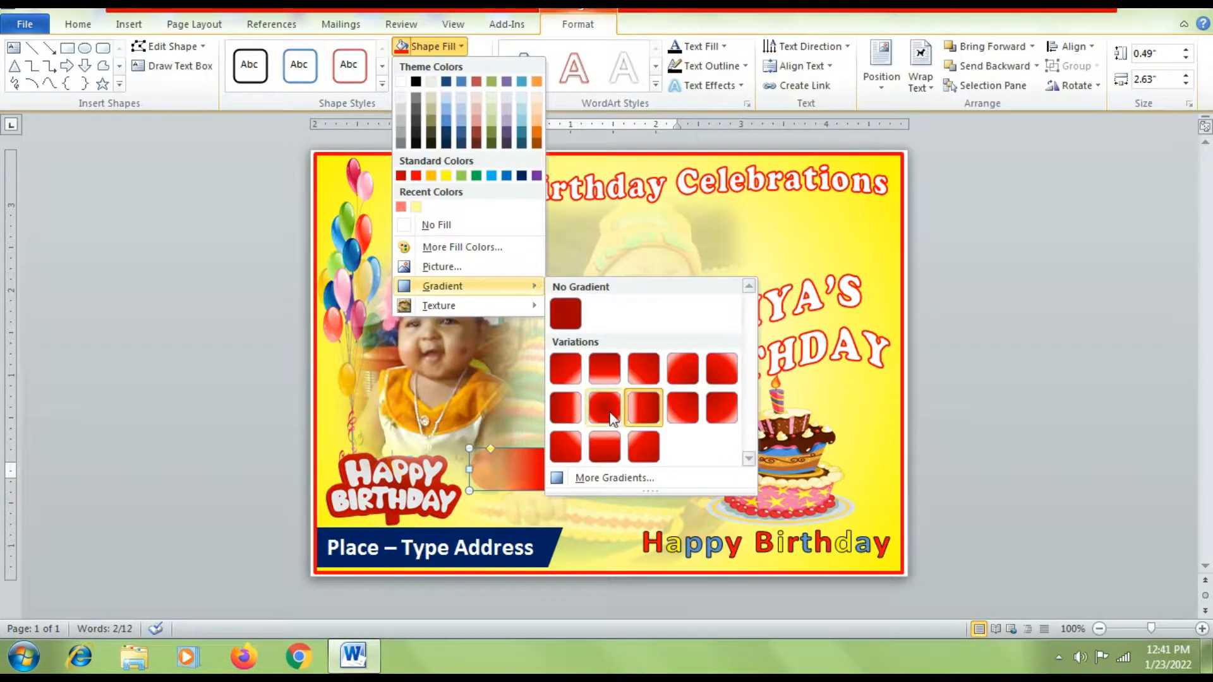
click(577, 477)
click(1037, 355)
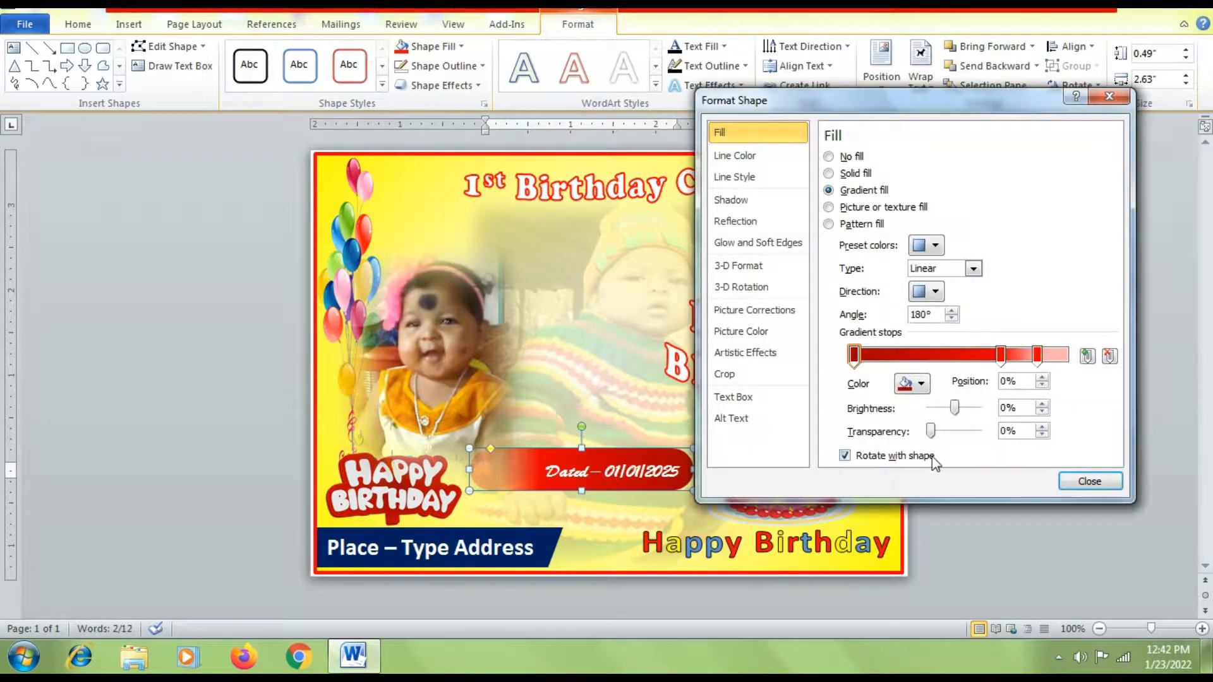
drag(931, 432, 973, 437)
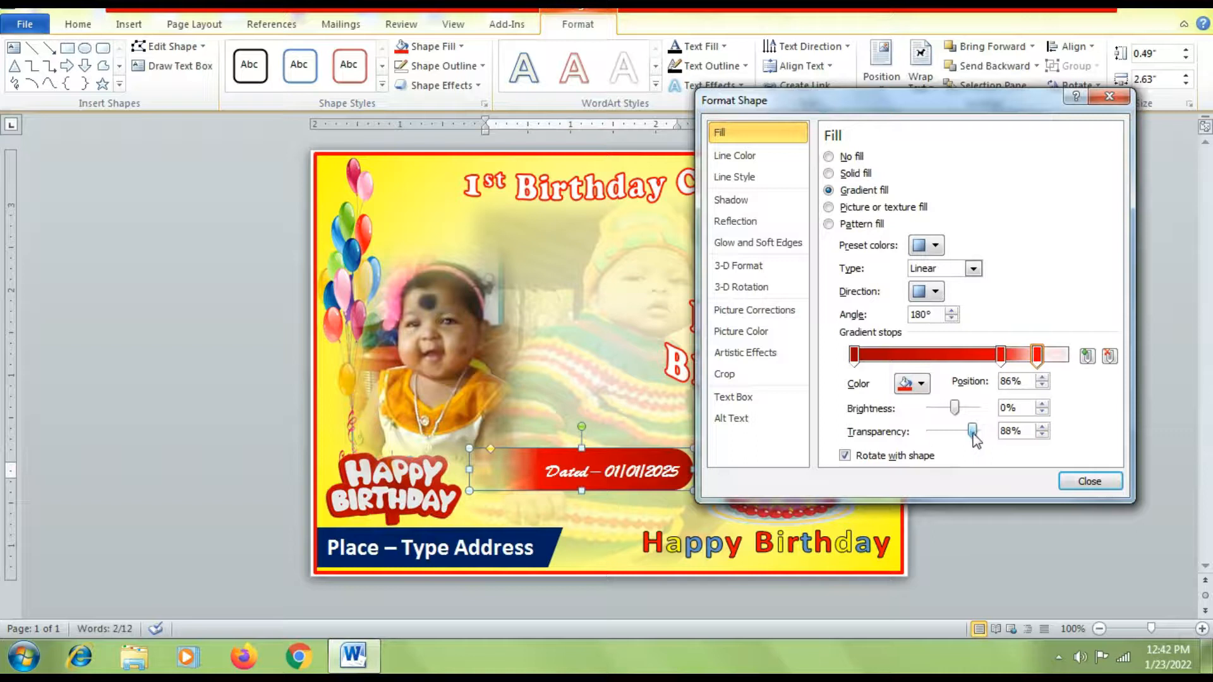
click(1042, 427)
click(1041, 428)
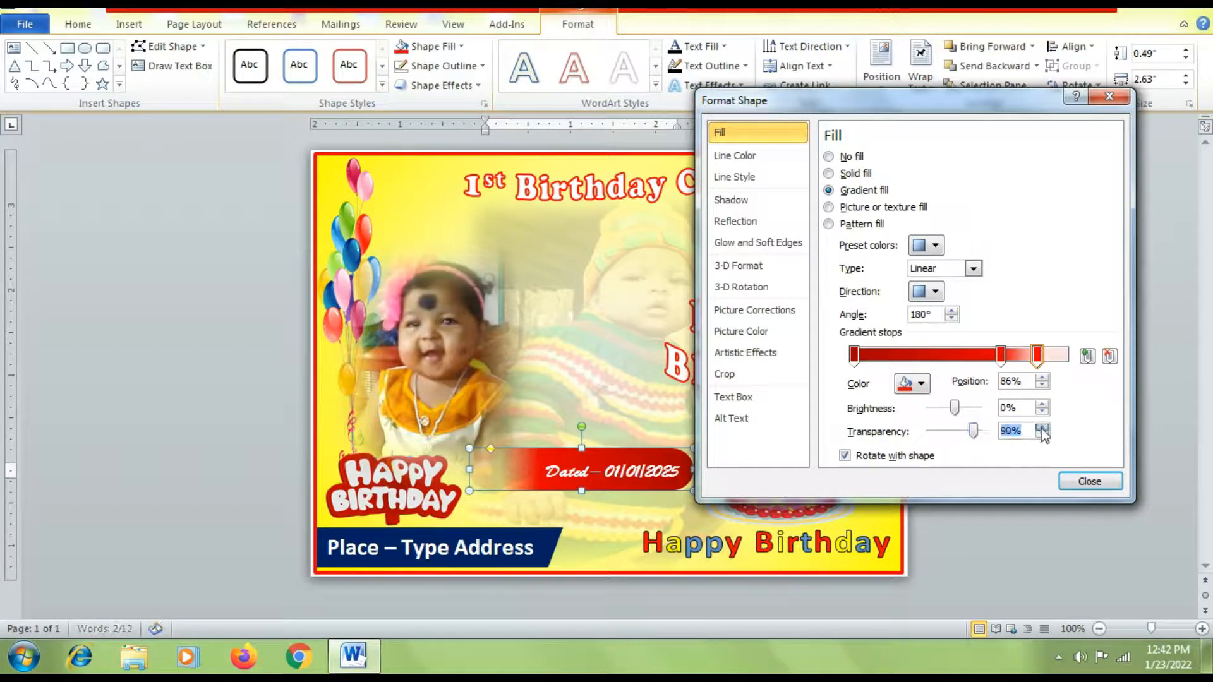
click(1041, 427)
click(1041, 427)
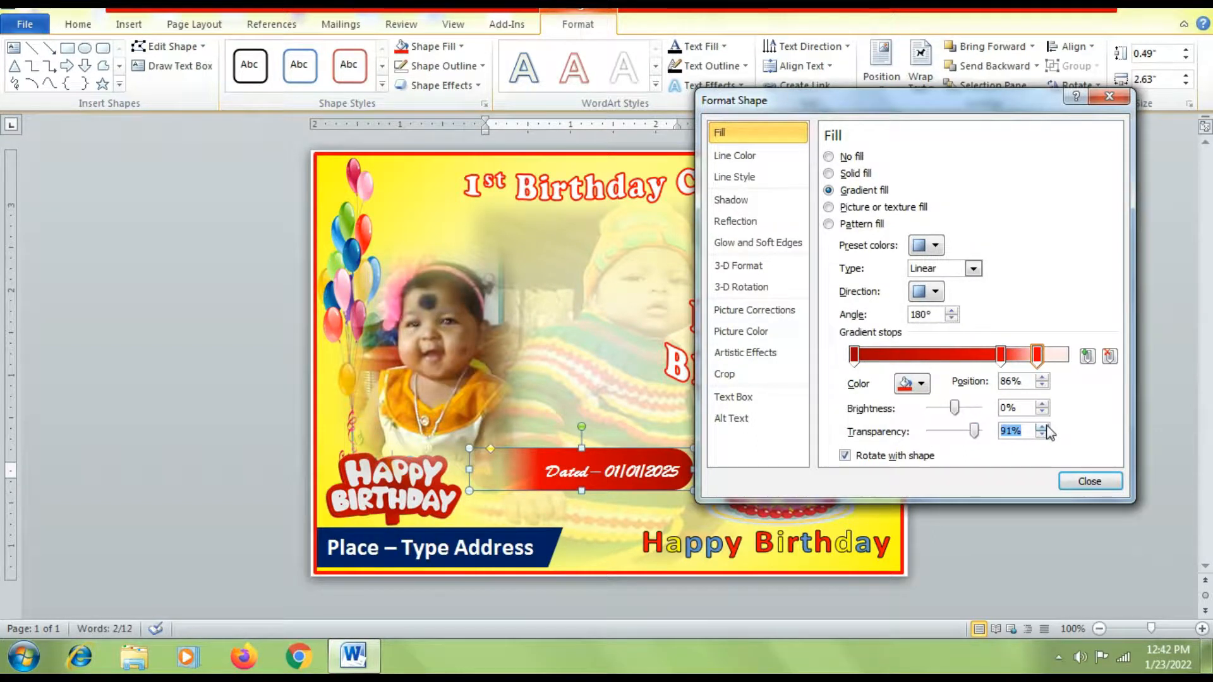
click(1041, 427)
Step: Move the middle stop of the date banner's gradient to 58%, close the shape formatting and deselect the banner
drag(1001, 355, 979, 359)
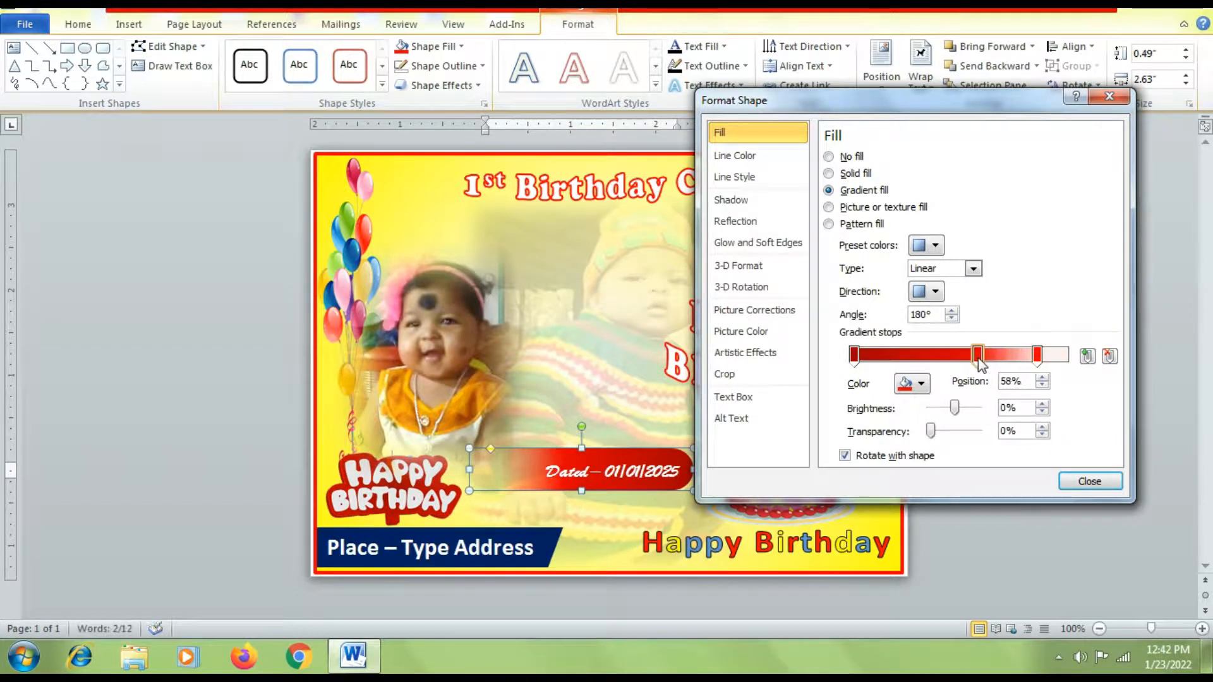
click(1088, 481)
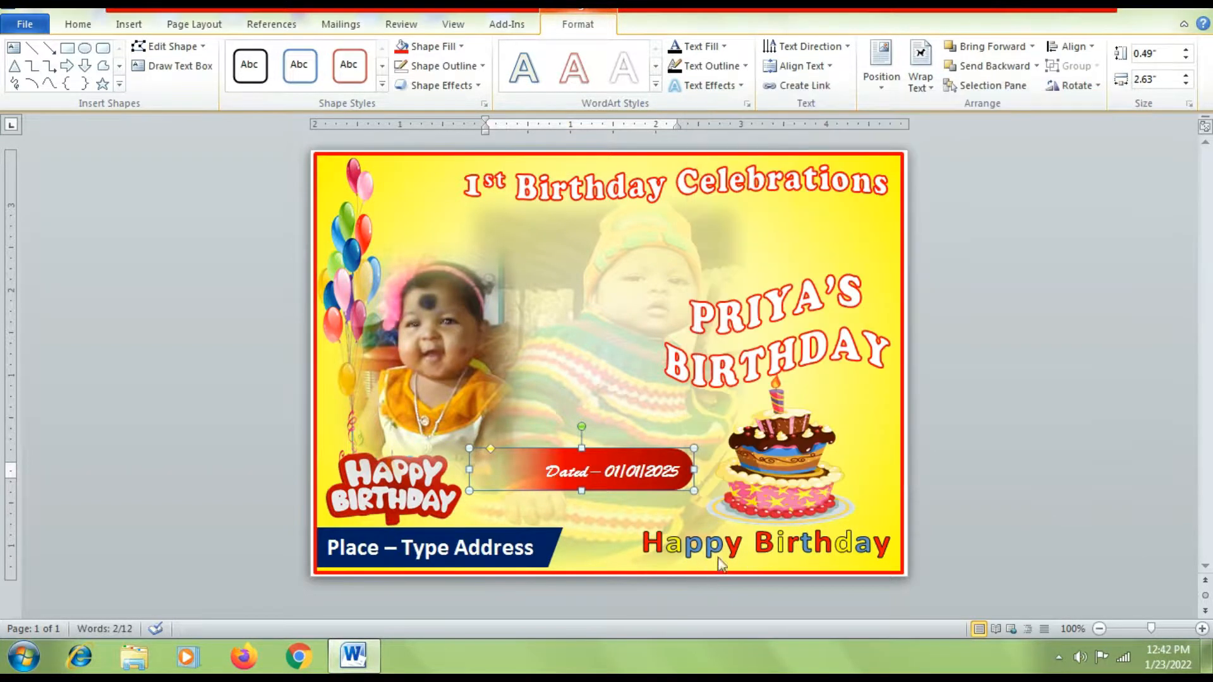
click(748, 580)
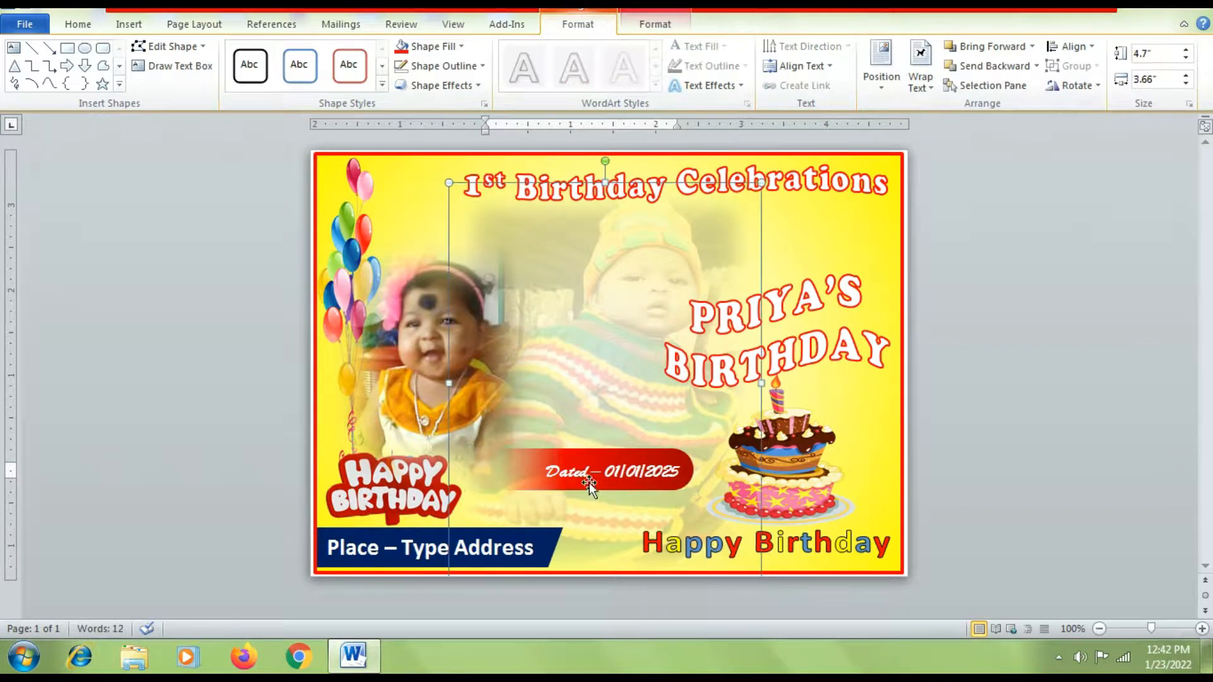
click(938, 445)
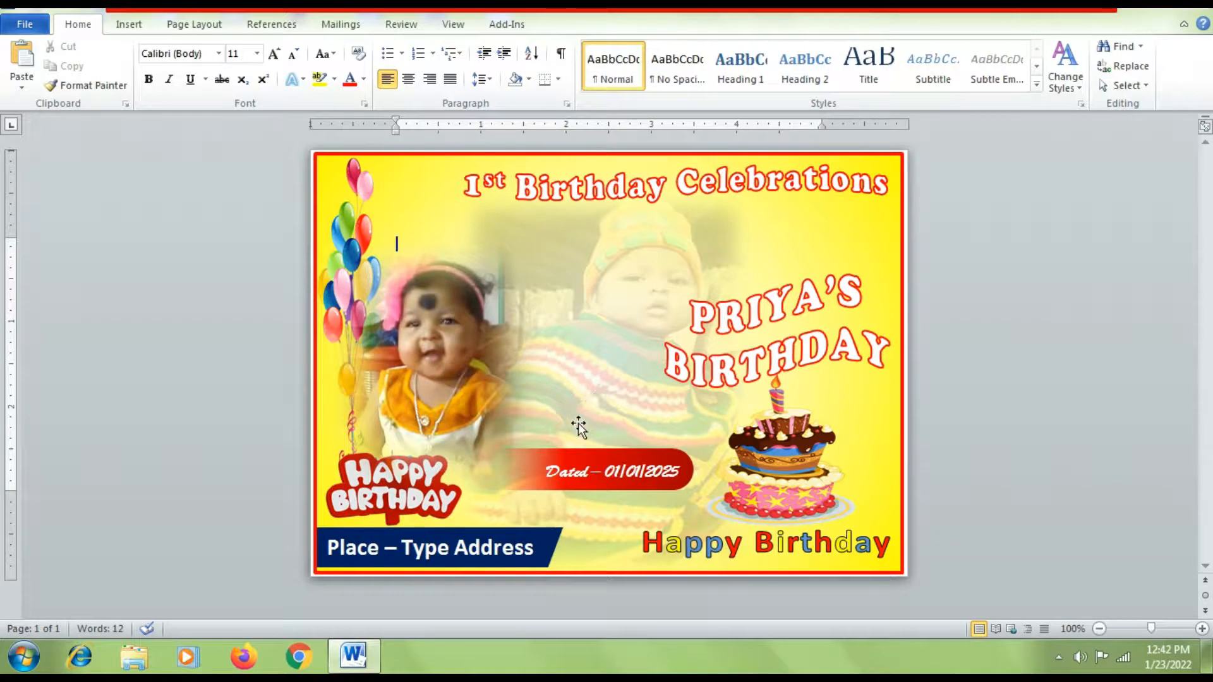
Step: Insert a simple text box and replace its placeholder with "You are Invited" and, on a second line, "Please Come & Join us"
click(129, 25)
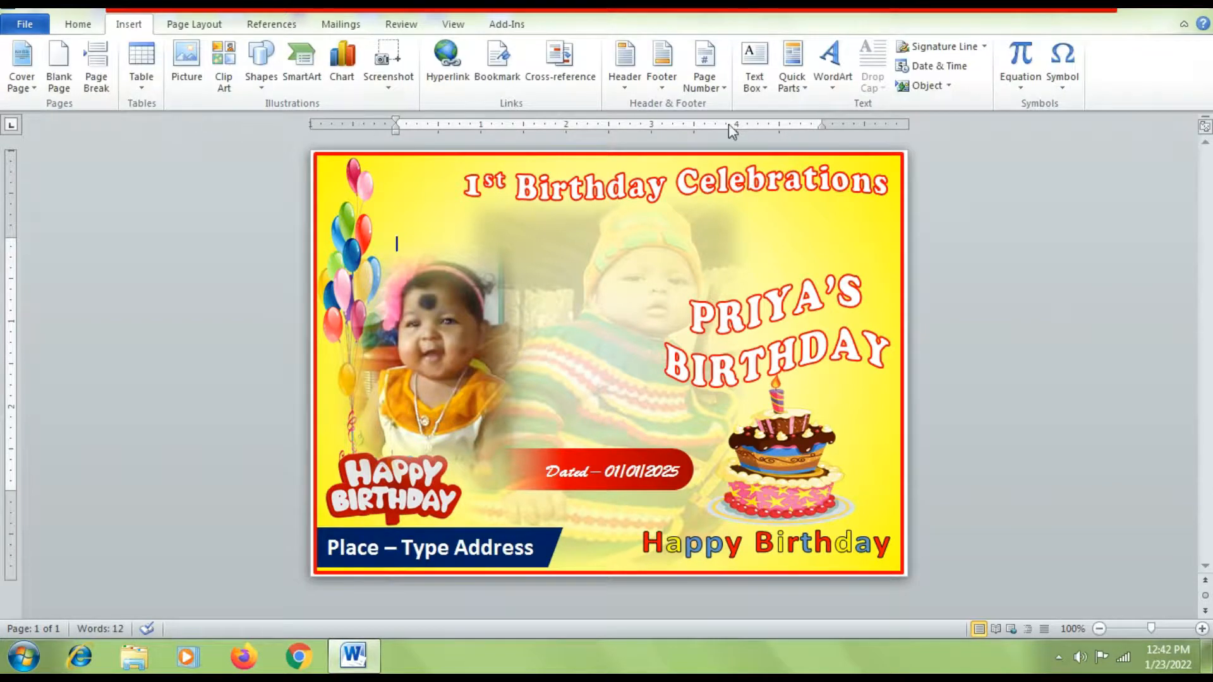
click(755, 71)
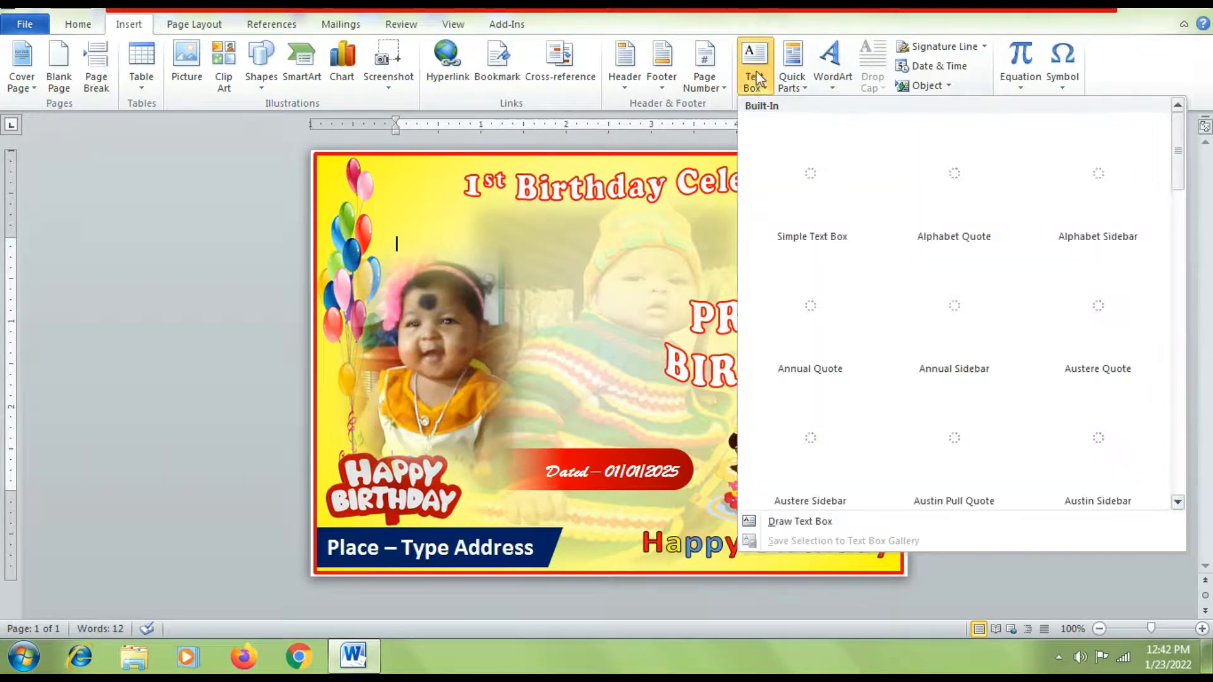
click(807, 190)
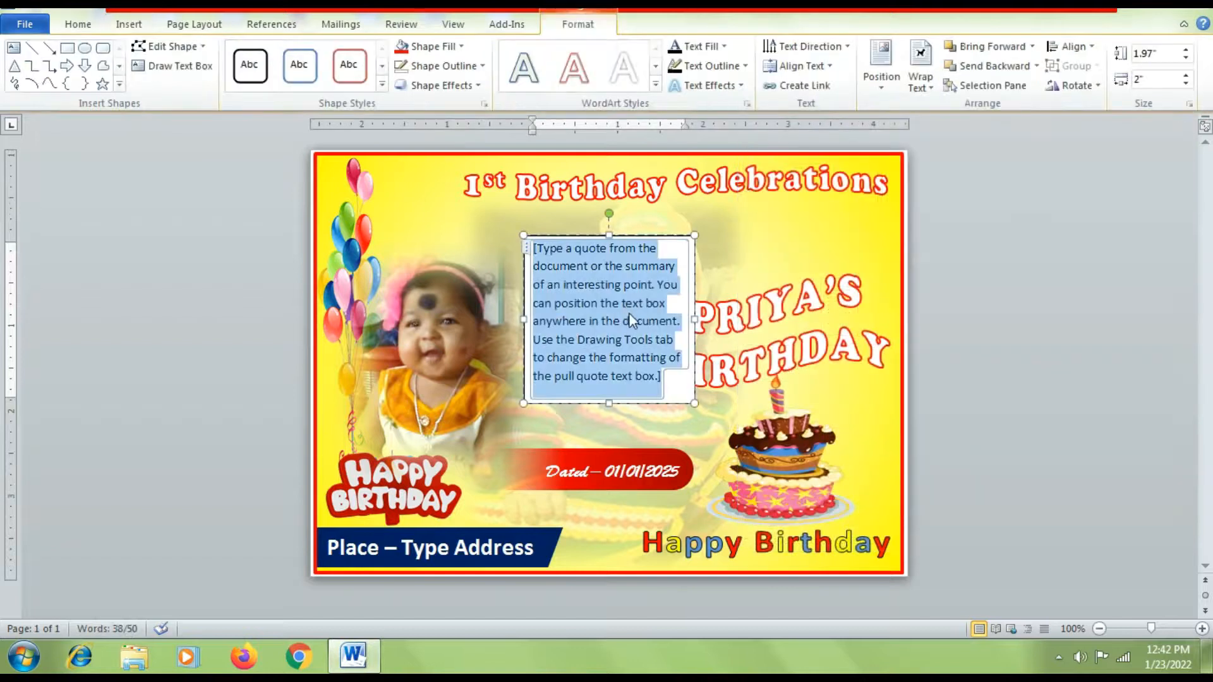
key(Delete)
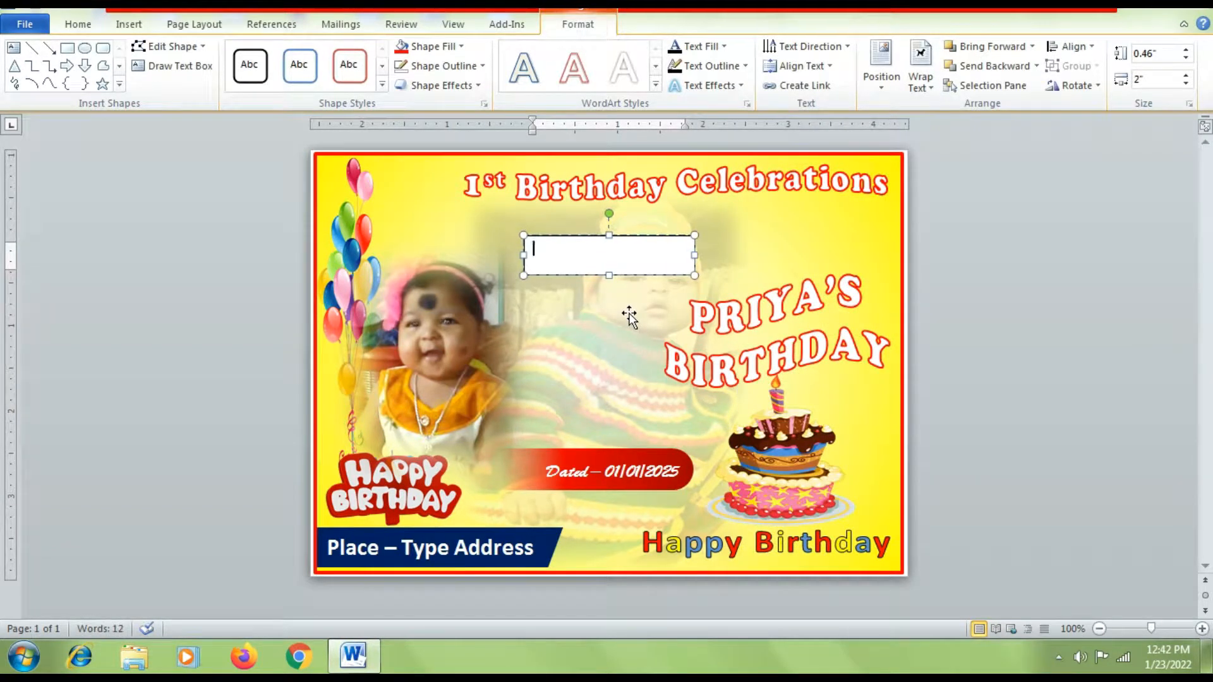
text(You are Invited)
key(Return)
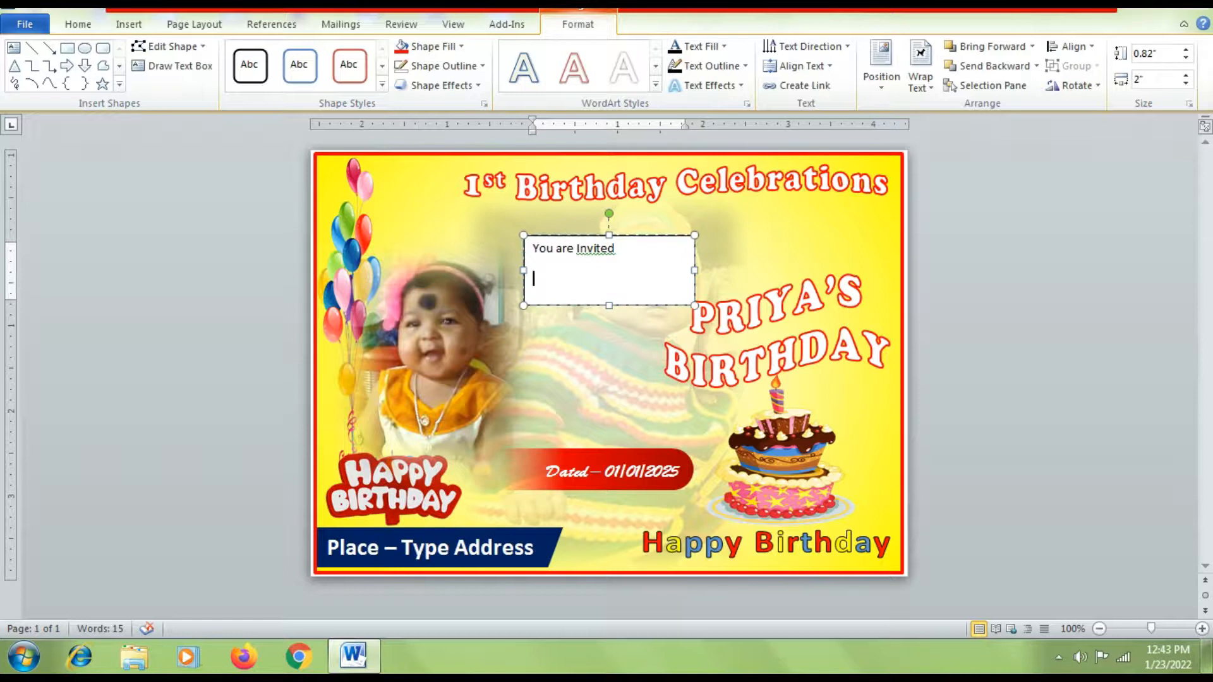
text(Please Come & J)
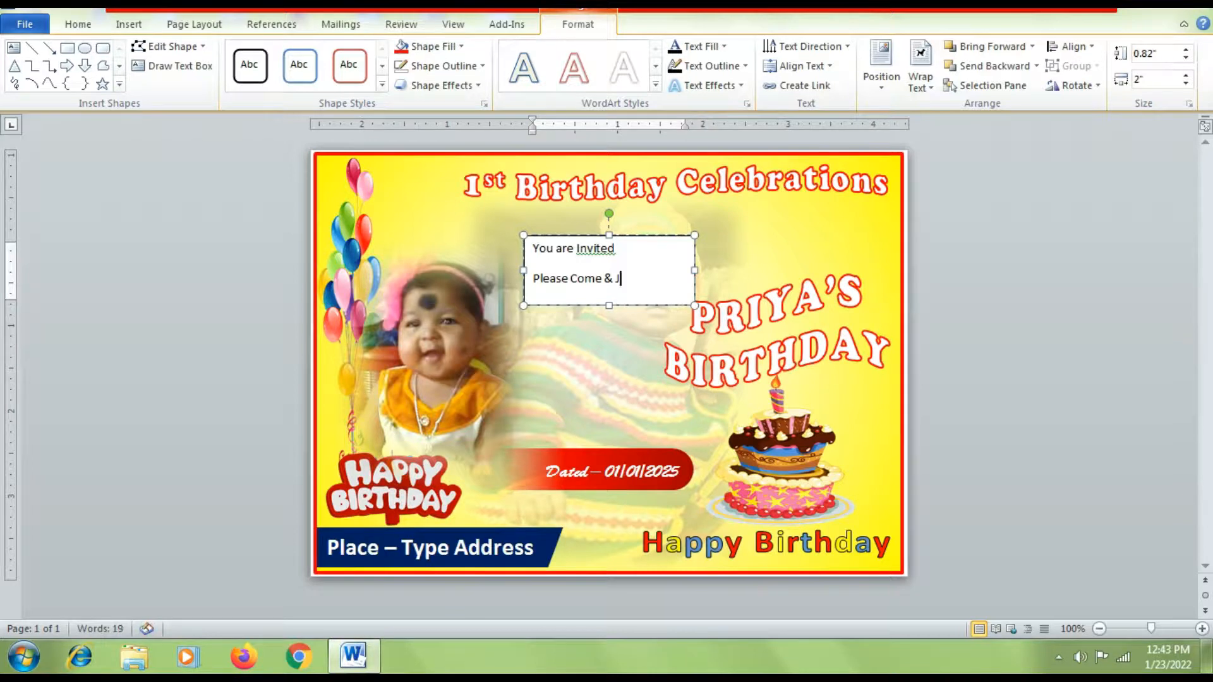
text(oin us)
Step: Center both lines of the invitation text and make them bold
drag(657, 283, 528, 249)
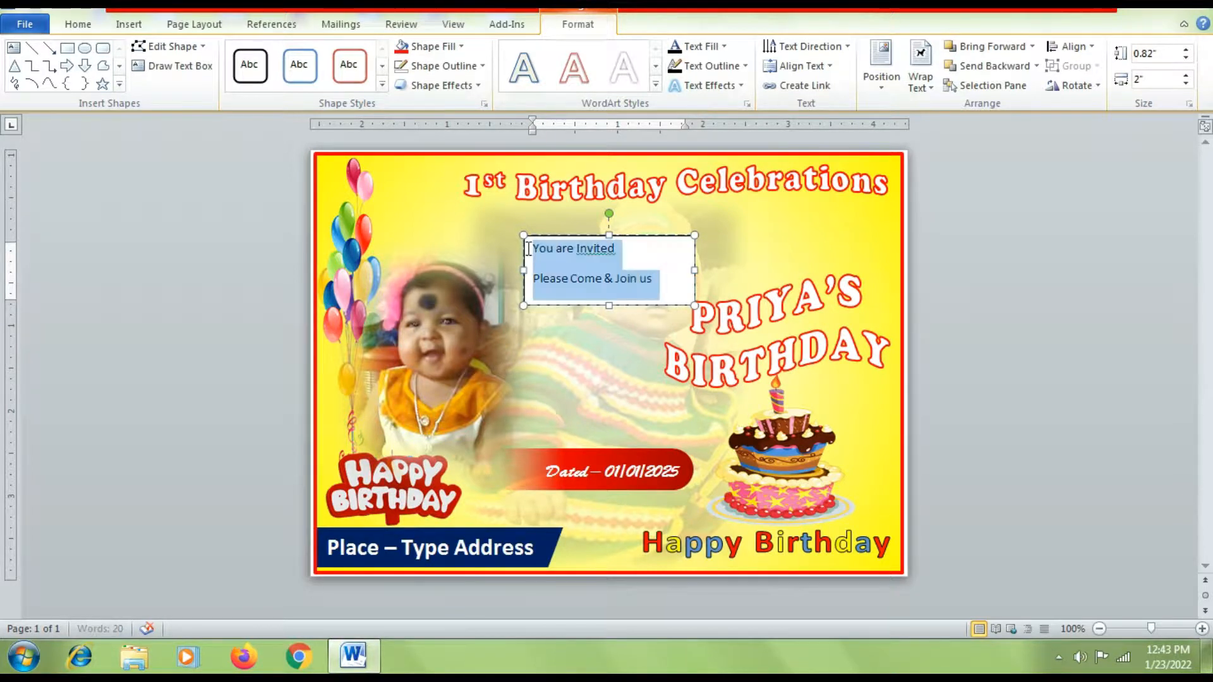
click(78, 25)
click(407, 80)
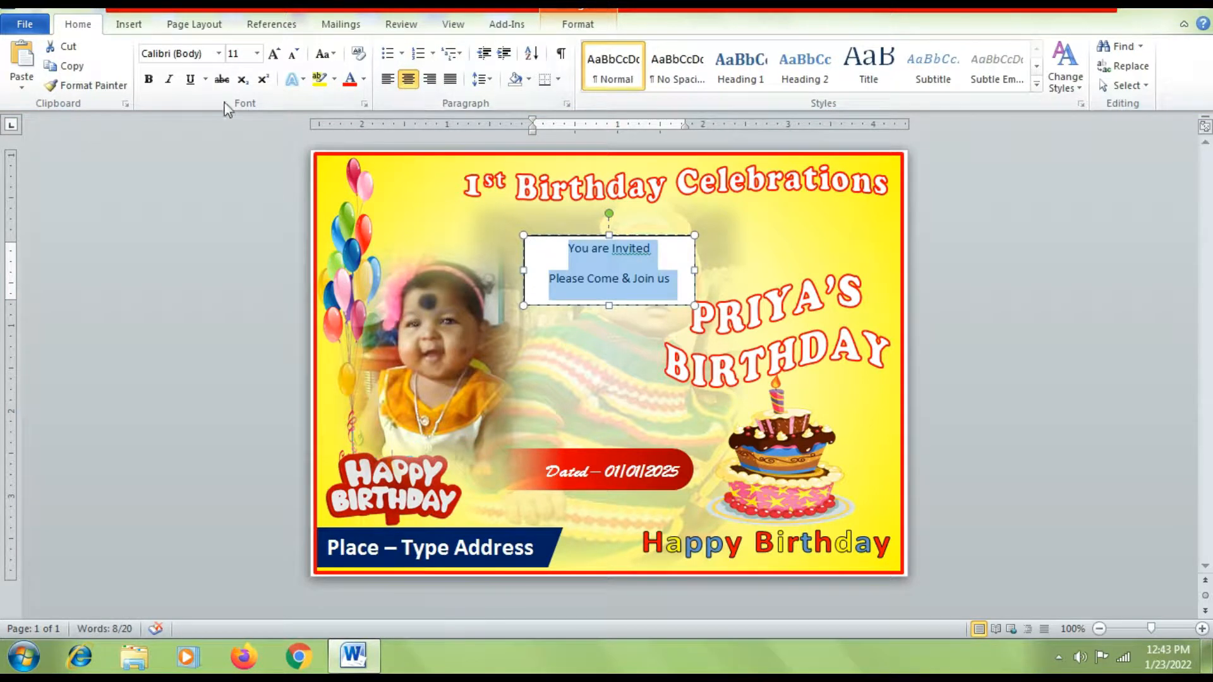
click(148, 80)
Step: Remove the space after paragraphs in the invitation text and set its line spacing to 1.0
click(478, 80)
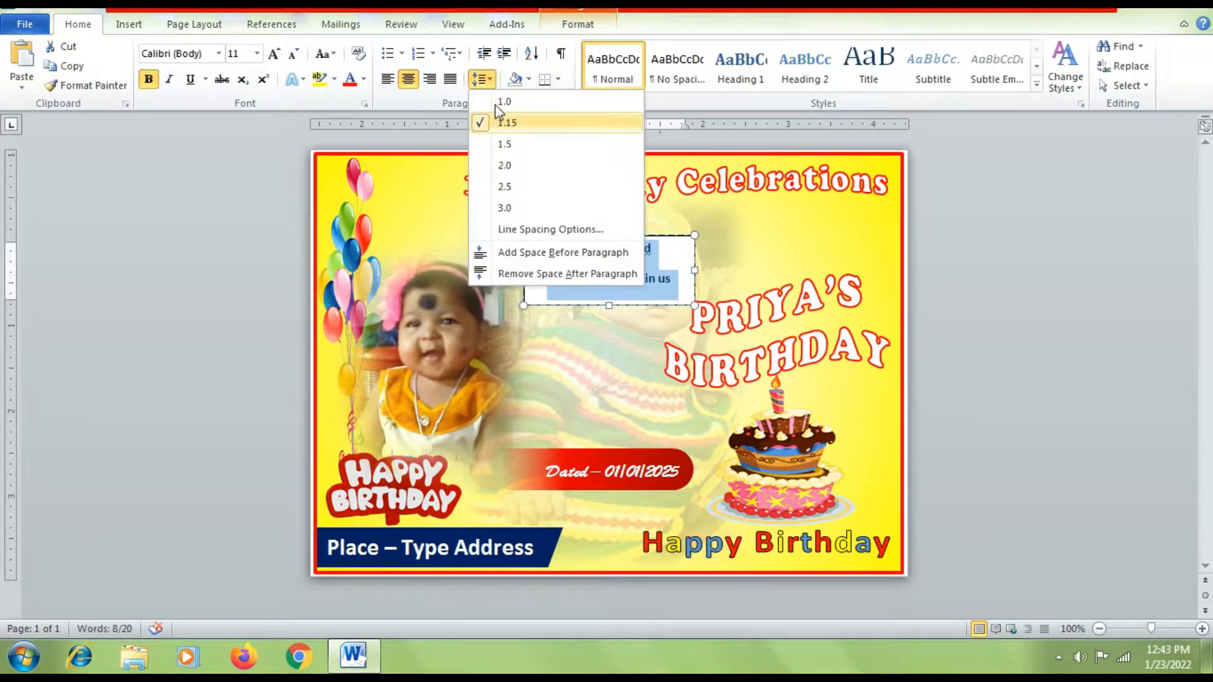
click(516, 273)
click(478, 81)
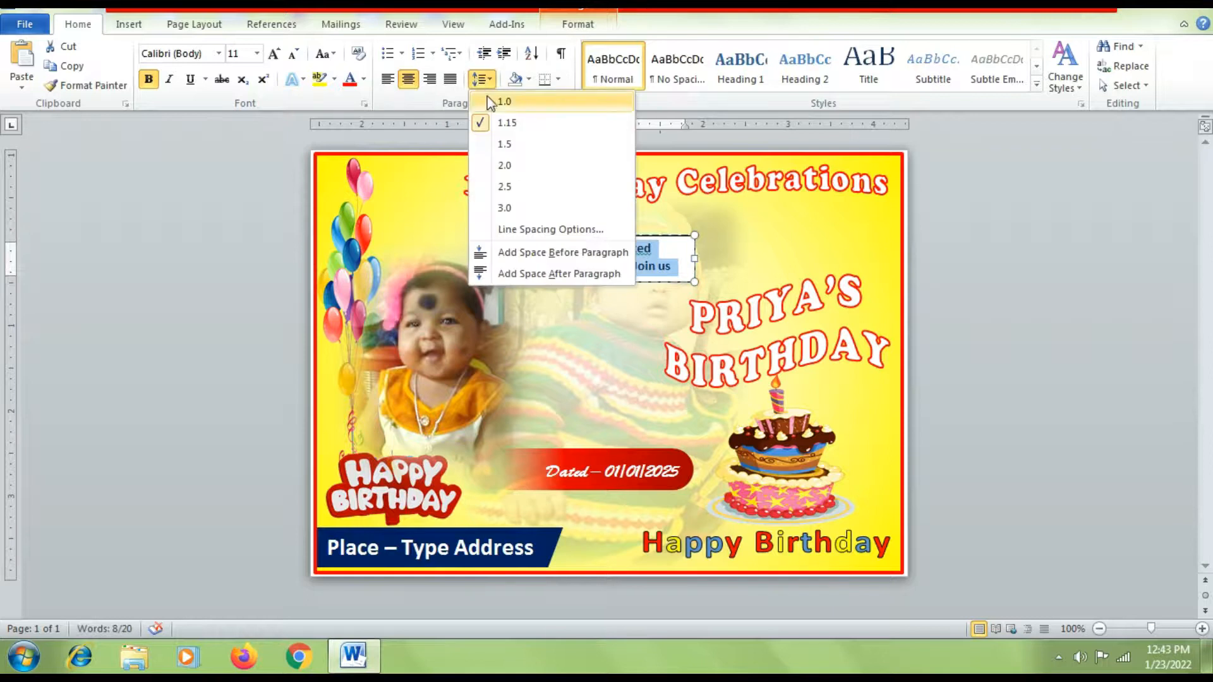
click(490, 98)
Step: Set the invitation text to size 14, widen its text box to about 2.17 inches, and color the text dark blue
click(257, 54)
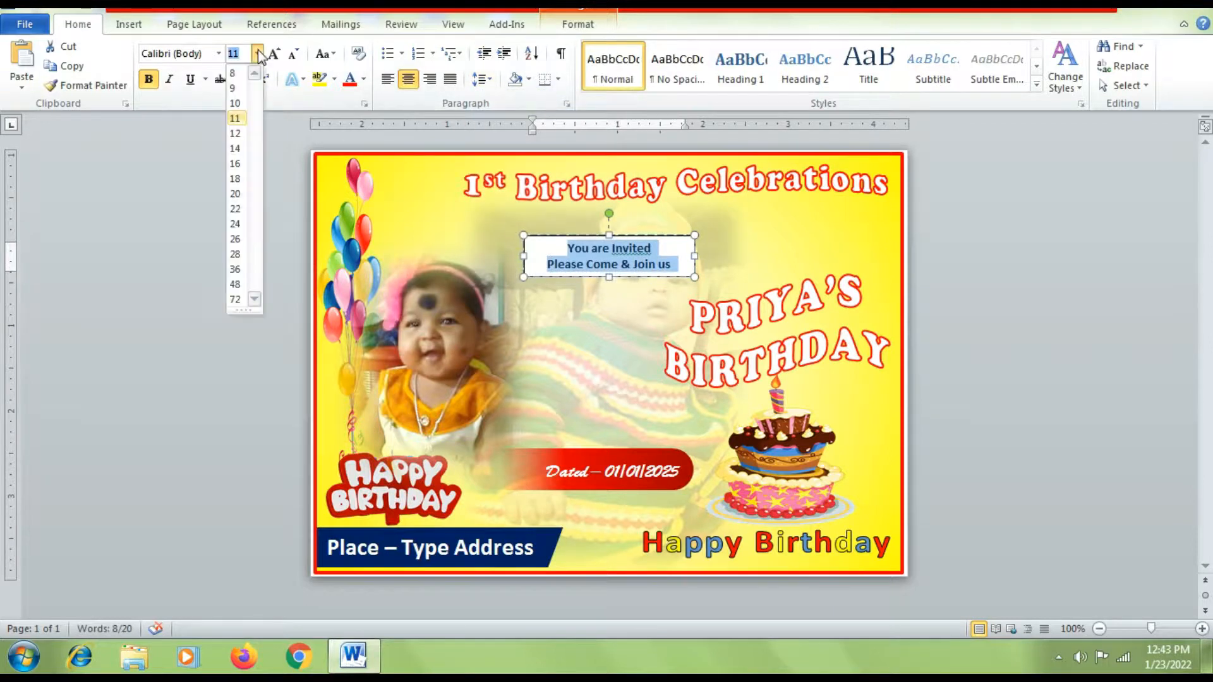
click(245, 150)
drag(695, 271, 523, 254)
click(364, 79)
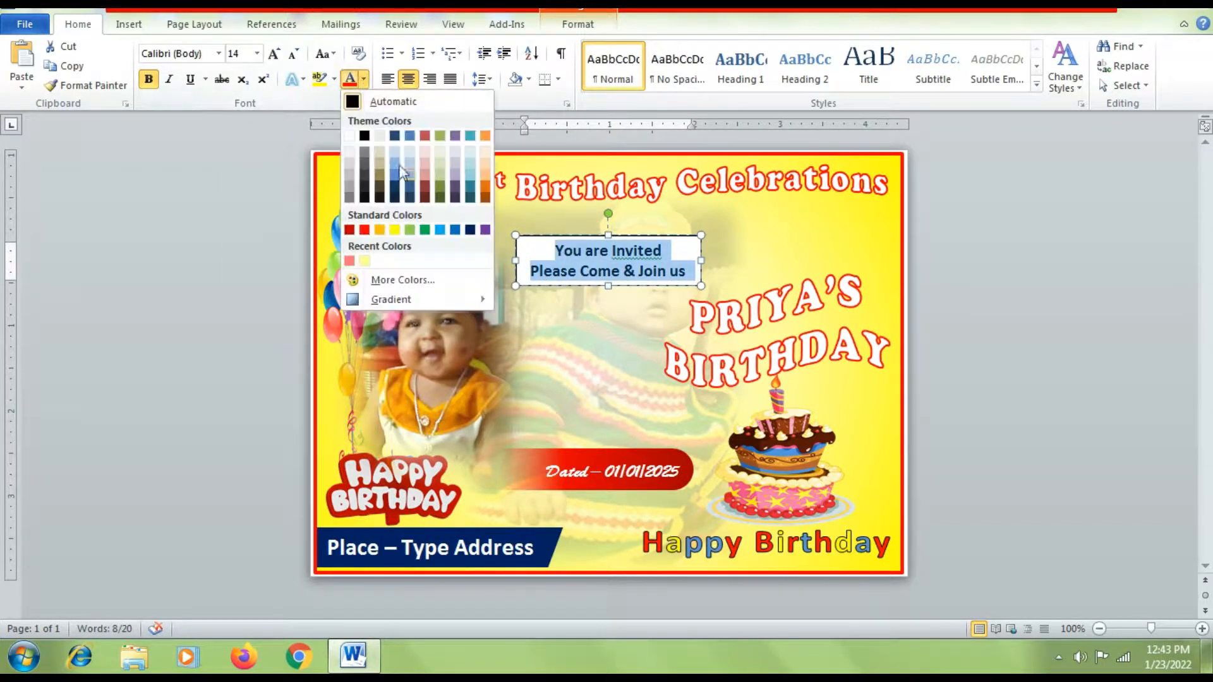
click(470, 230)
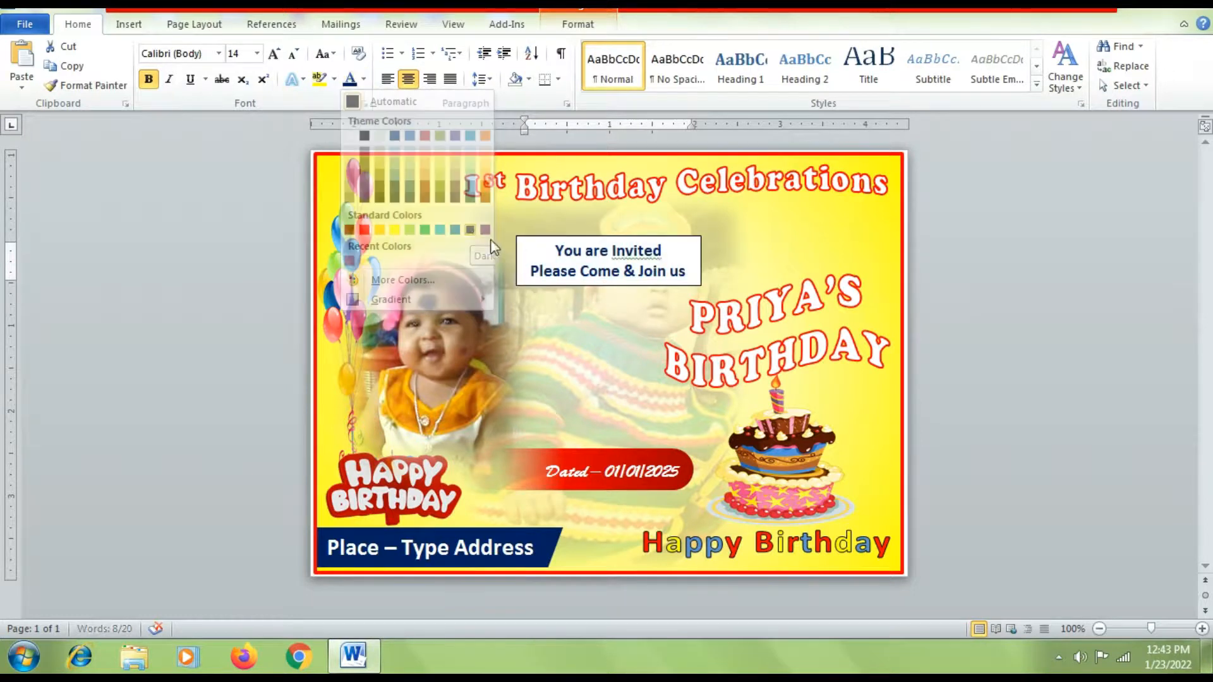
Step: Remove the fill and the outline from the invitation text box
click(688, 245)
click(583, 26)
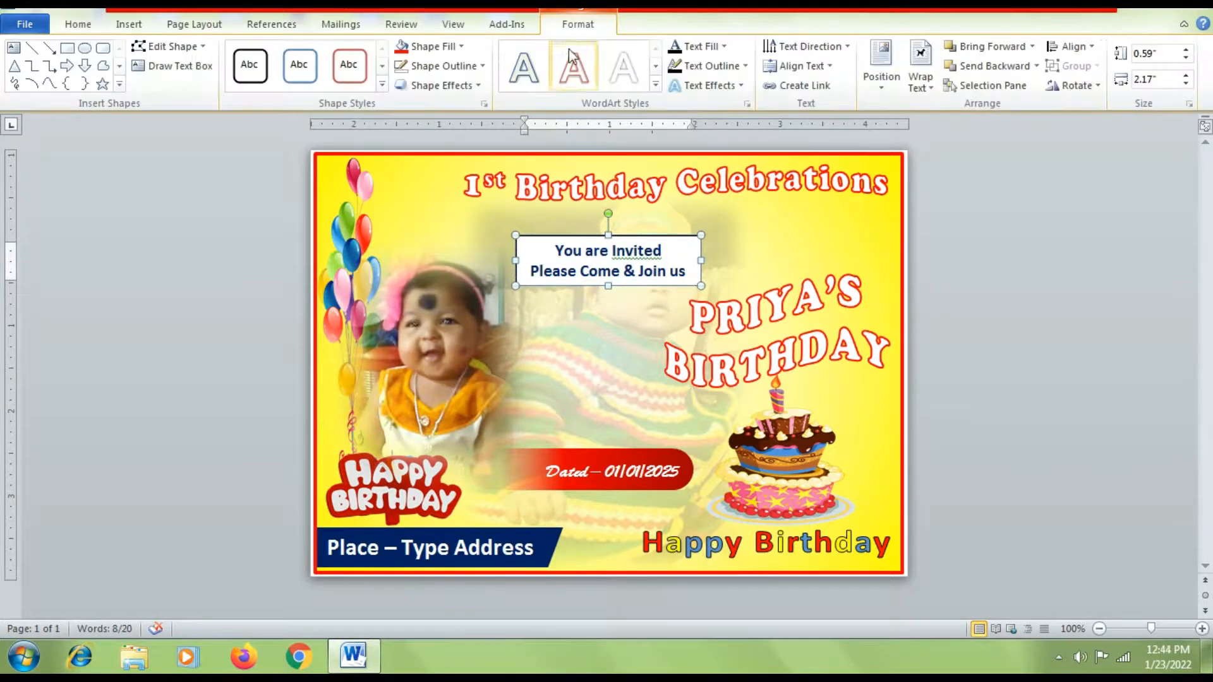
click(457, 47)
click(449, 226)
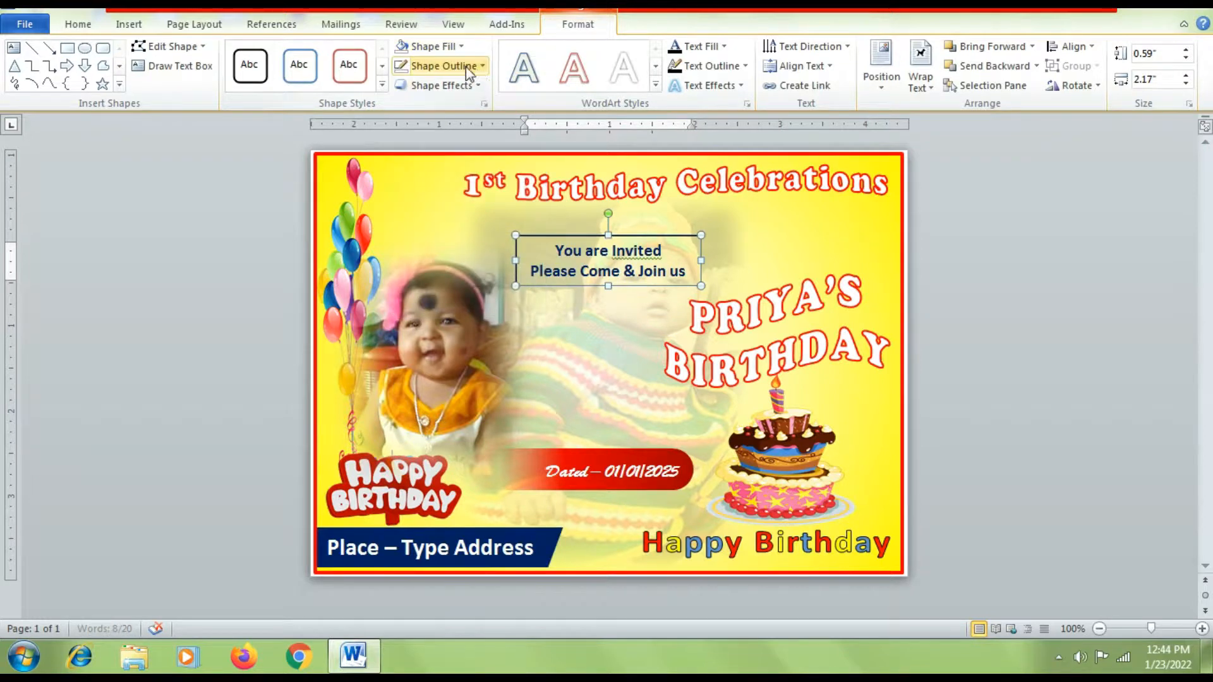
click(465, 66)
click(475, 242)
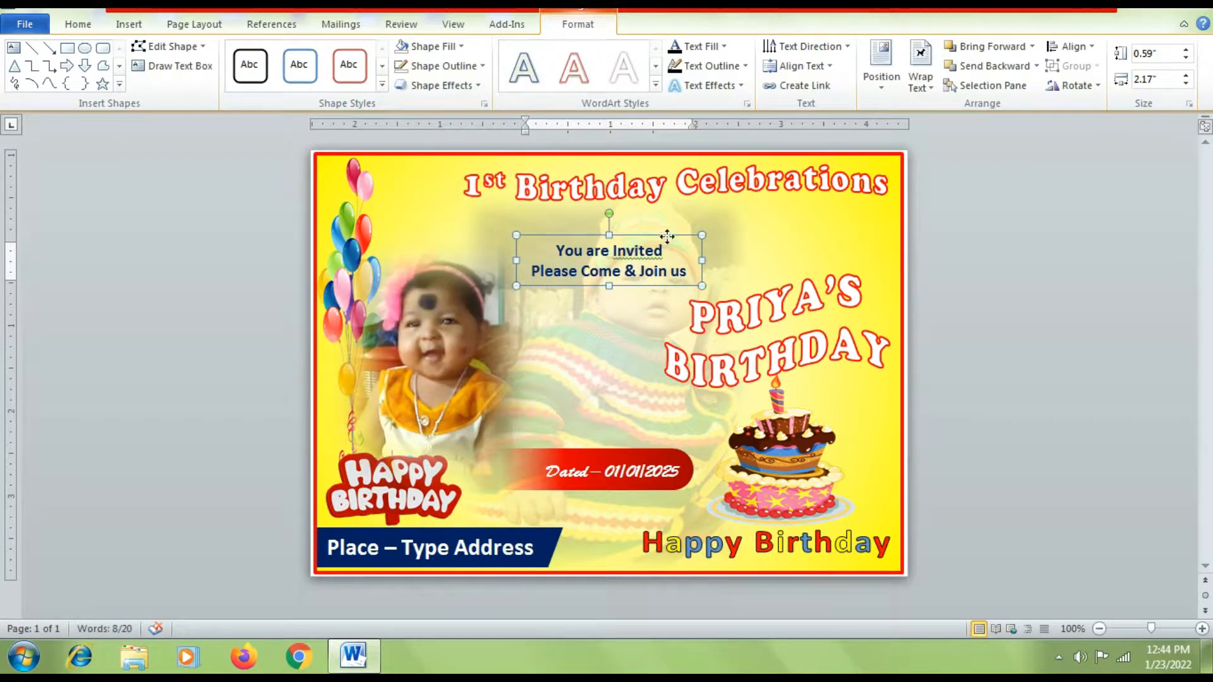
Step: Move the invitation text box down so it sits directly above the date banner, and deselect it
drag(667, 236, 651, 399)
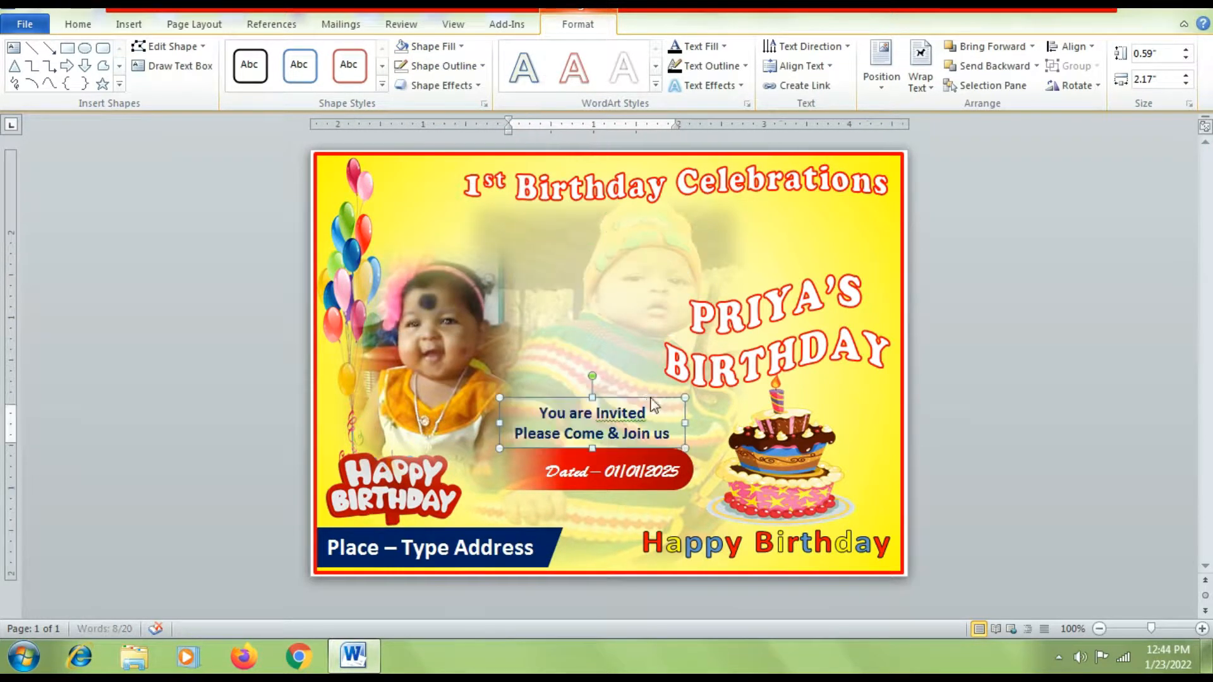
key(Down)
key(Down)
key(Down)
key(Down)
key(Down)
key(Down)
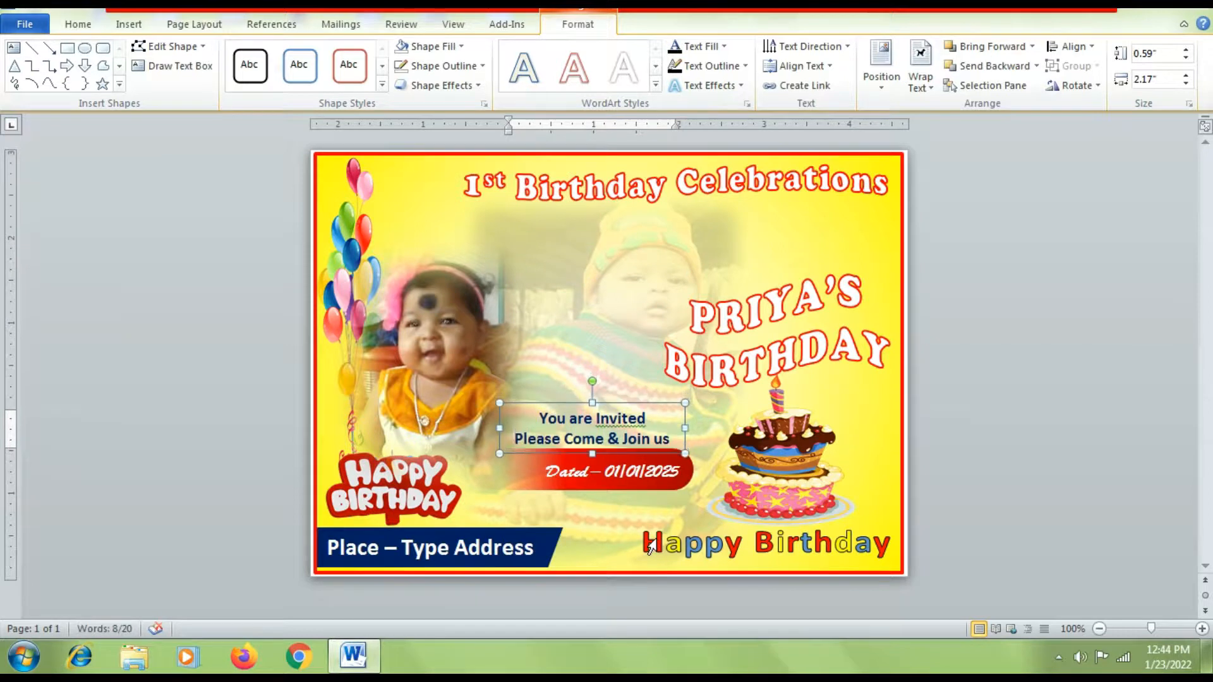
click(955, 552)
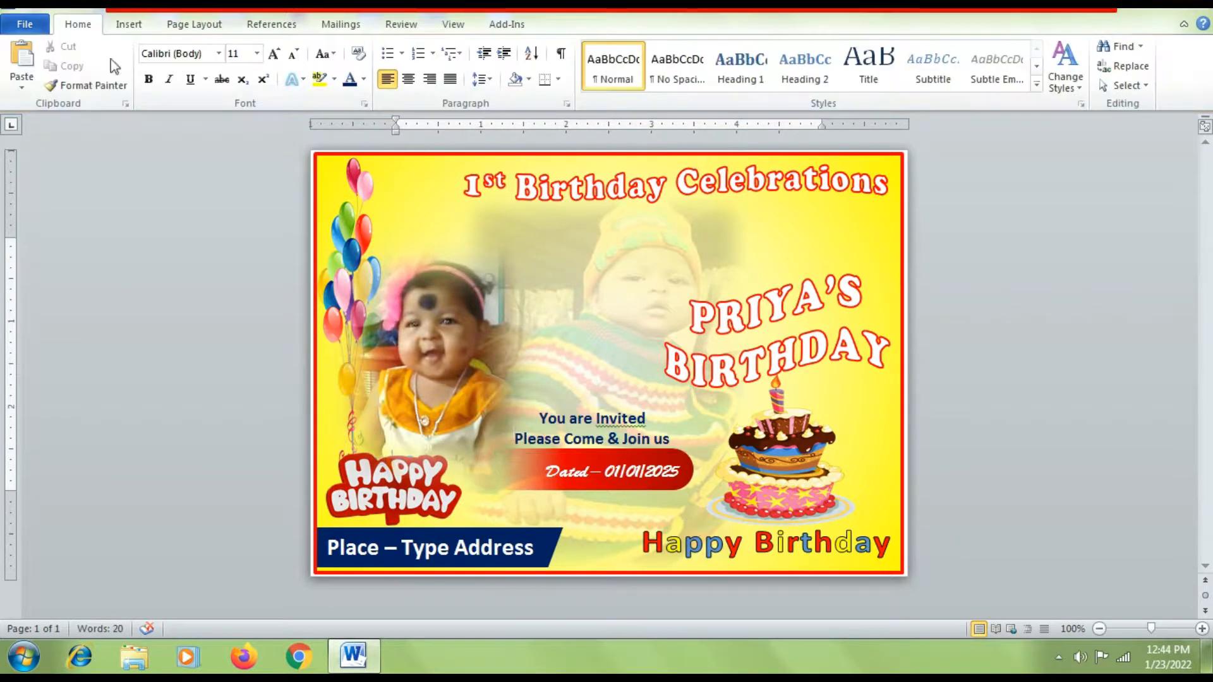
Step: Insert the Happy-Birthday-Cake-PNG-Pic picture and set its text wrapping to In Front of Text
click(128, 25)
click(187, 63)
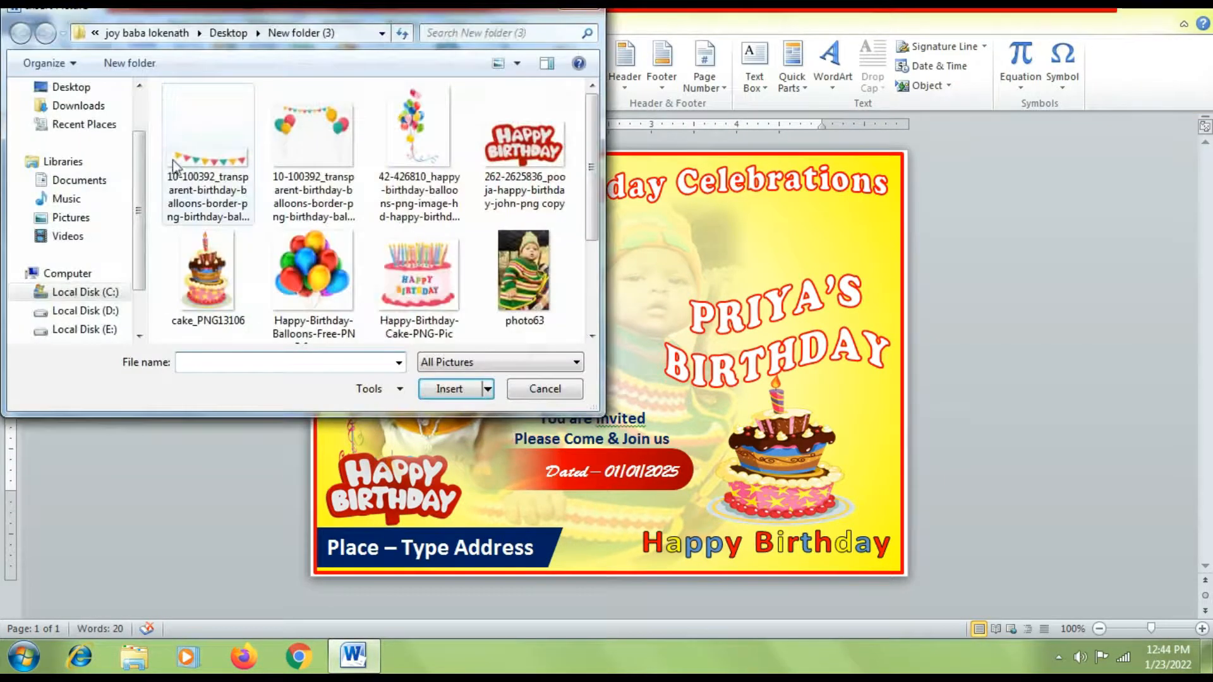
click(411, 293)
click(449, 388)
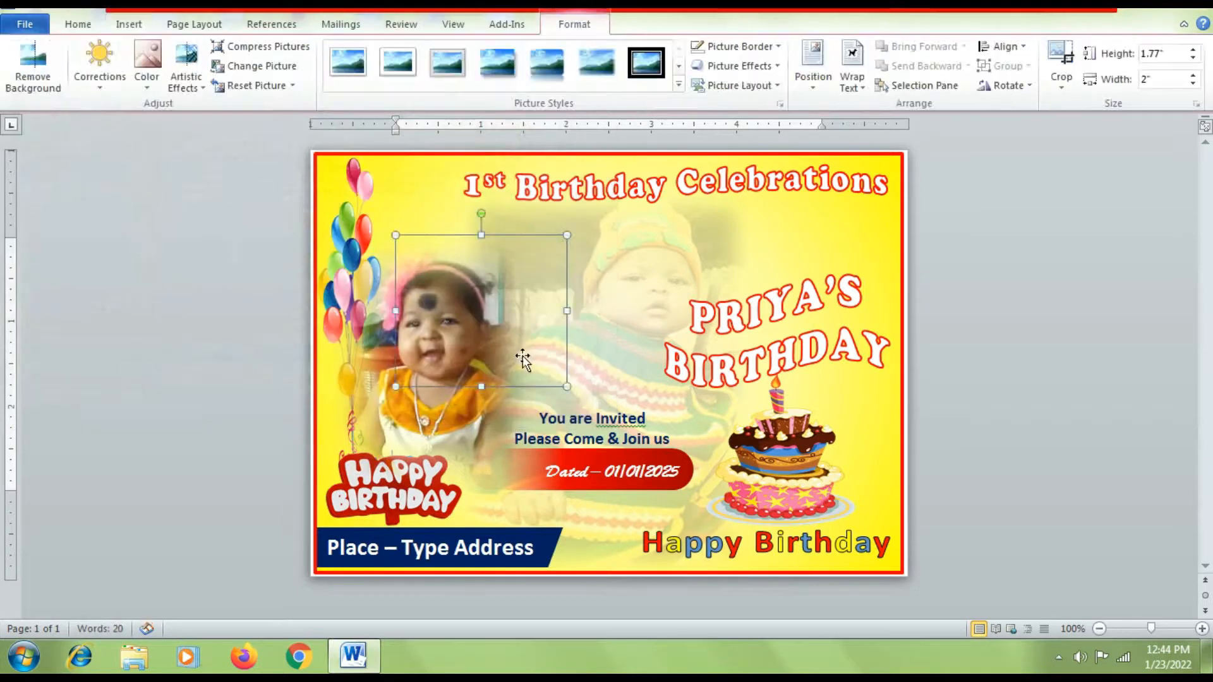
click(851, 77)
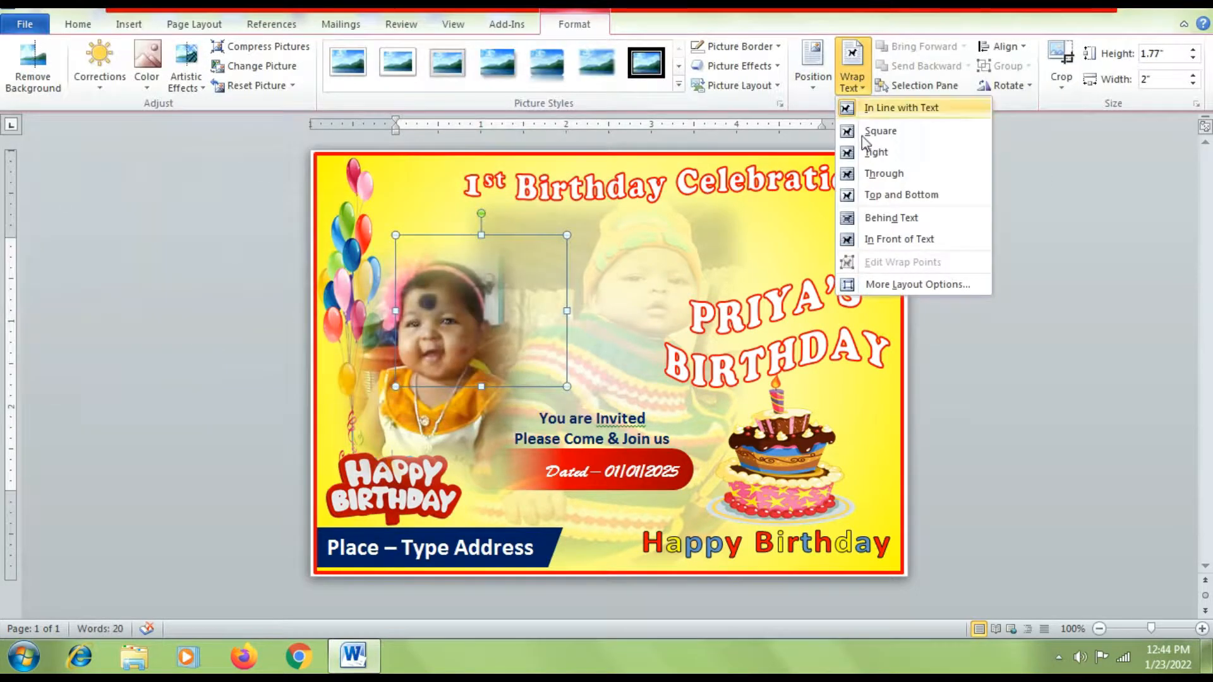
click(898, 241)
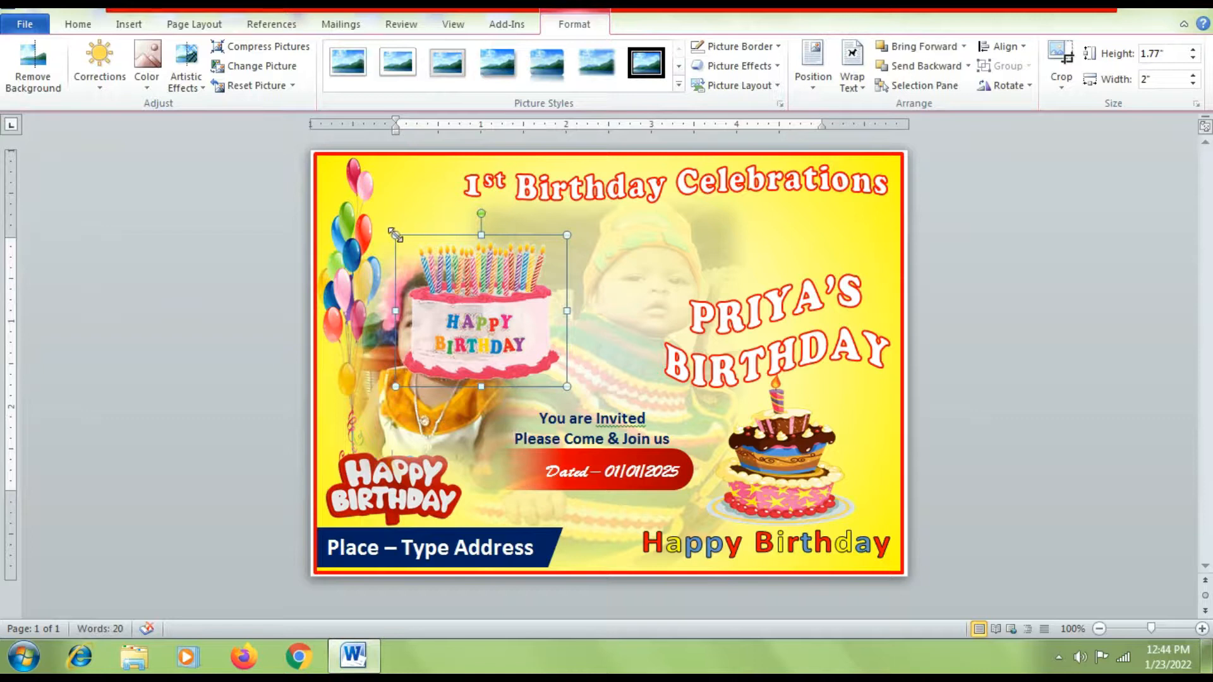
Step: Shrink the candle cake picture to about 0.74 by 0.83 inches and place it between the address banner and the Happy Birthday WordArt
drag(395, 236, 583, 541)
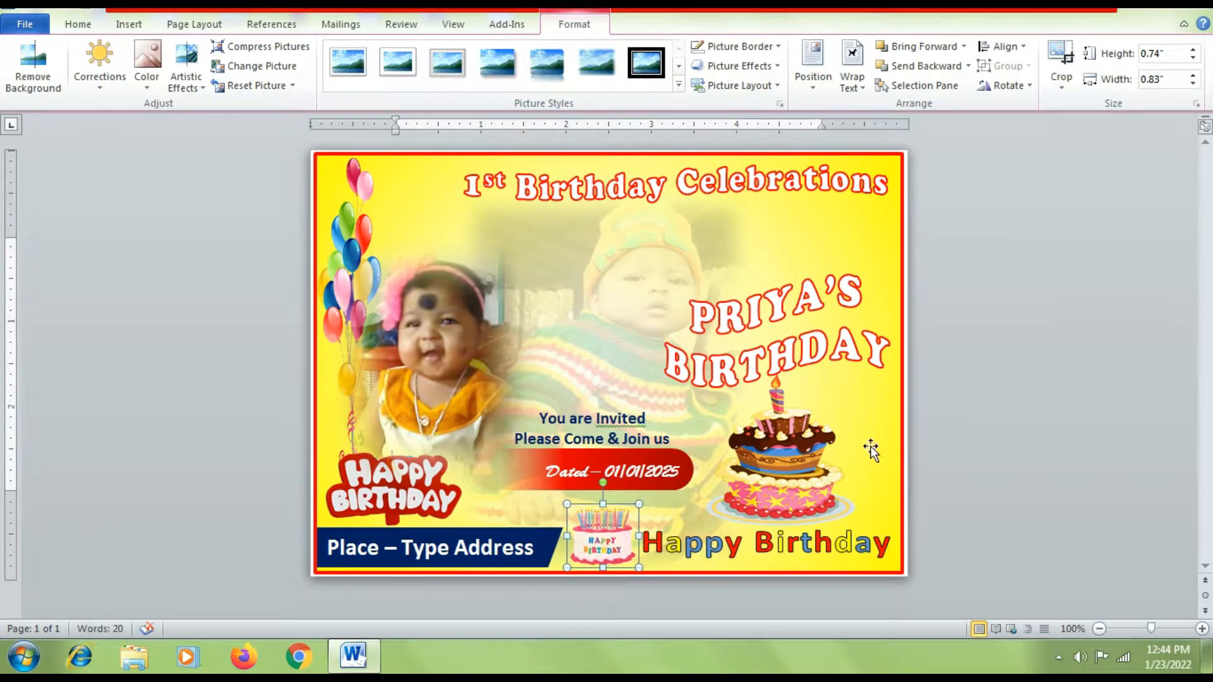
click(780, 433)
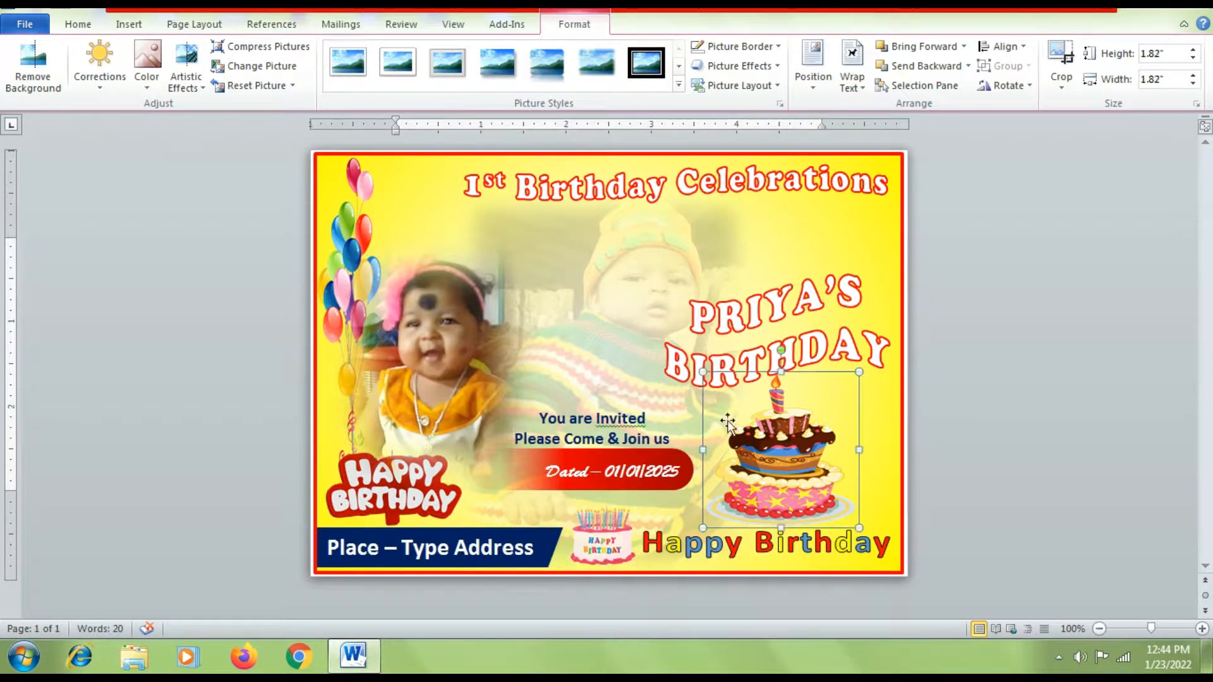
click(793, 276)
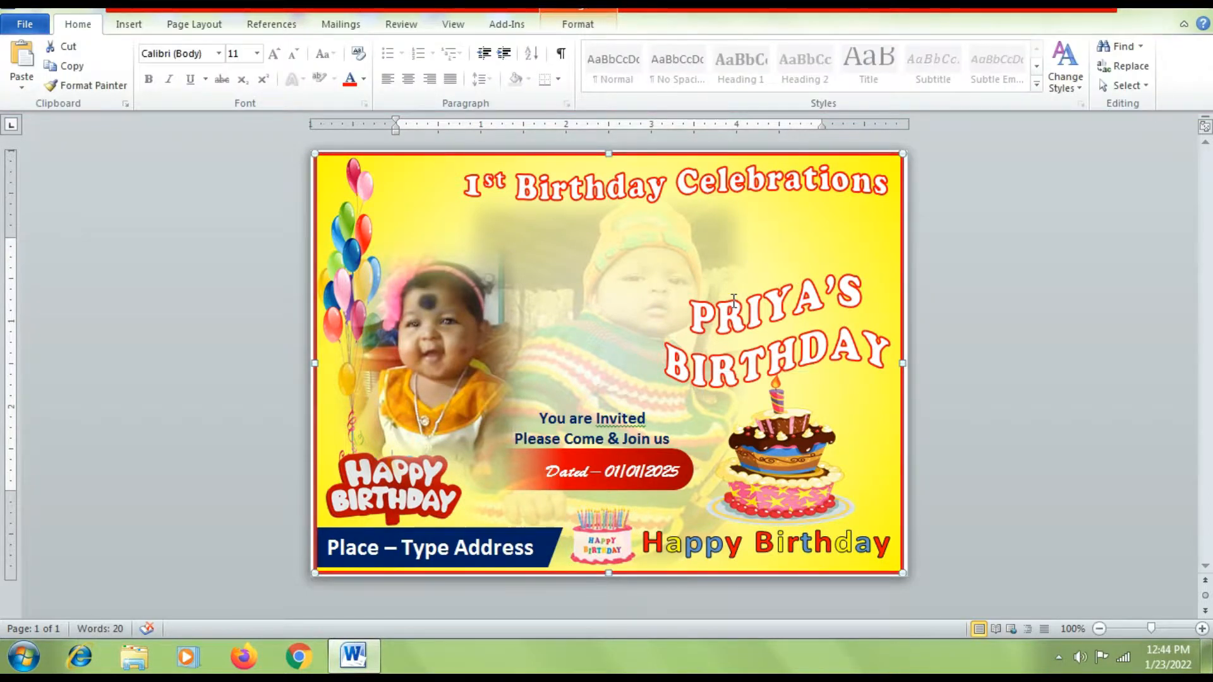
Step: Insert the picture of the colored bunting flags and set its text wrapping to In Front of Text
click(128, 24)
click(183, 69)
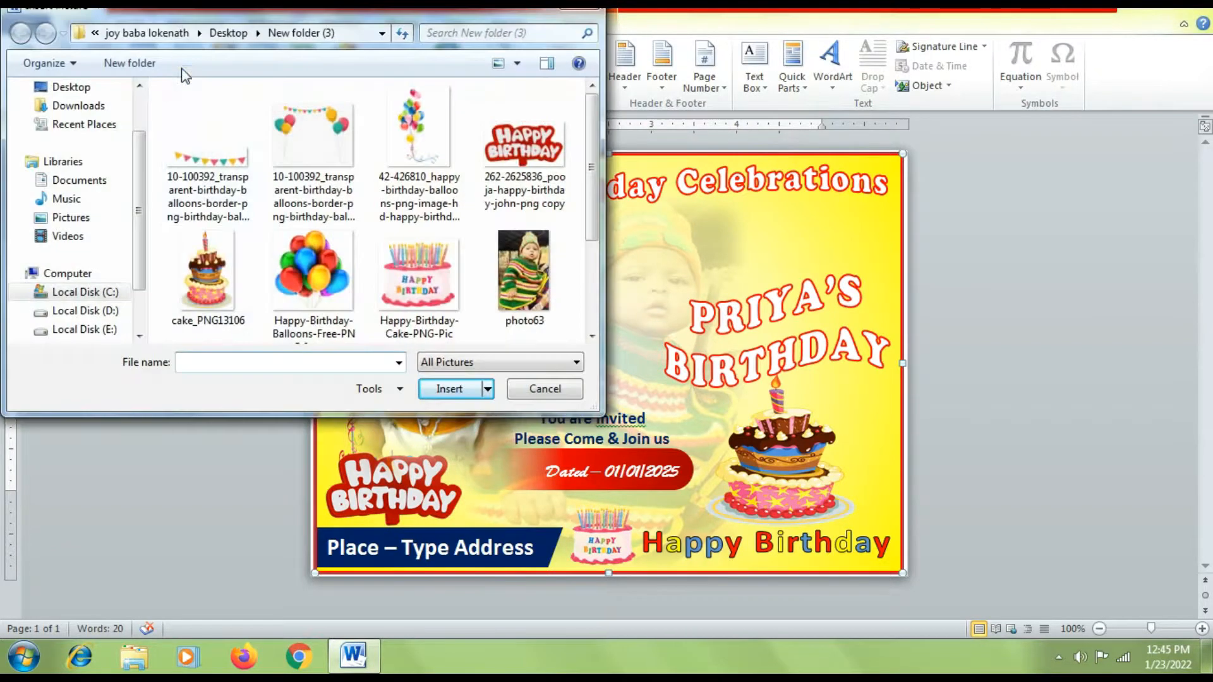
click(201, 157)
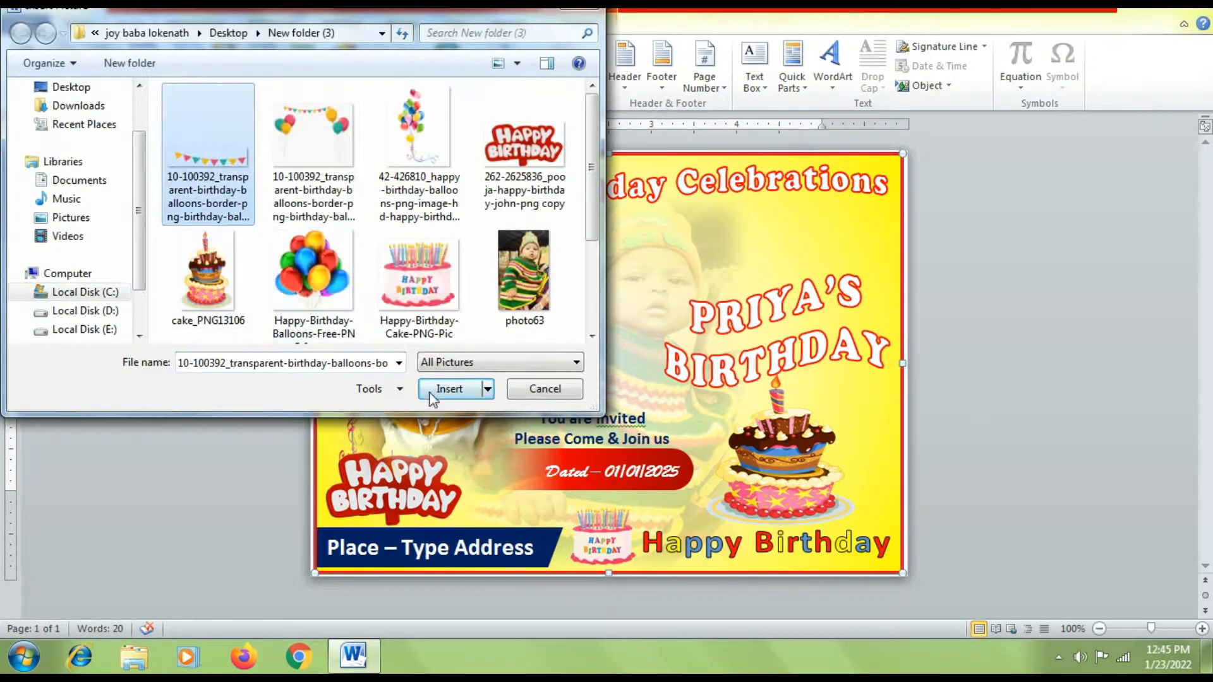
click(449, 389)
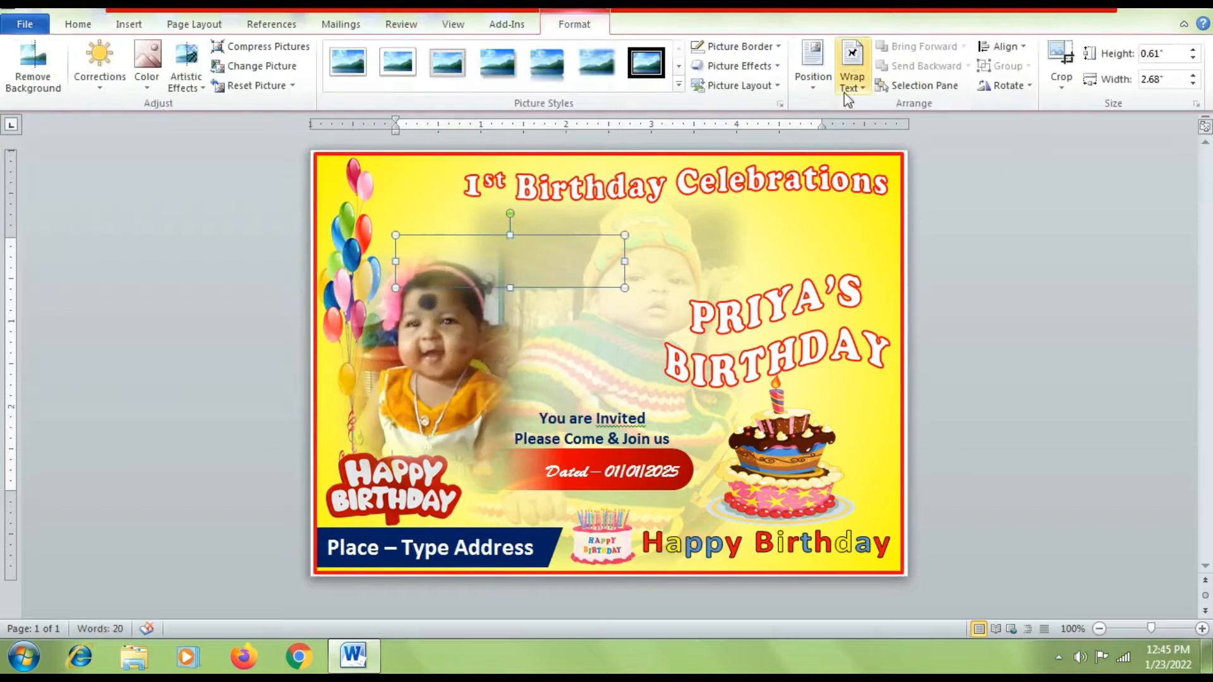
click(853, 79)
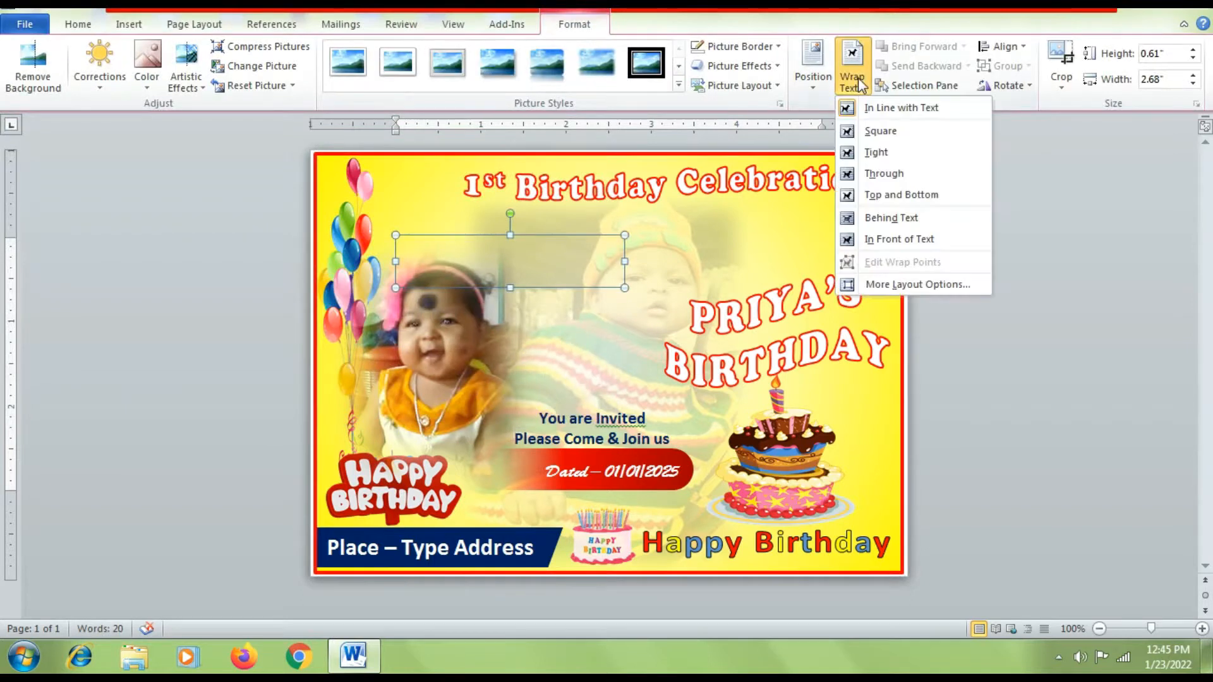
click(910, 238)
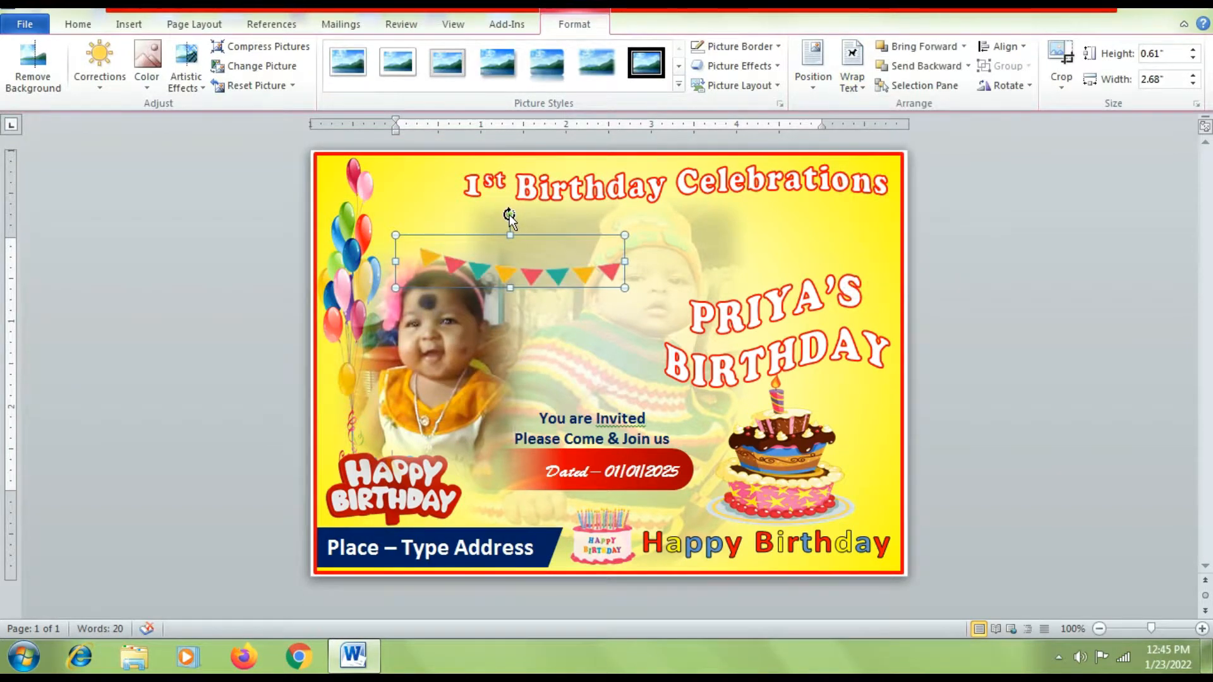
Step: Tilt the bunting counterclockwise, fit it into the card's upper-left corner over the balloons, and narrow it to about 2.1 inches
drag(509, 218, 426, 162)
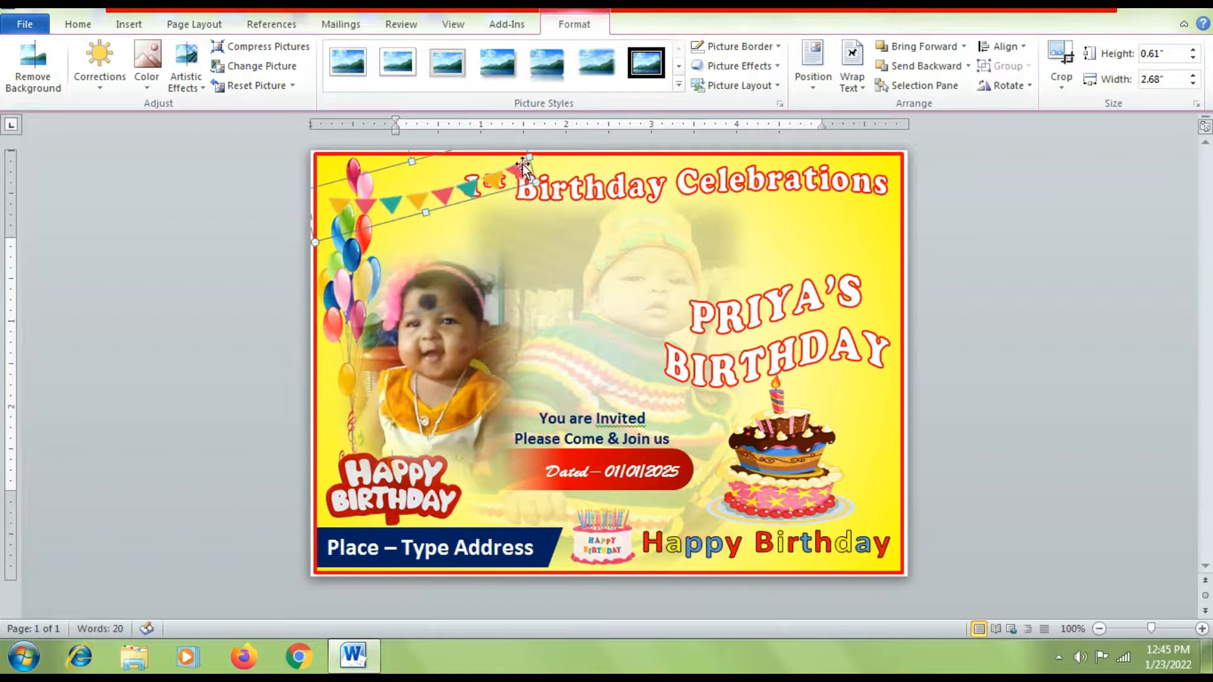
drag(527, 170, 490, 183)
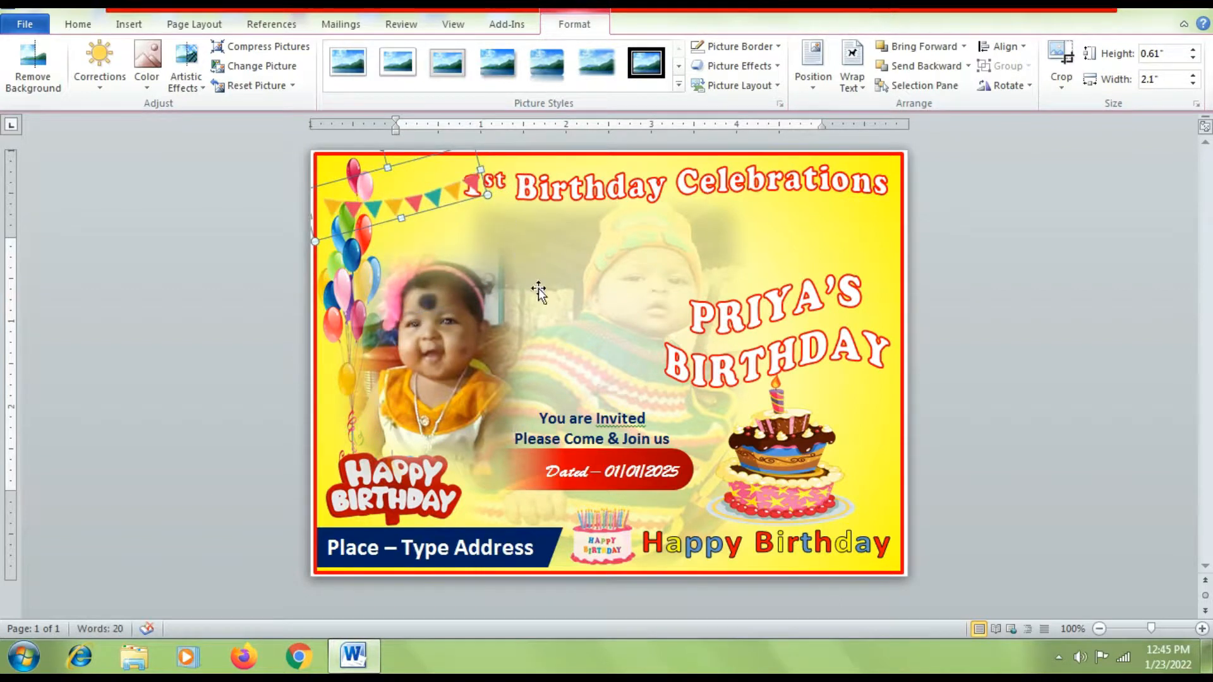
key(Up)
key(Up)
key(Up)
key(Up)
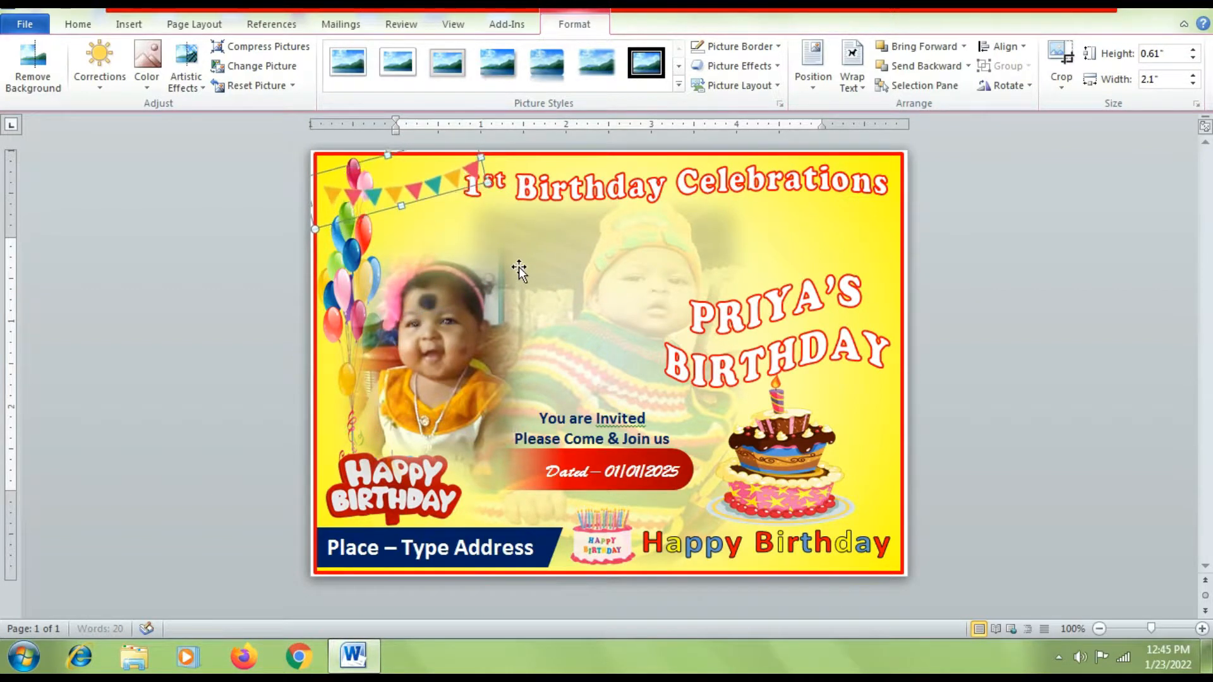
key(Left)
key(Left)
key(Left)
key(Left)
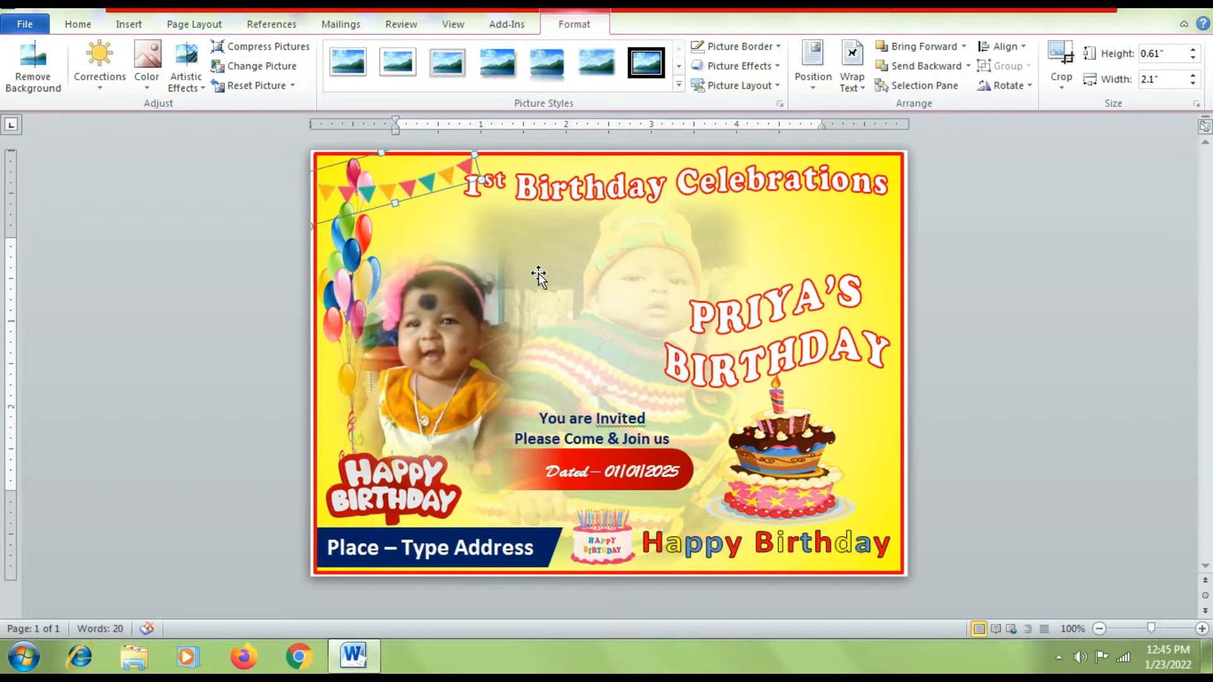
key(Left)
key(Up)
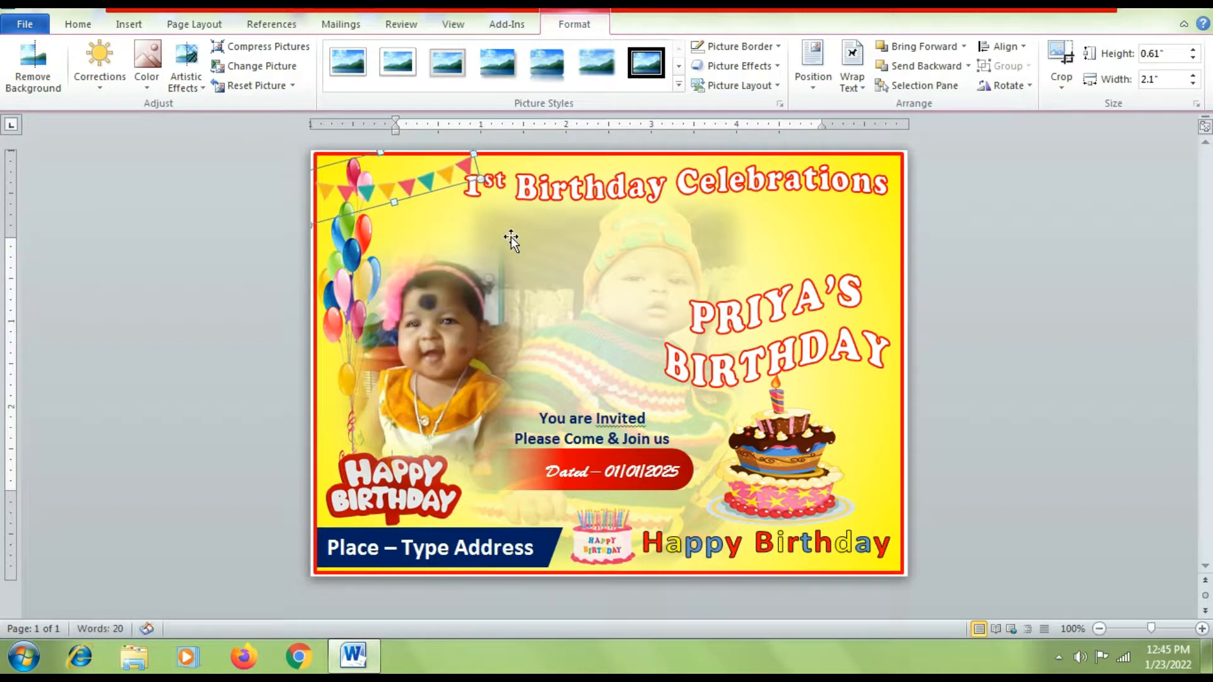
Step: Reduce the bunting to about 0.6 by 1.98 inches so it clears the title, keeping it tucked against the card's upper edge
drag(476, 153, 464, 155)
click(546, 268)
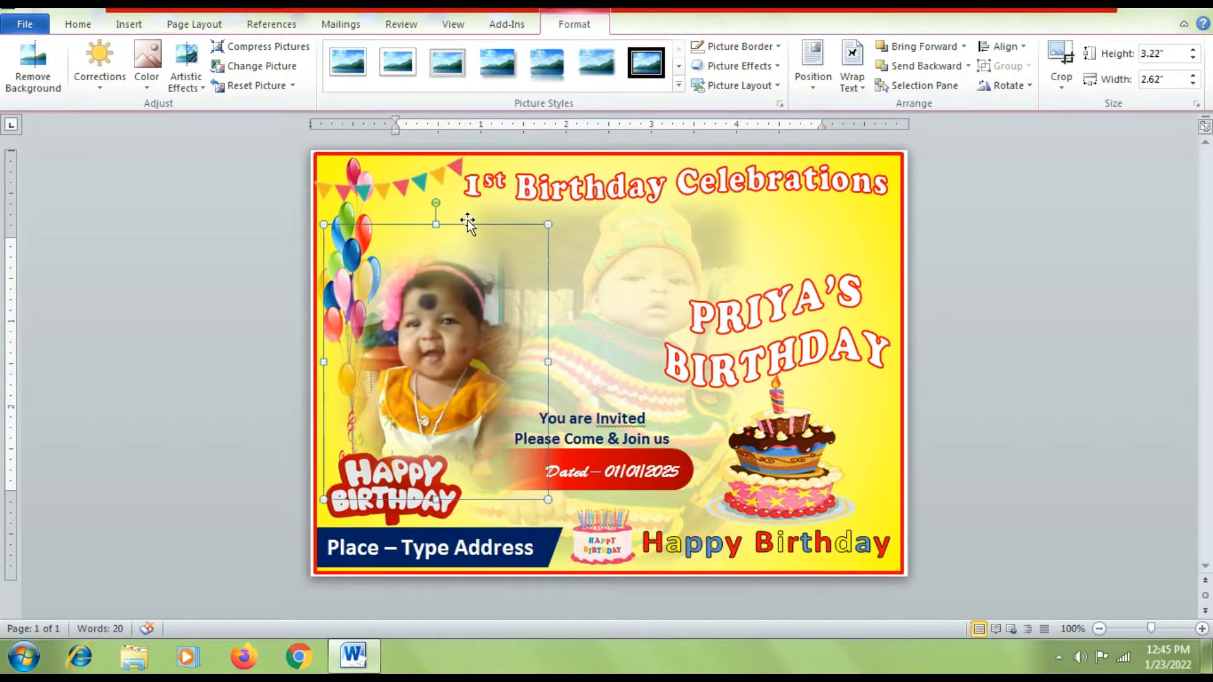
click(442, 180)
key(Up)
Step: Apply the strongest color saturation preset and the warmest color tone preset to the bunting
click(147, 69)
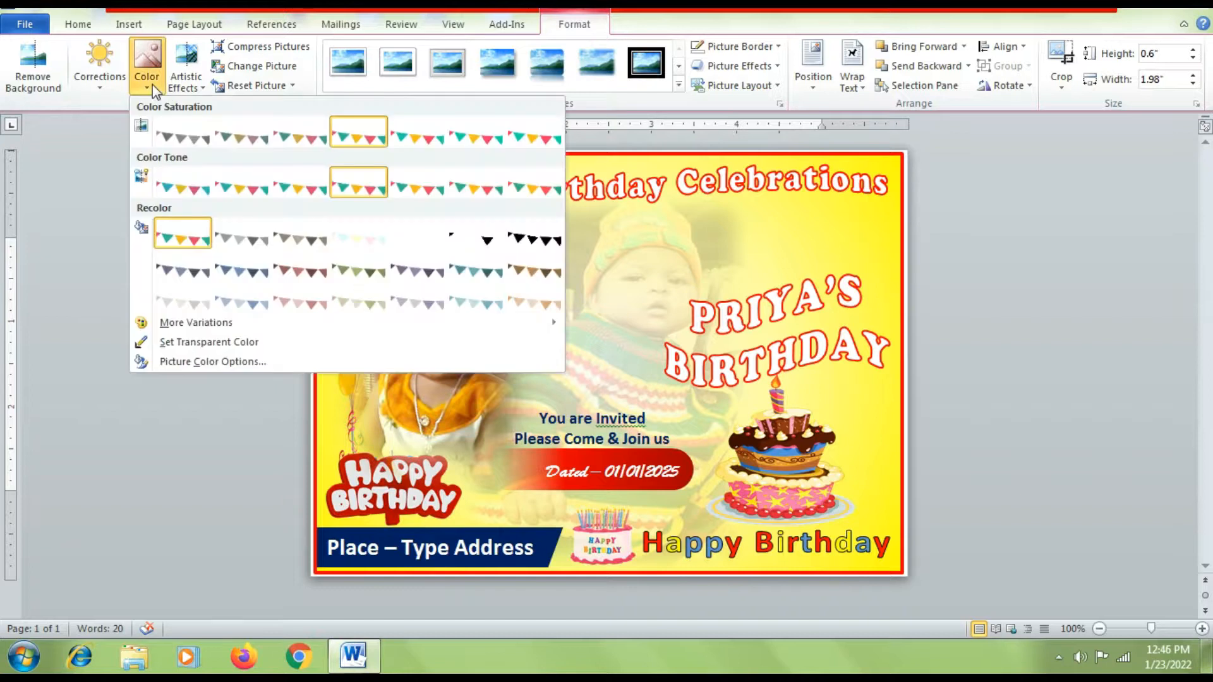
key(Escape)
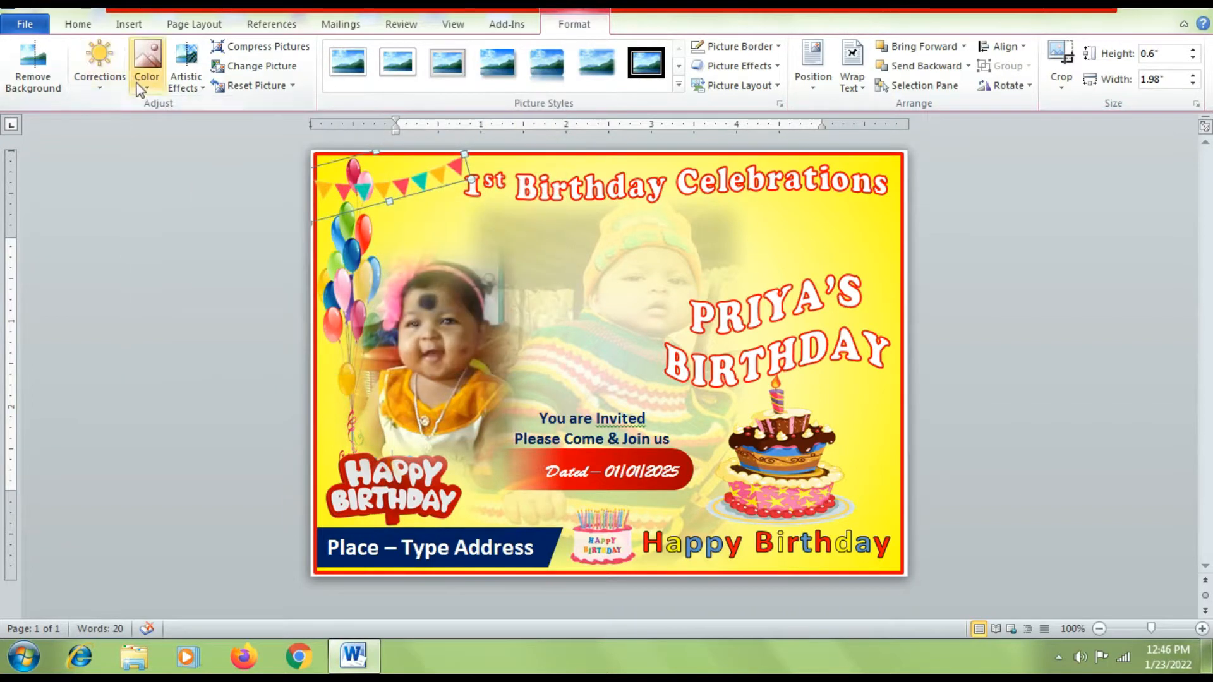
click(101, 75)
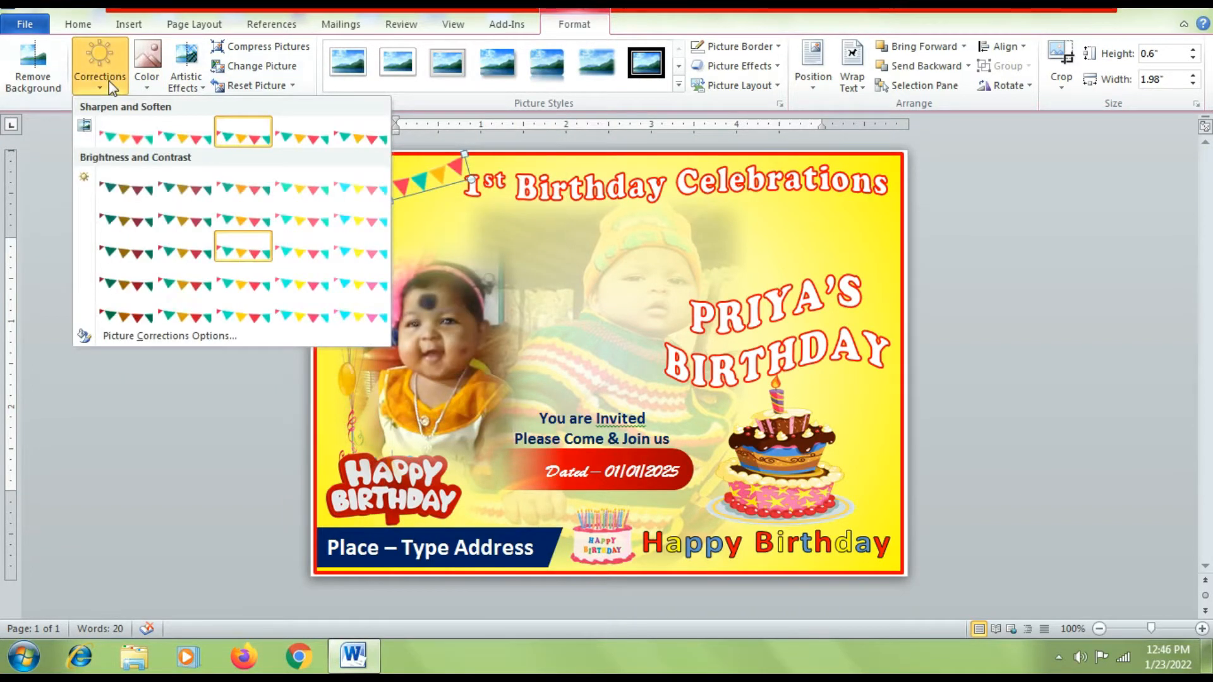
click(148, 73)
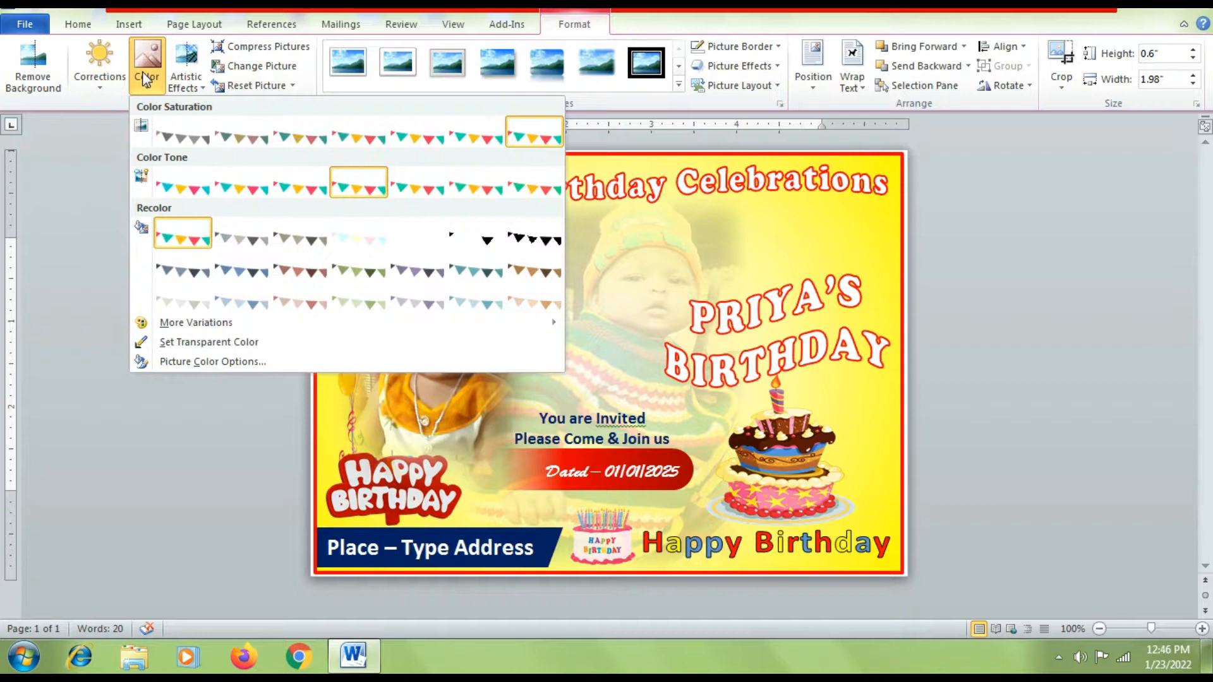
click(531, 186)
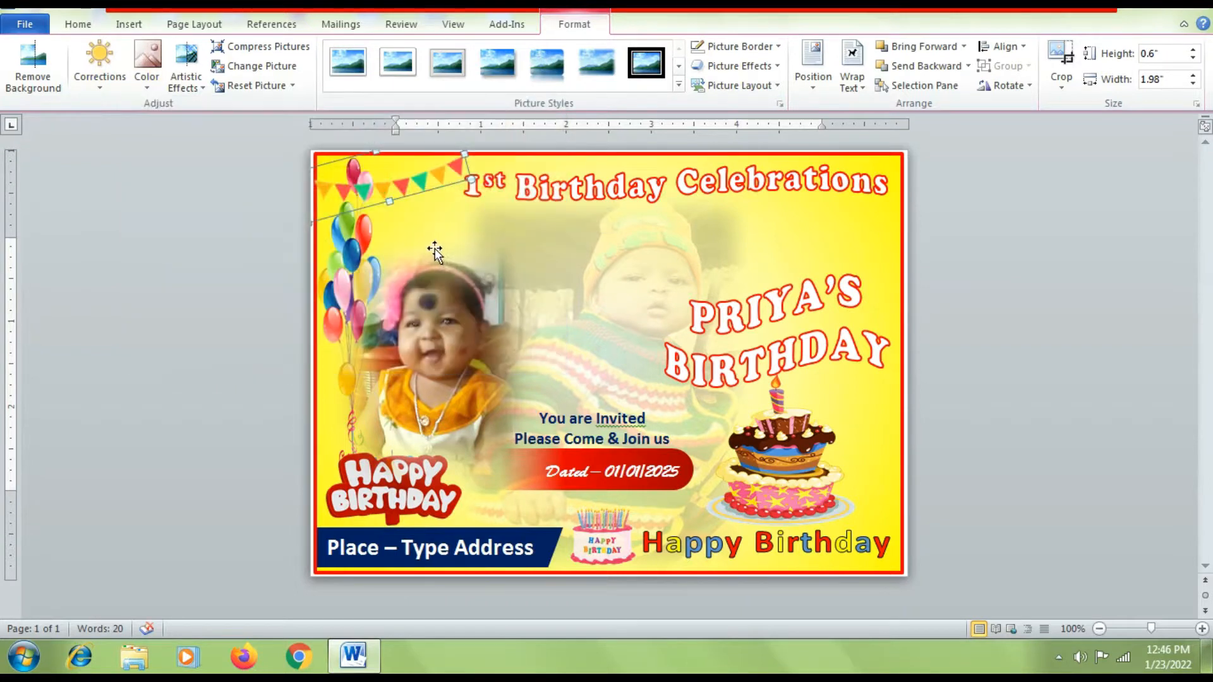
Step: Send the bunting picture to the back of the stacking order
right_click(411, 187)
key(Escape)
right_click(407, 186)
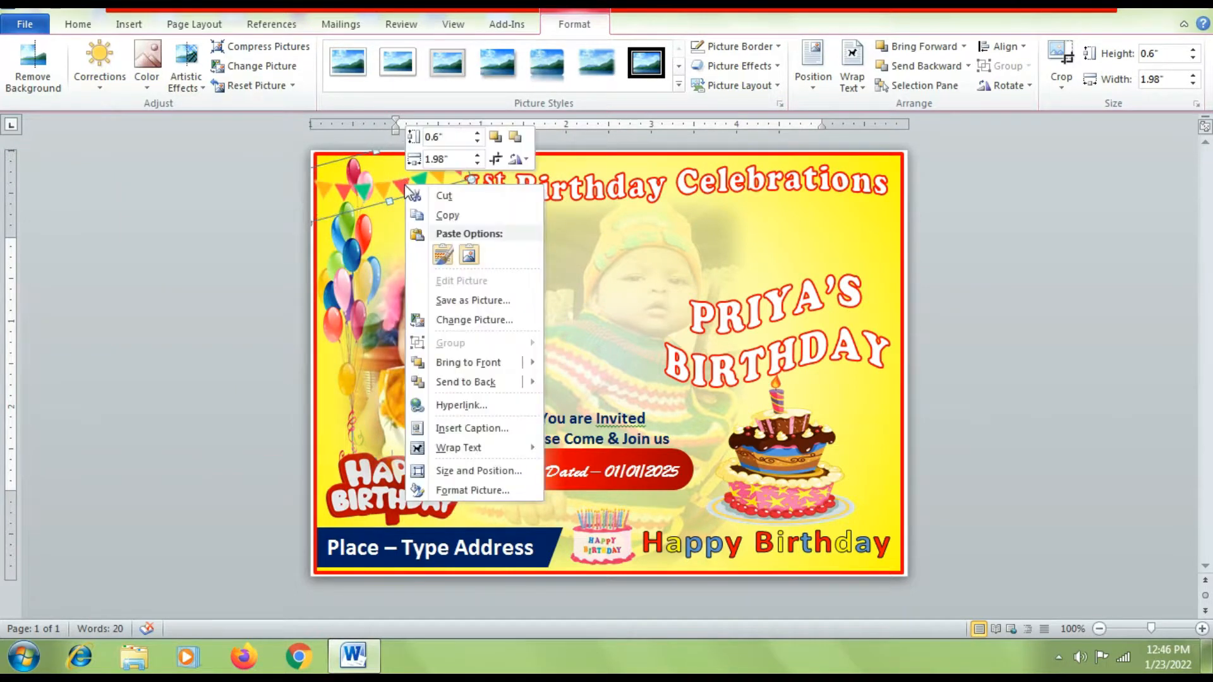
mouse_move(458, 382)
click(581, 382)
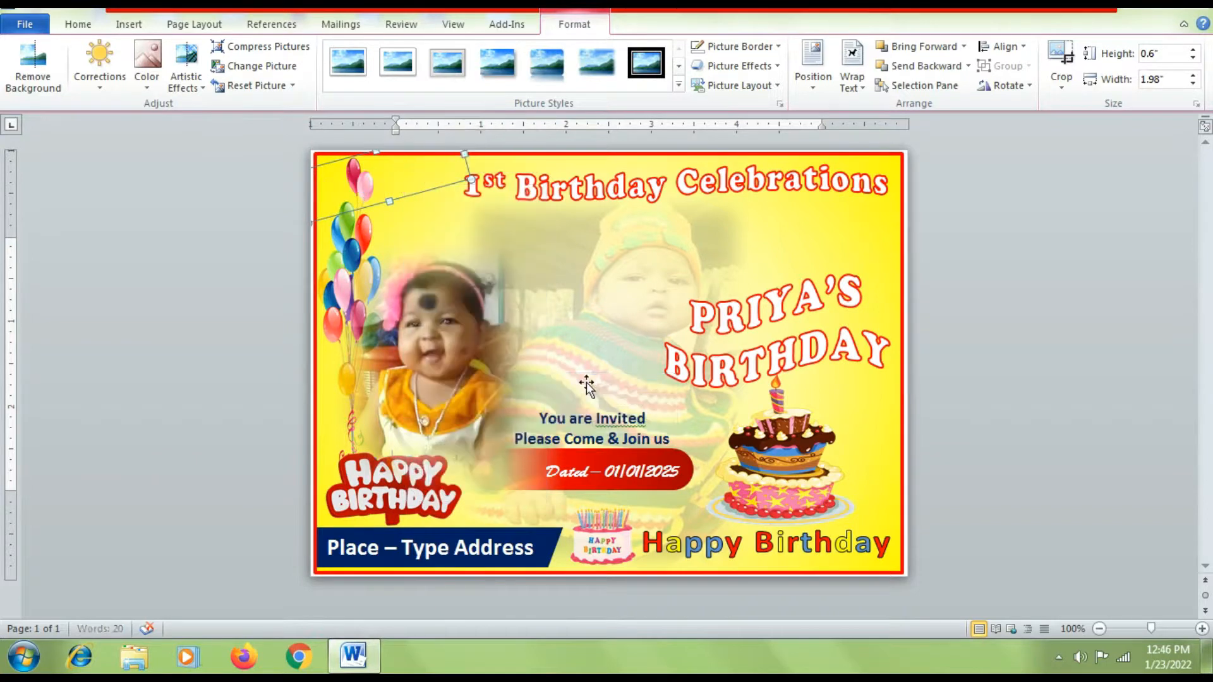
Step: Send the yellow gradient background shape to the back so it sits behind the bunting
click(882, 257)
right_click(882, 256)
mouse_move(928, 436)
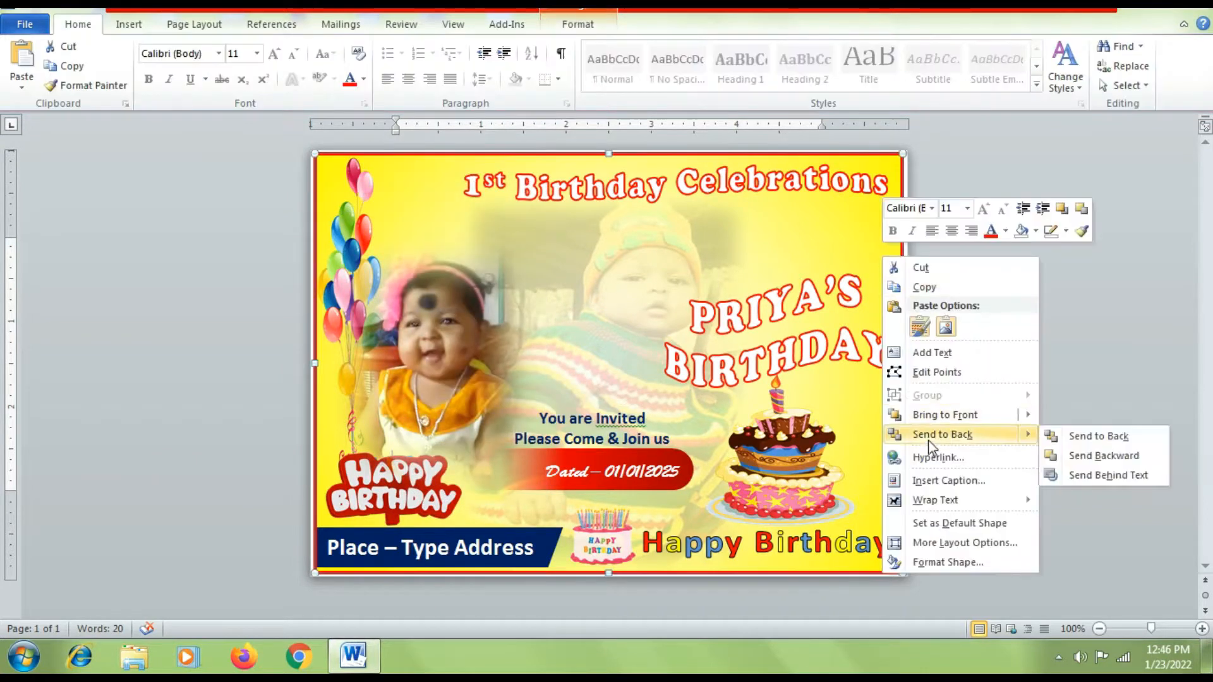
click(1098, 435)
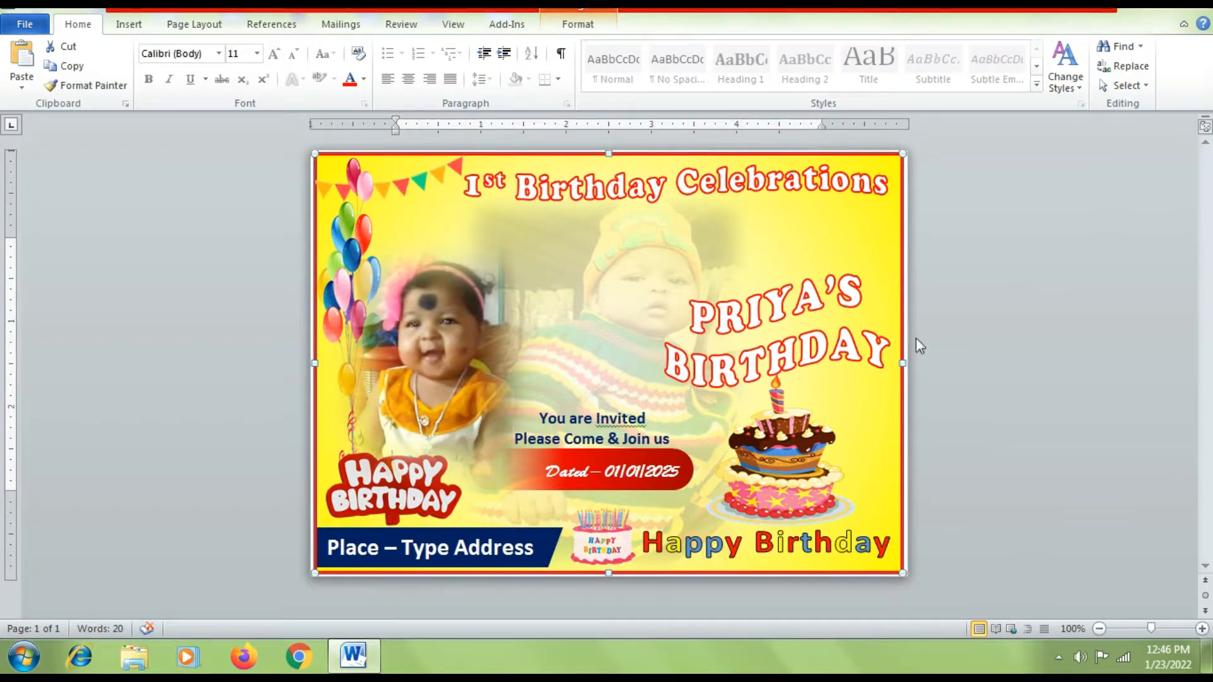
Step: Draw a rectangle about 3.07 inches high and 1.95 inches wide over the card's right side, beneath the title
click(134, 23)
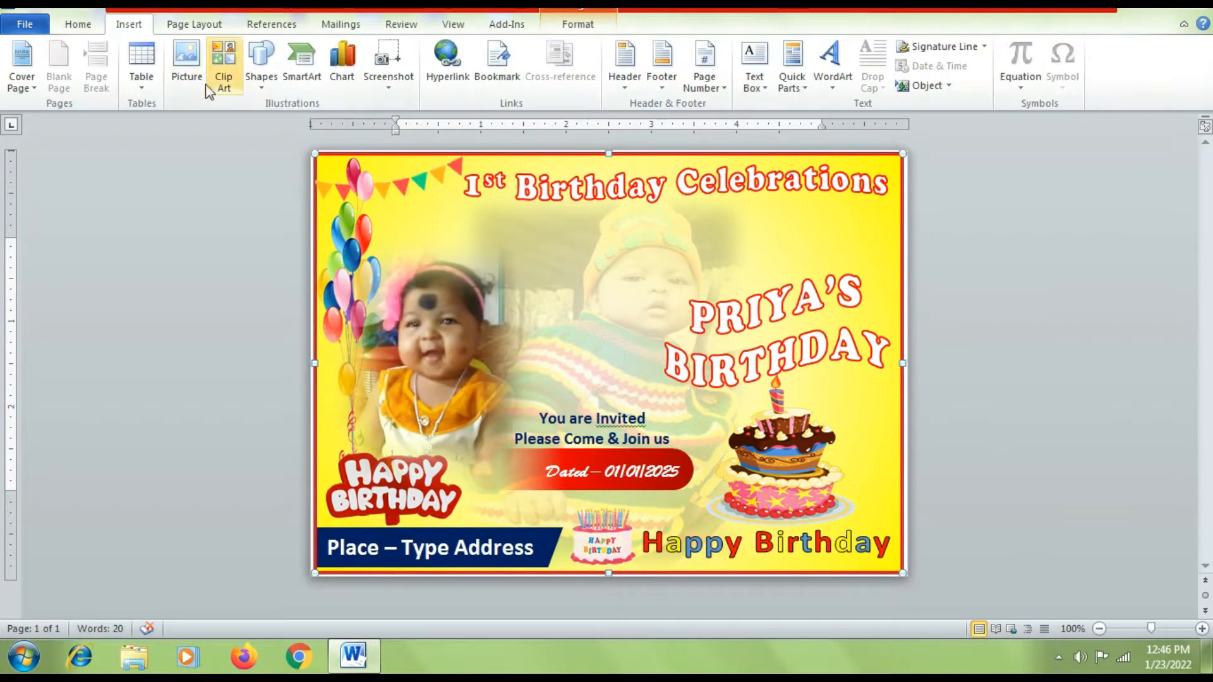
click(259, 86)
click(260, 208)
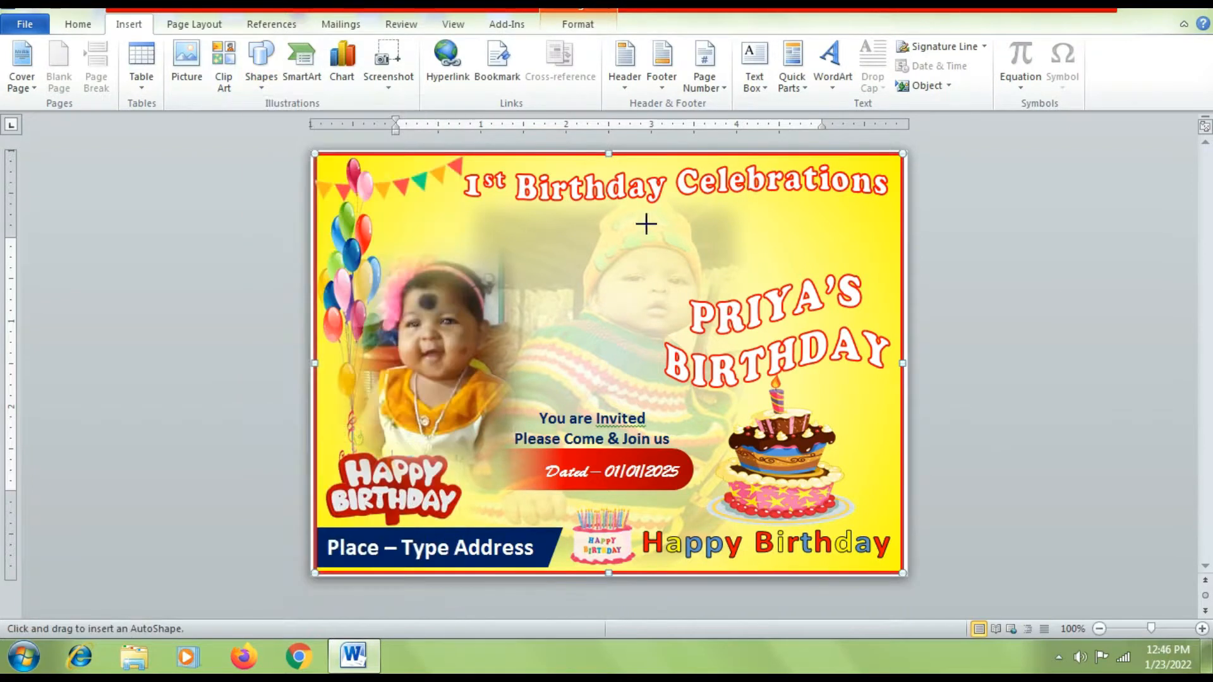
drag(729, 209, 896, 472)
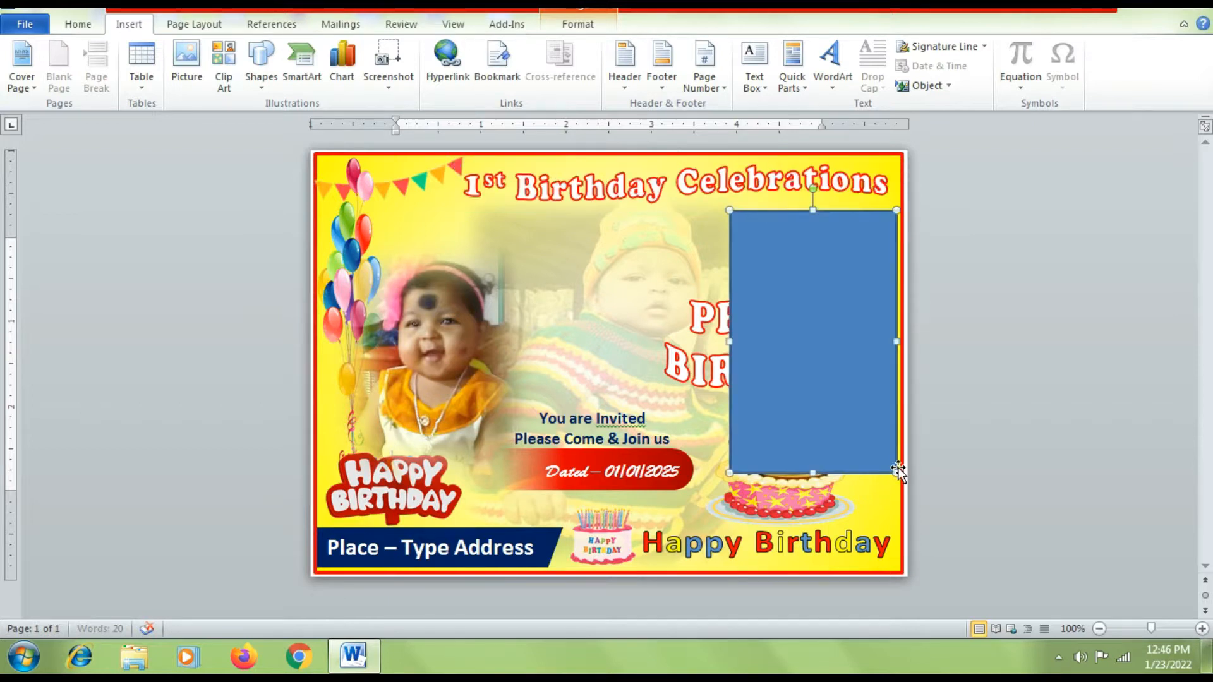
Step: Fill the new rectangle with the Happy-Birthday-Balloons-Free picture and remove its outline
click(425, 50)
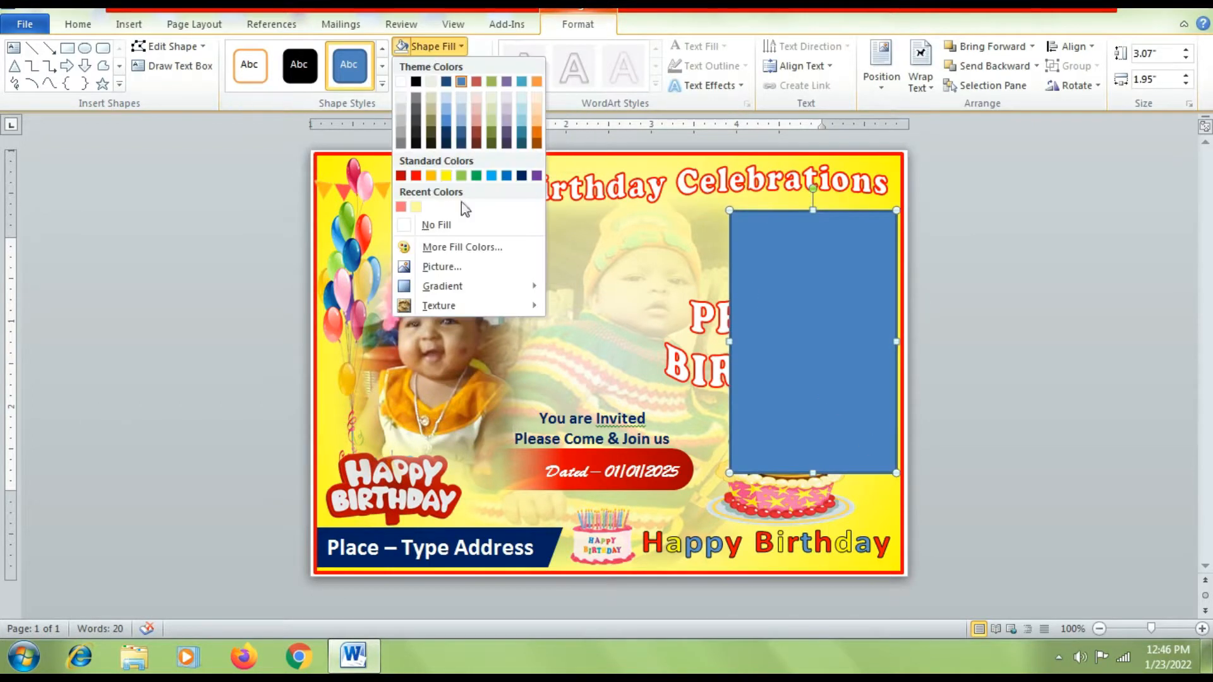
click(454, 267)
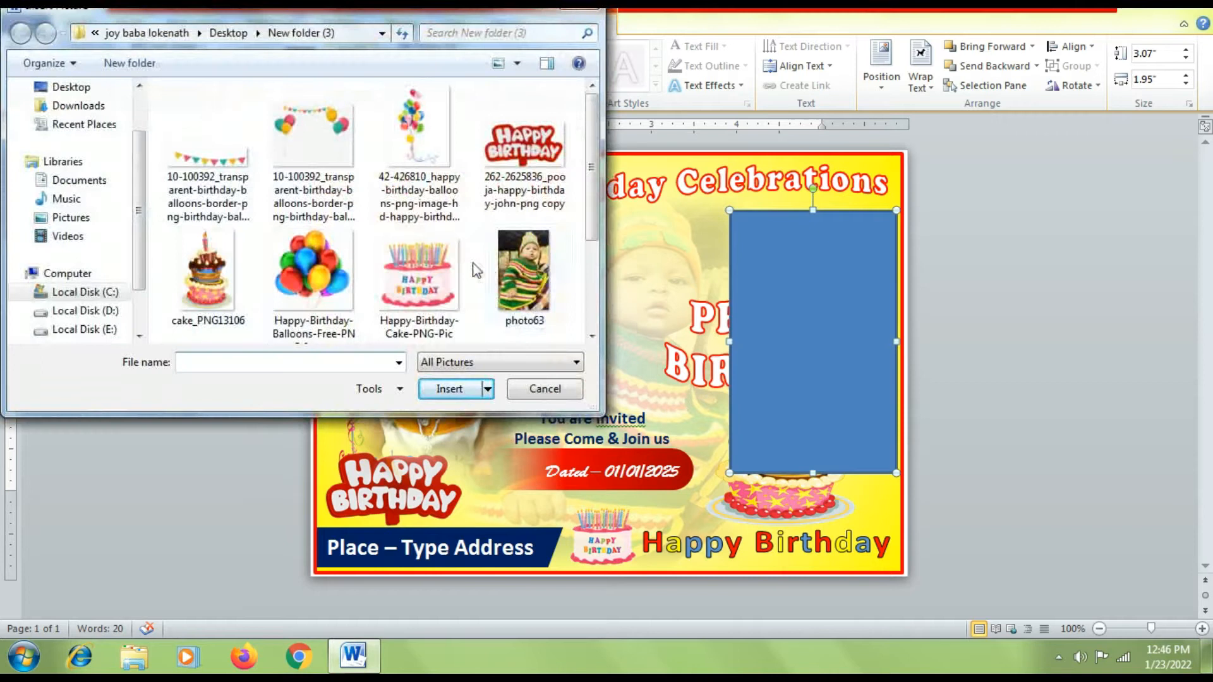
click(309, 272)
click(449, 390)
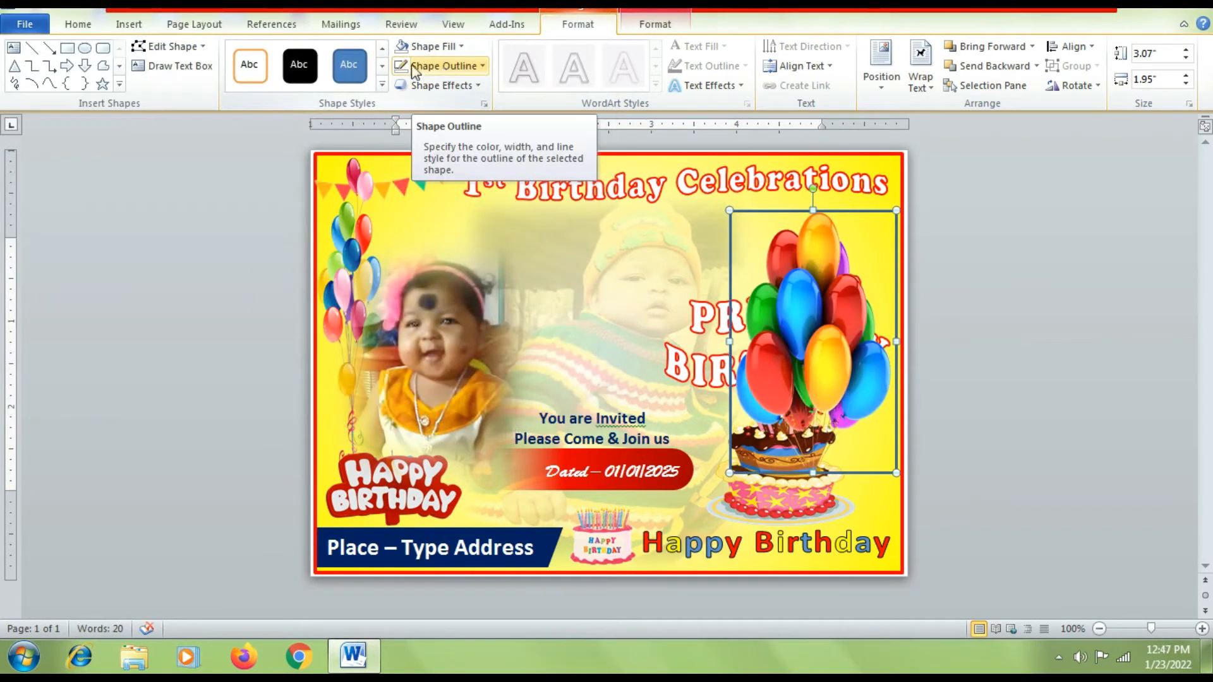
click(452, 67)
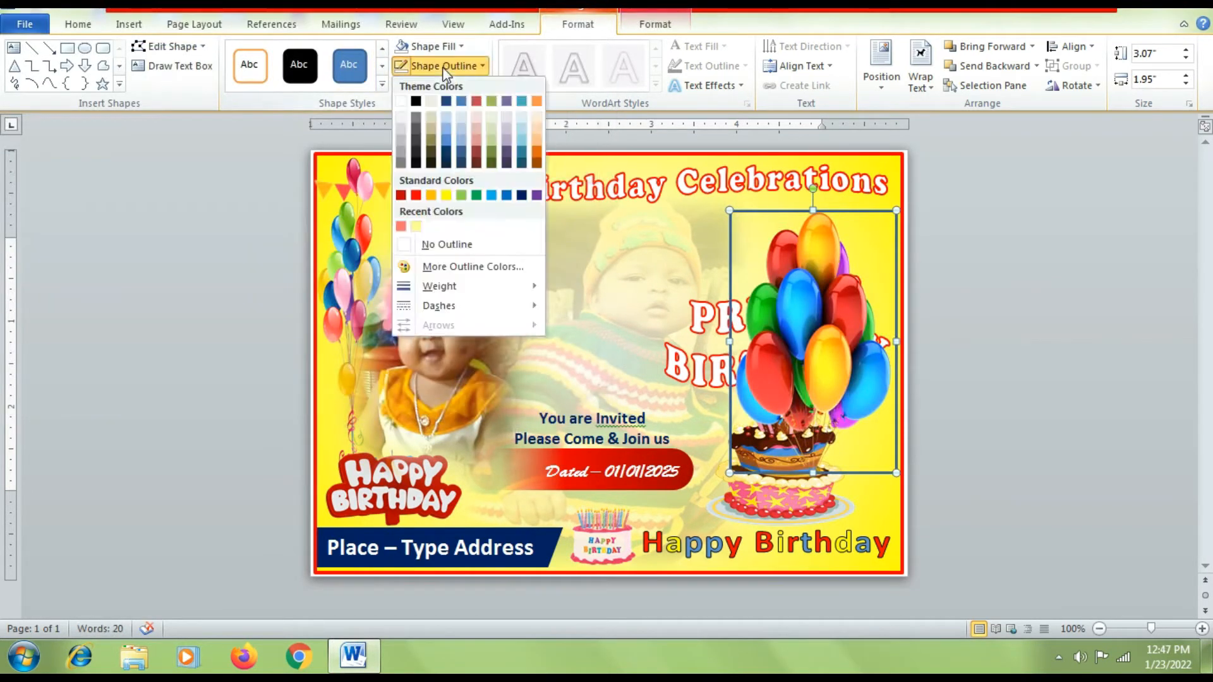
click(439, 245)
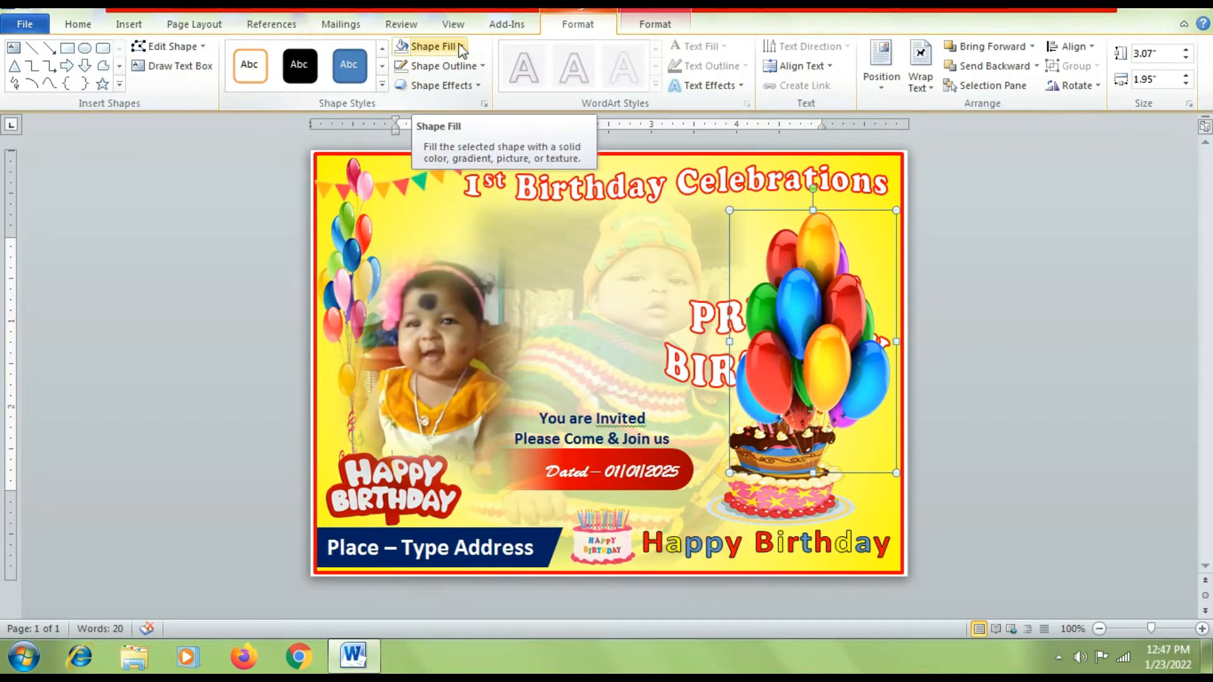
Step: Set the transparency of the rectangle's balloon picture fill to 80%
click(655, 25)
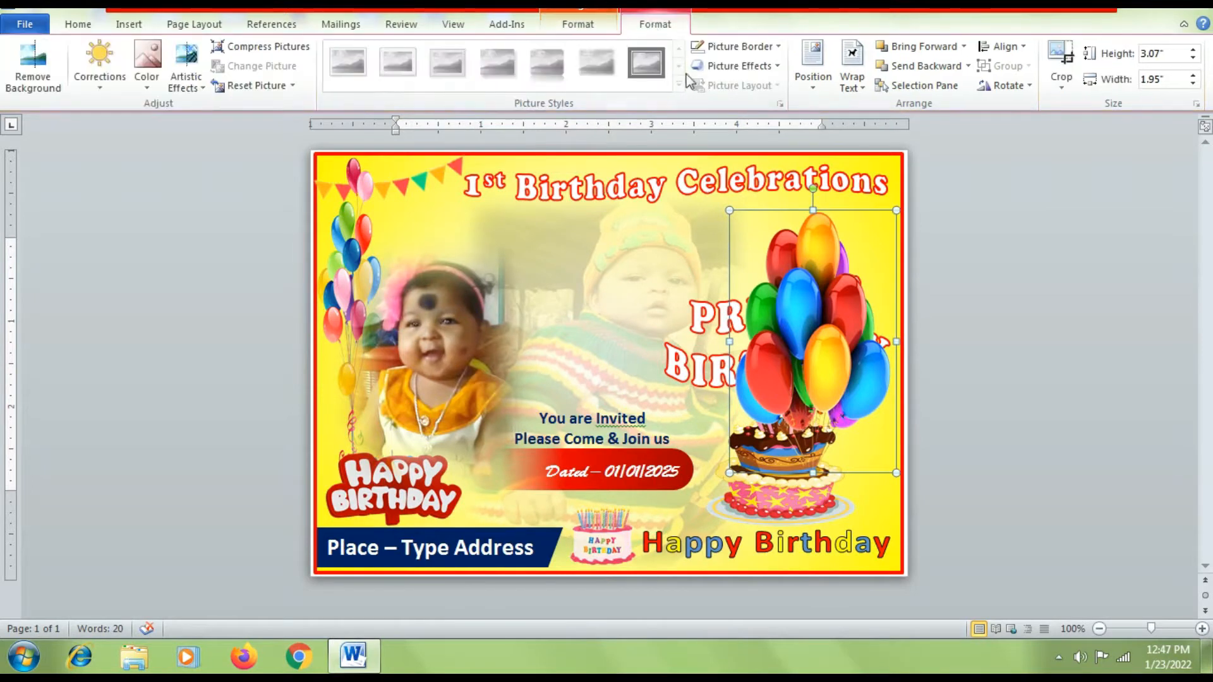
click(748, 62)
click(748, 63)
click(779, 103)
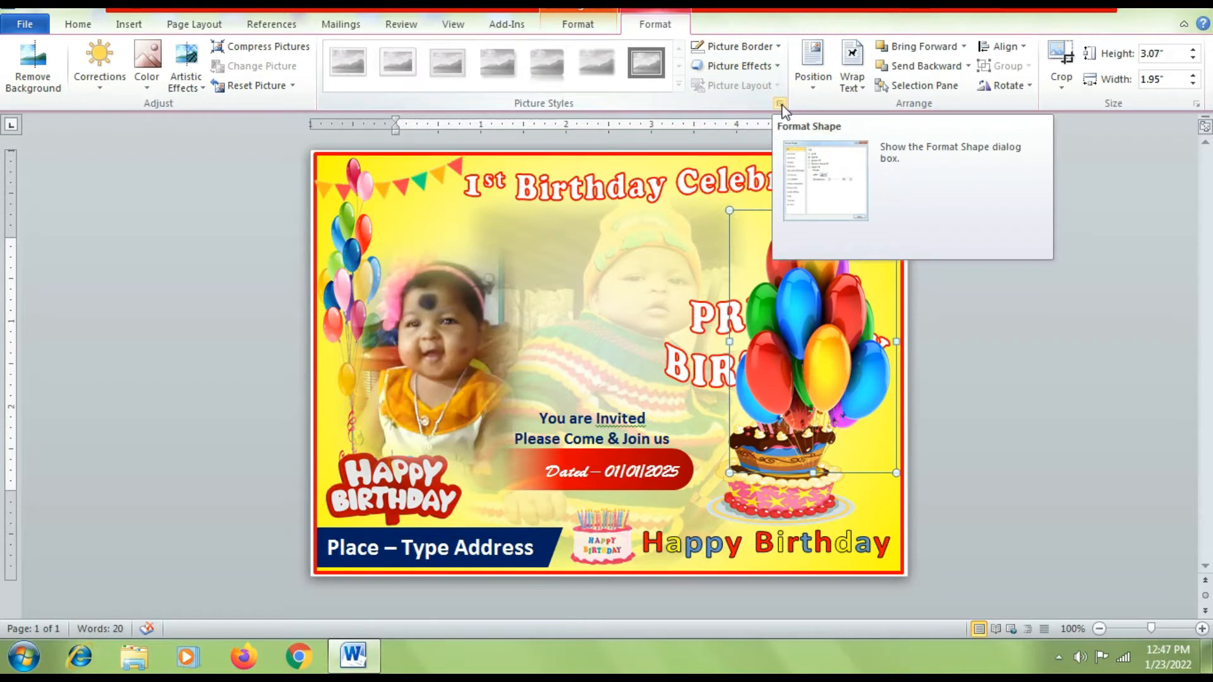
drag(783, 105, 319, 150)
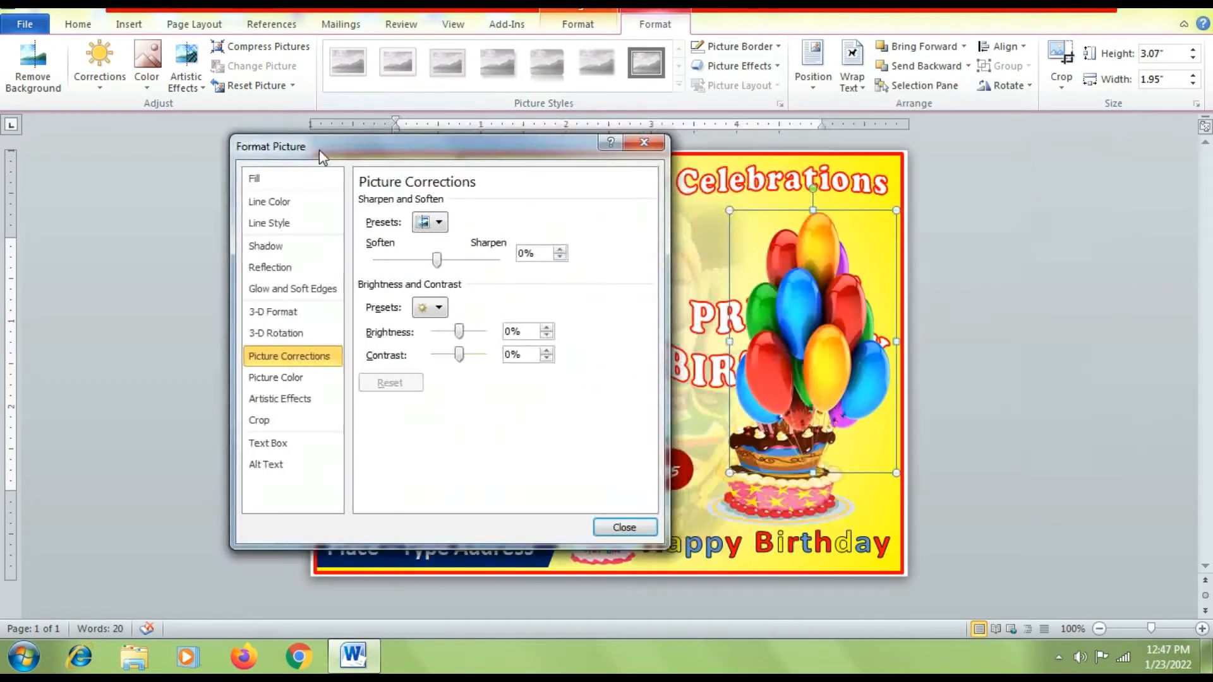
click(273, 179)
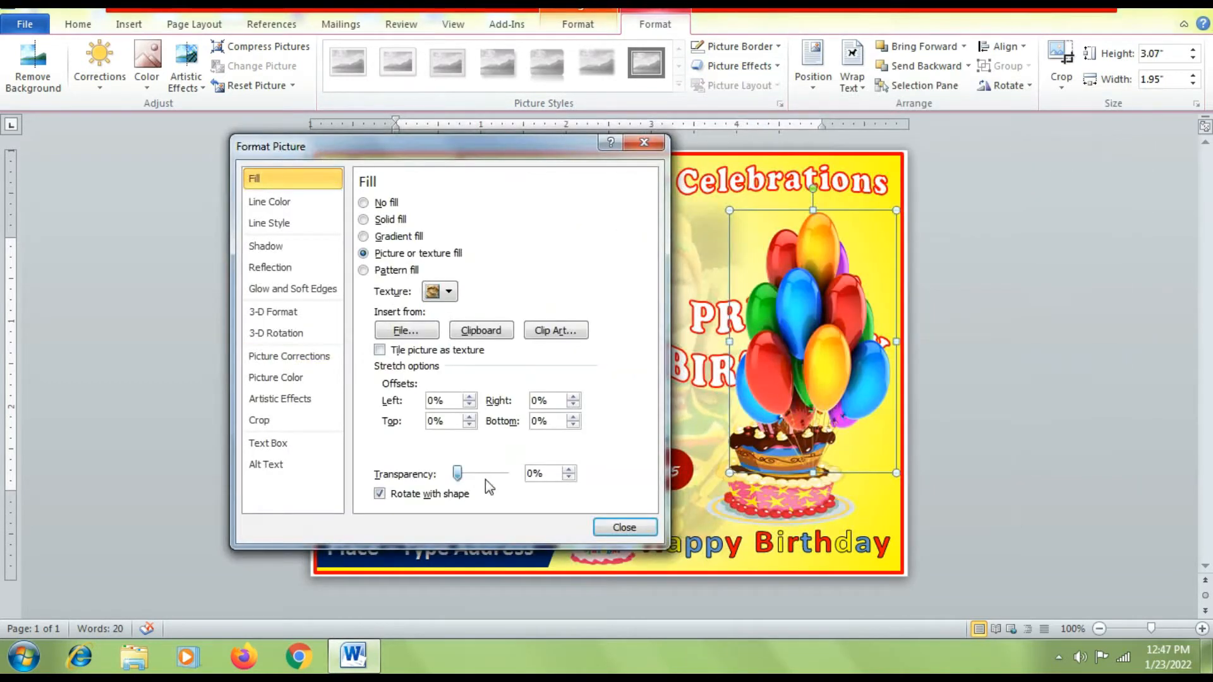
mouse_move(485, 479)
mouse_down()
mouse_move(510, 486)
mouse_move(500, 484)
mouse_up()
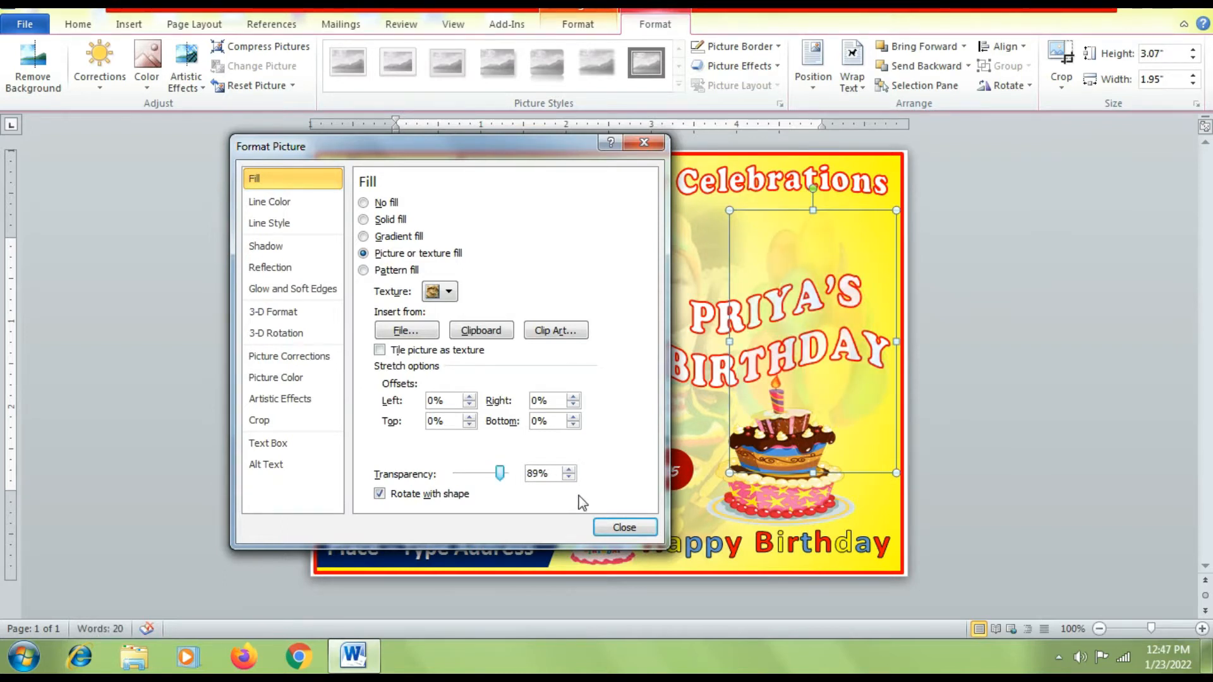
click(569, 478)
click(568, 477)
click(569, 477)
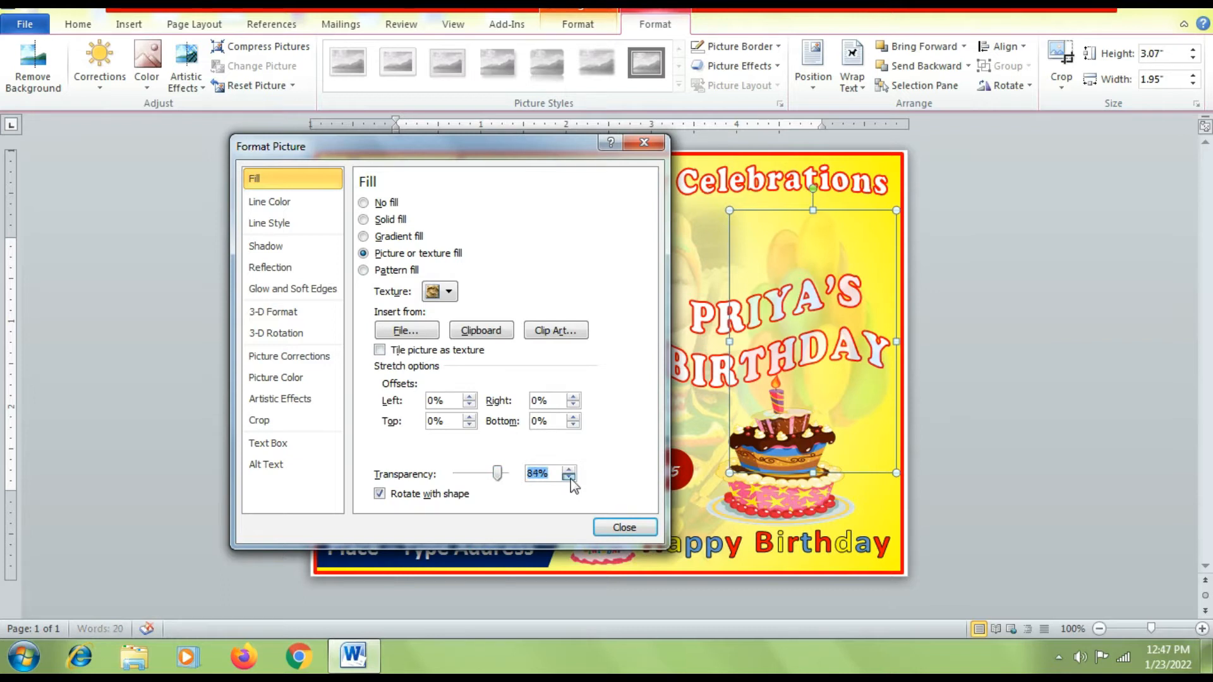
click(571, 479)
click(612, 528)
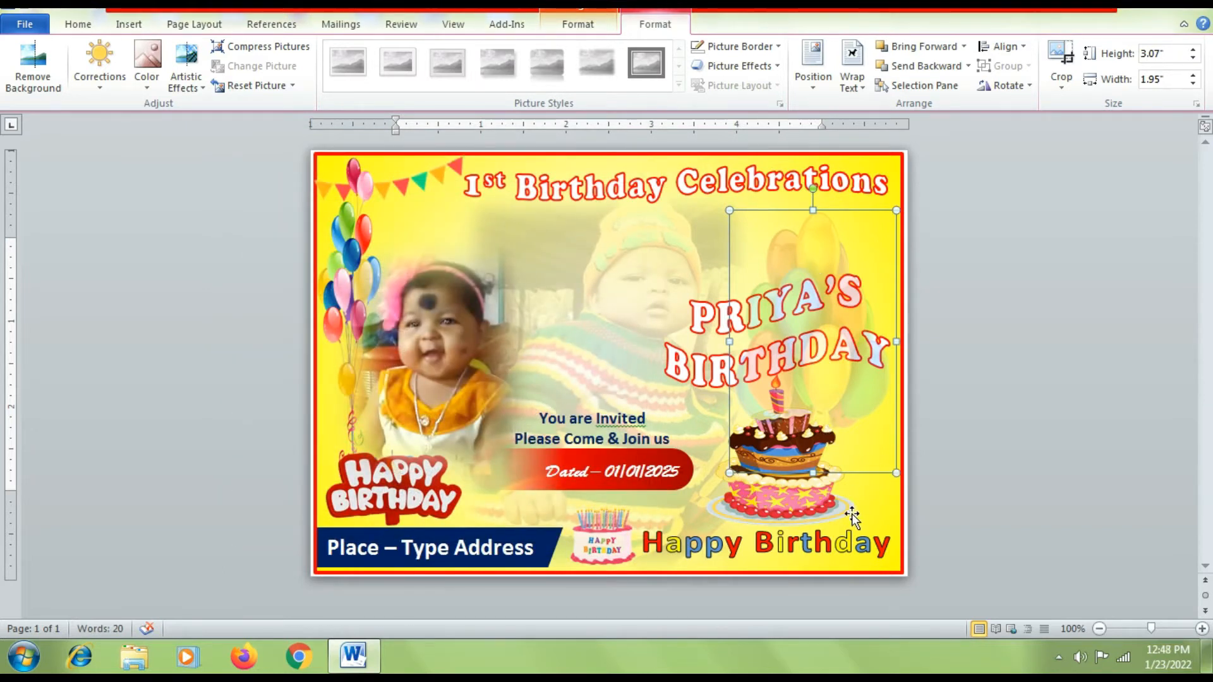
Step: Nudge the faded balloon shape up to just below the title and slightly right, close to the card's border
key(Down)
key(Down)
key(Down)
key(Down)
key(Down)
key(Down)
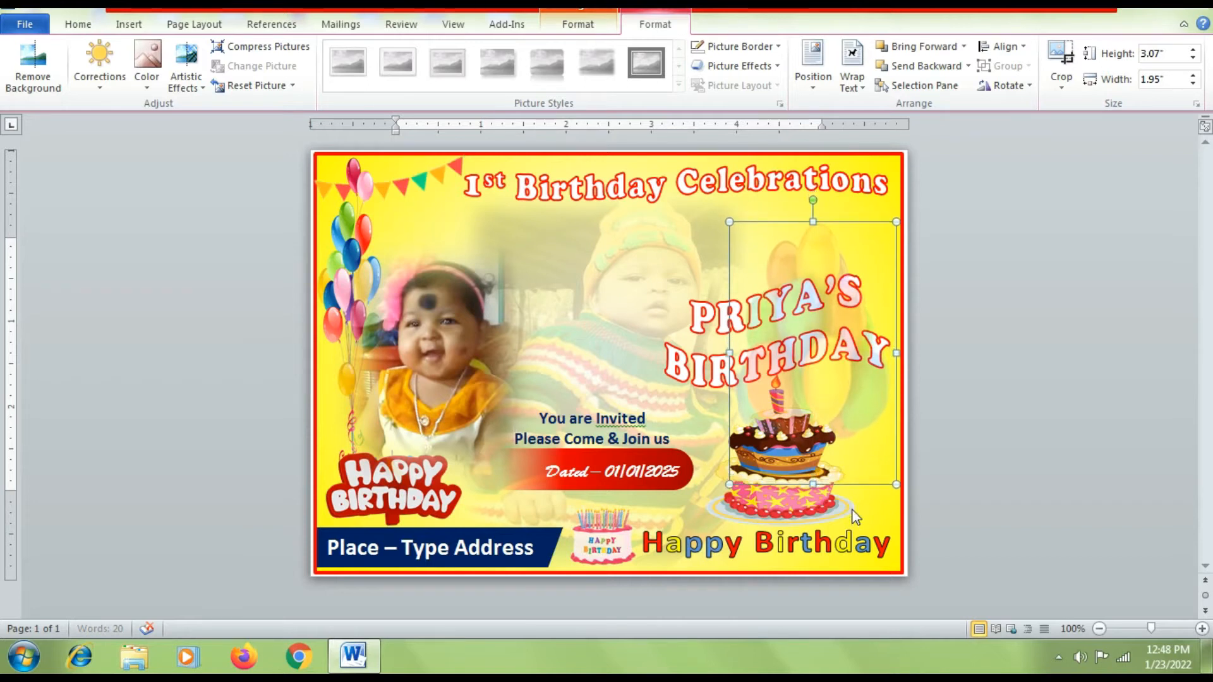
key(Up)
key(Up)
key(Up)
key(Up)
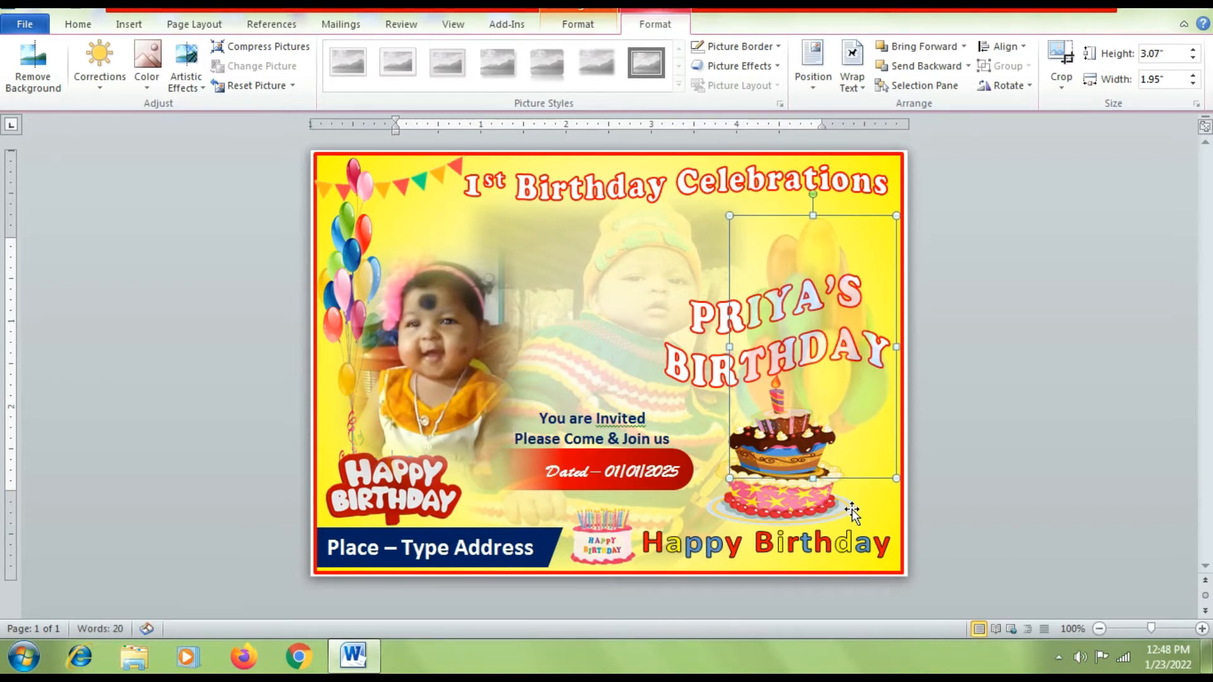
key(Up)
key(Up)
key(Up)
key(Up)
key(Up)
key(Up)
key(Up)
key(Up)
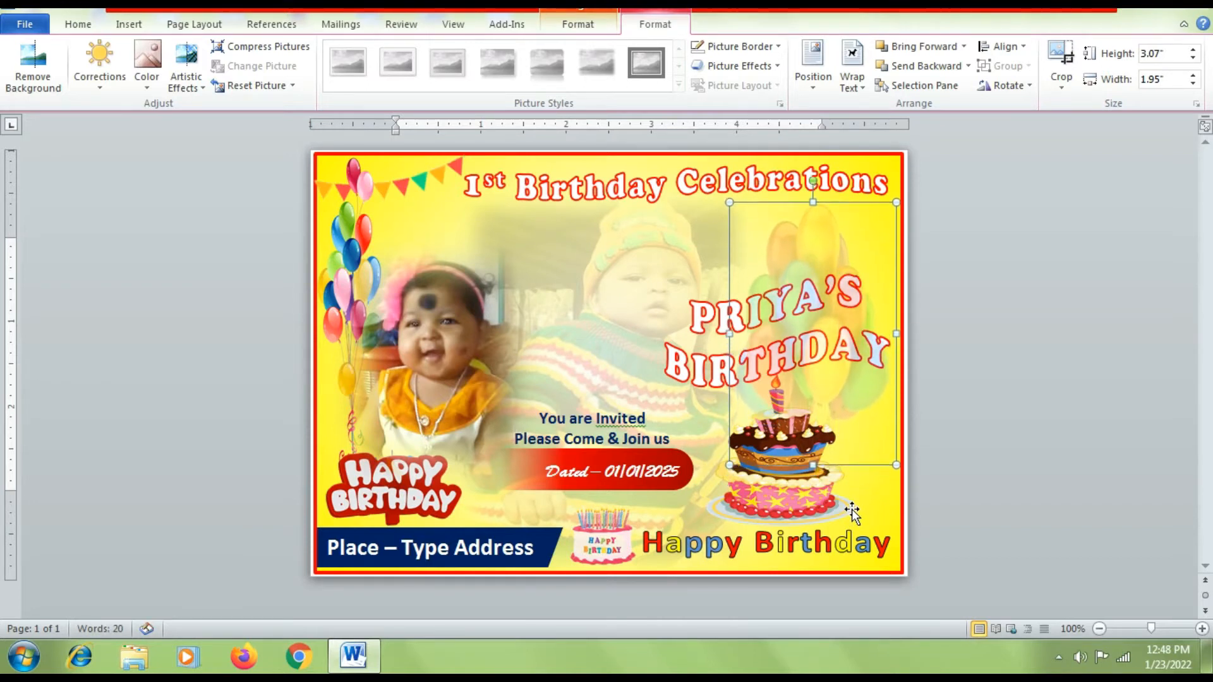
key(Up)
key(Up)
key(Up)
key(Right)
key(Right)
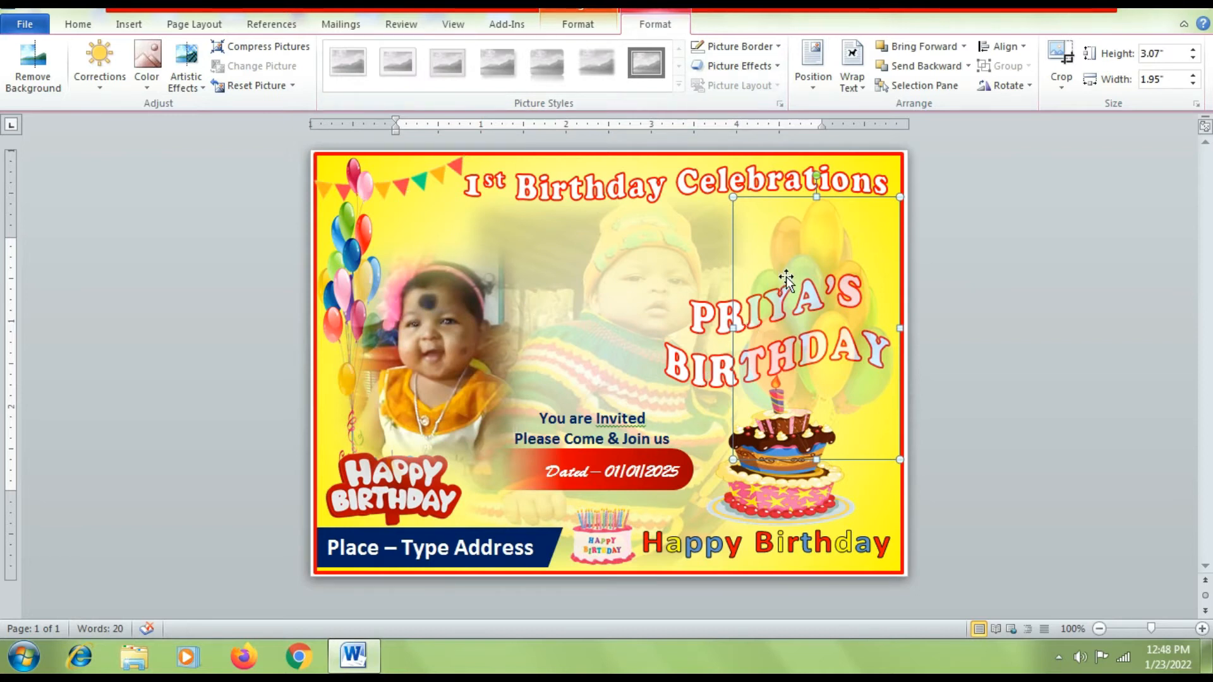
Step: Increase the transparency of the balloon picture fill slightly
click(781, 105)
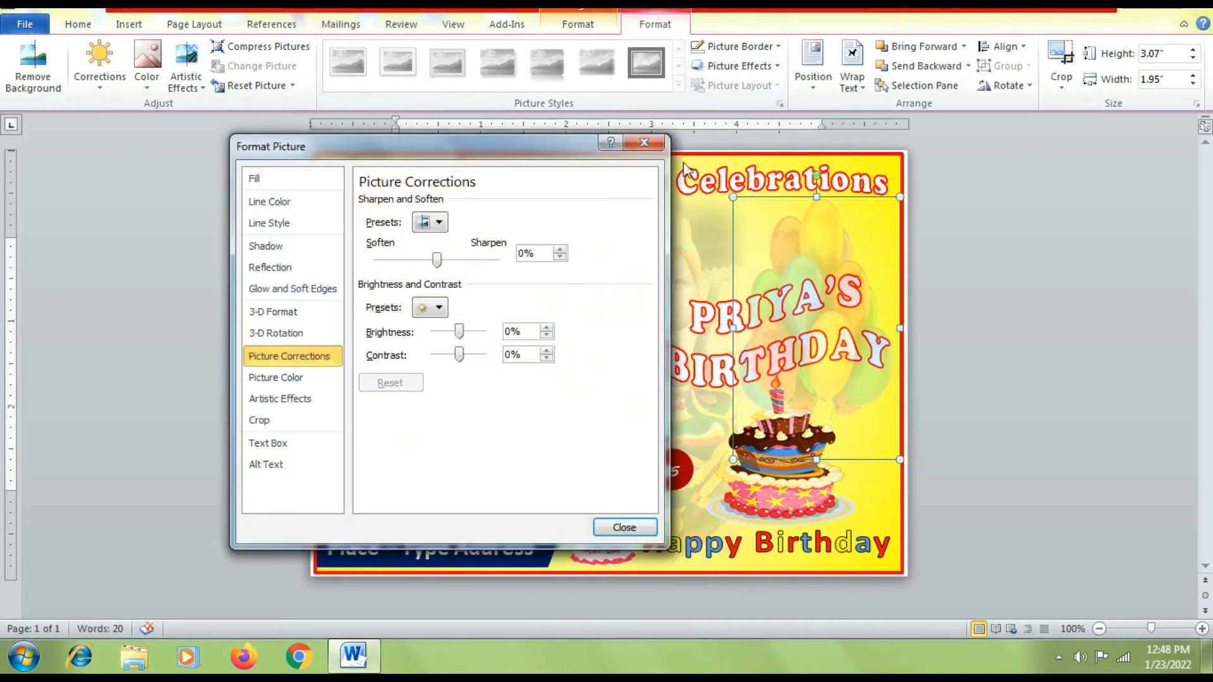
click(267, 180)
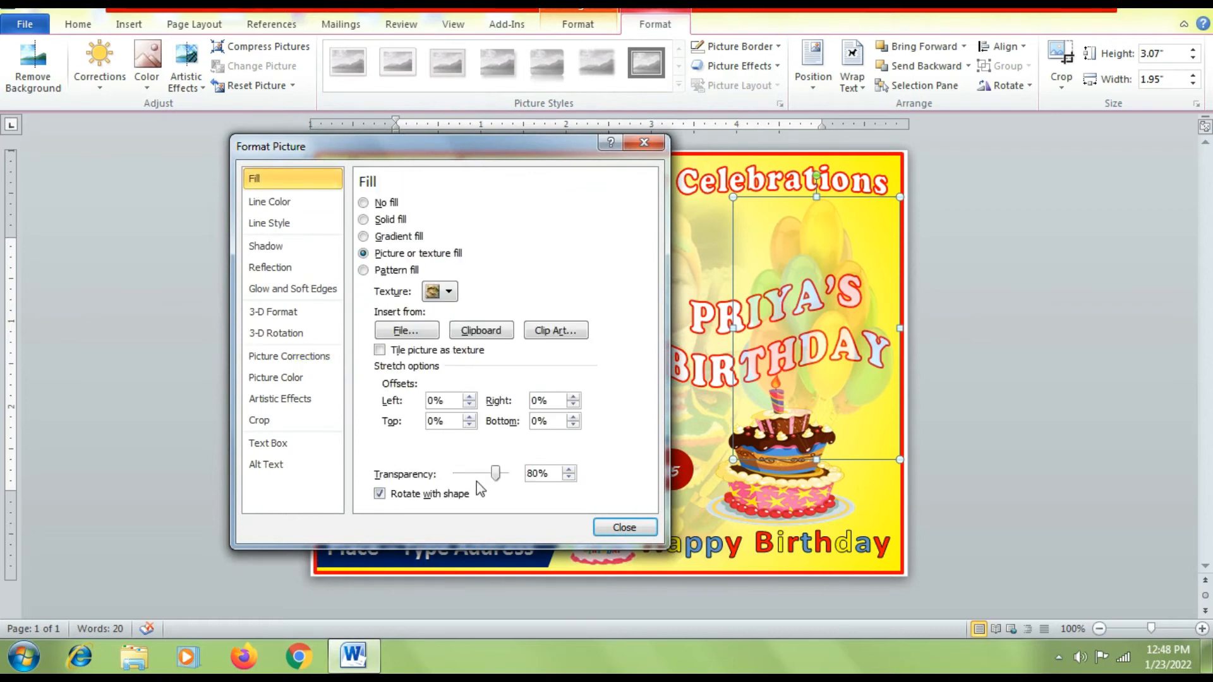
click(569, 472)
click(616, 528)
Step: Send the faded balloon shape to the back of the stacking order
right_click(863, 448)
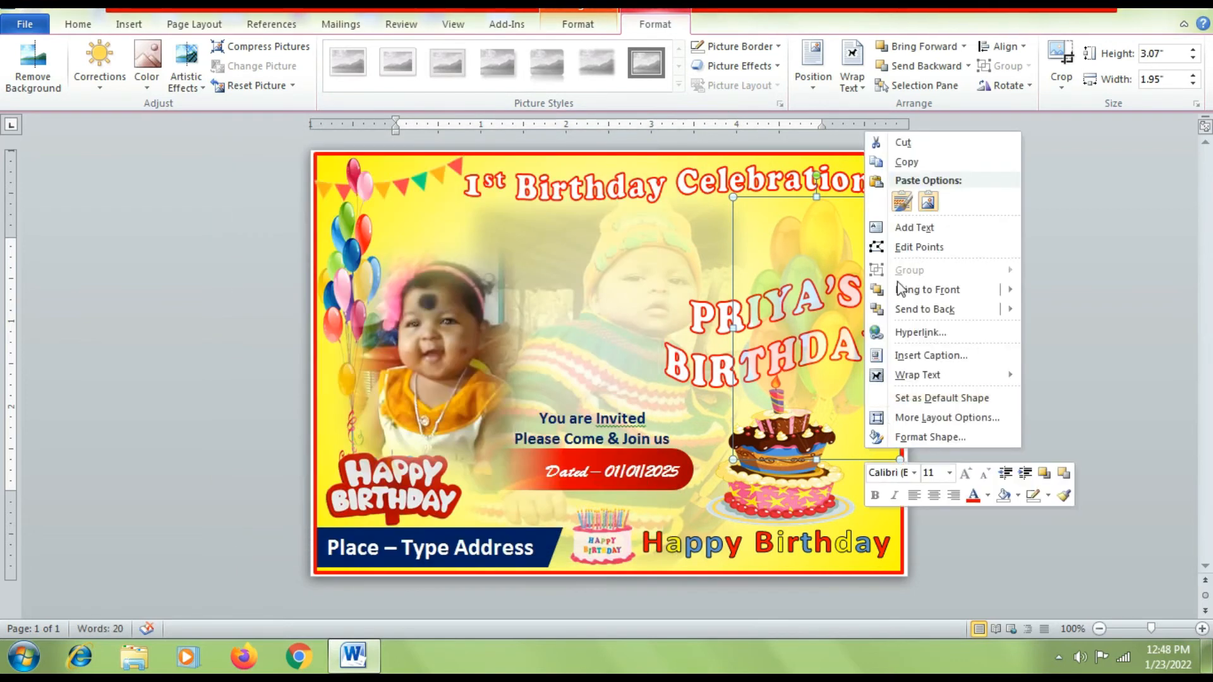
mouse_move(904, 309)
click(1072, 309)
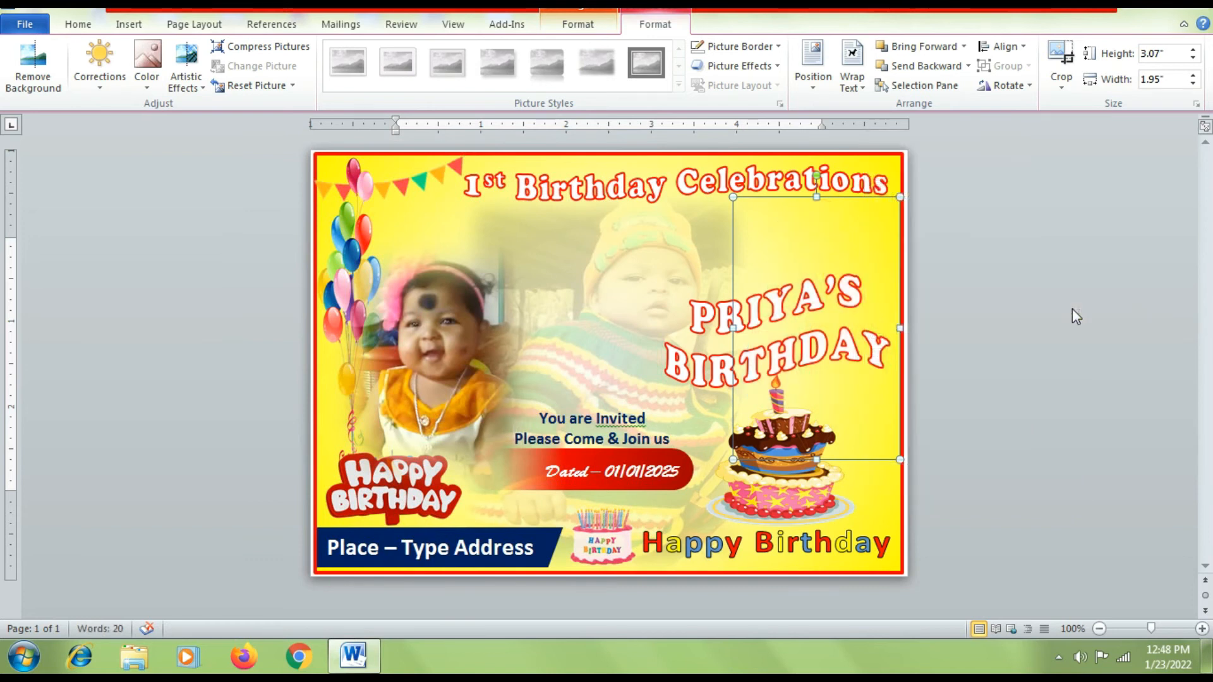
Step: Send the yellow background shape behind the faded balloons and deselect it
click(885, 513)
right_click(886, 513)
mouse_move(957, 369)
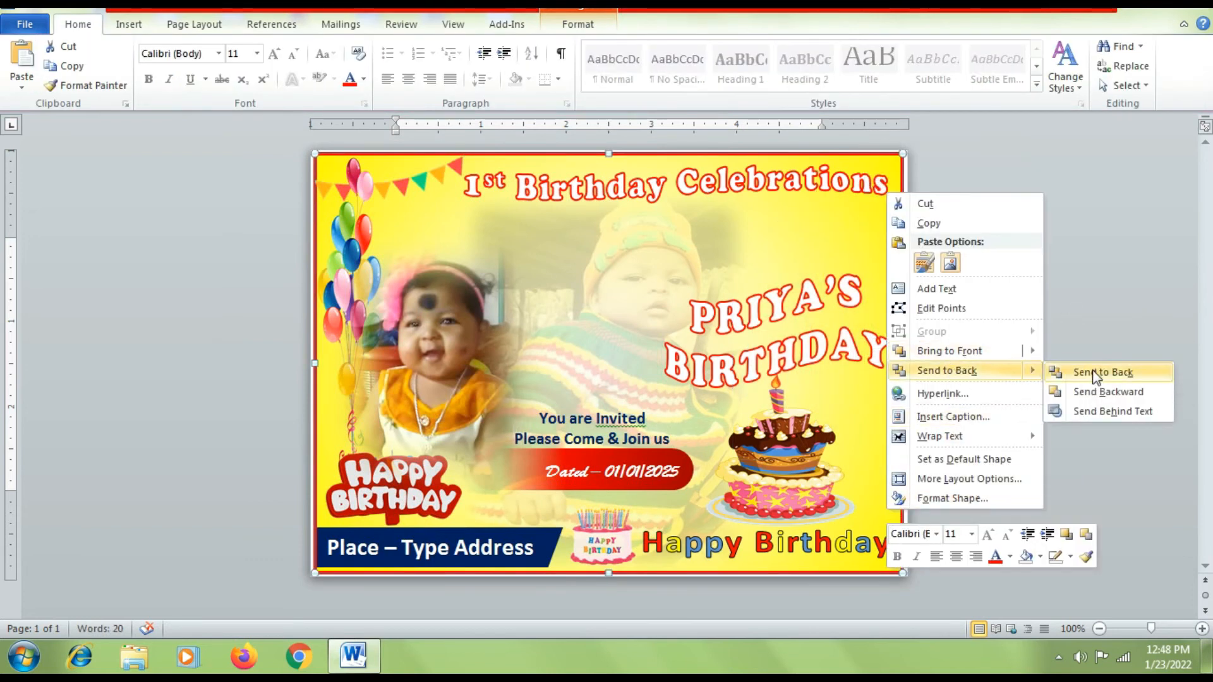
click(1092, 371)
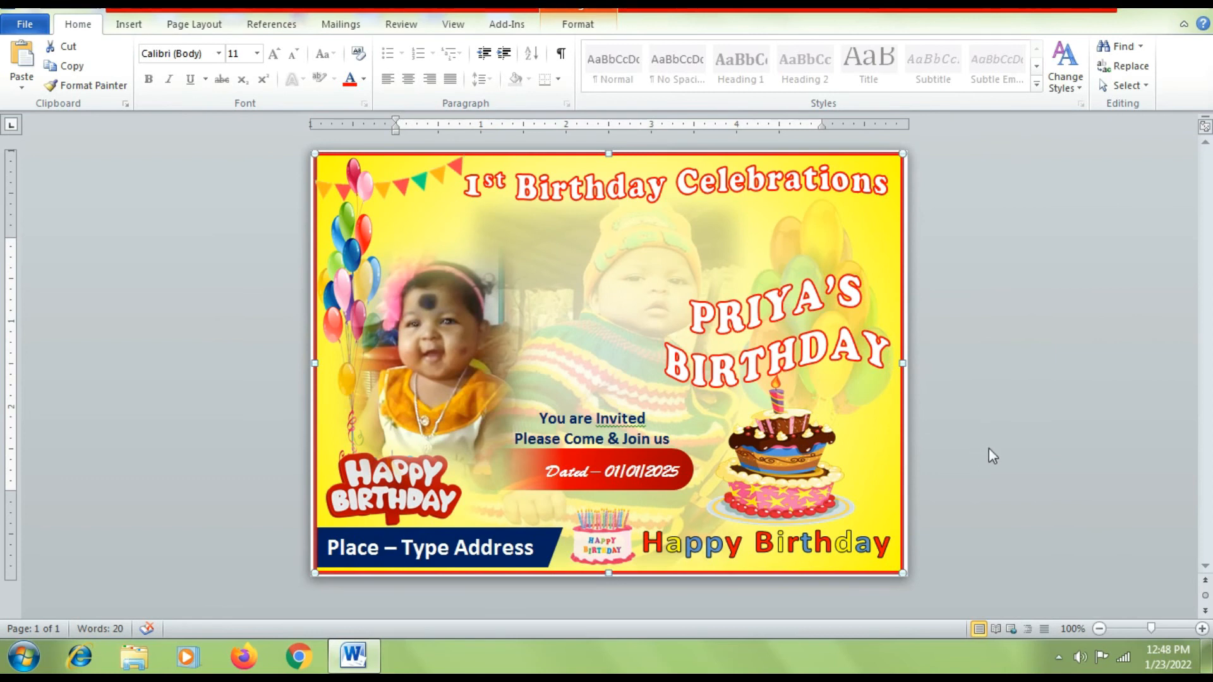
click(984, 485)
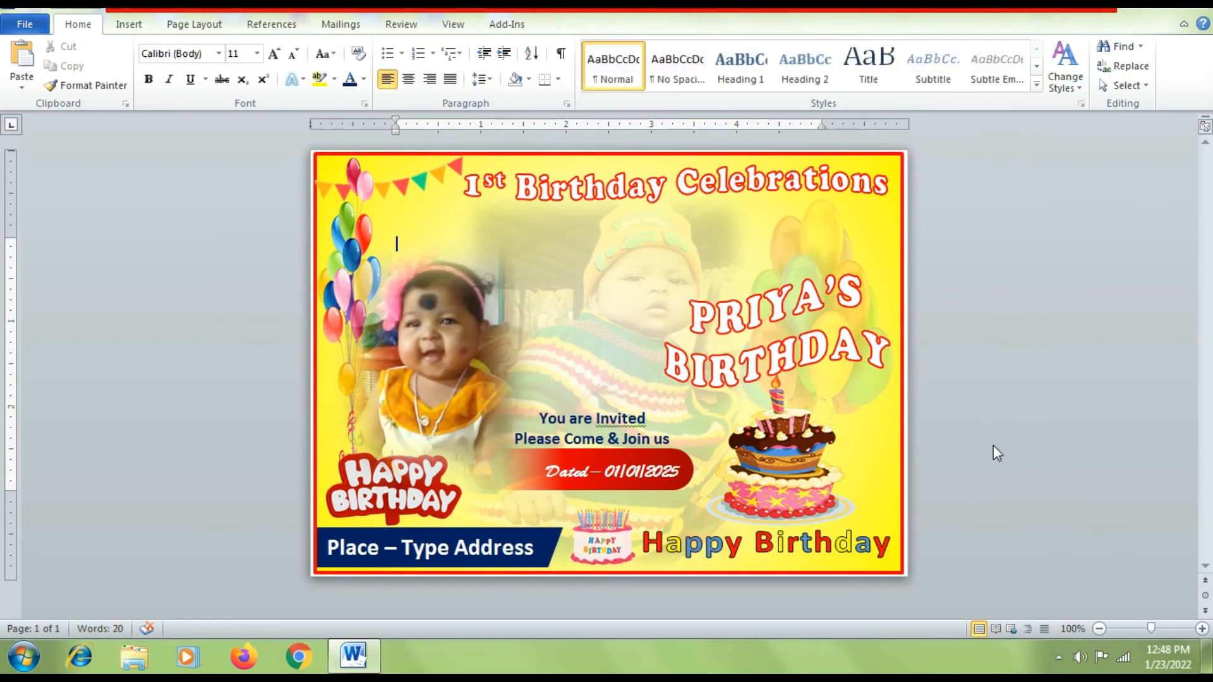